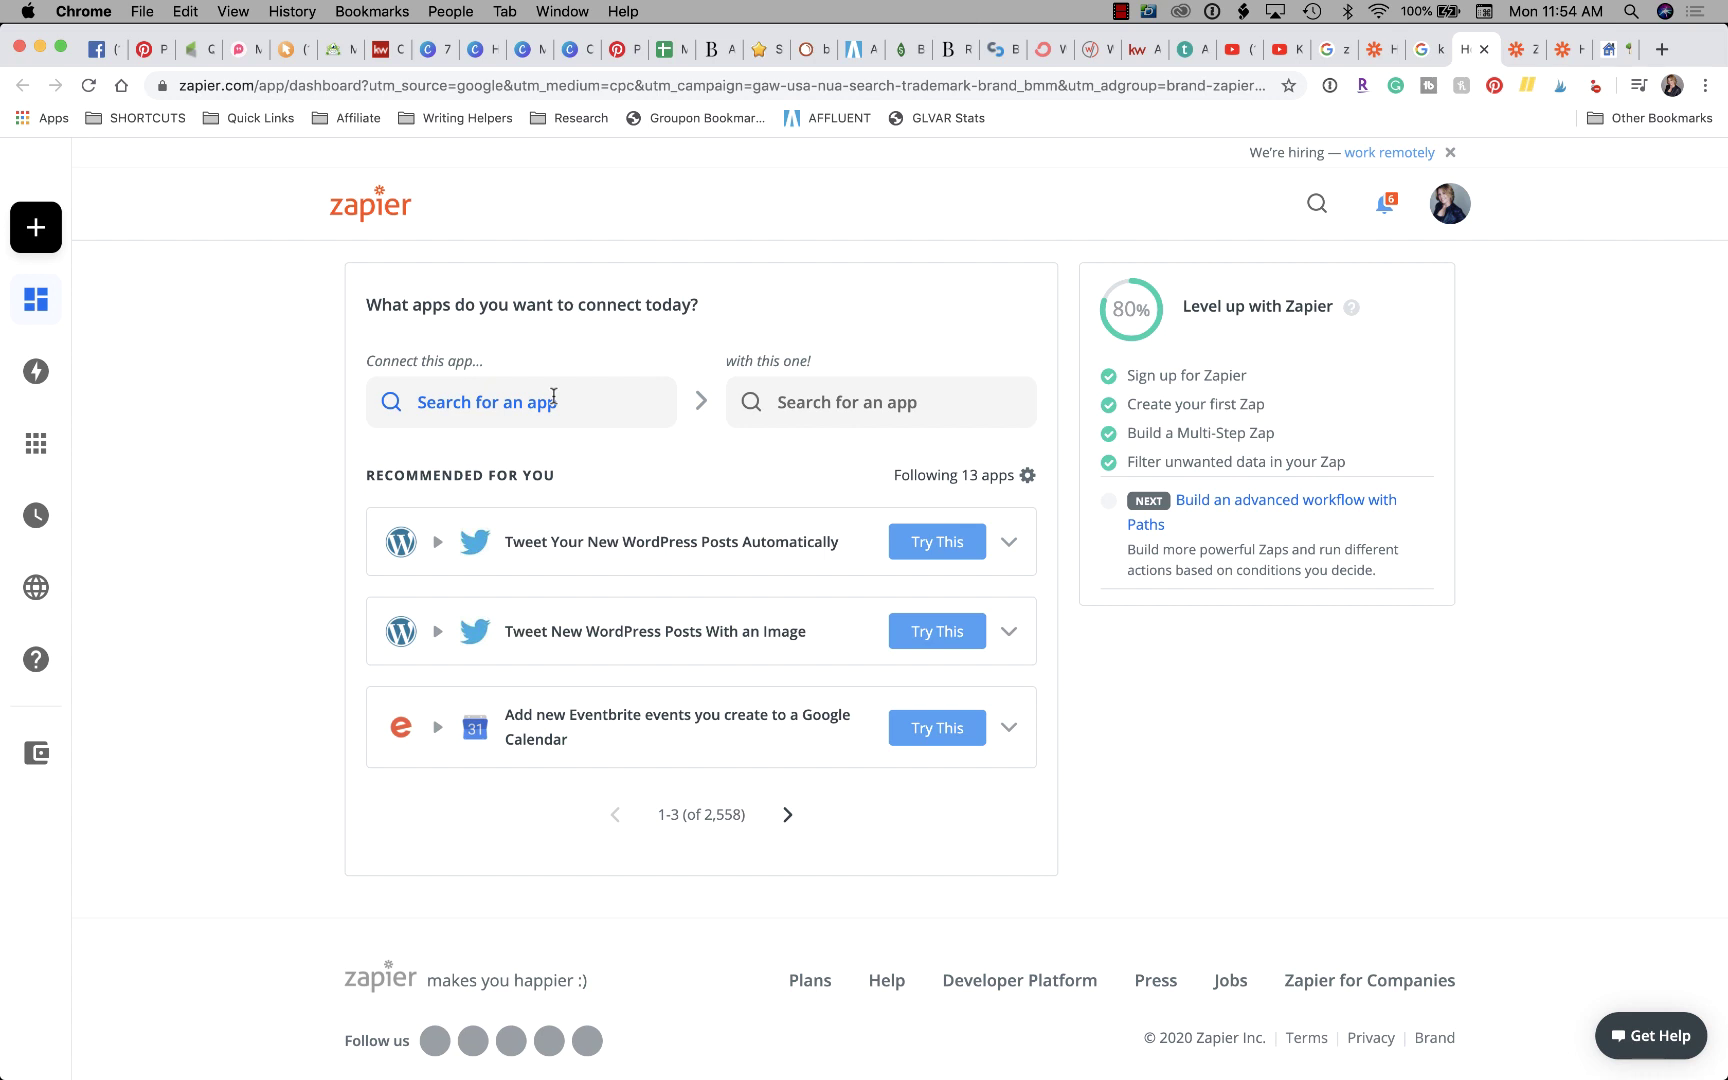
# Step: Page through the Zapier integrations directory until page 21 of 84 is shown
pyautogui.click(1519, 55)
pyautogui.scroll(1, 1219, 451)
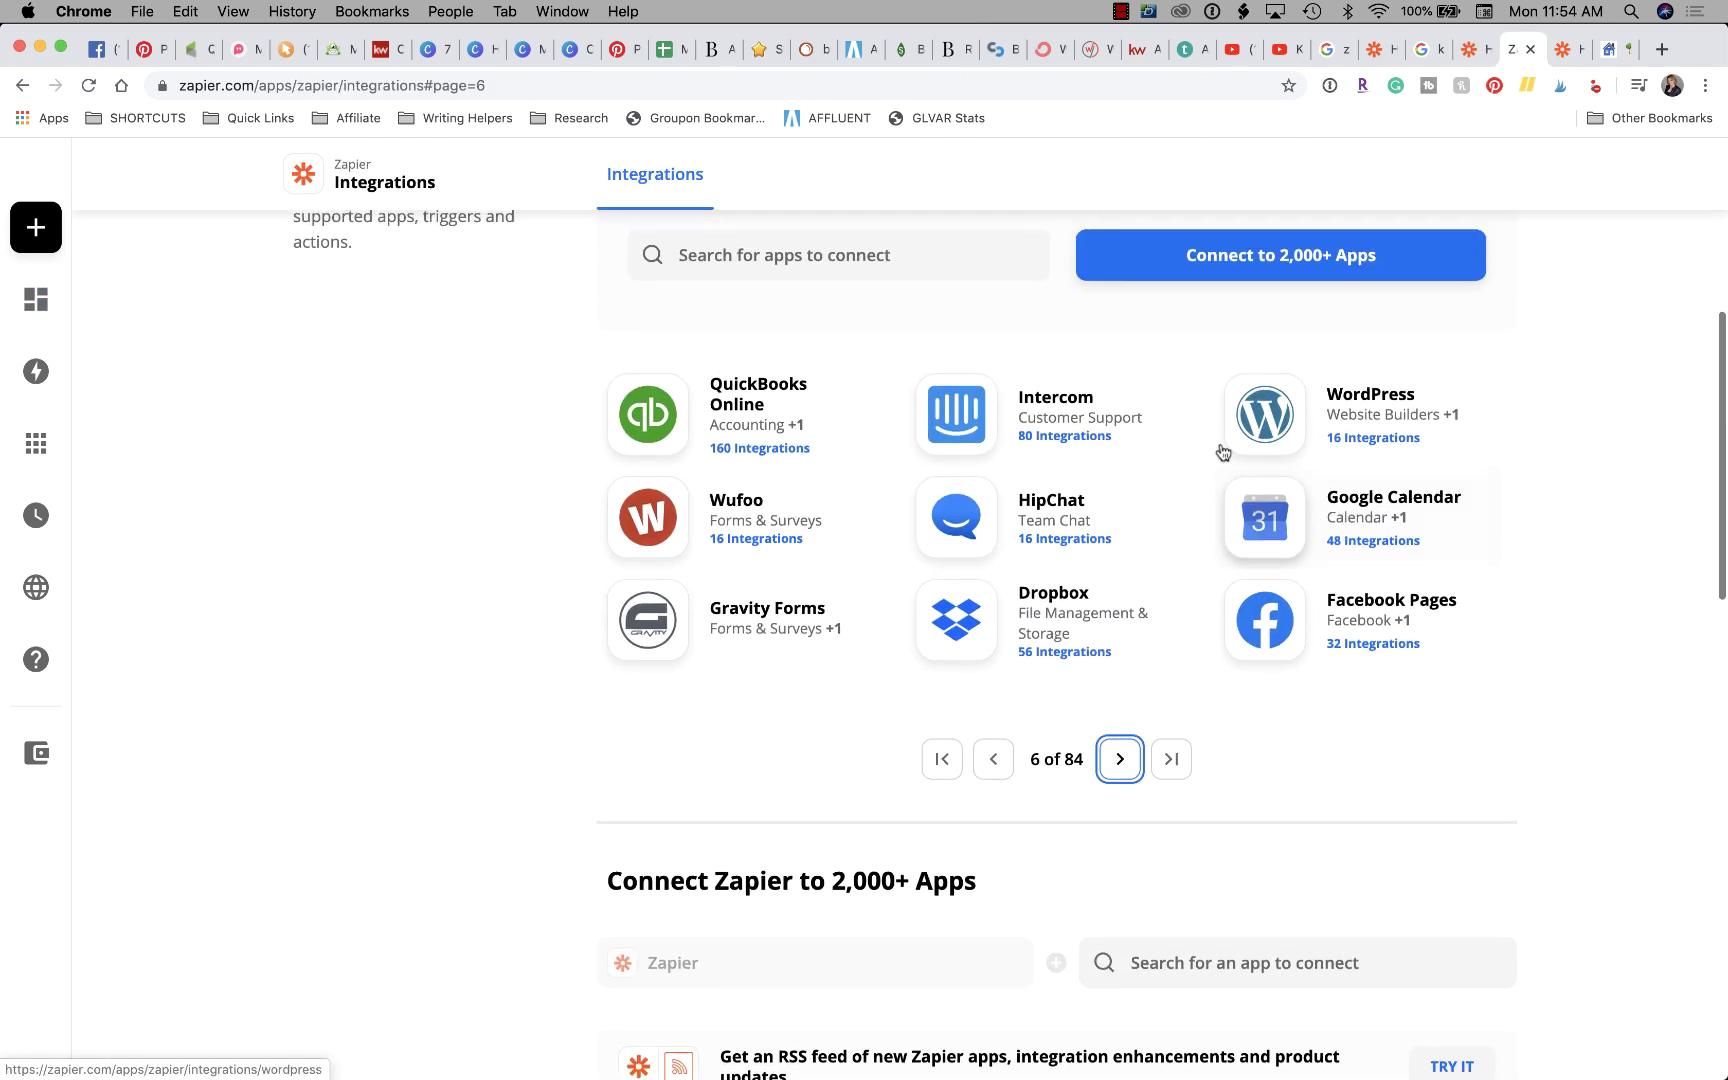
pyautogui.click(1119, 759)
pyautogui.click(1119, 759)
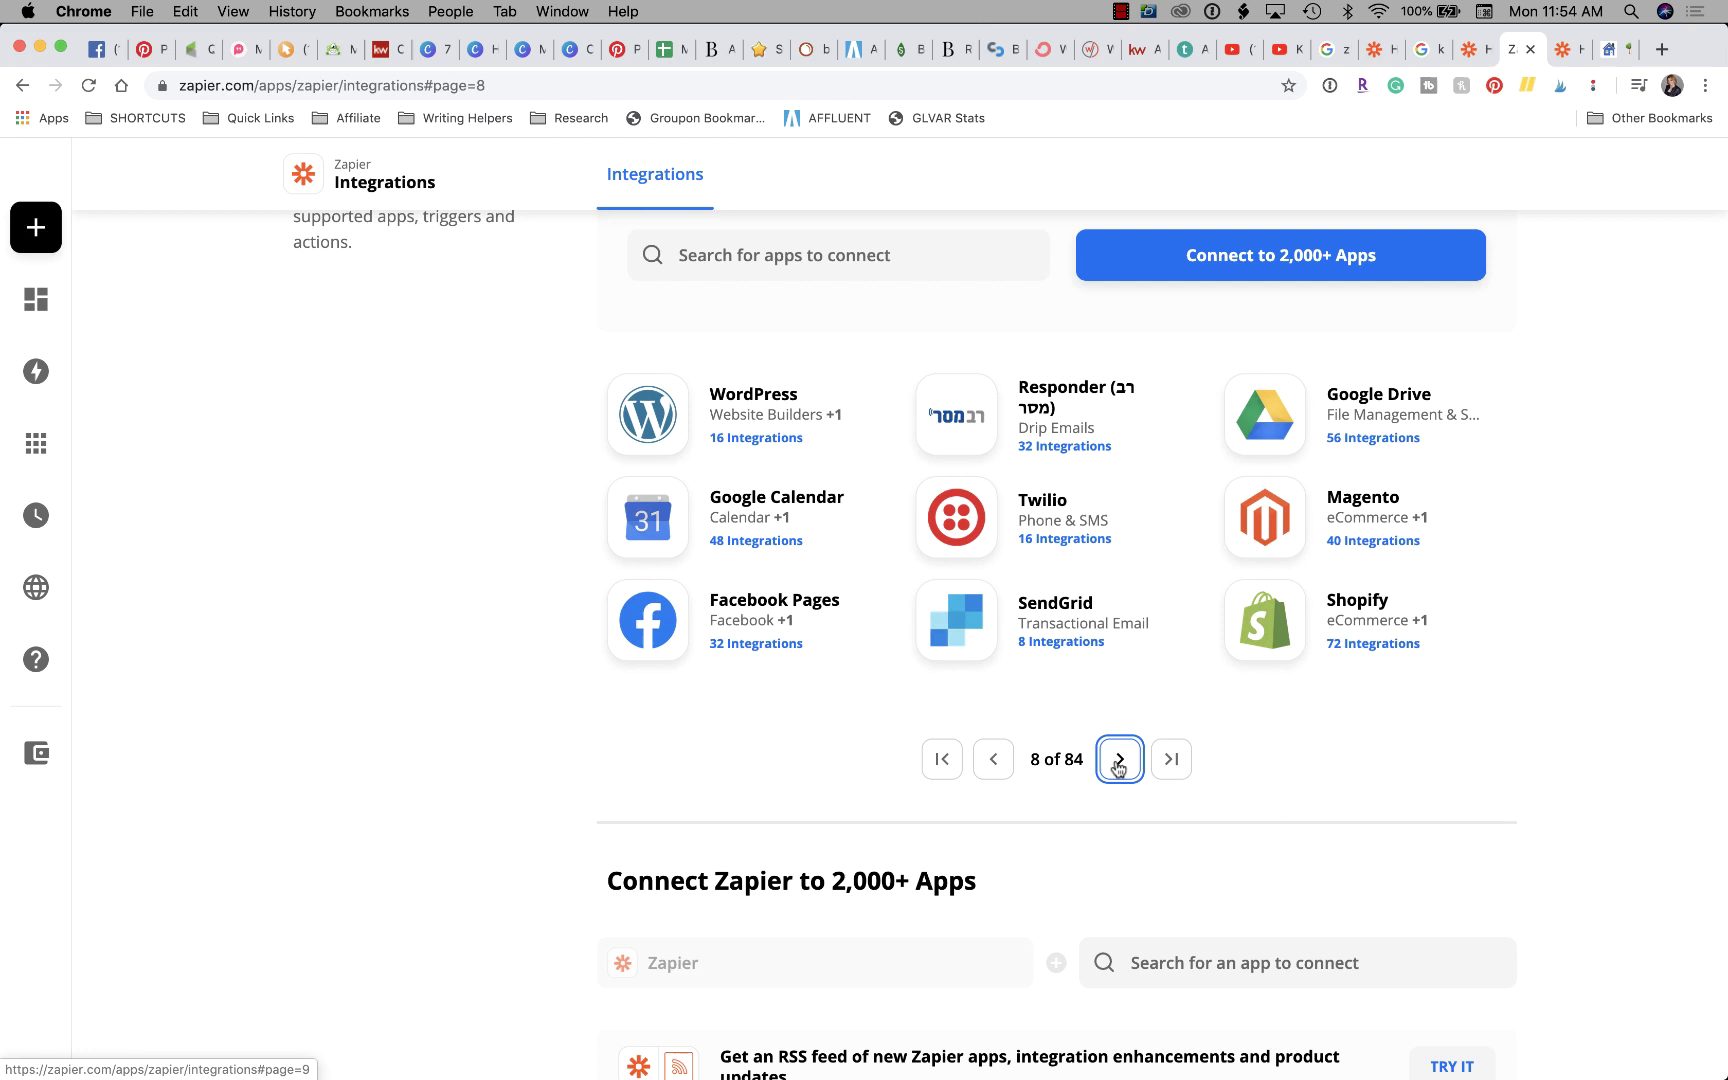
pyautogui.click(1119, 759)
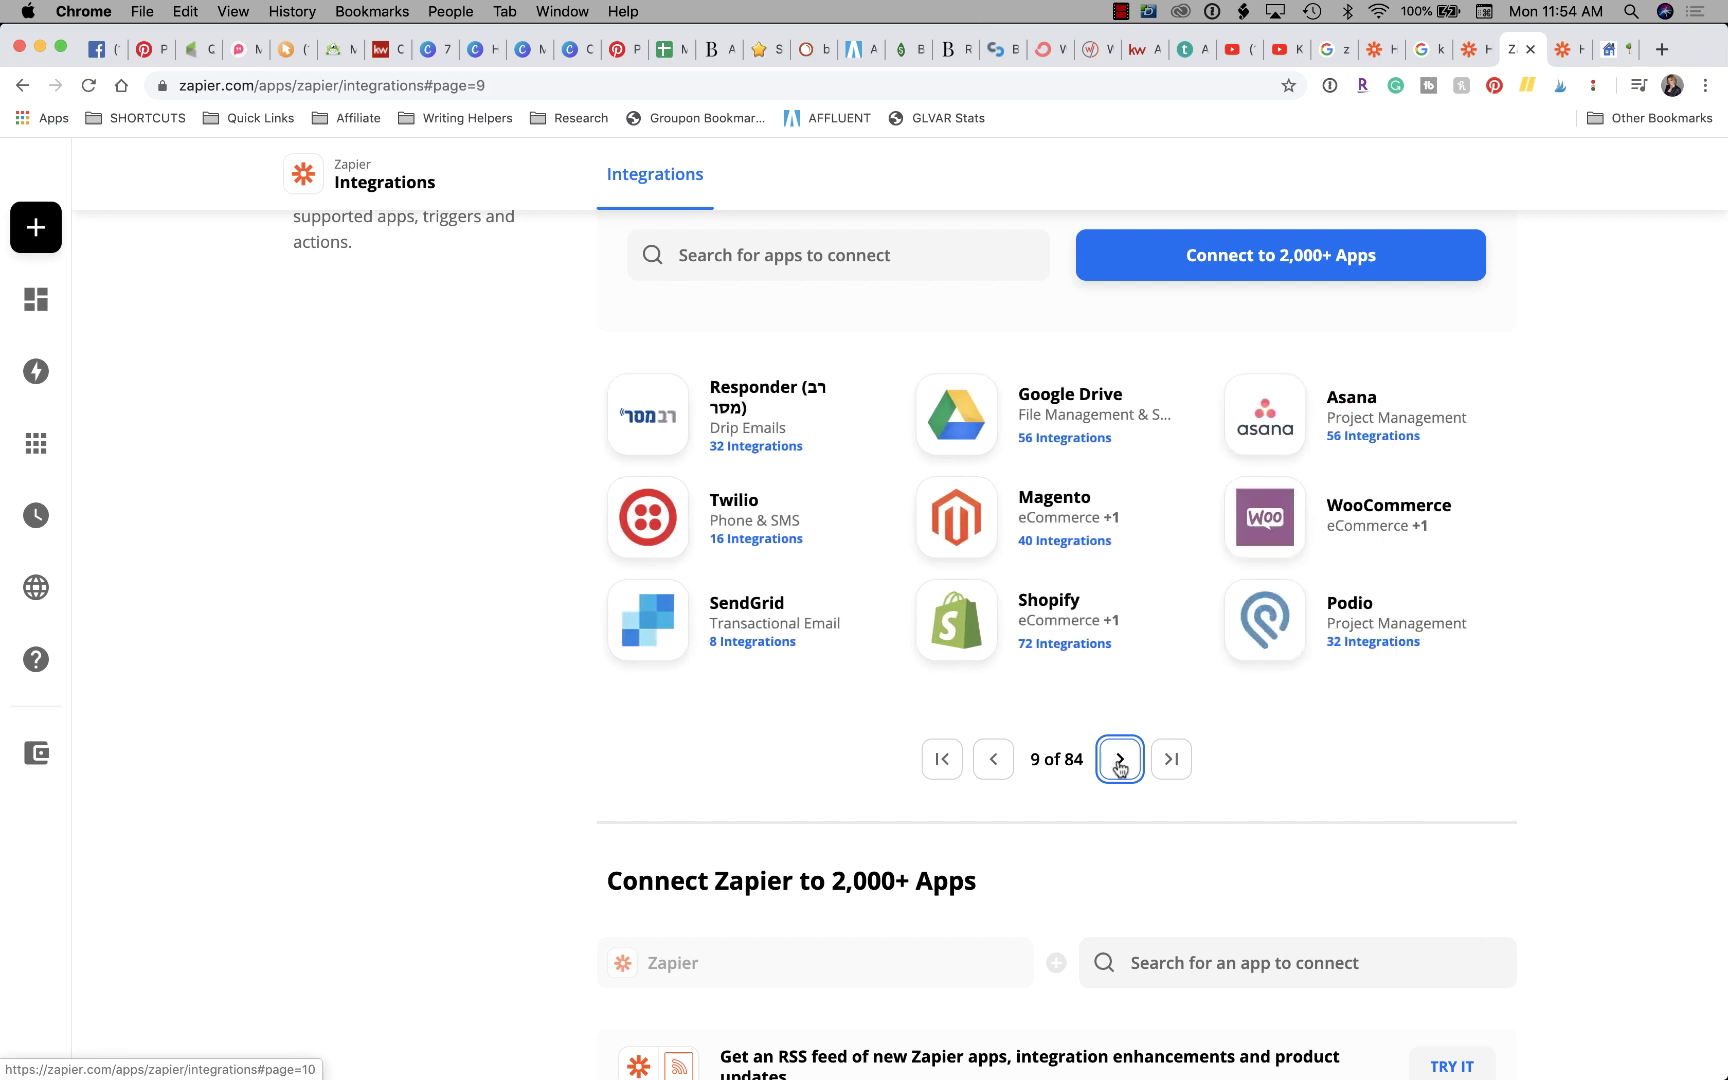
pyautogui.click(1119, 759)
pyautogui.click(1119, 759)
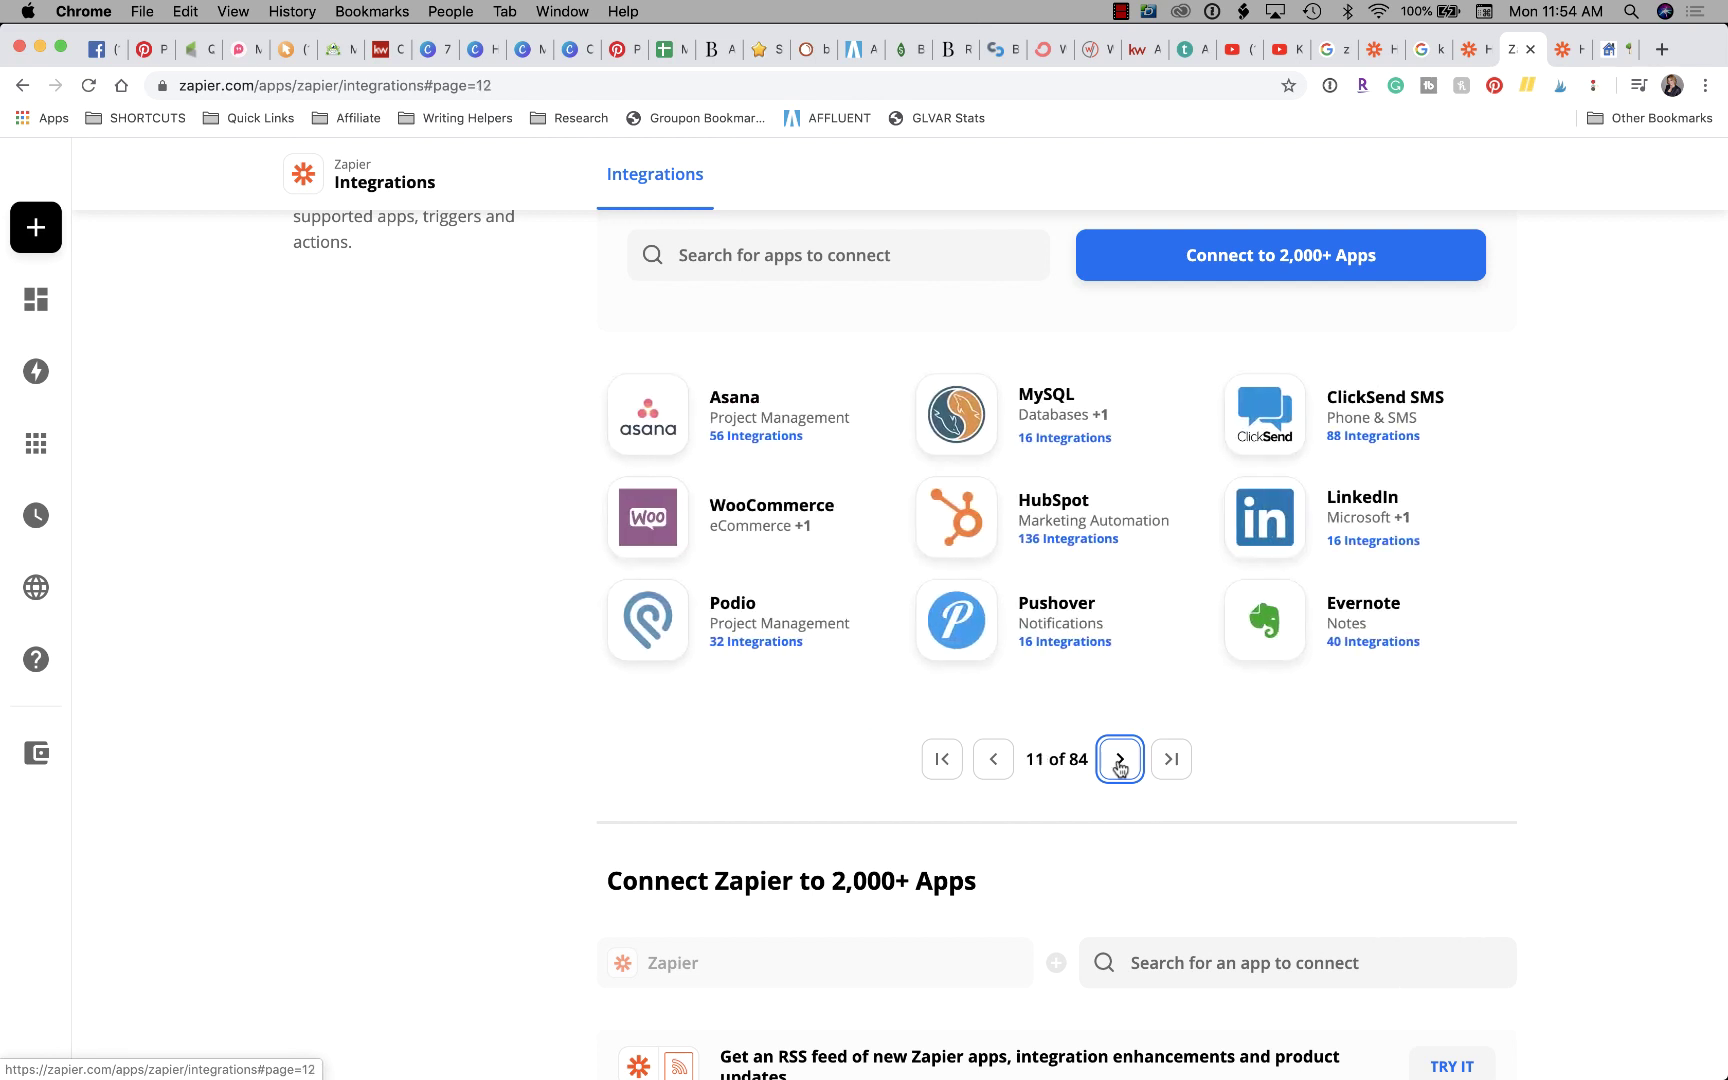
pyautogui.click(1119, 759)
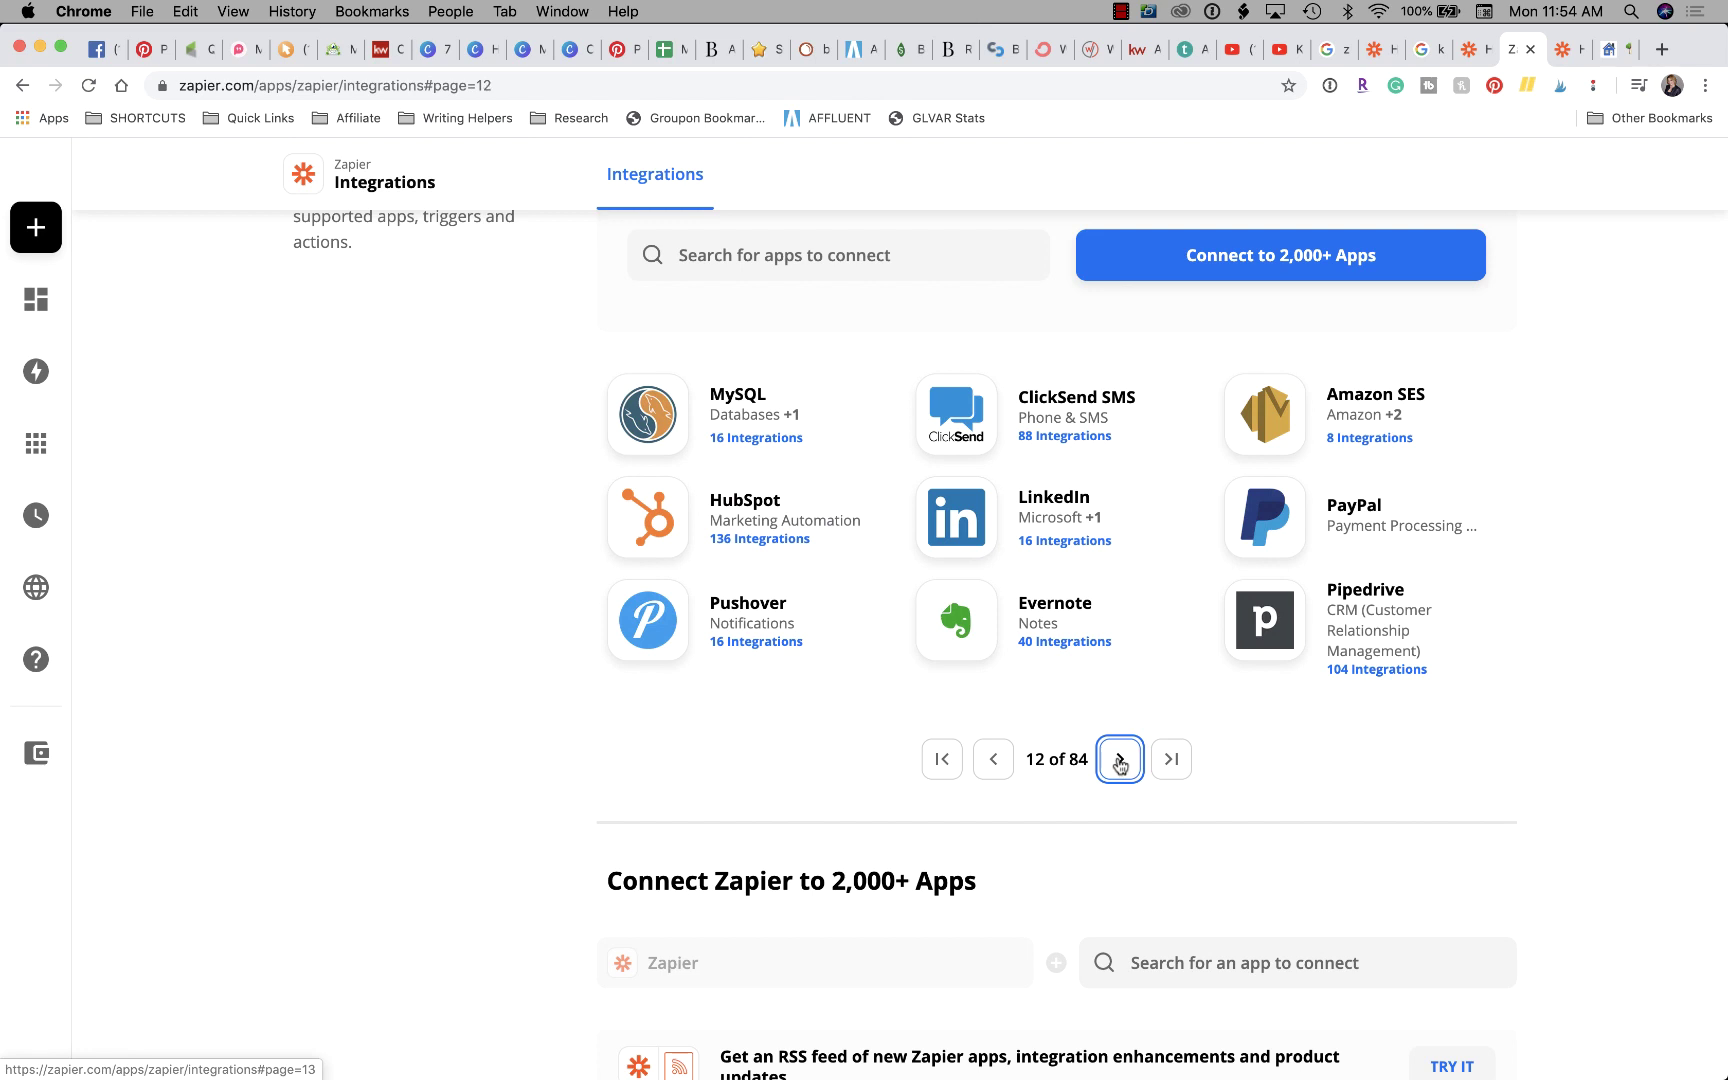
pyautogui.click(1119, 760)
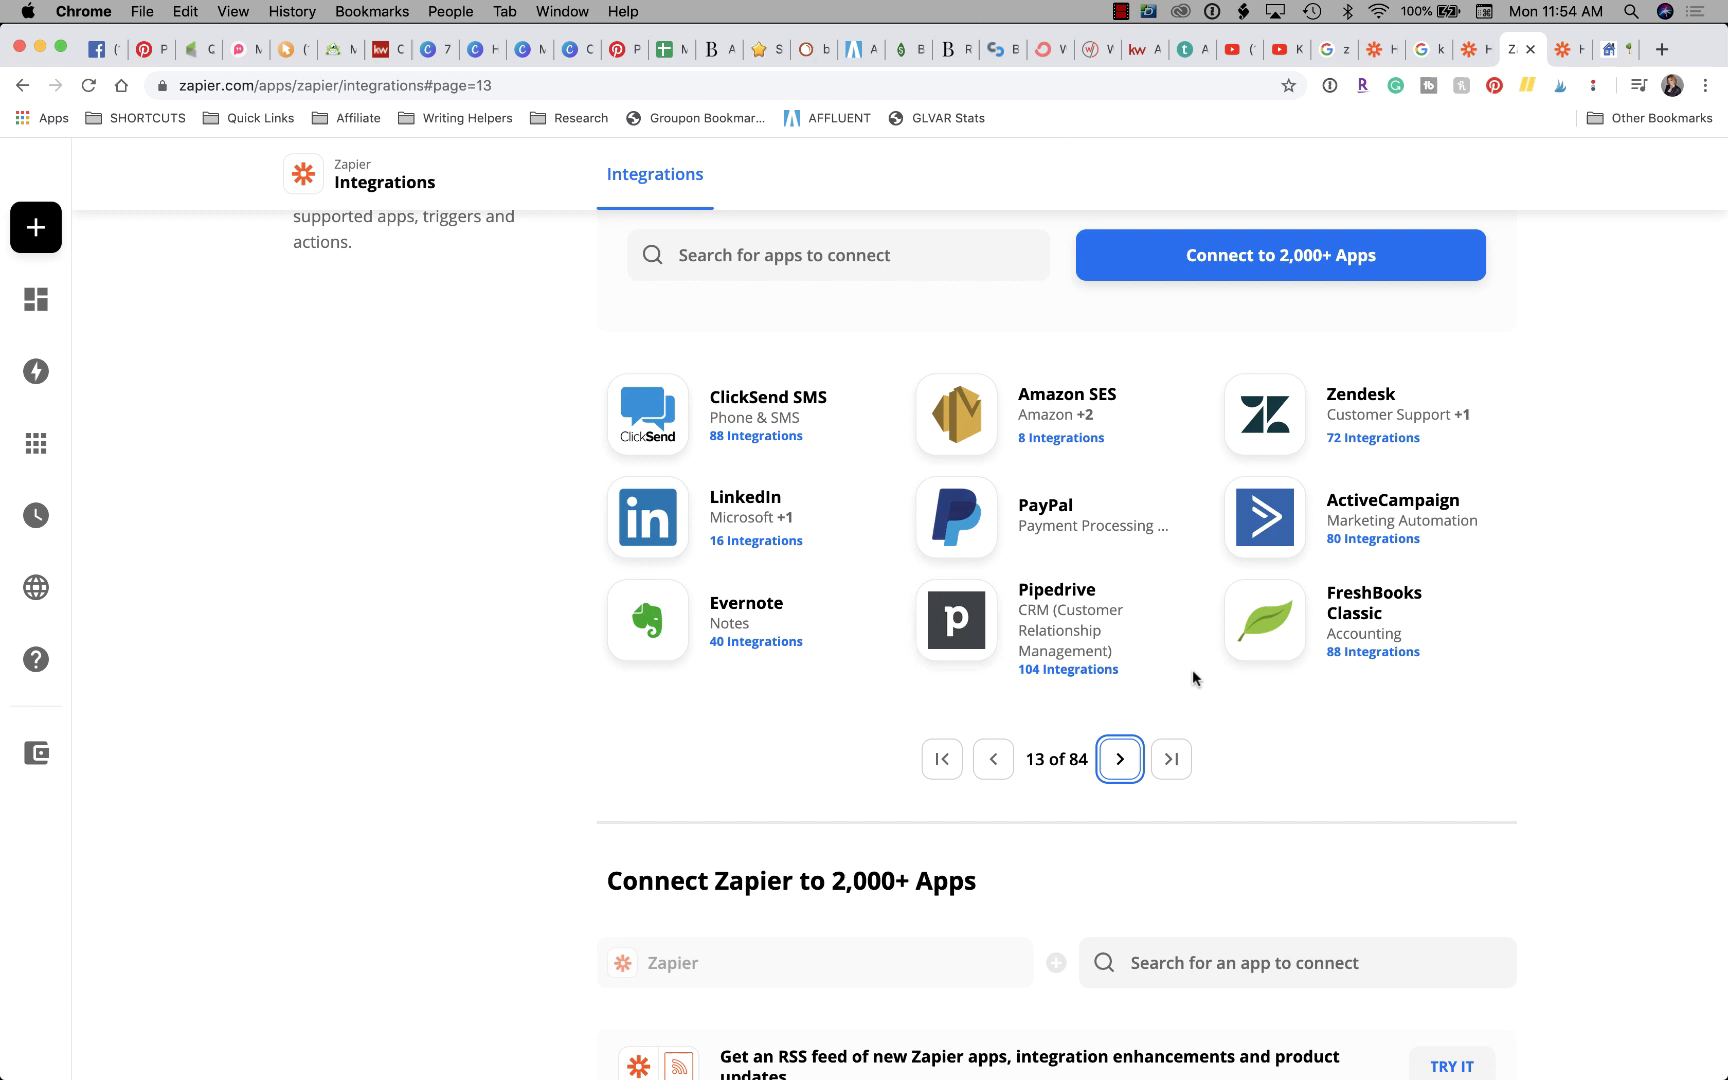
pyautogui.click(1119, 764)
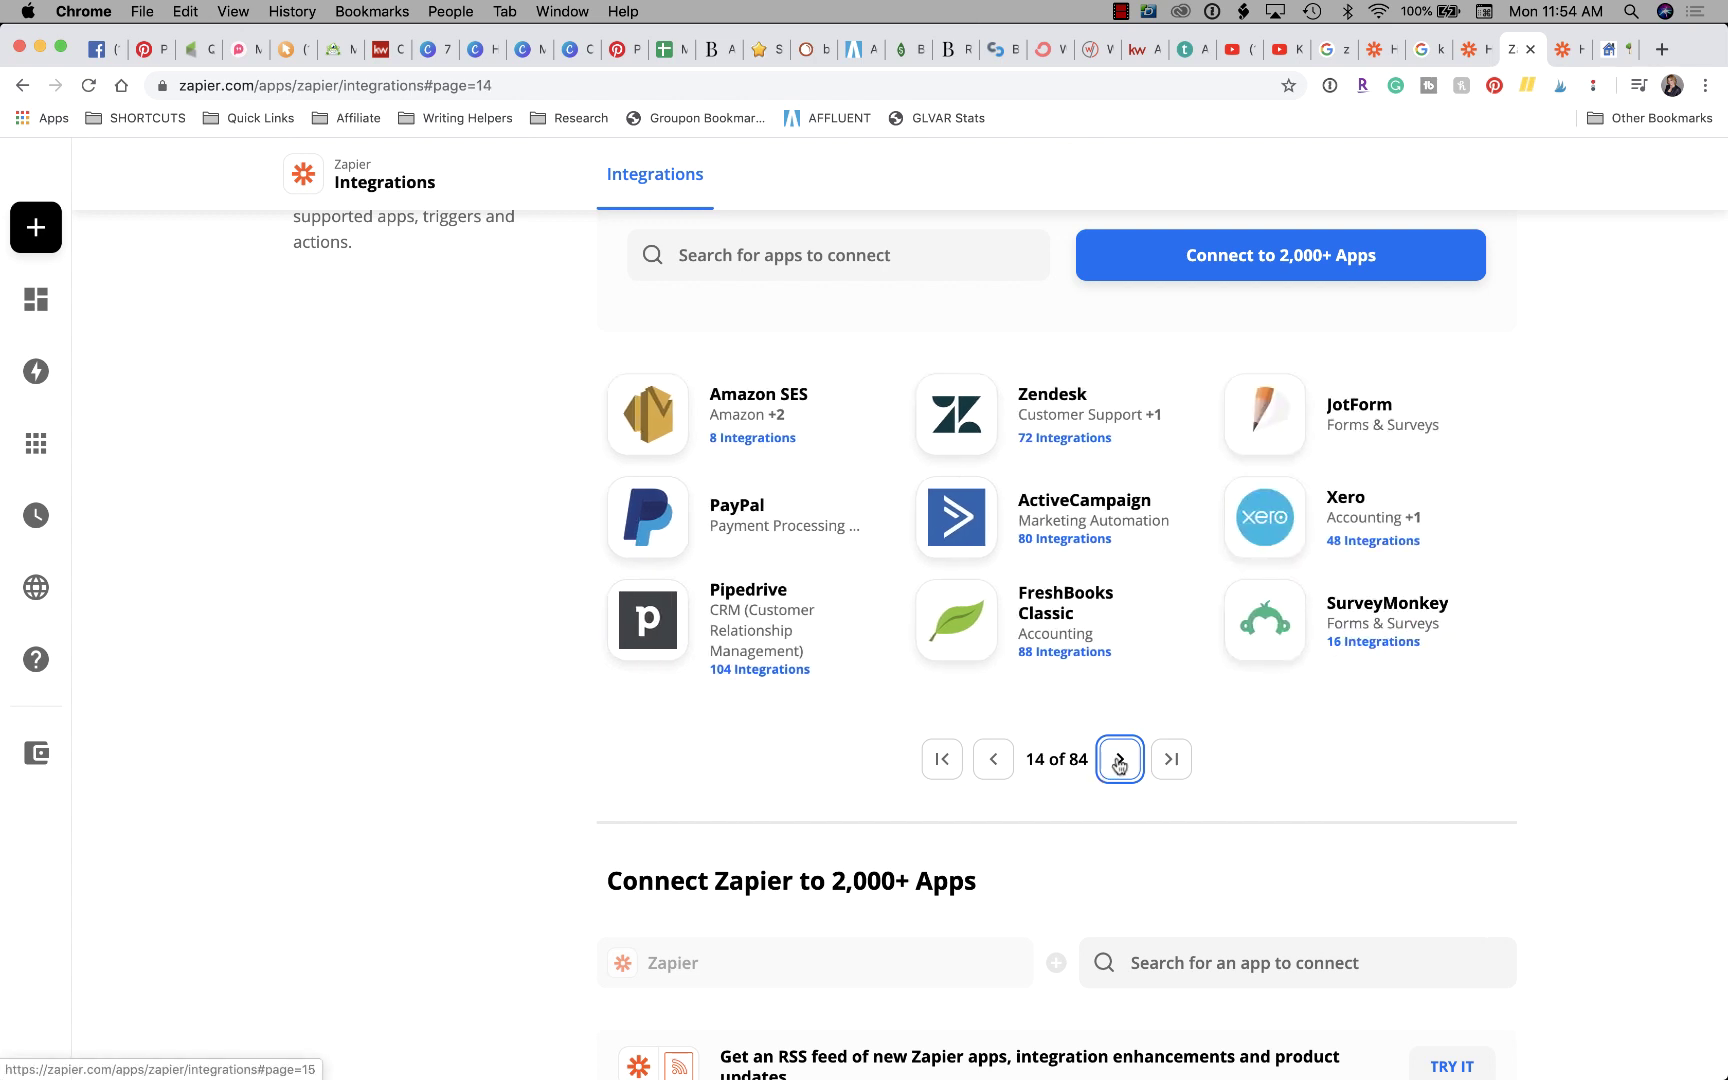
pyautogui.click(1119, 764)
pyautogui.click(1119, 764)
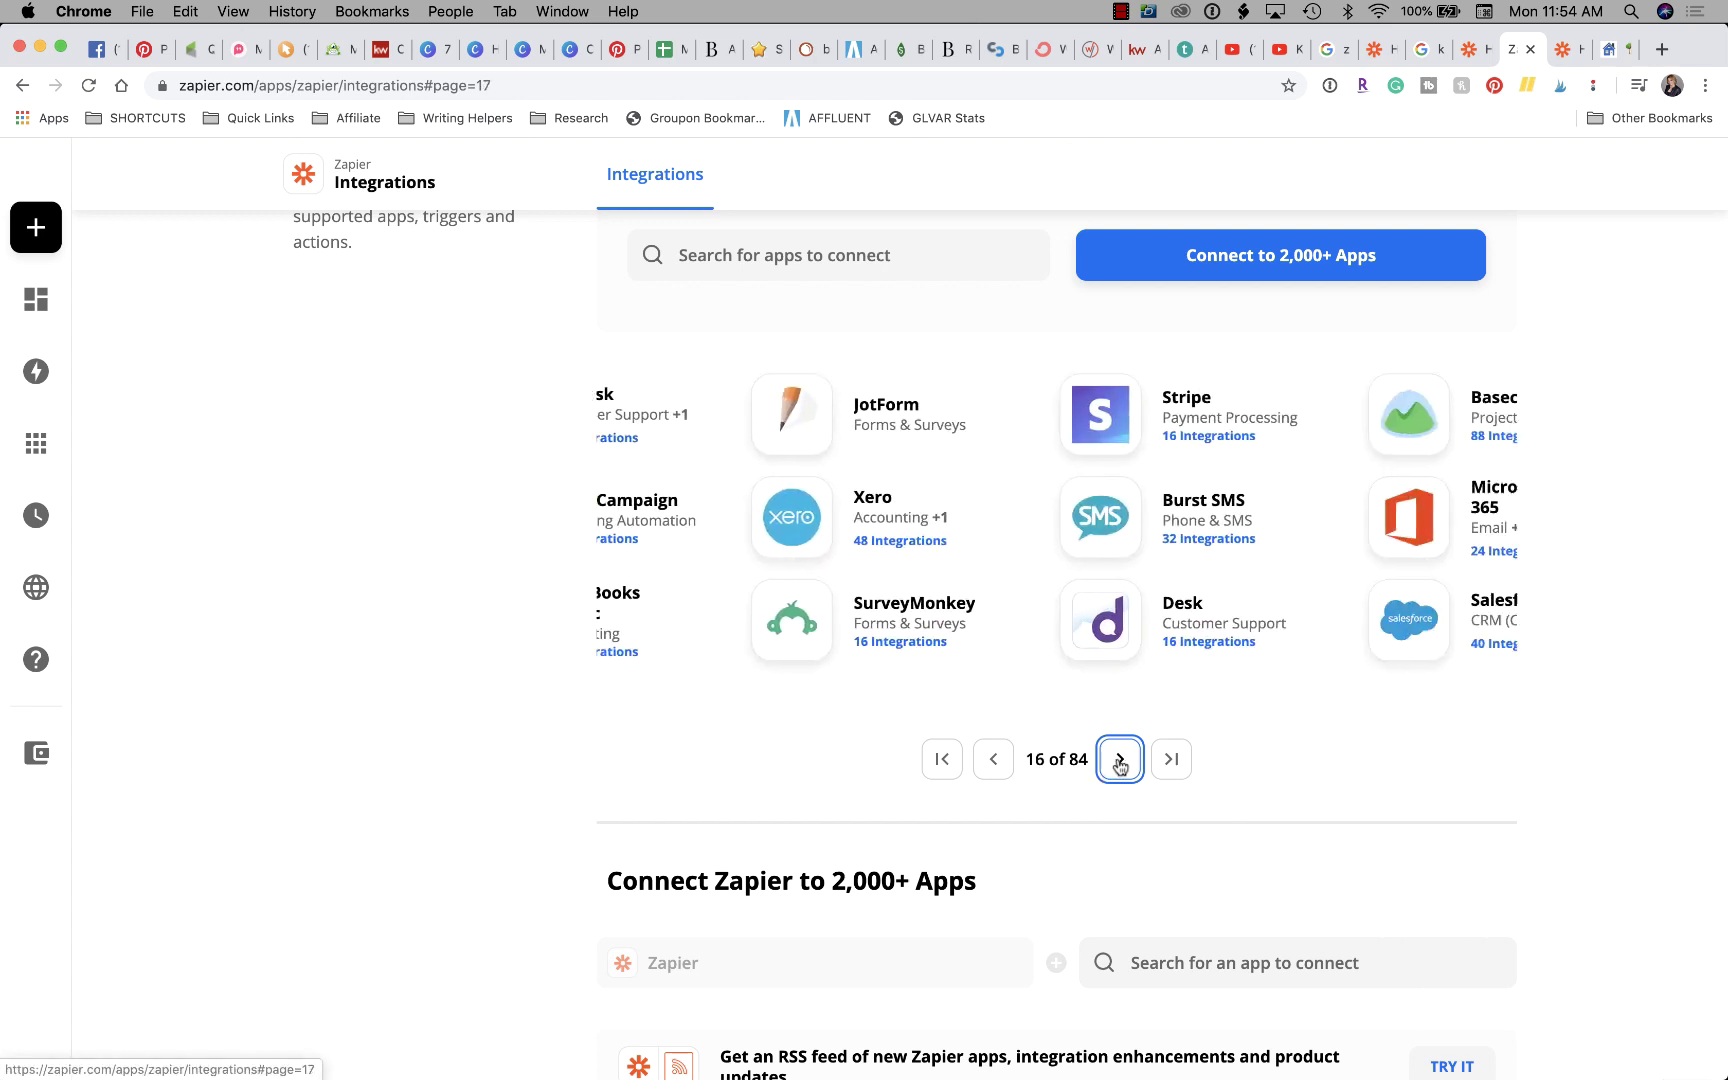
pyautogui.click(1119, 764)
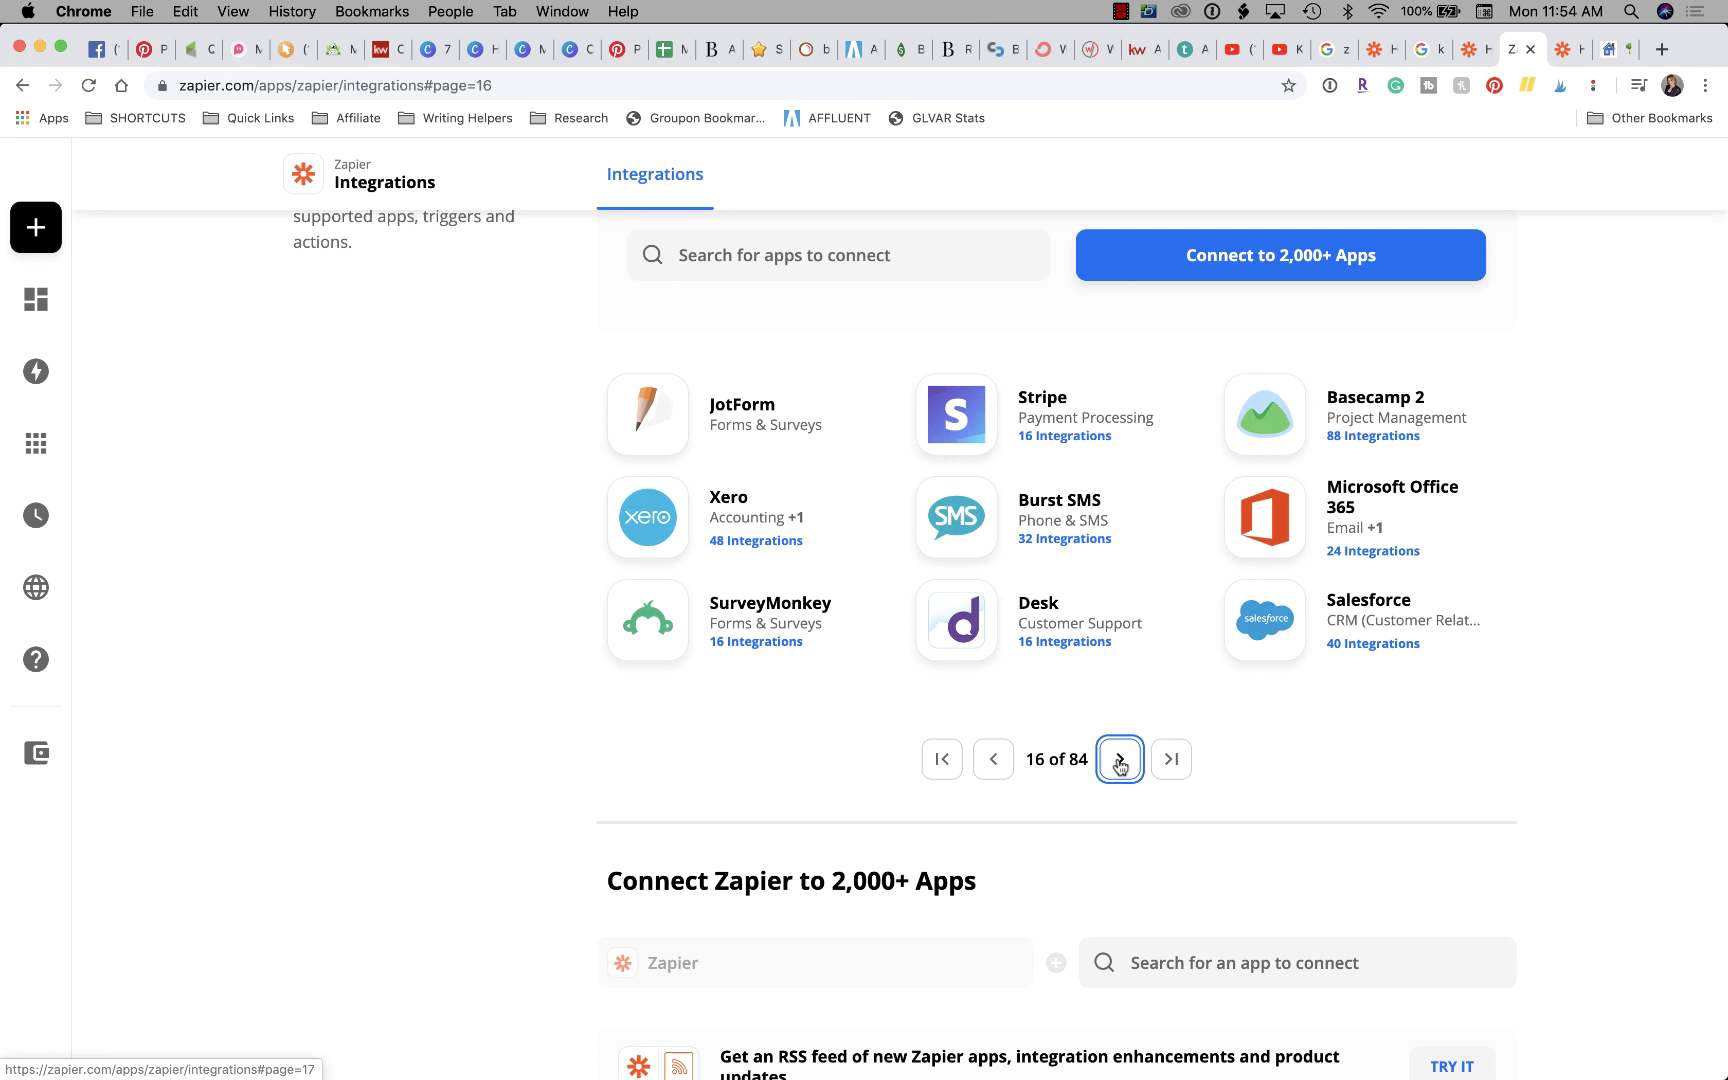
pyautogui.click(1119, 764)
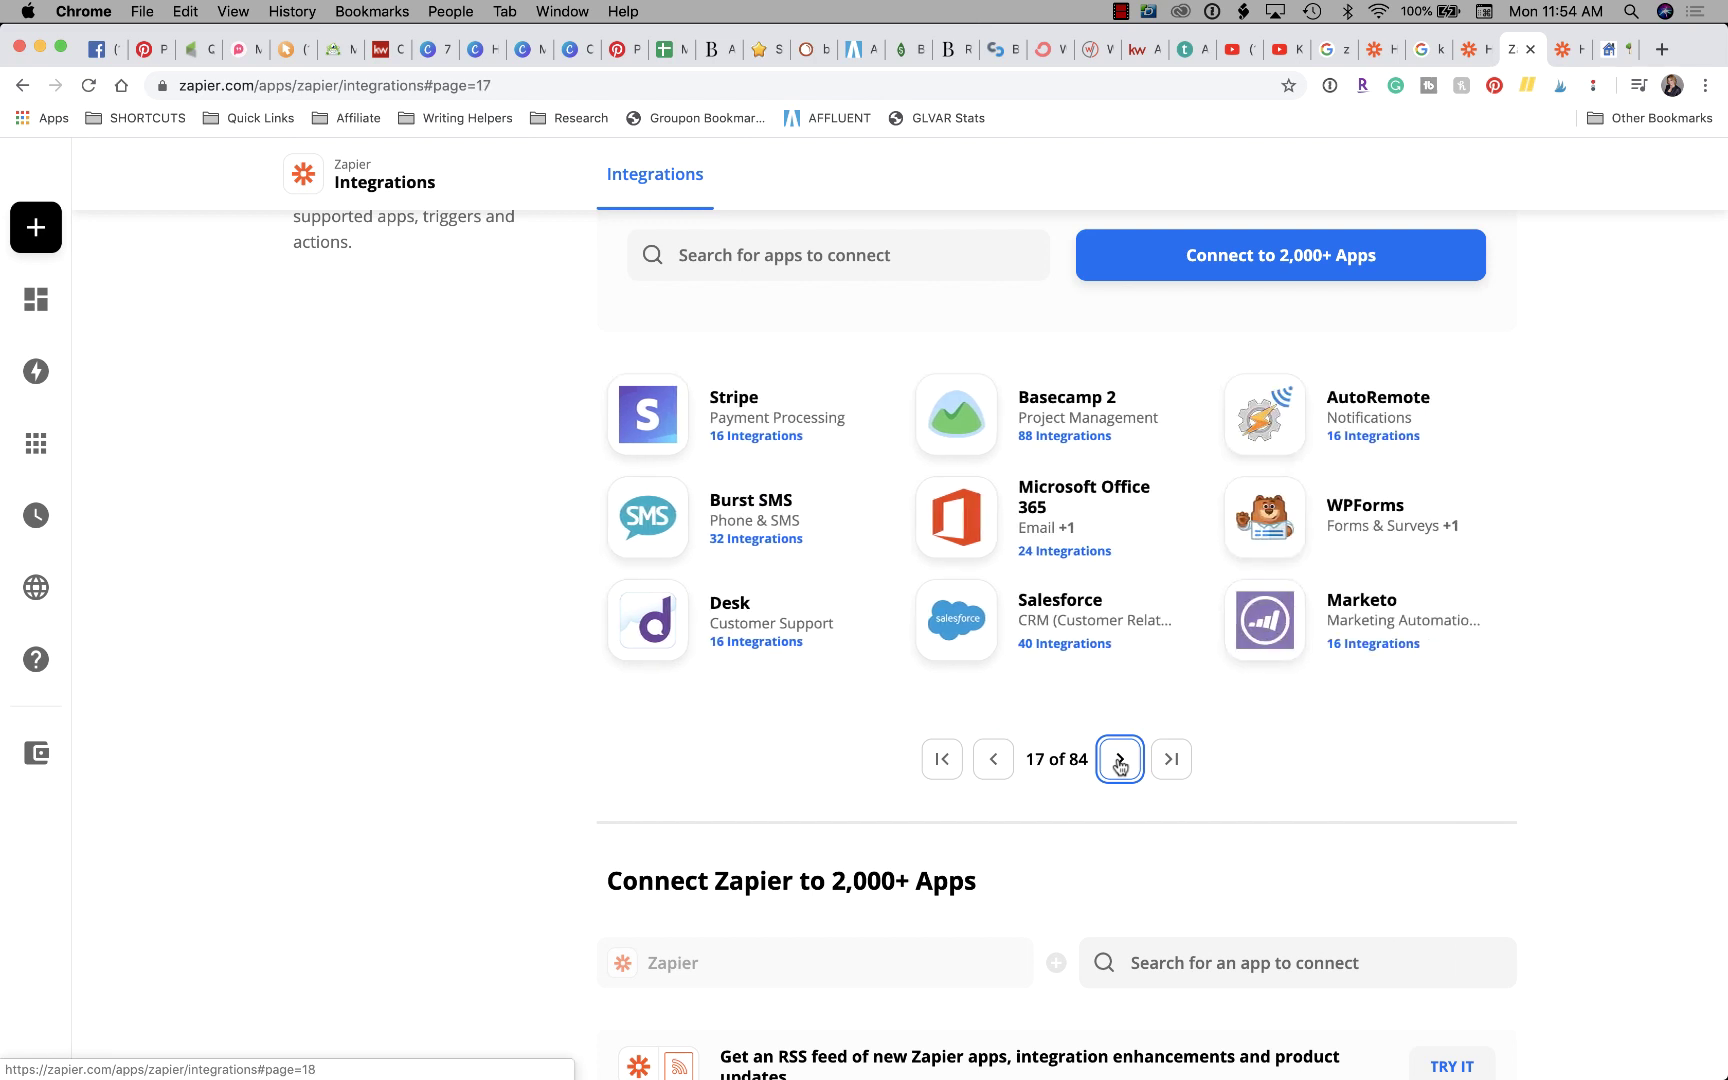
pyautogui.click(1119, 764)
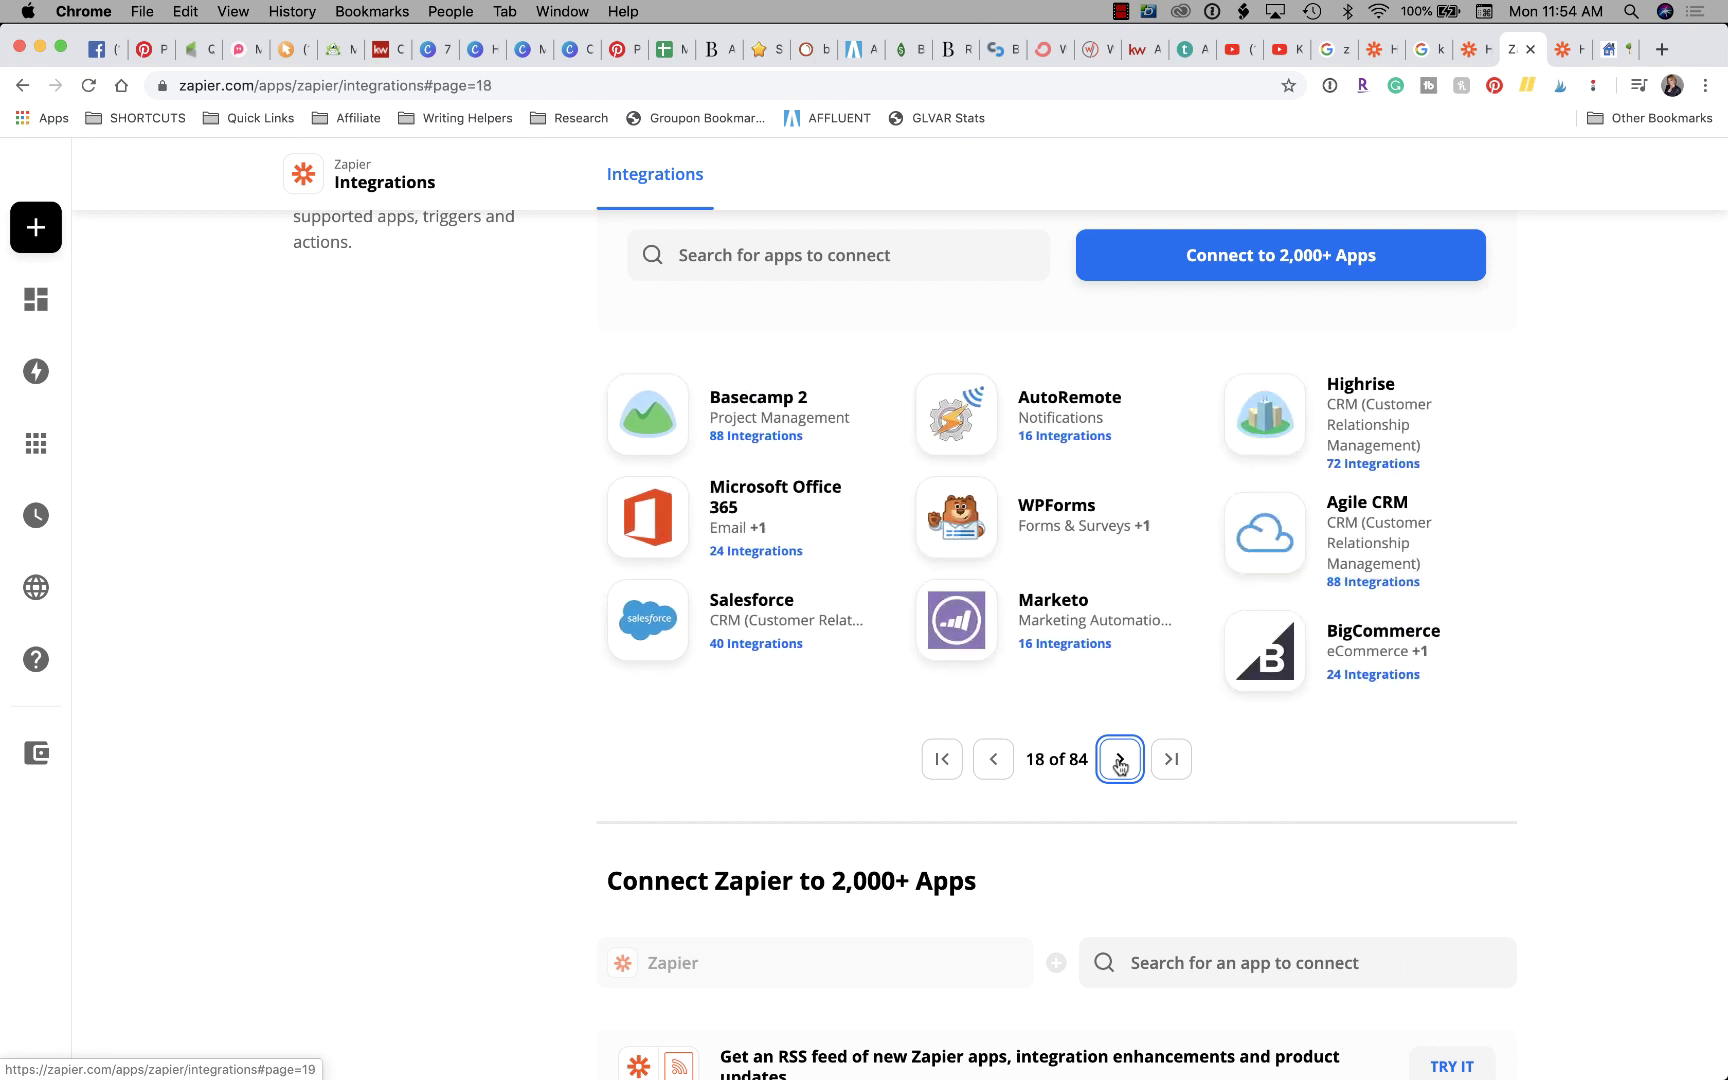
pyautogui.click(1119, 764)
pyautogui.click(1119, 764)
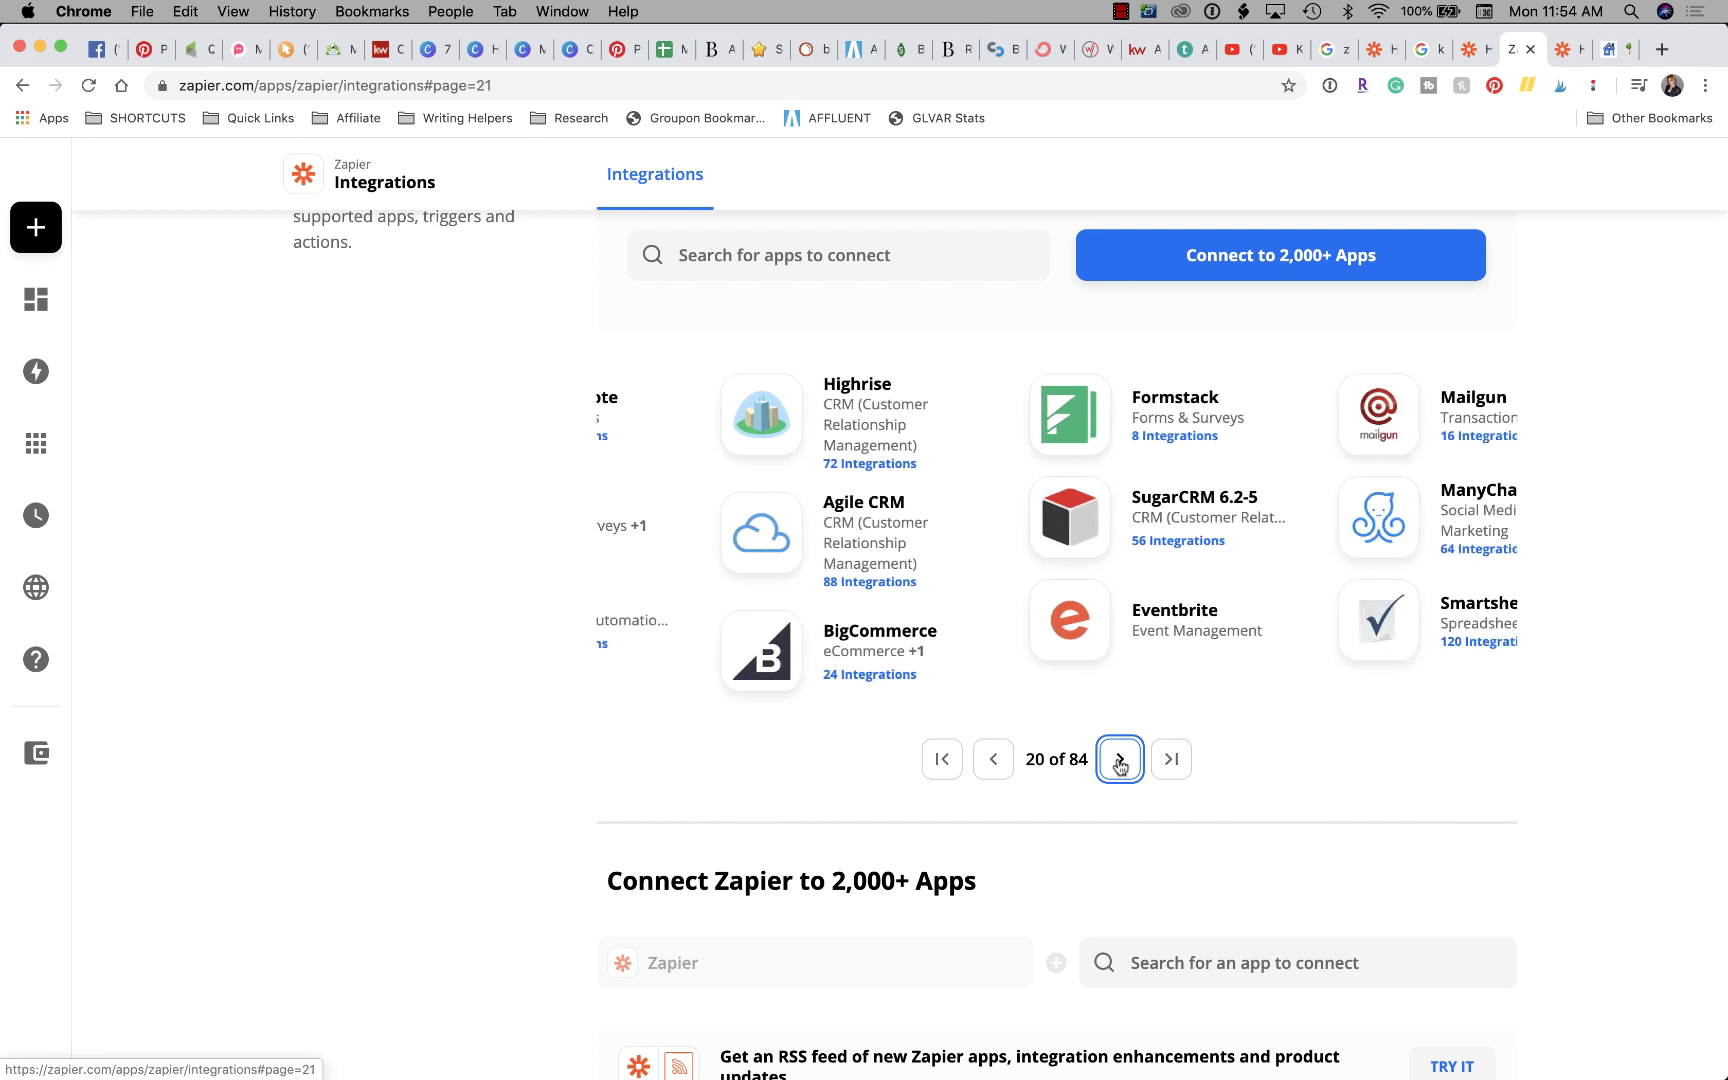
pyautogui.click(1120, 765)
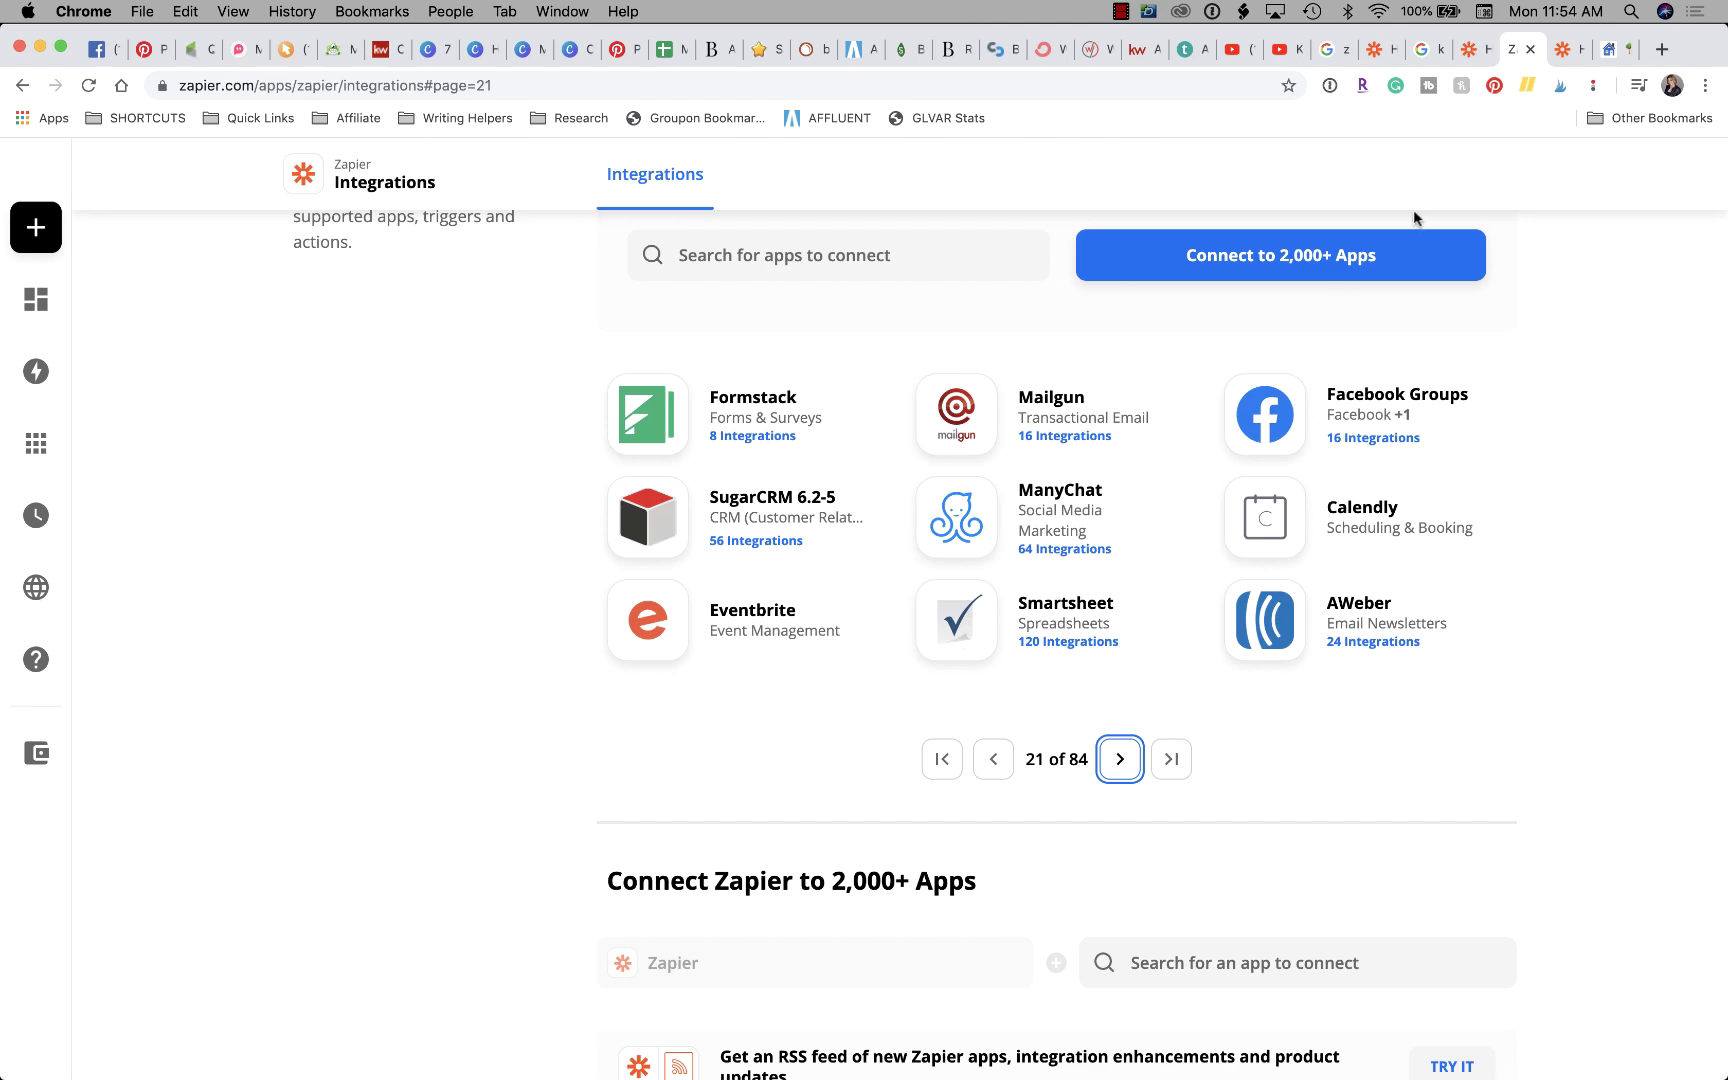
# Step: Bring up the BallenVegas 'Best Smart Home Devices' article and scroll through the post
pyautogui.click(1607, 50)
pyautogui.scroll(10, 910, 535)
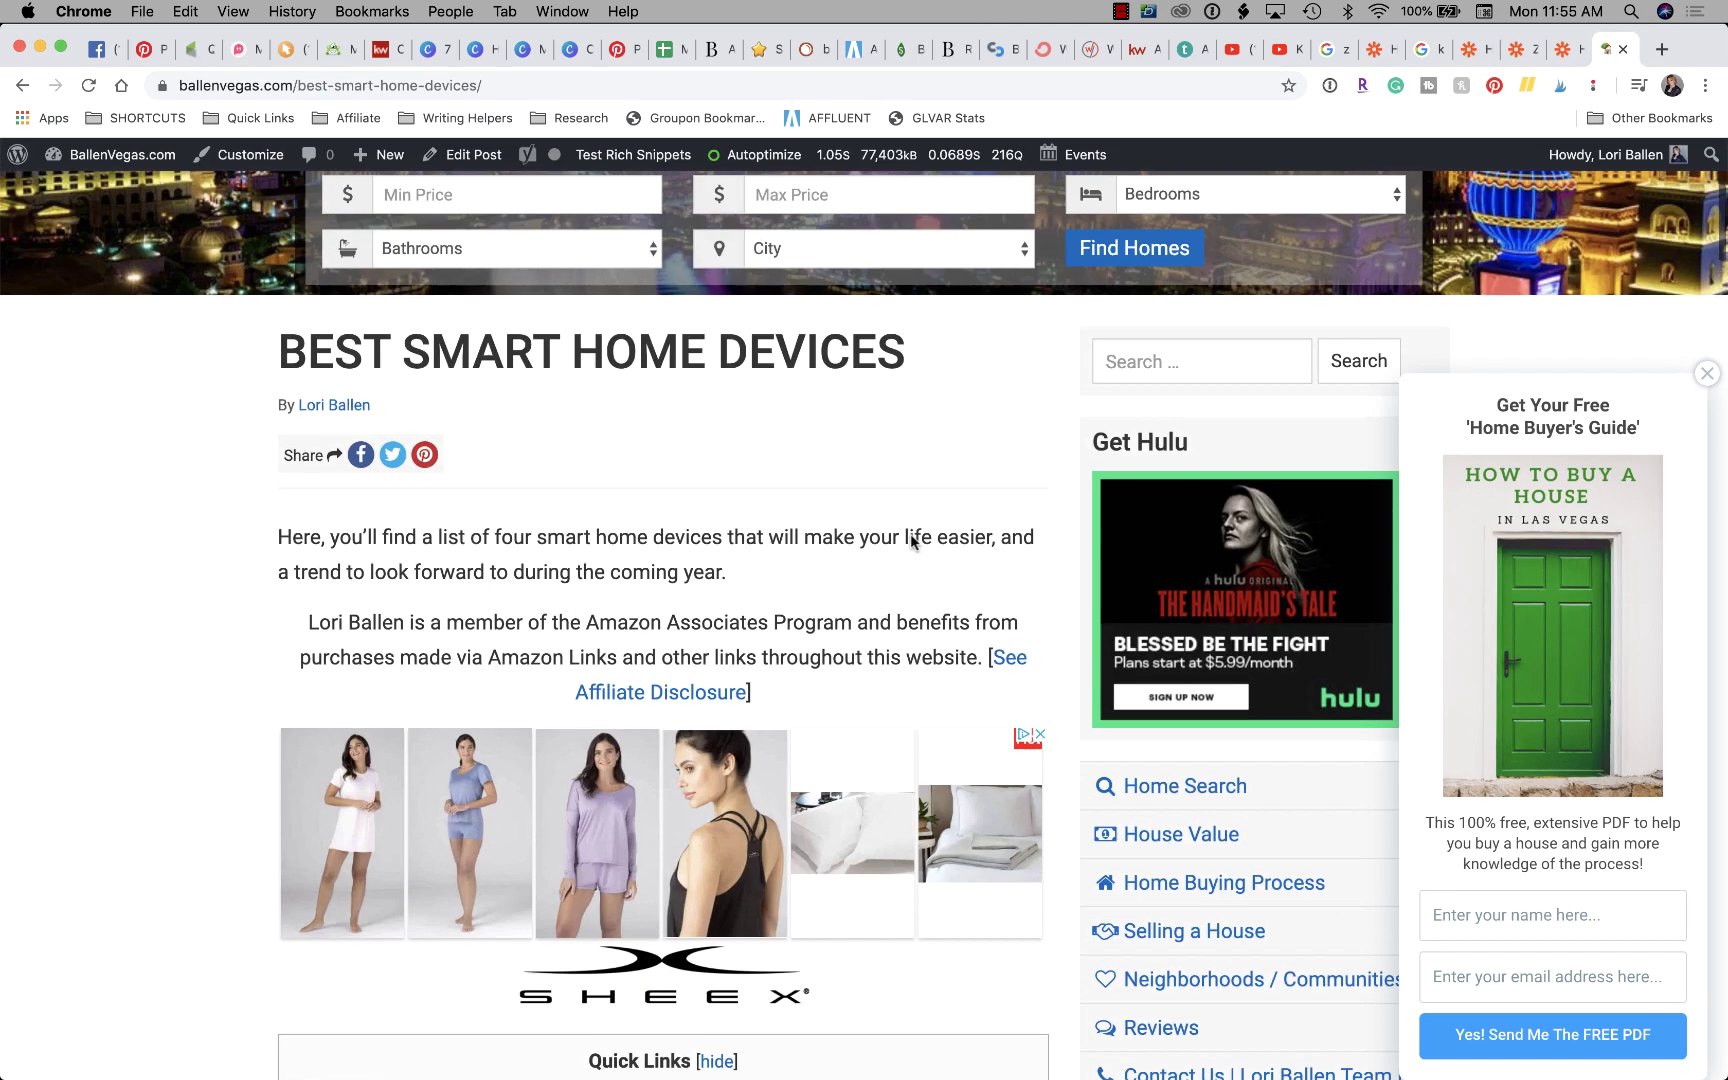
pyautogui.scroll(2, 910, 539)
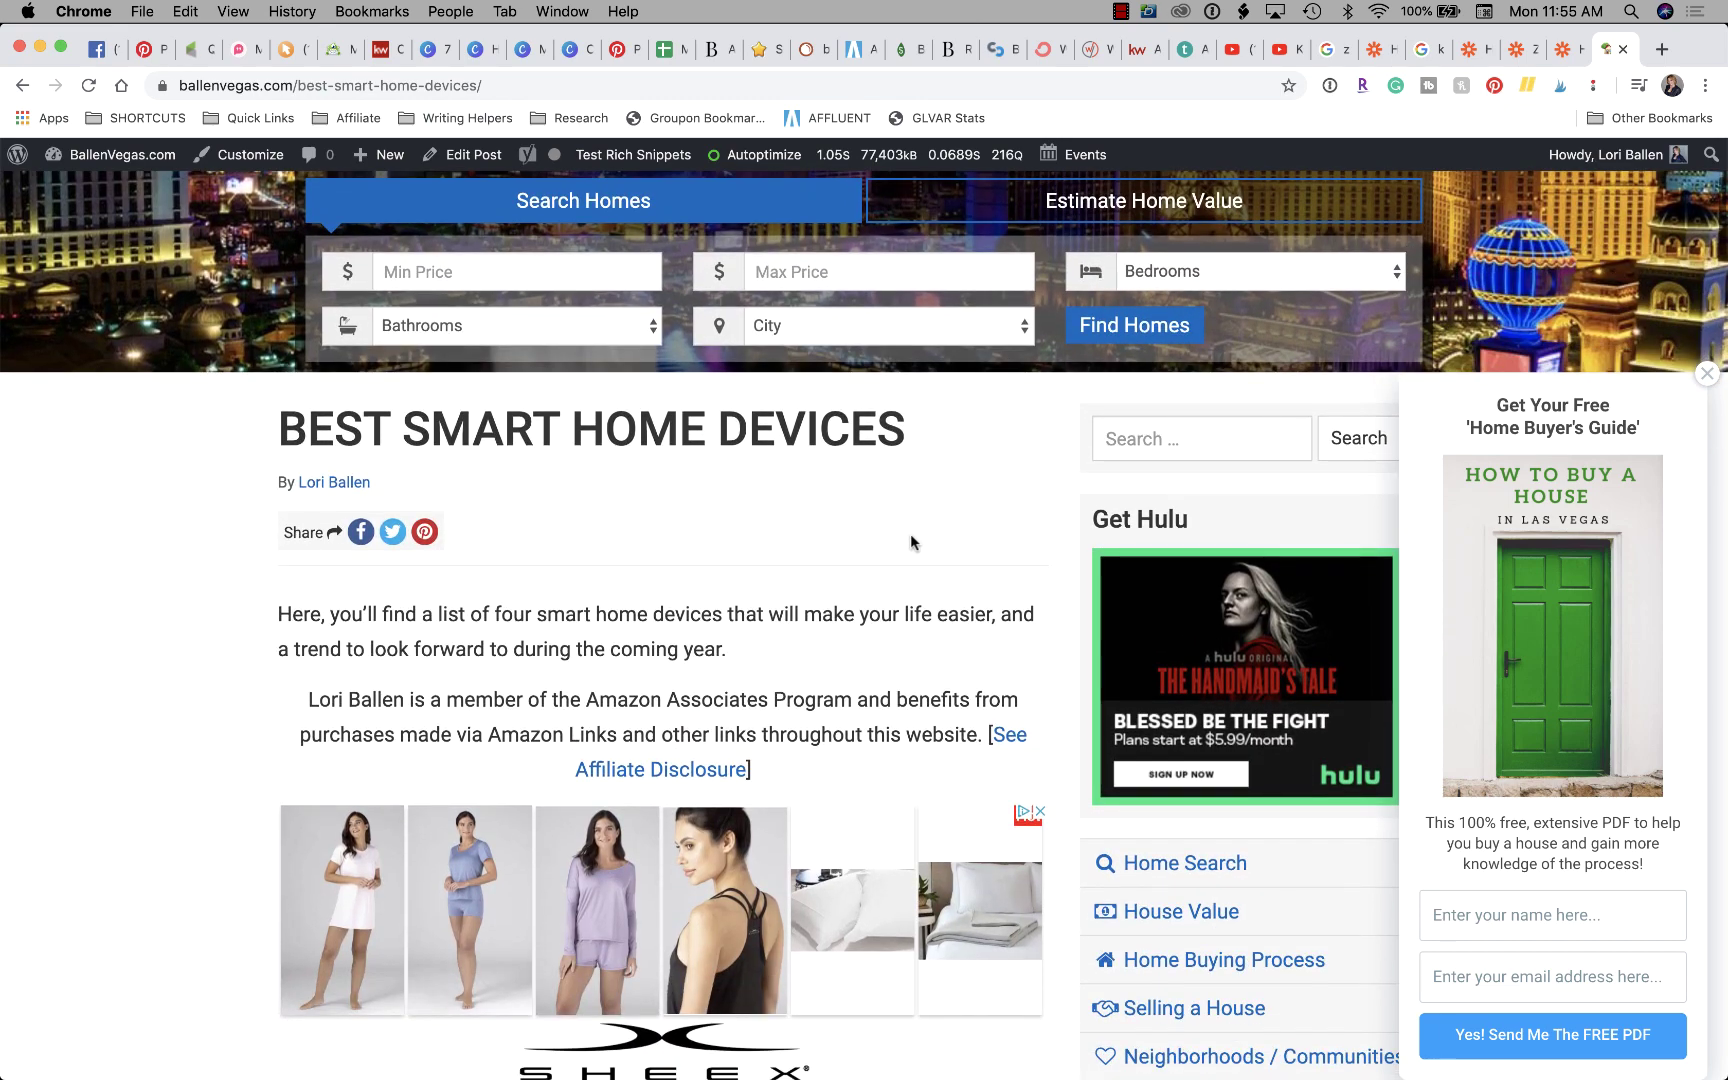
pyautogui.scroll(-3, 910, 539)
pyautogui.scroll(-8, 911, 541)
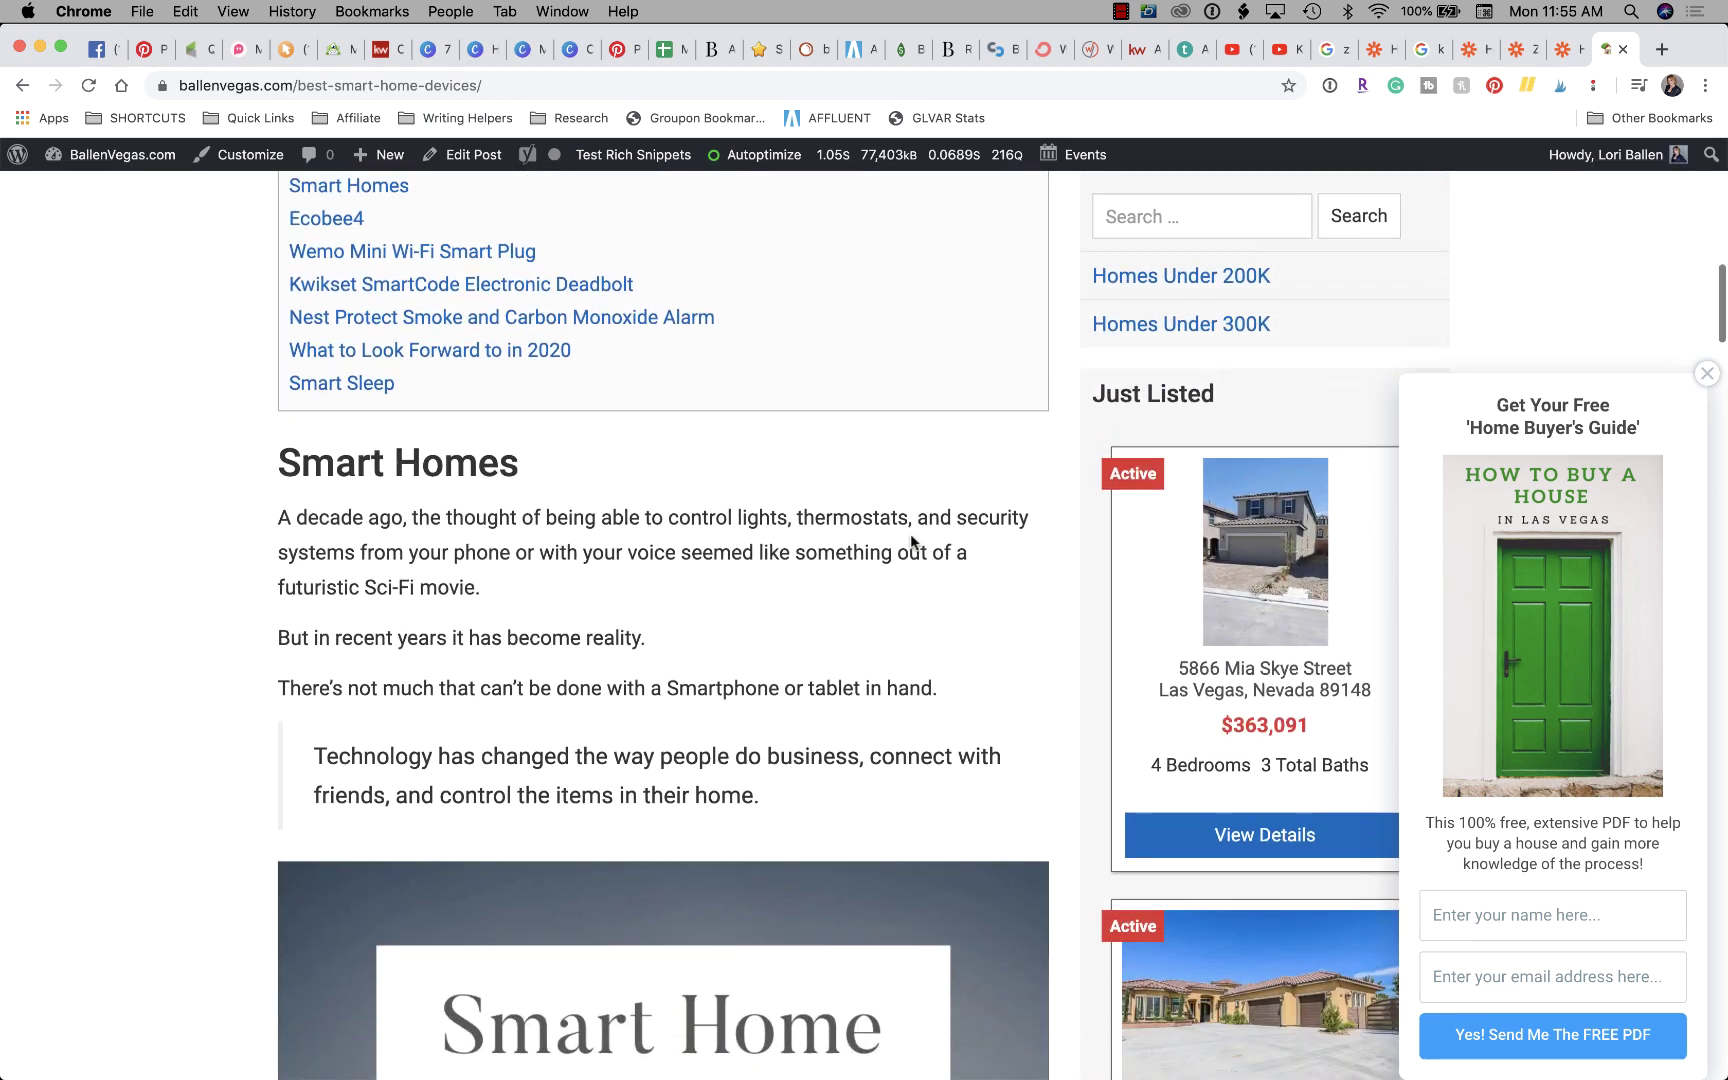
pyautogui.scroll(-10, 910, 541)
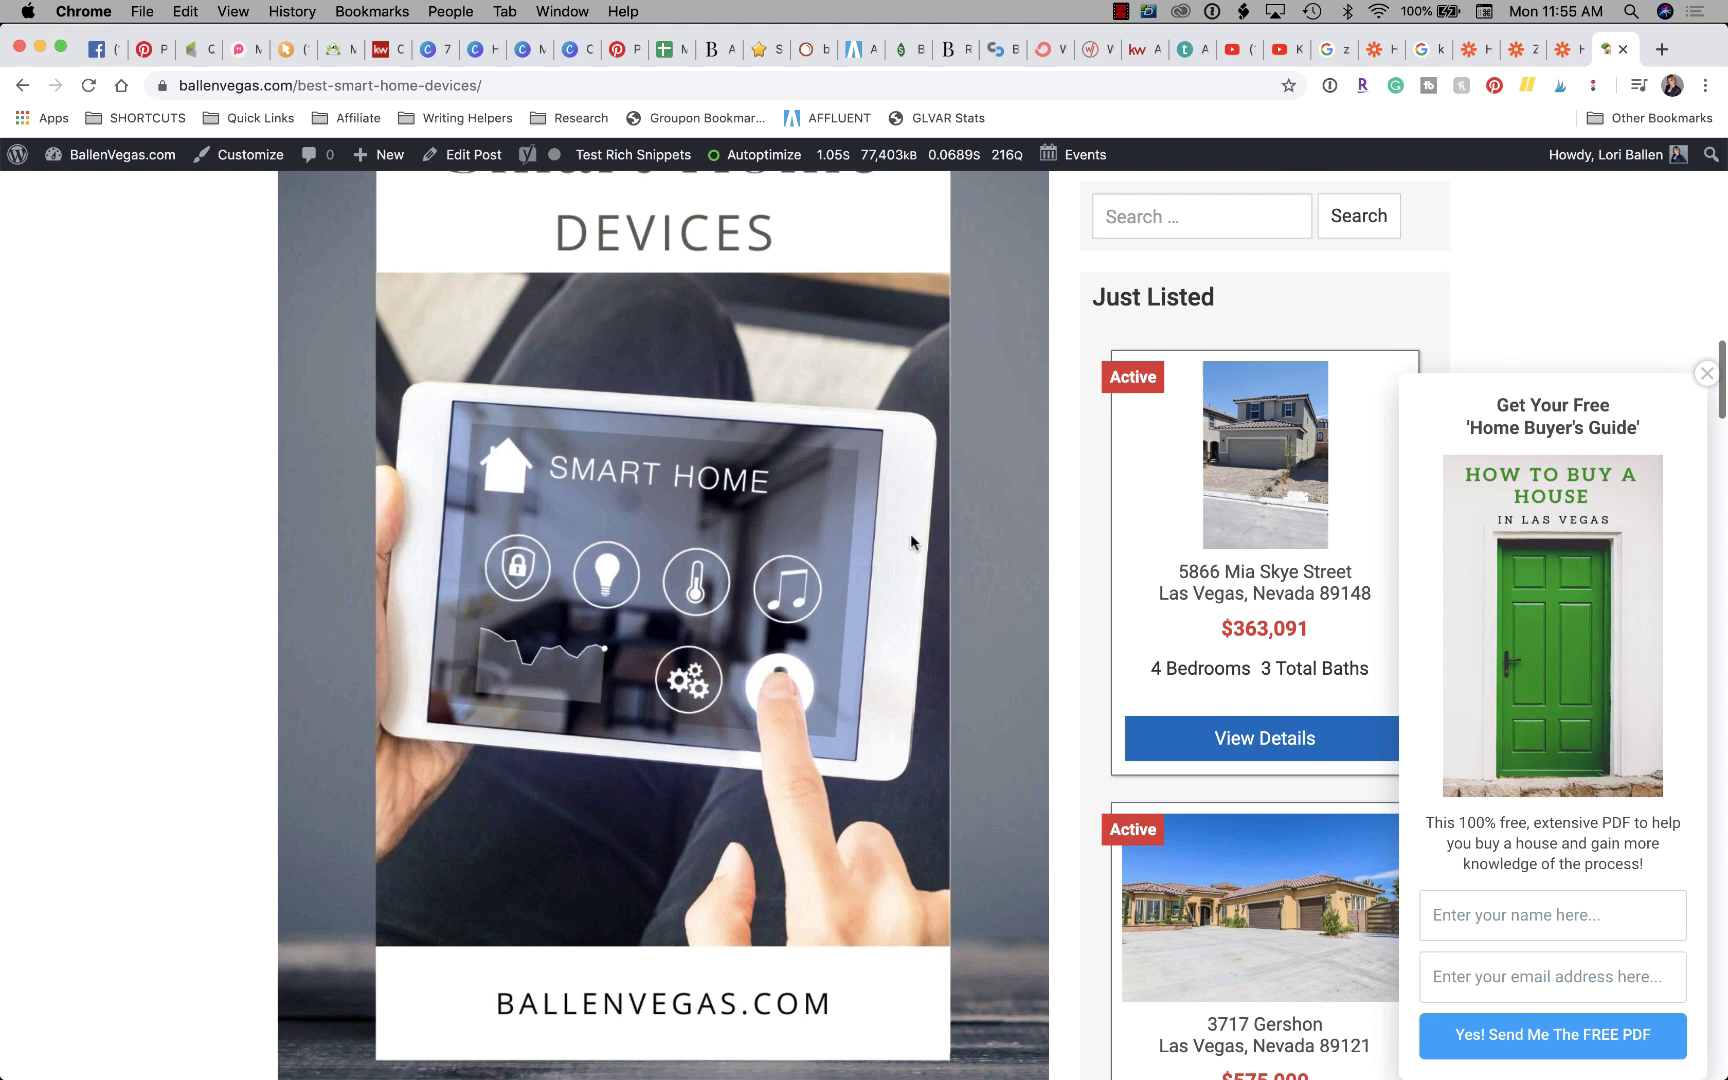
pyautogui.scroll(-10, 910, 541)
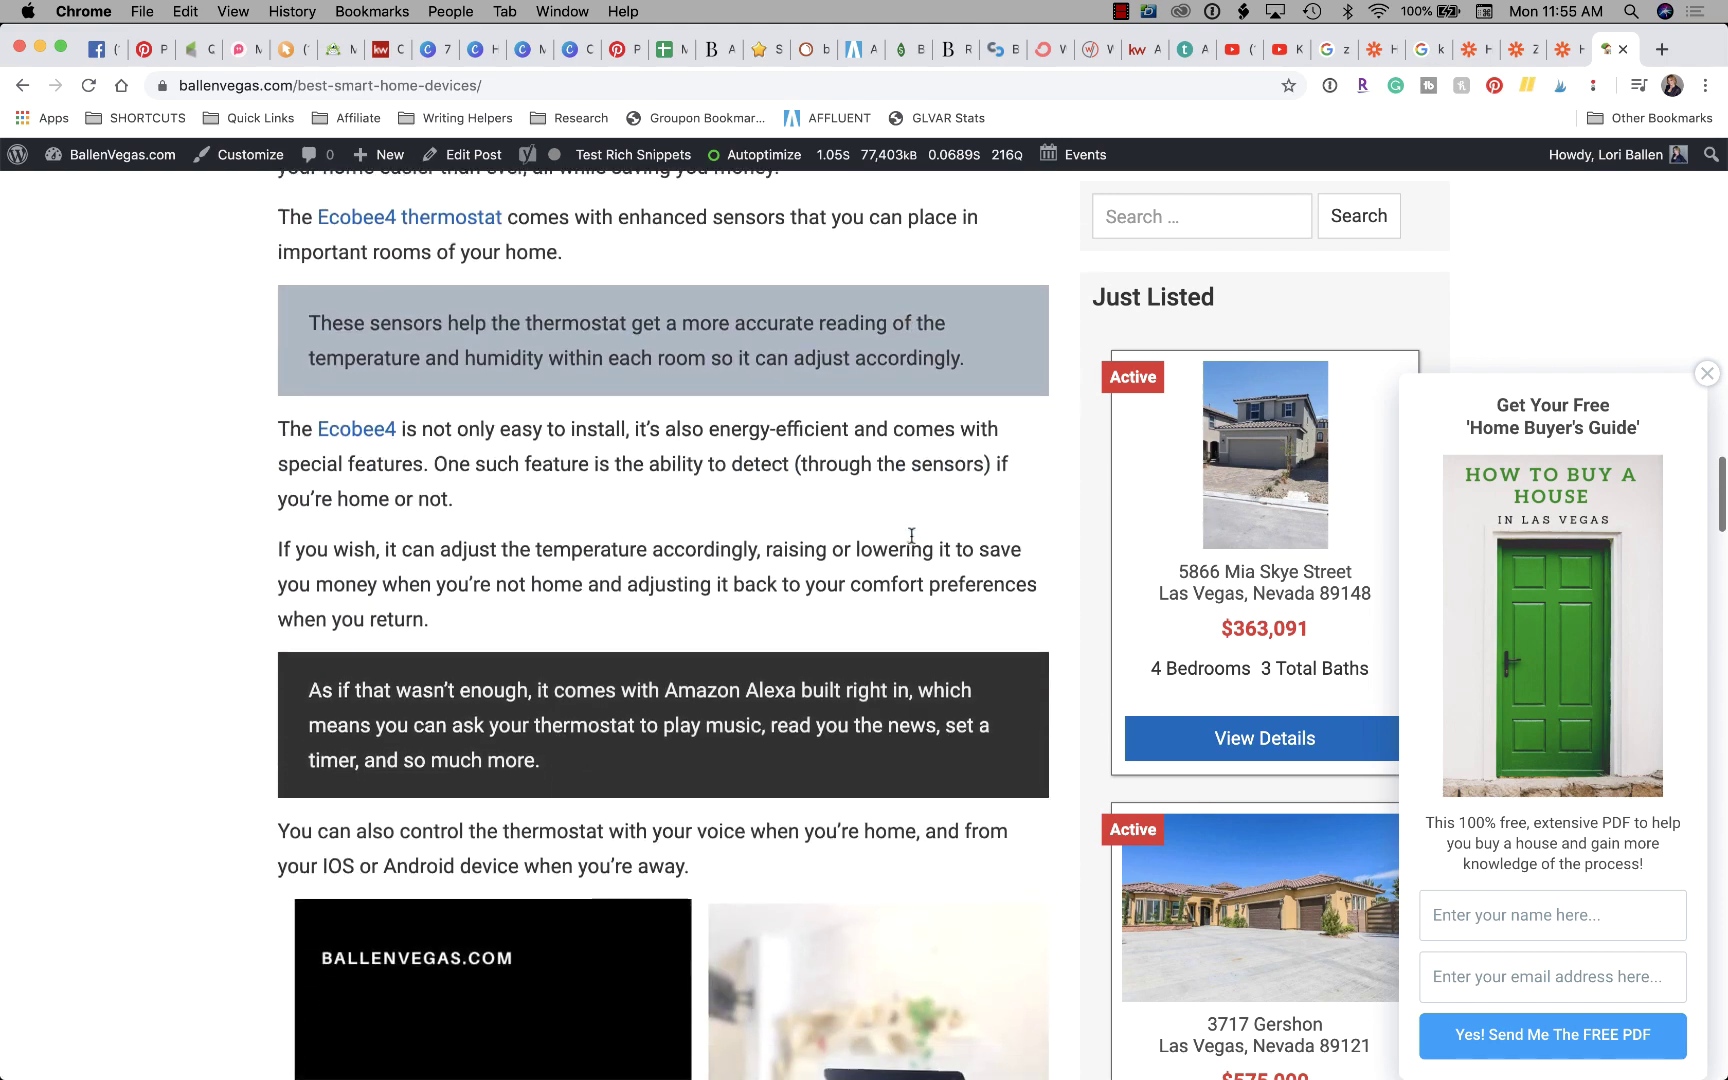
pyautogui.scroll(10, 911, 541)
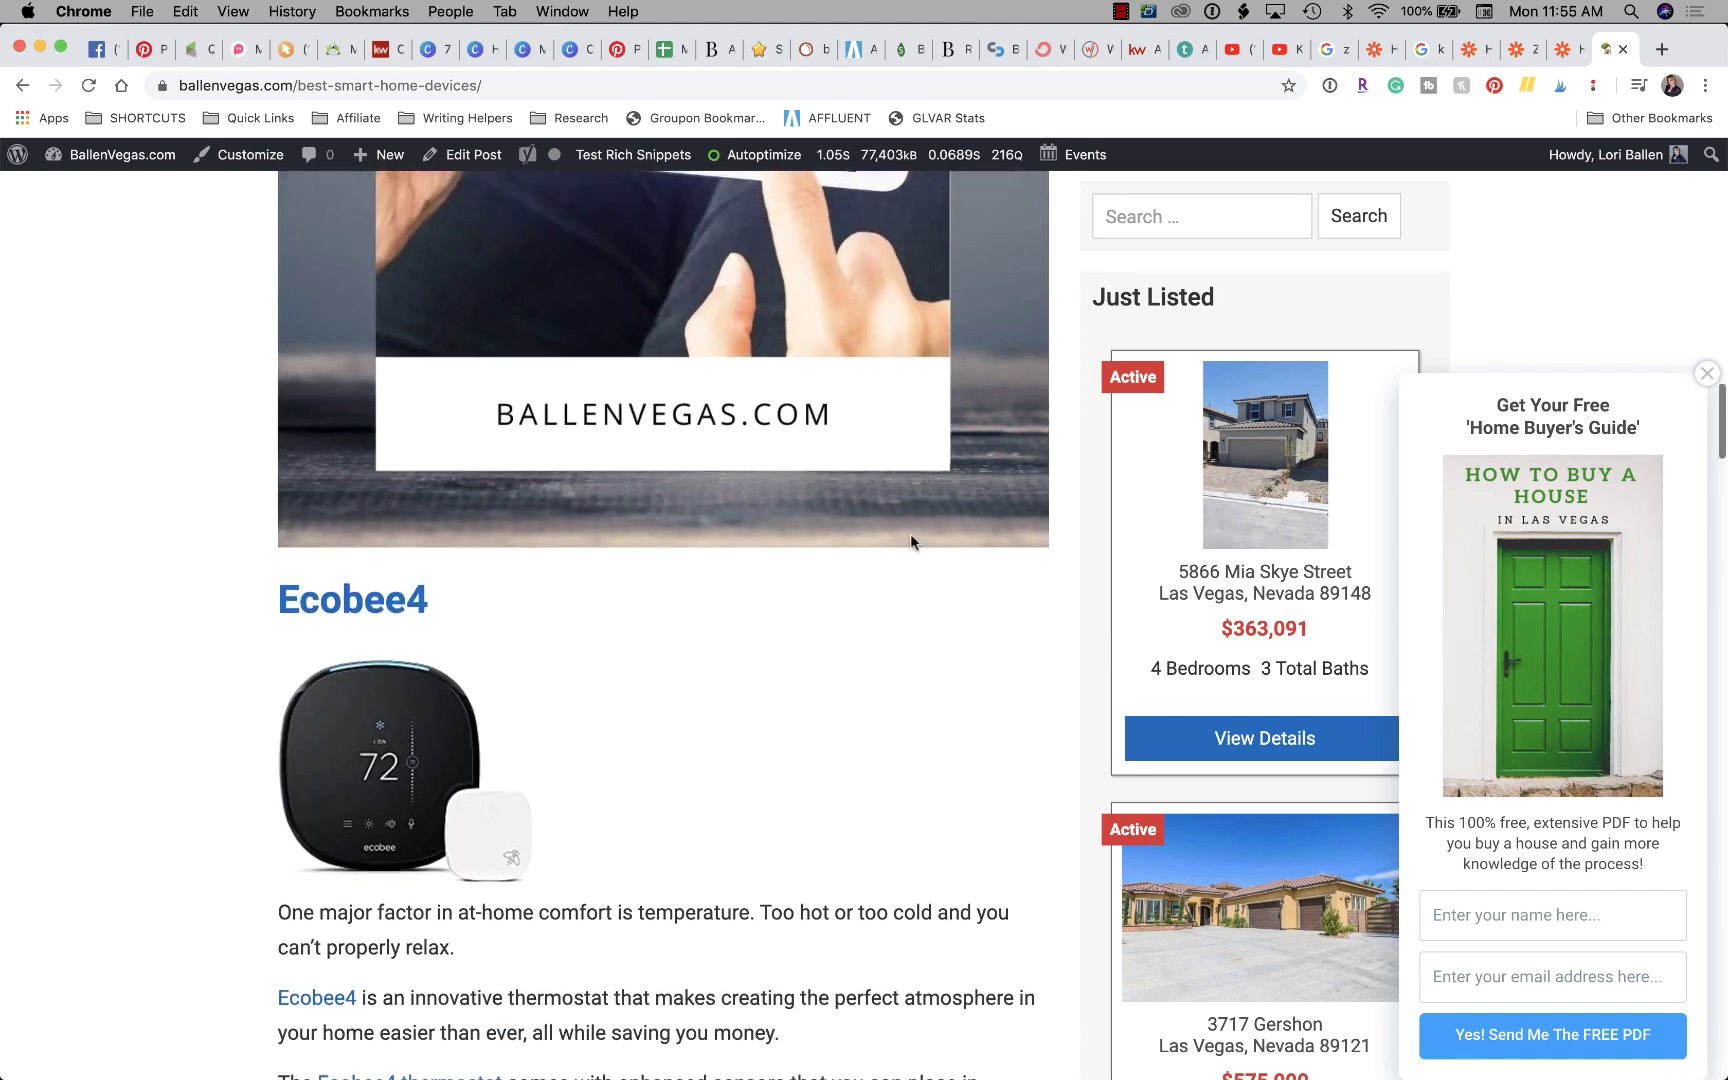
pyautogui.scroll(10, 910, 541)
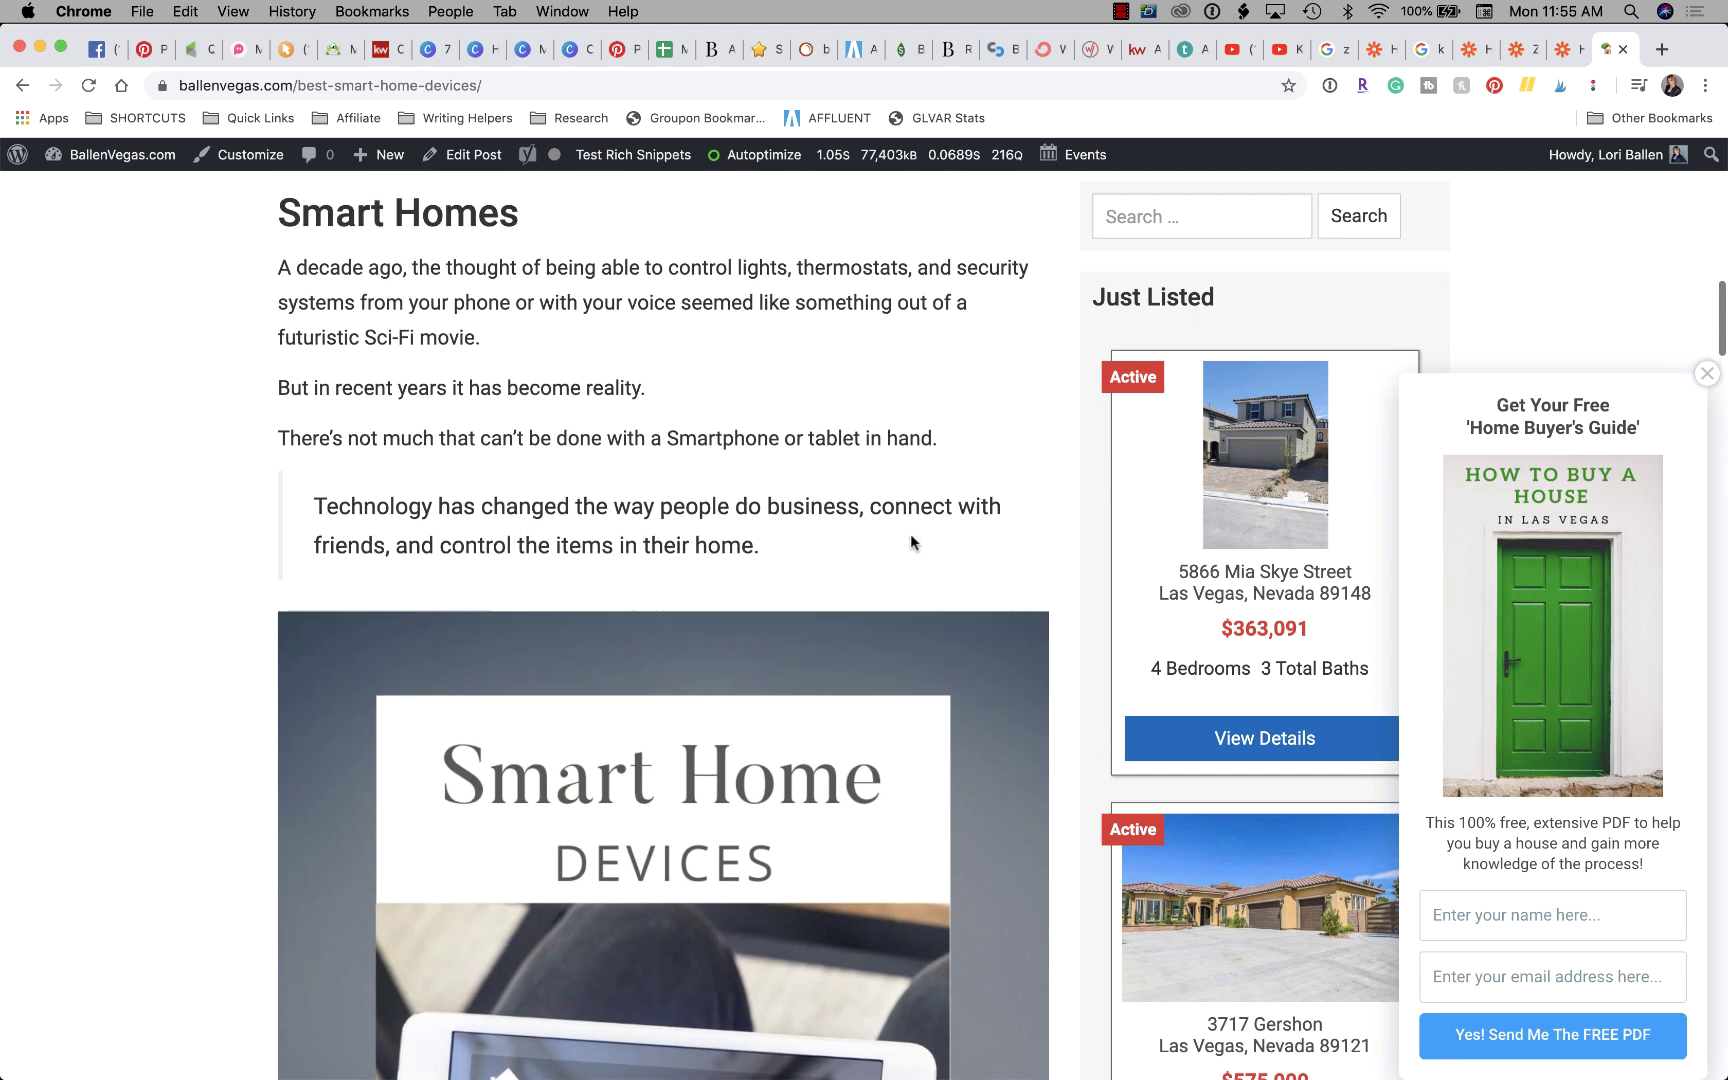
pyautogui.scroll(1, 910, 541)
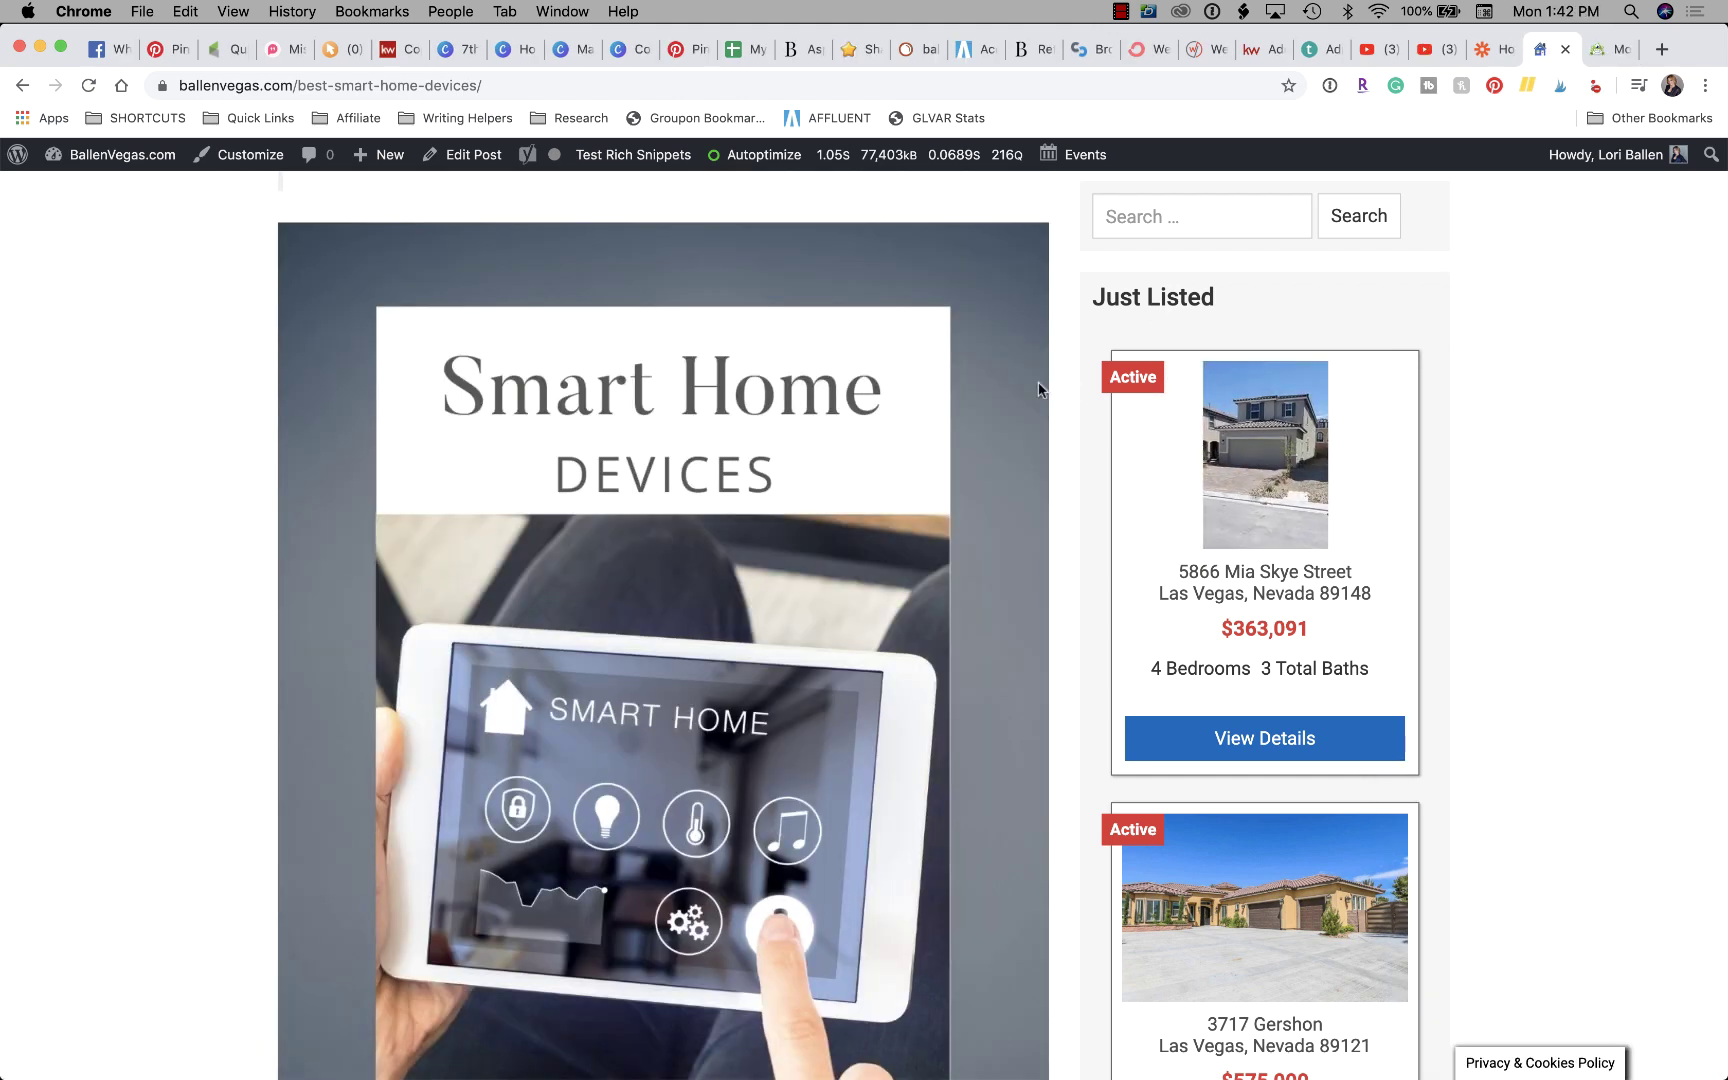
pyautogui.scroll(-1, 944, 402)
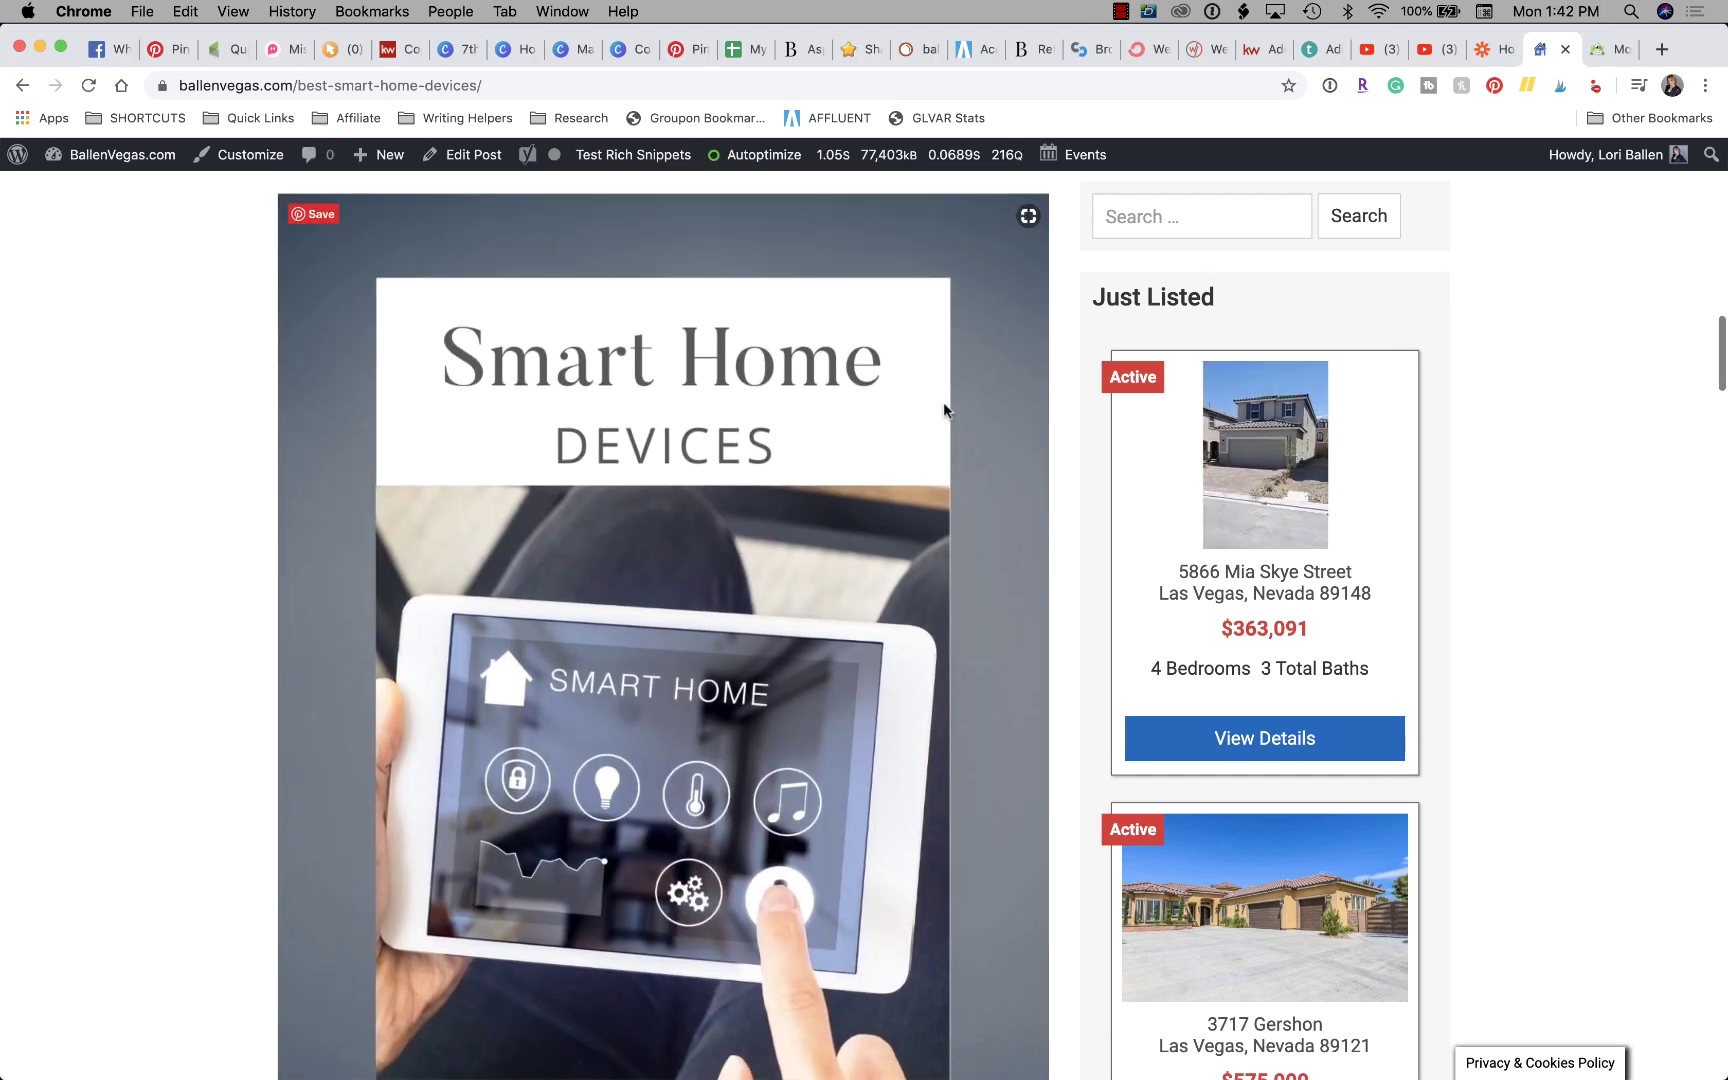
pyautogui.scroll(-1, 944, 402)
pyautogui.scroll(2, 944, 402)
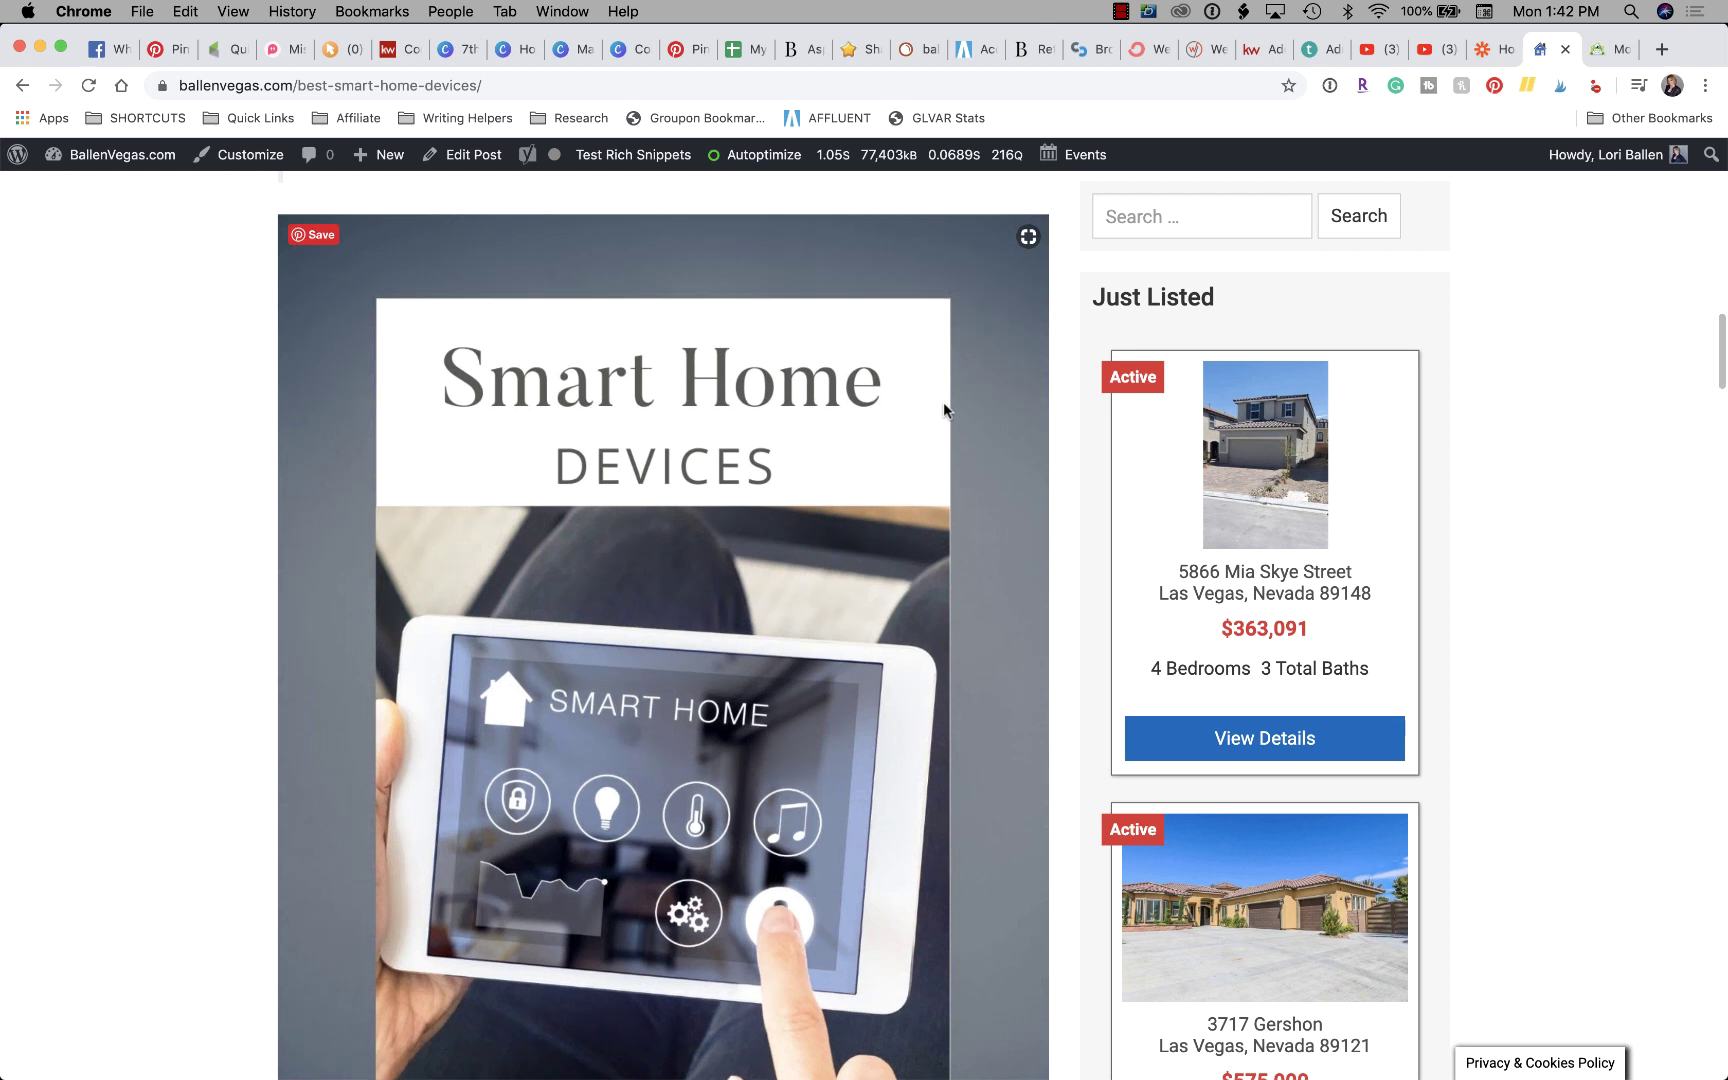
pyautogui.scroll(1, 944, 408)
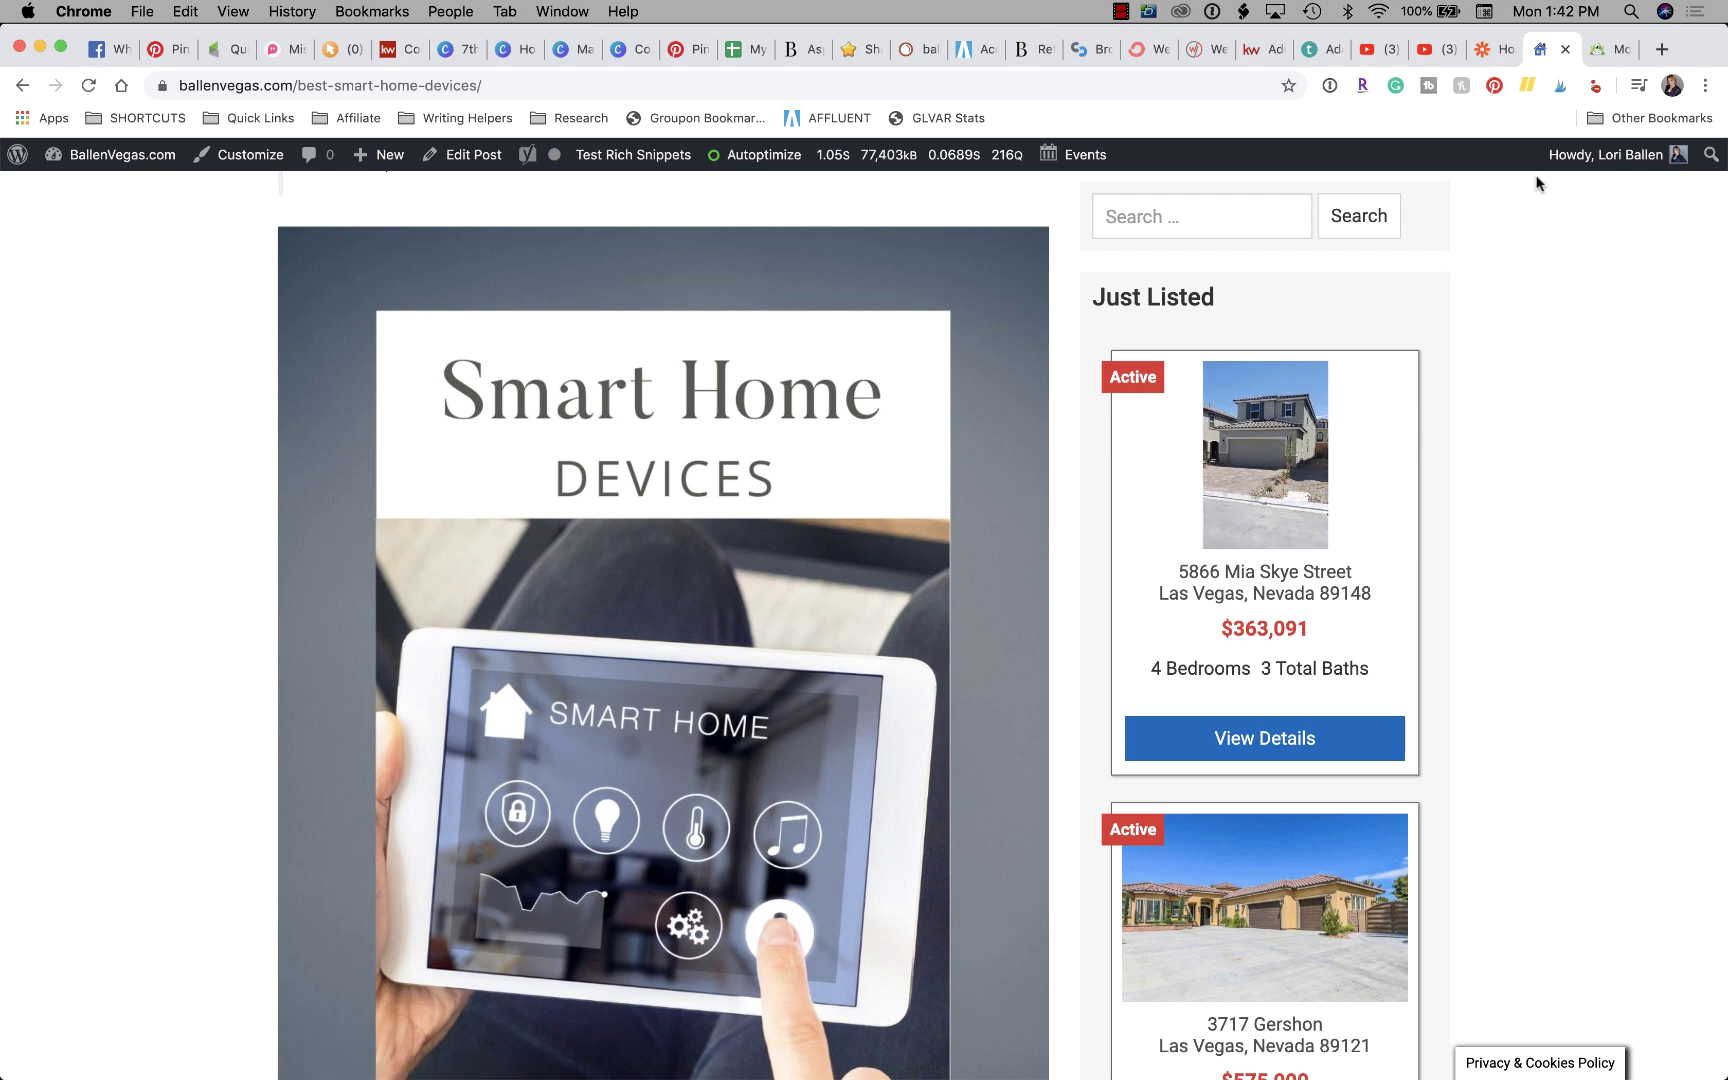
# Step: Go to the ballenvegas.com campaign dashboard and preview the Free Home Buyer Guide Slide In campaign
pyautogui.click(1605, 50)
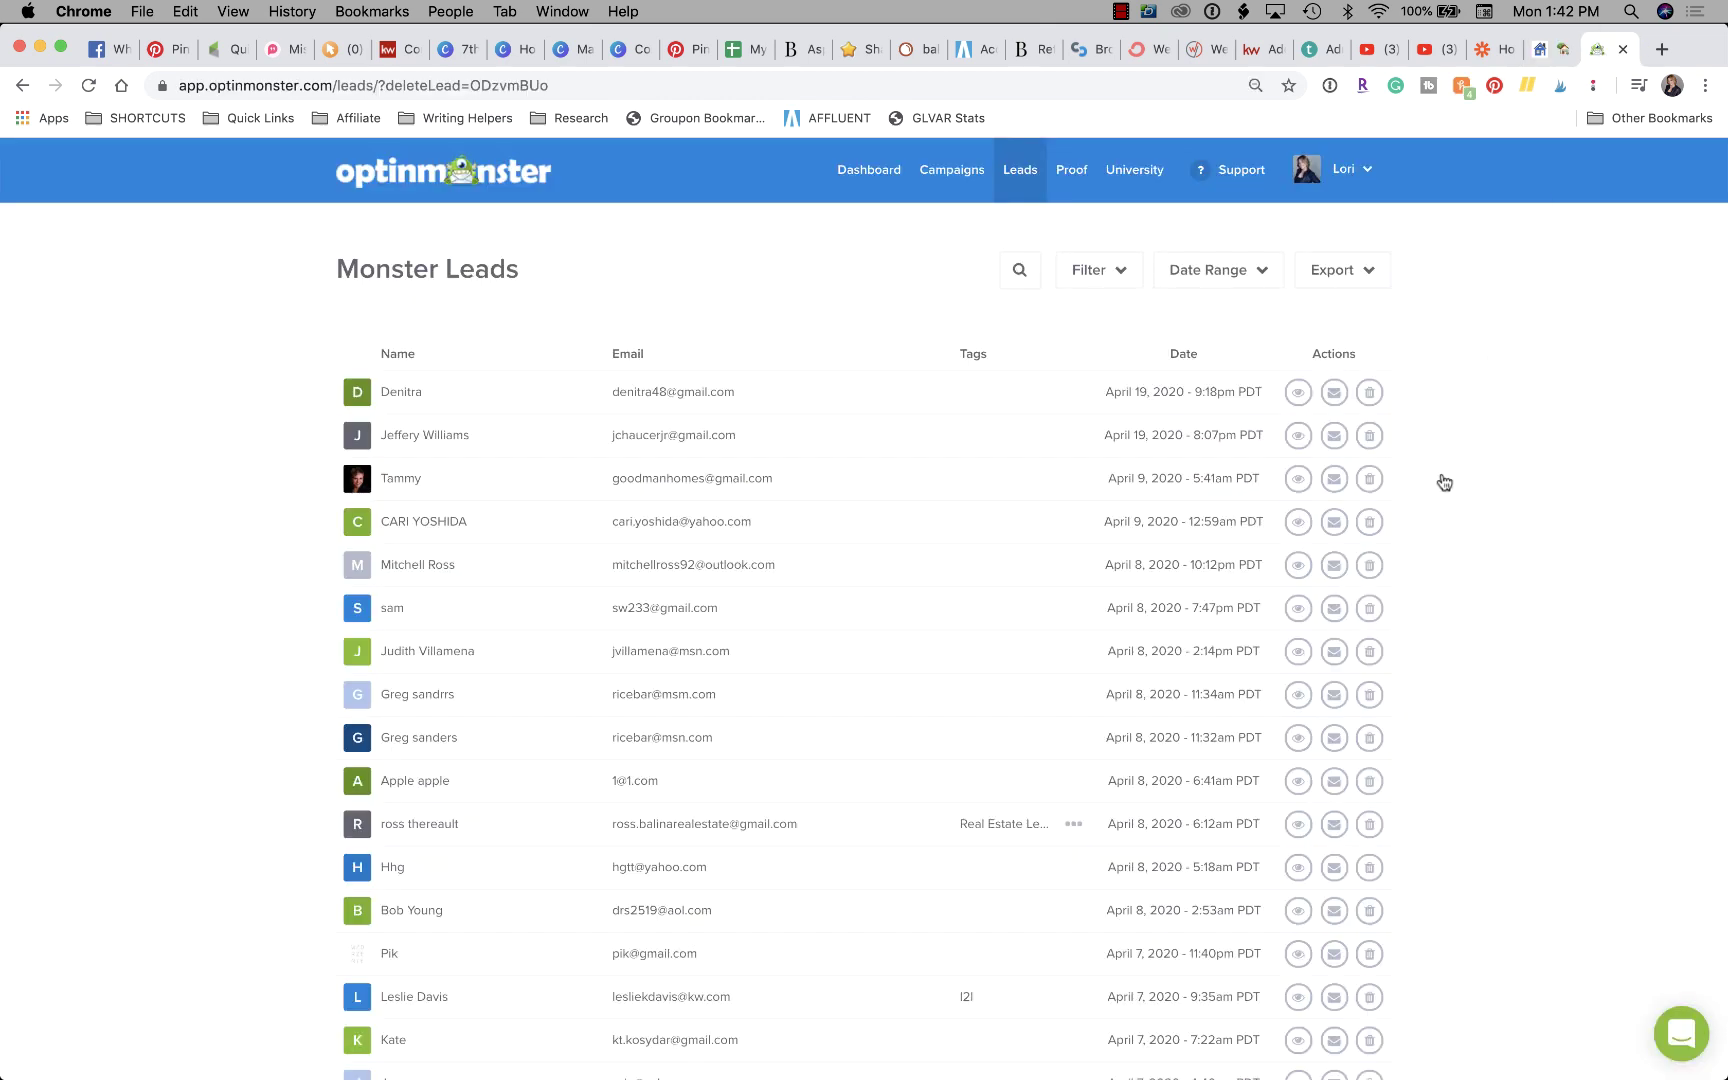
pyautogui.click(940, 178)
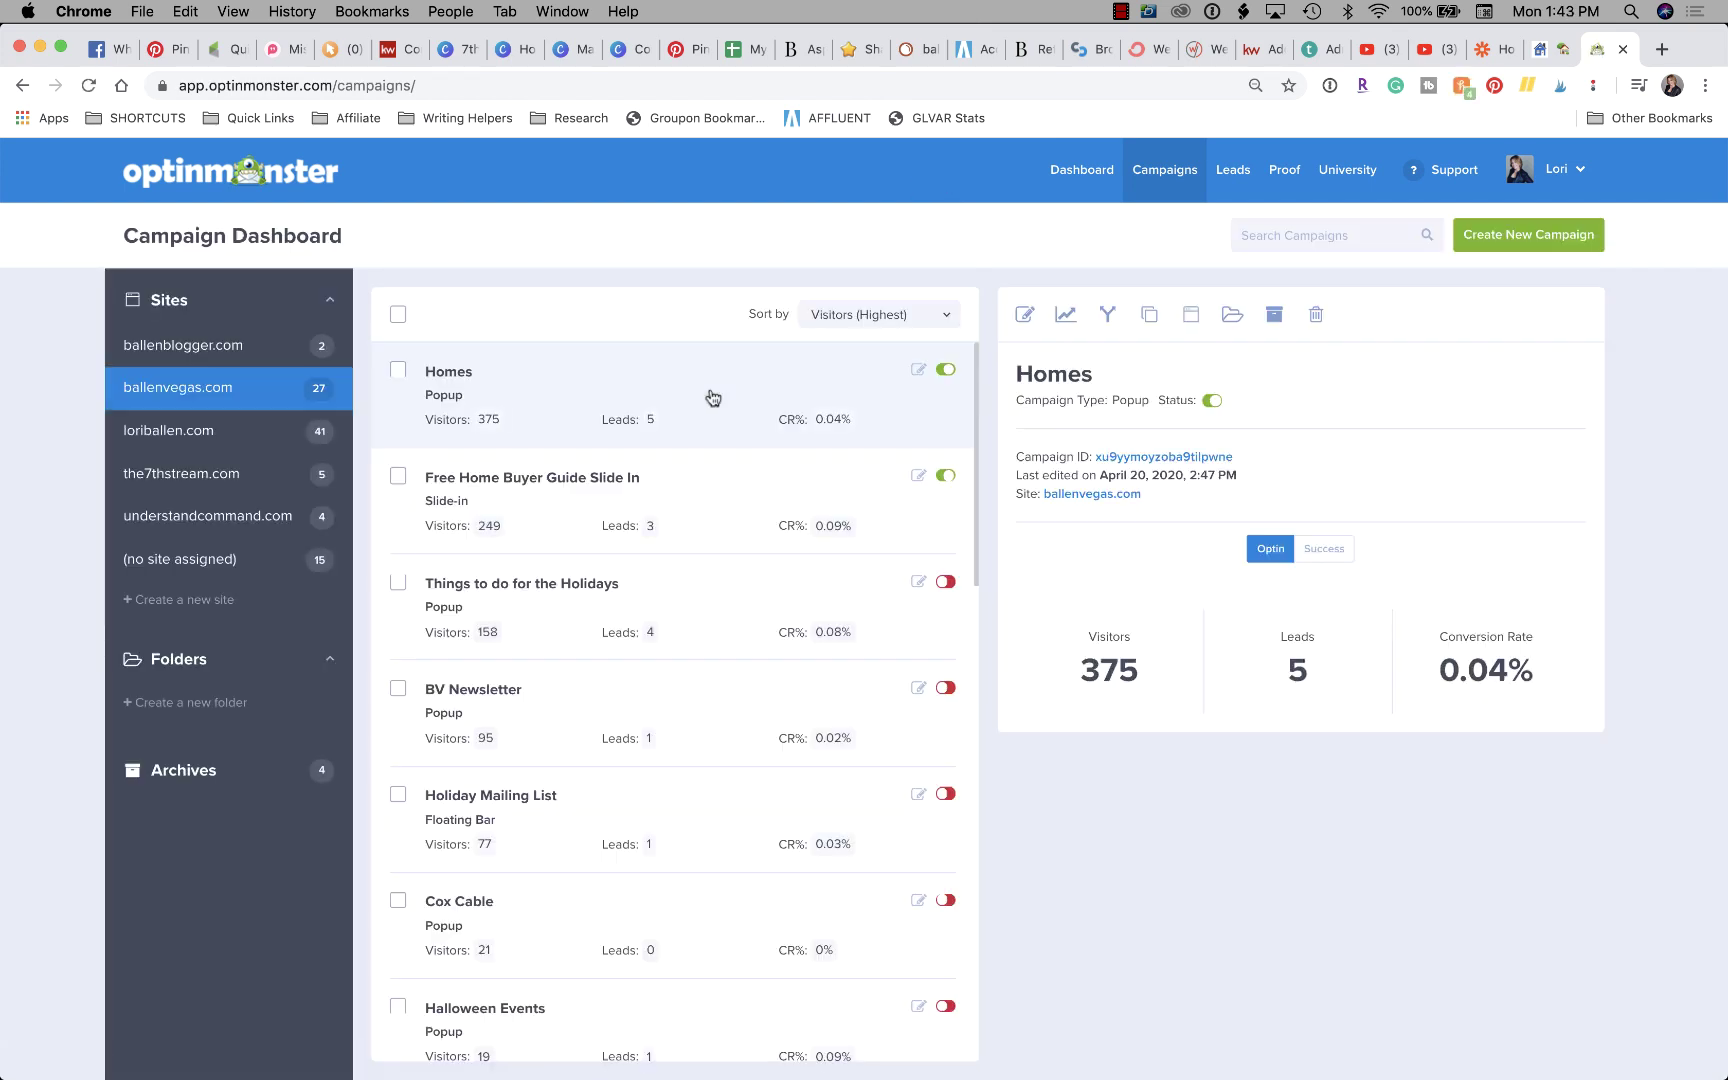
pyautogui.scroll(-3, 1225, 580)
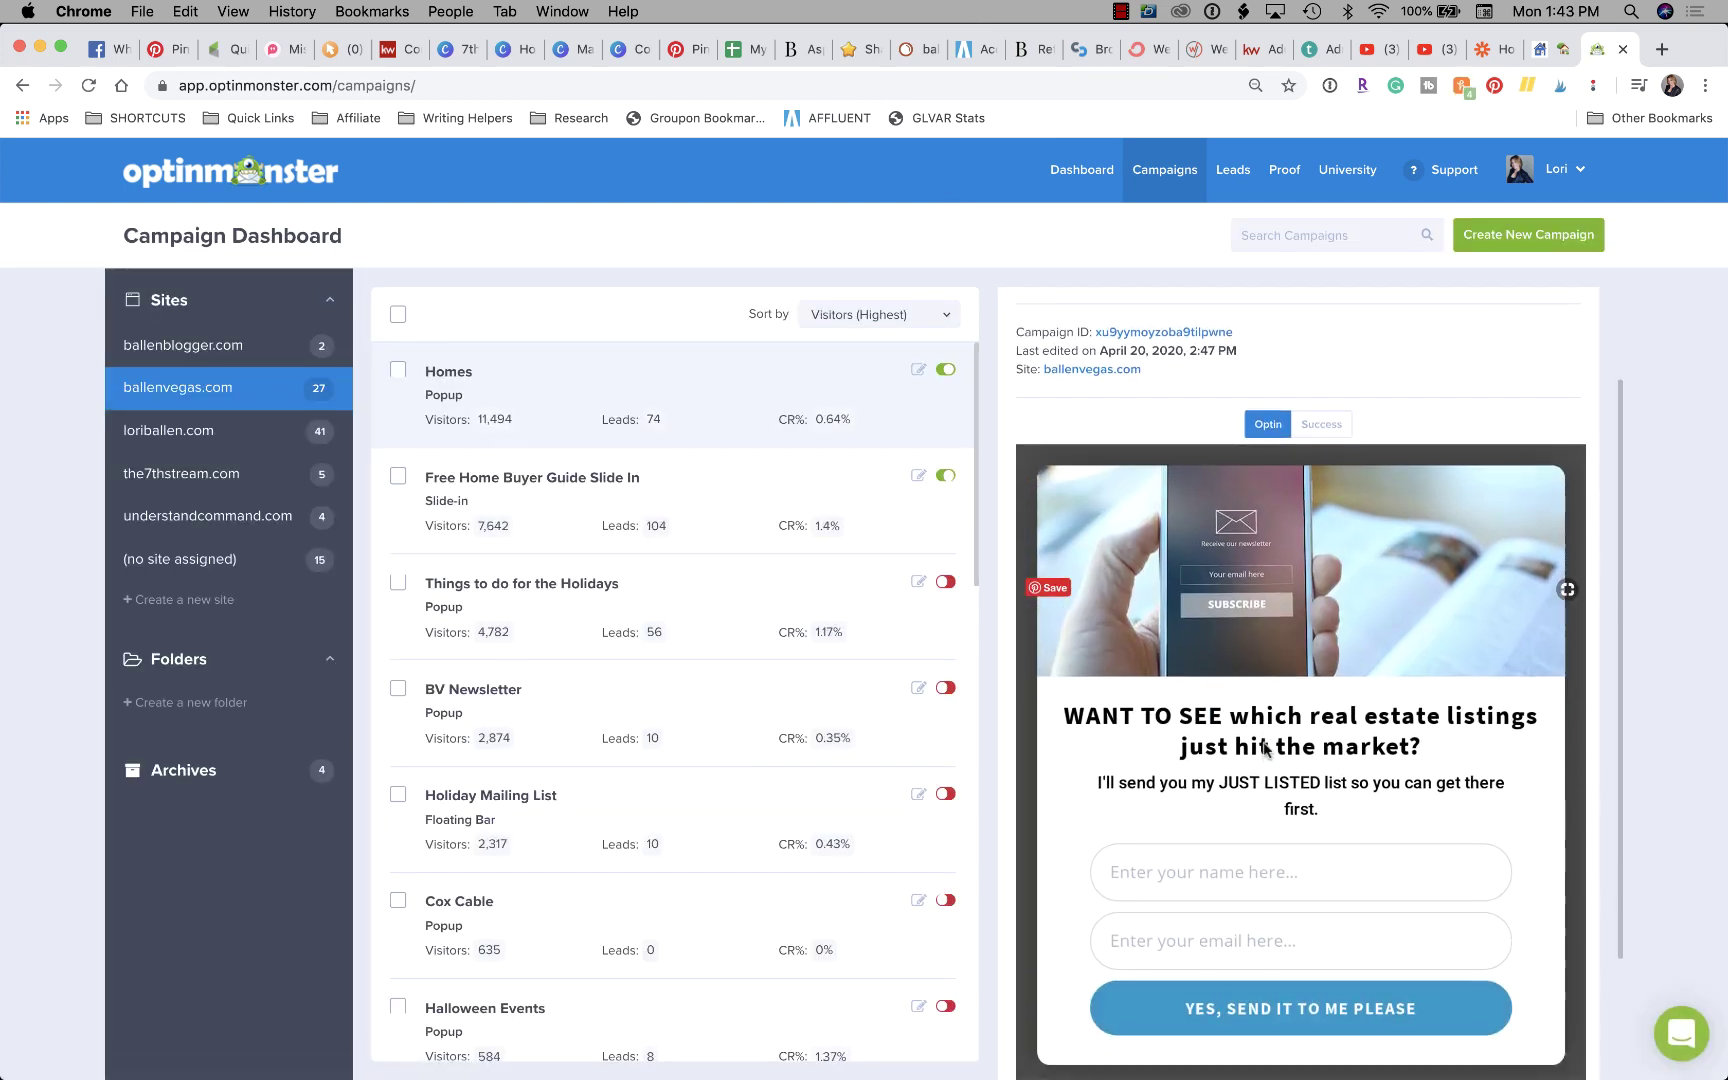
pyautogui.scroll(-2, 1305, 710)
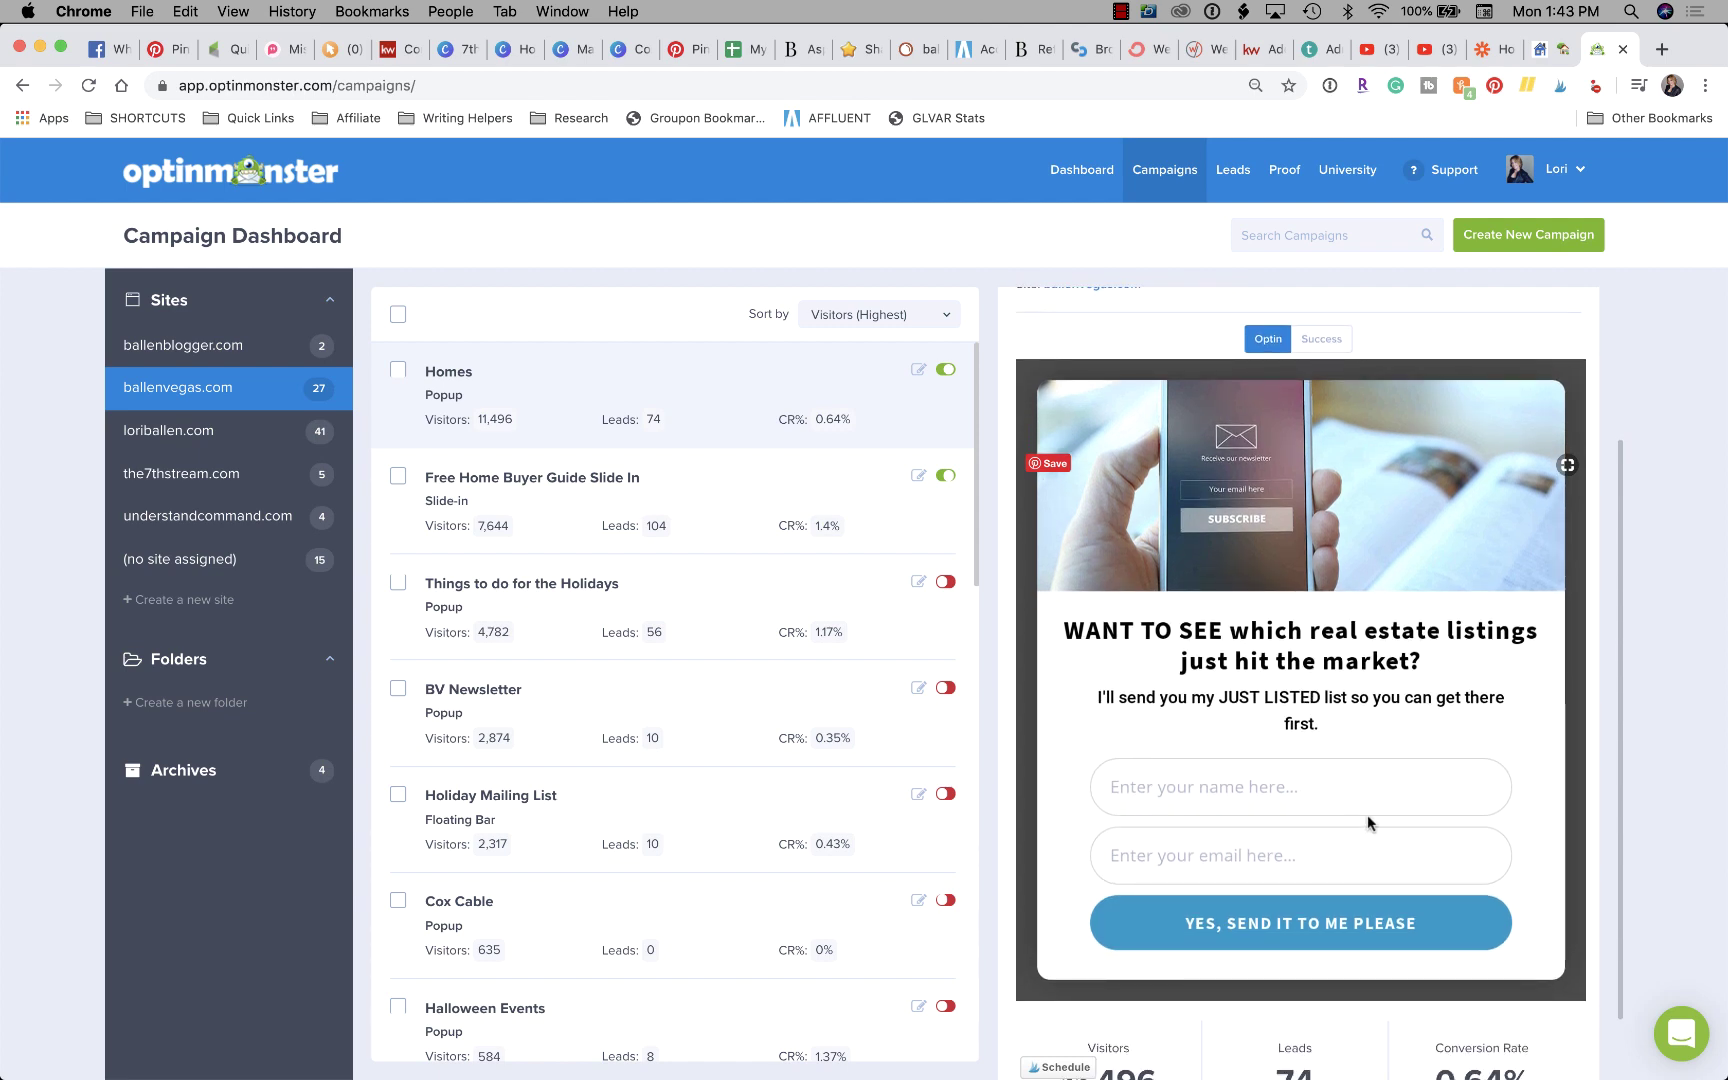
pyautogui.click(737, 482)
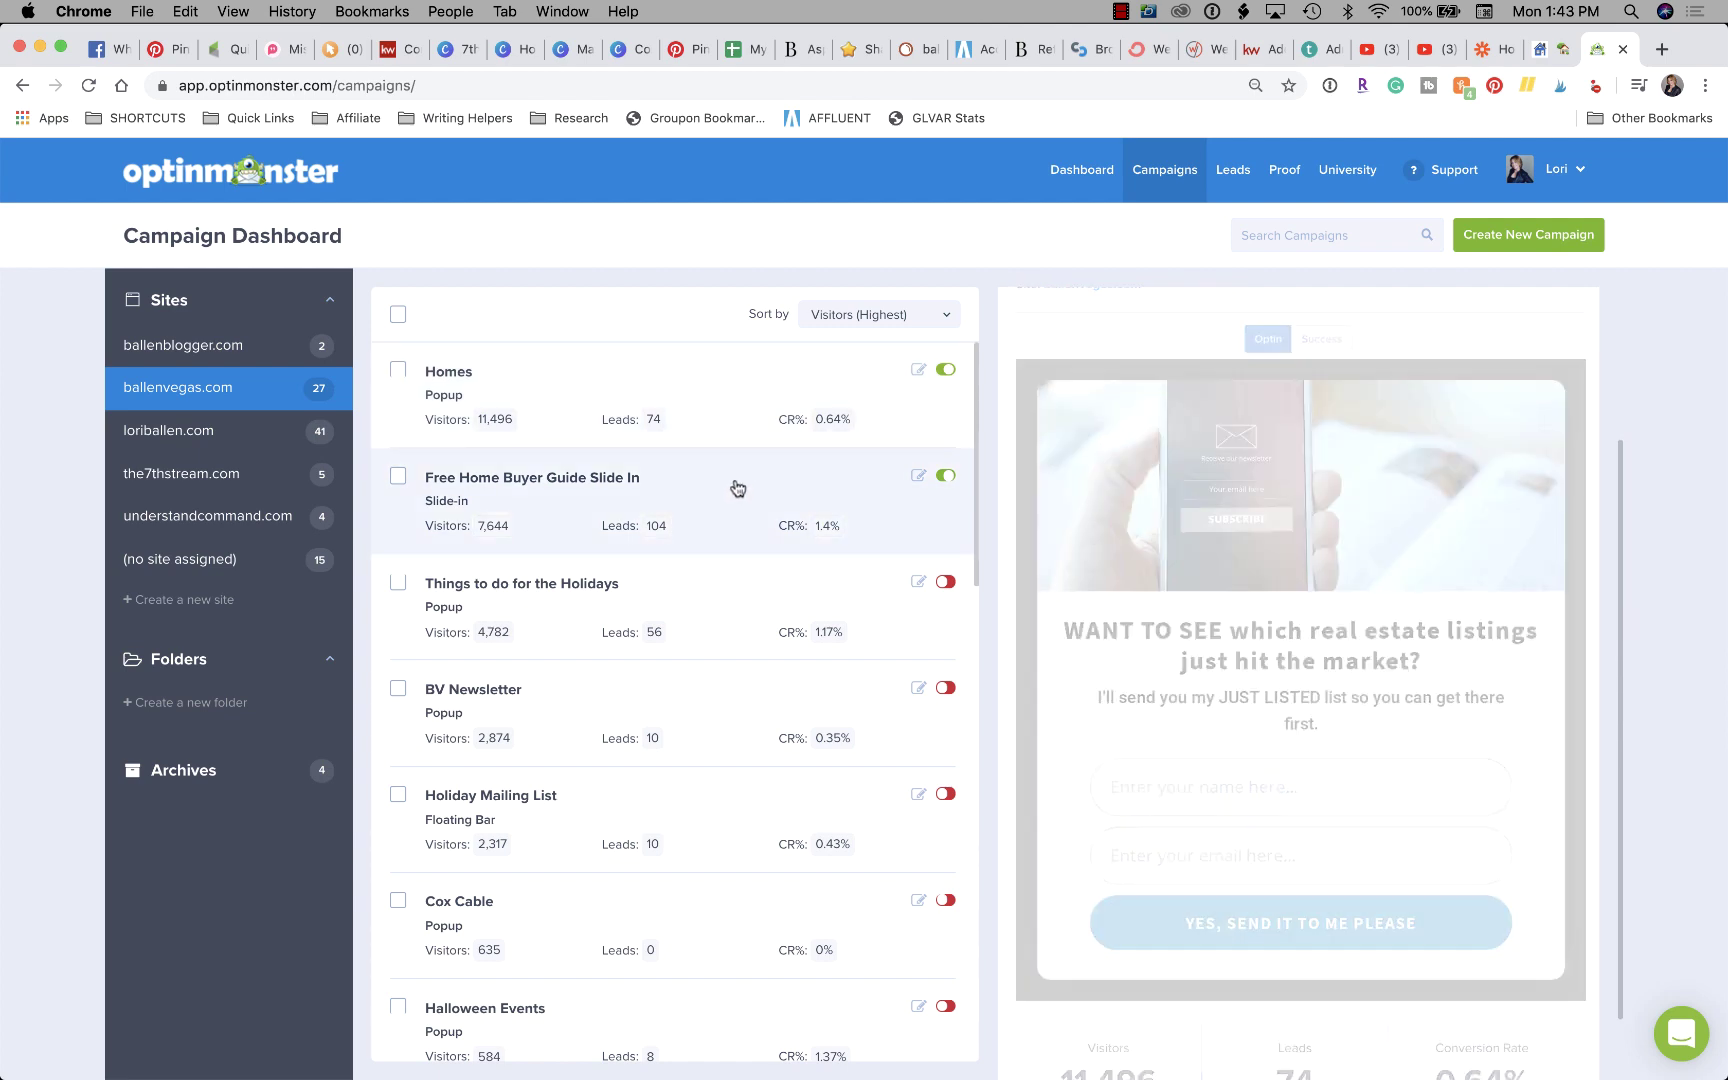
pyautogui.scroll(-3, 1311, 765)
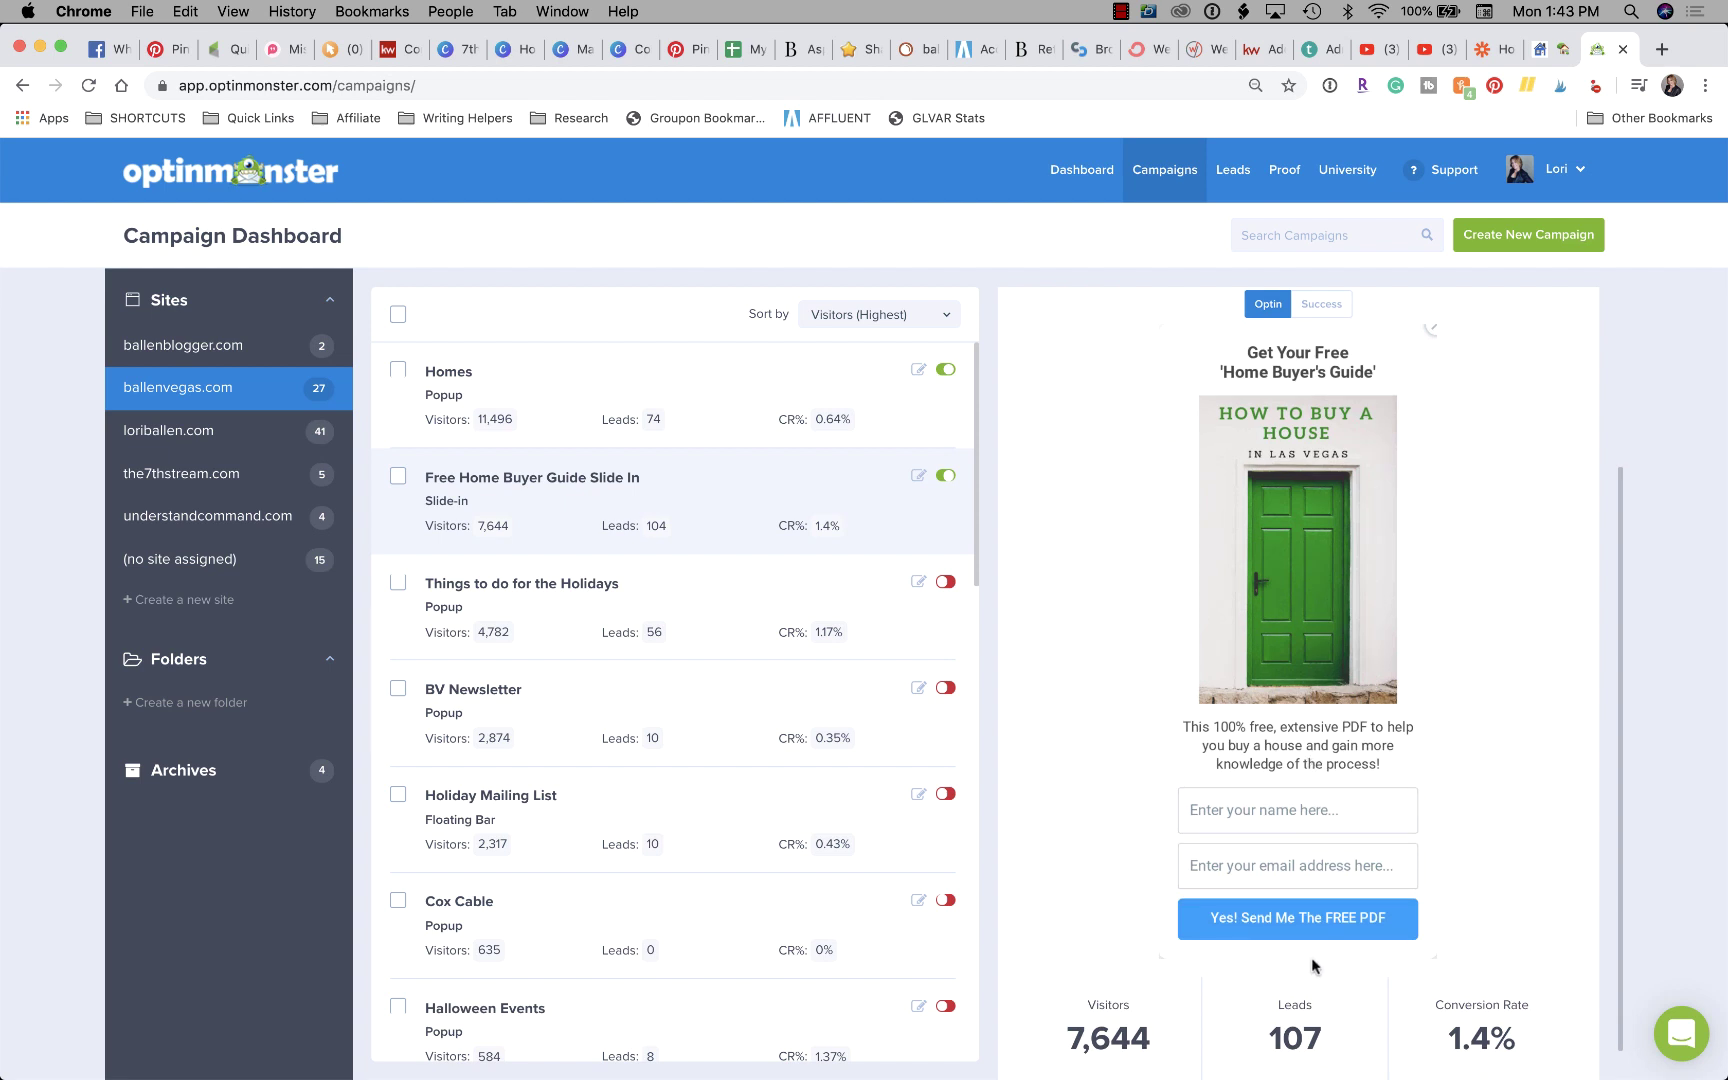
pyautogui.scroll(1, 1331, 897)
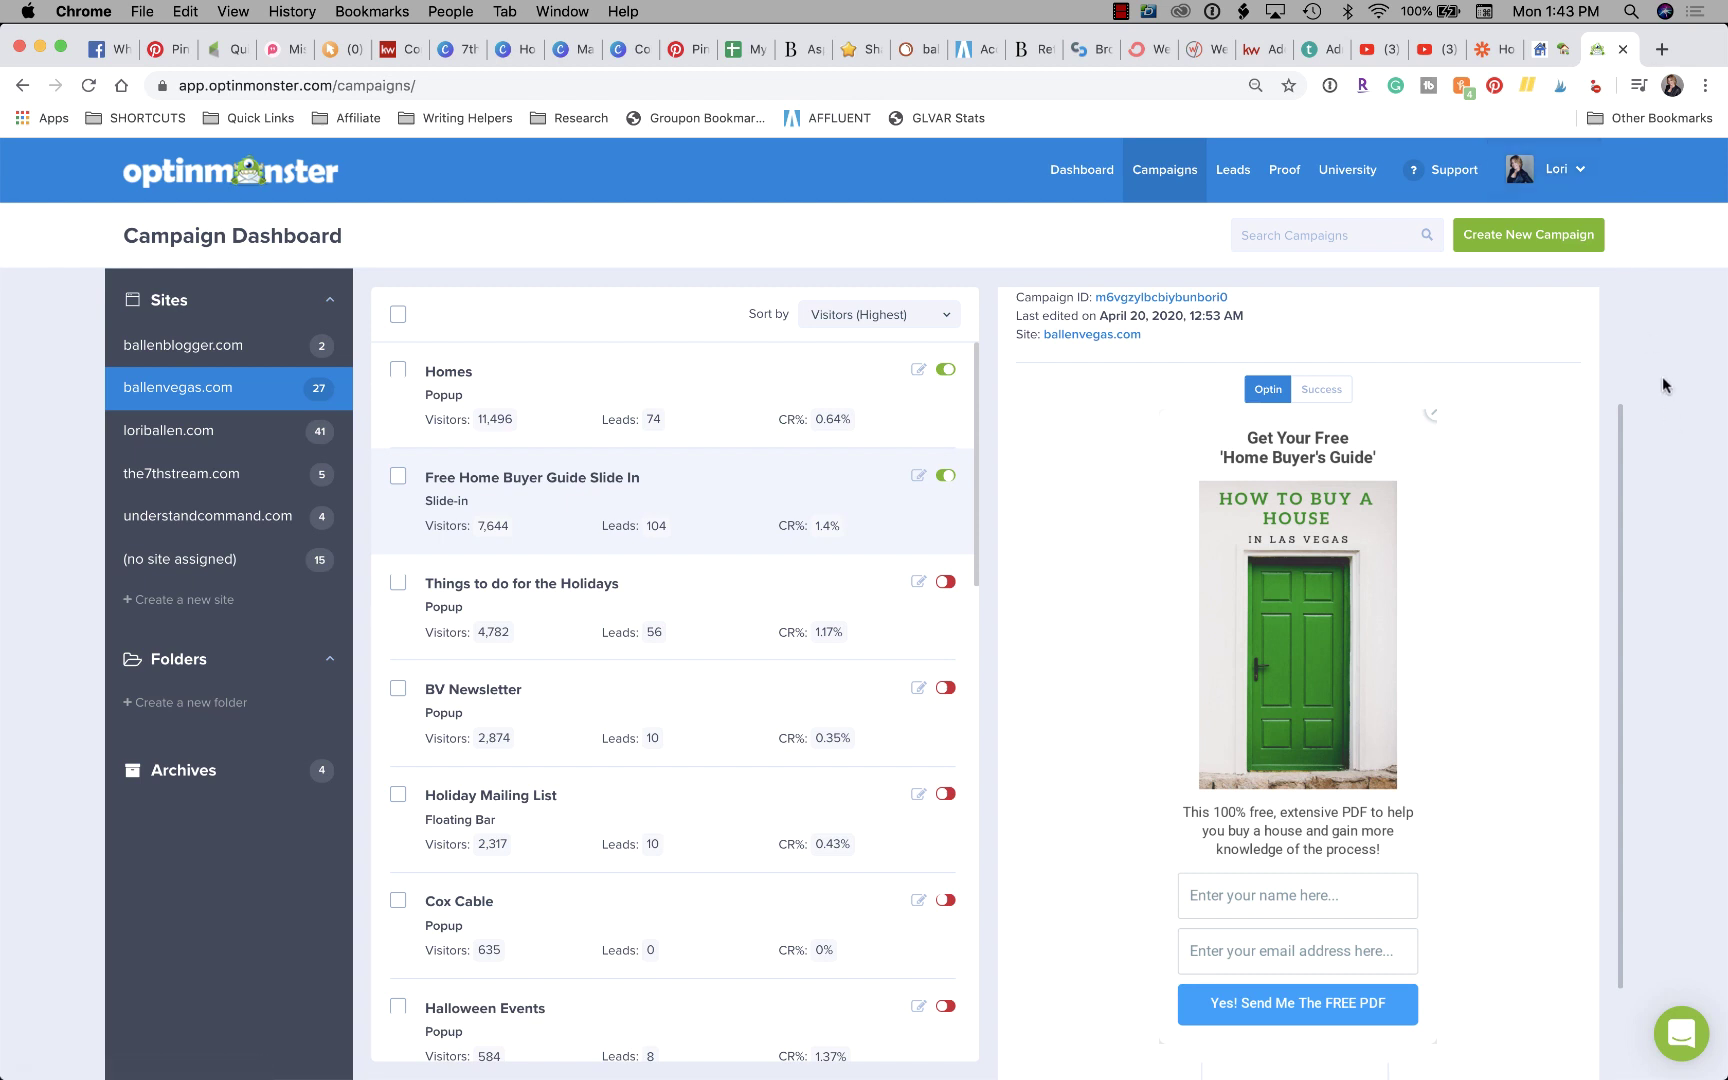
# Step: Pair OptinMonster with Keller Williams Command, found by searching 'command' as the second app
pyautogui.click(1497, 52)
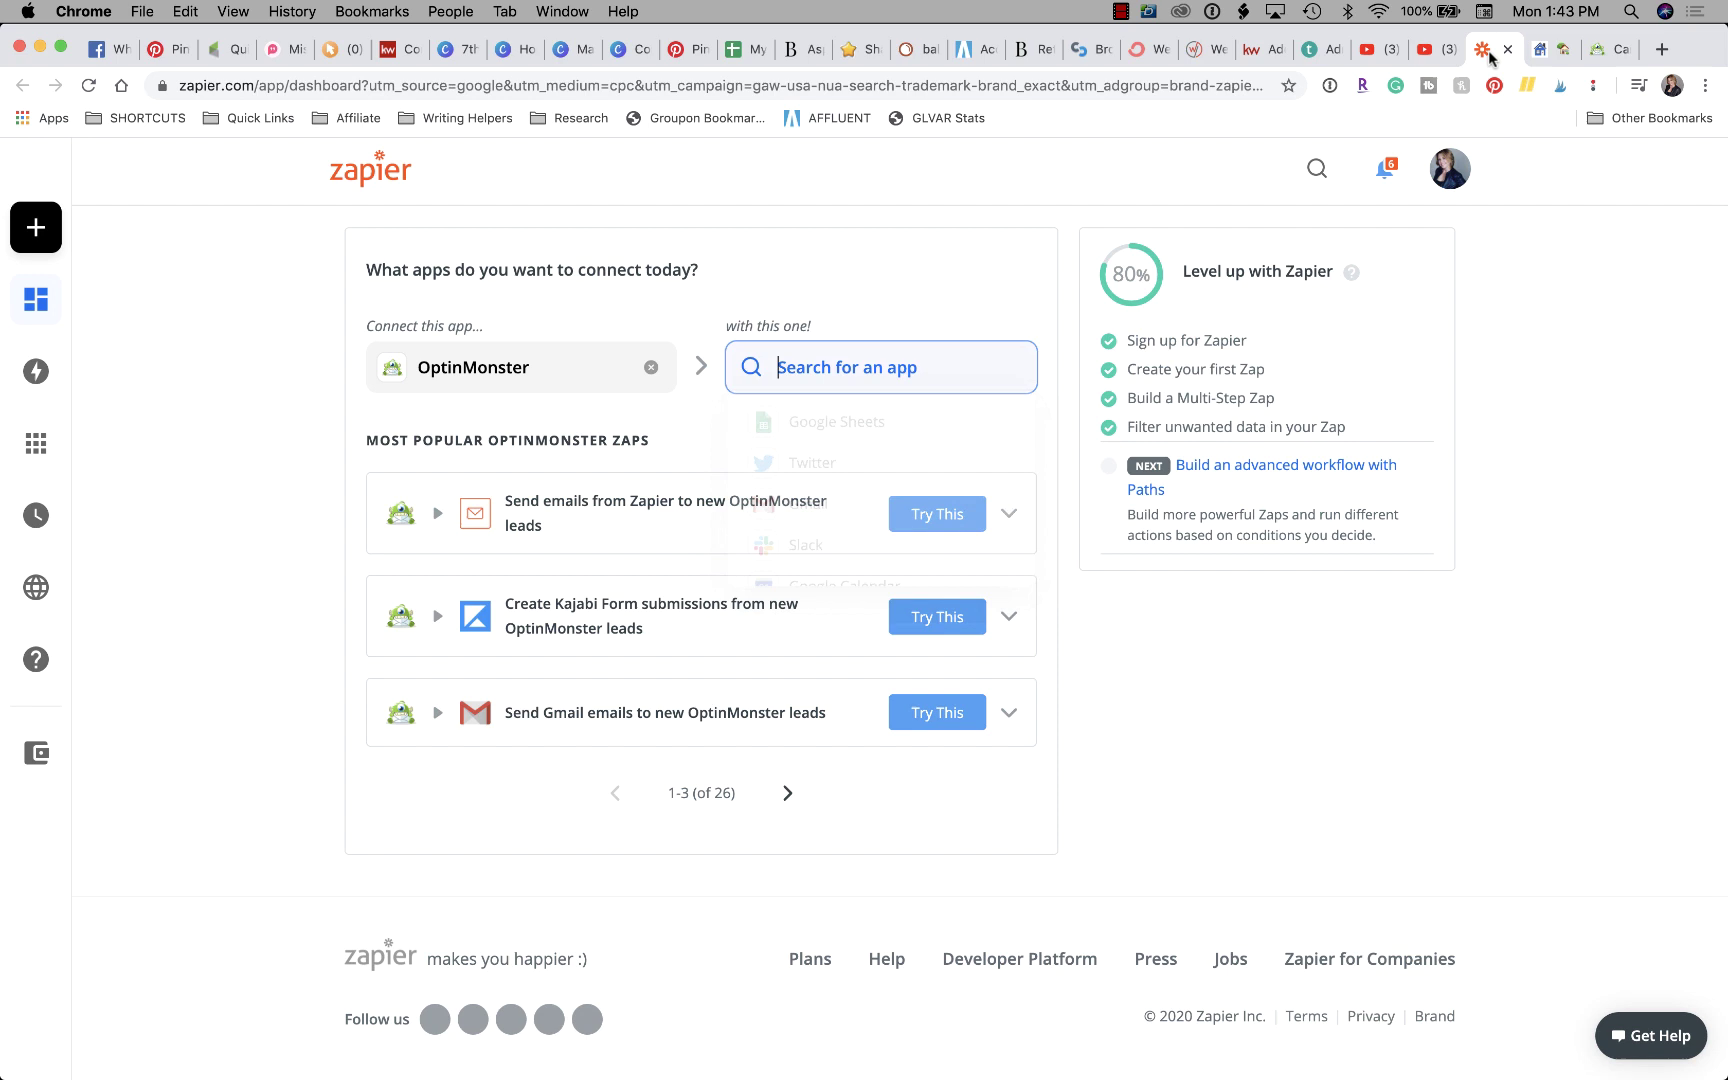
pyautogui.click(905, 253)
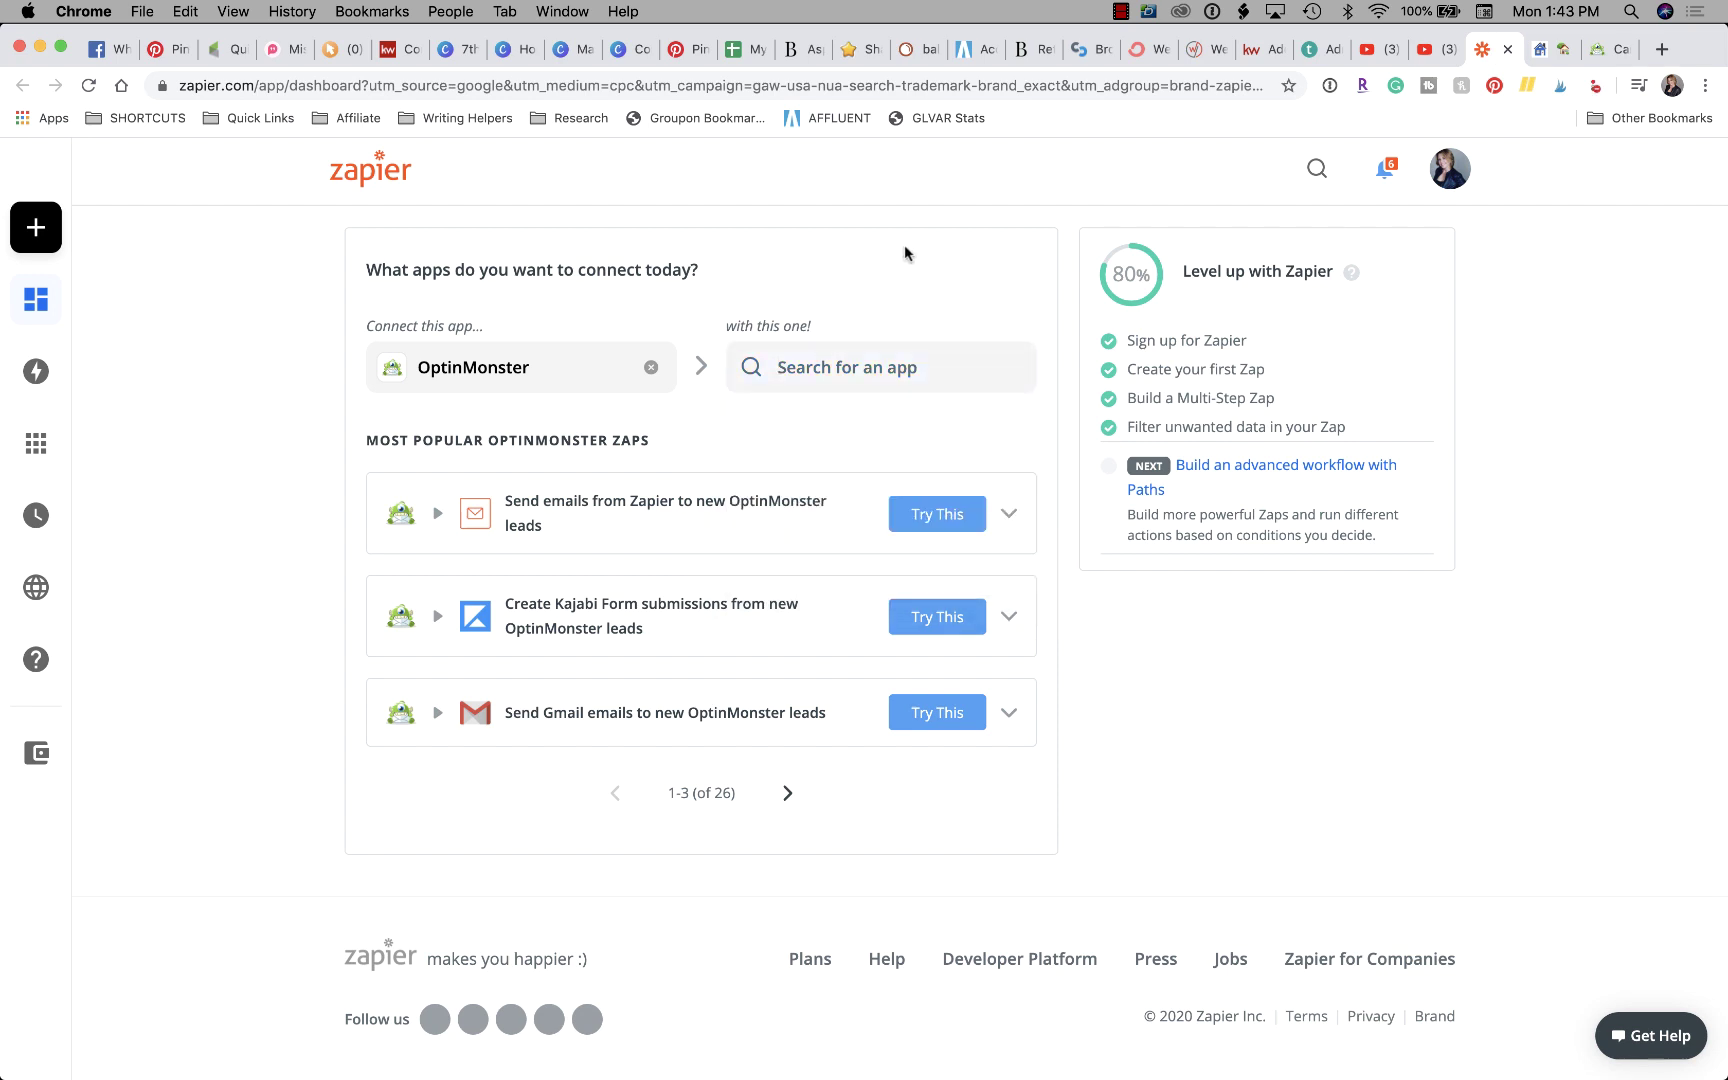
pyautogui.click(540, 370)
pyautogui.click(587, 330)
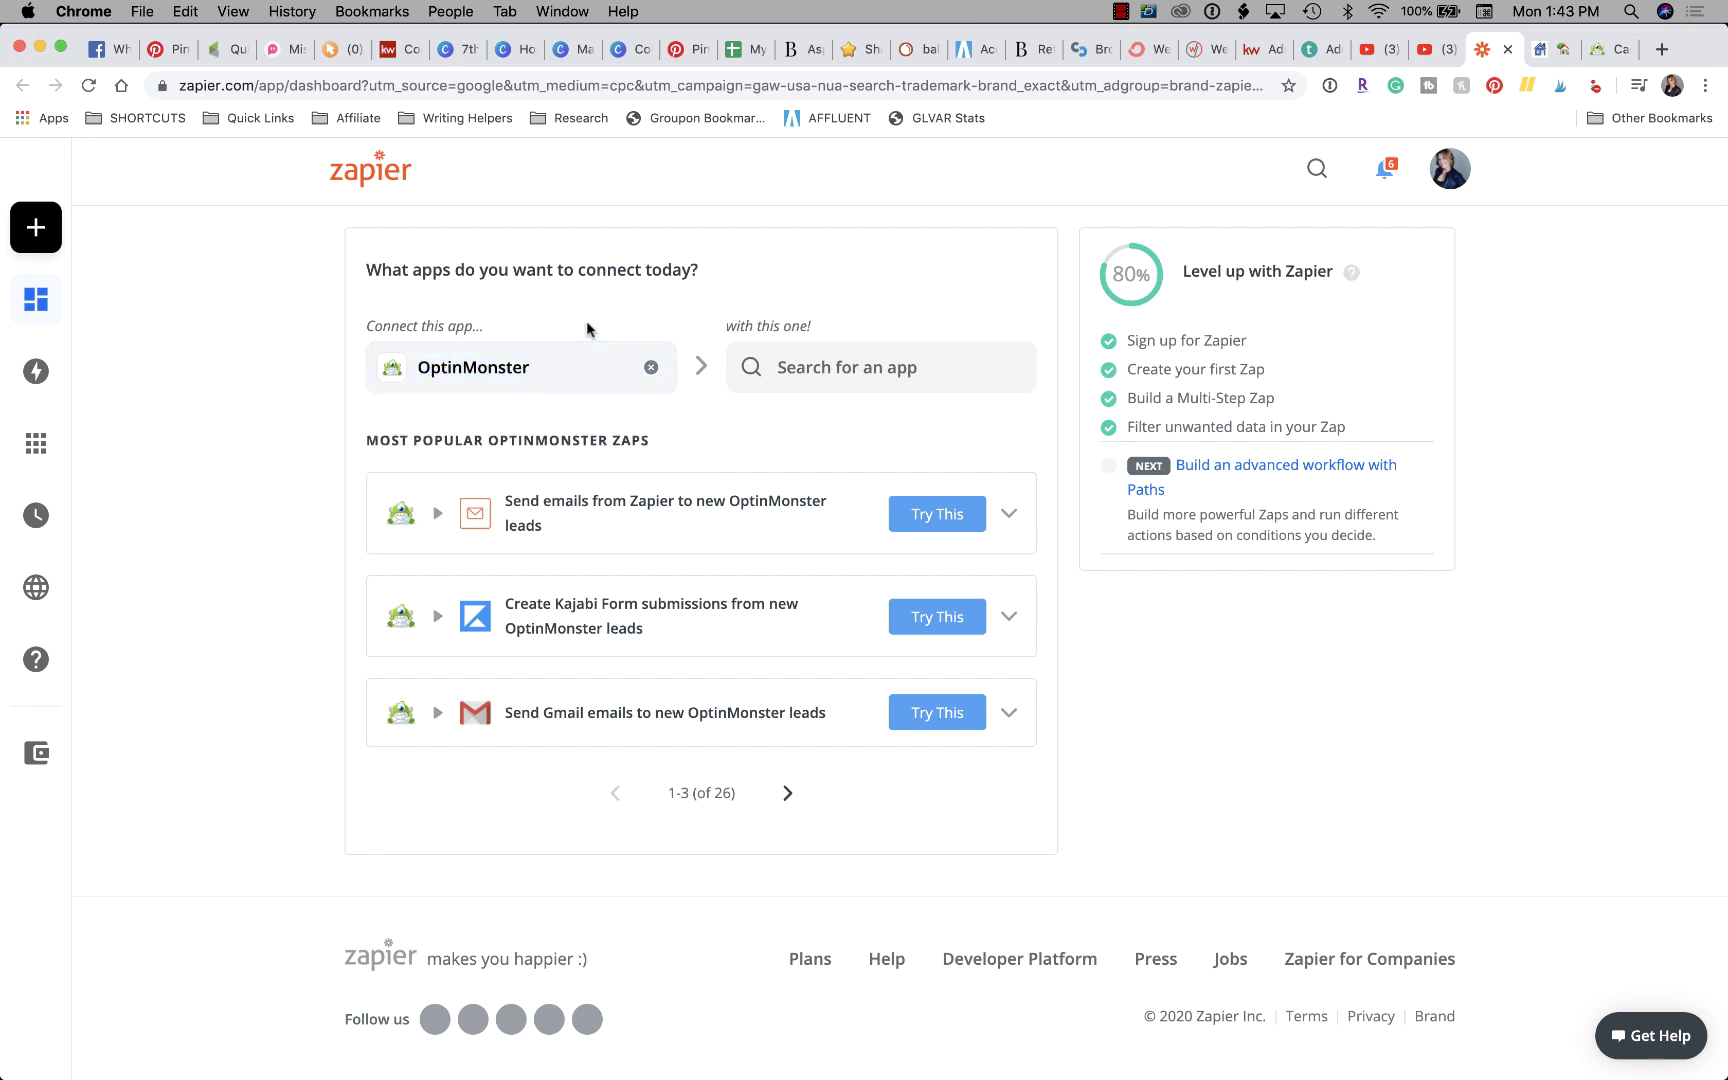
pyautogui.click(867, 386)
pyautogui.write('co')
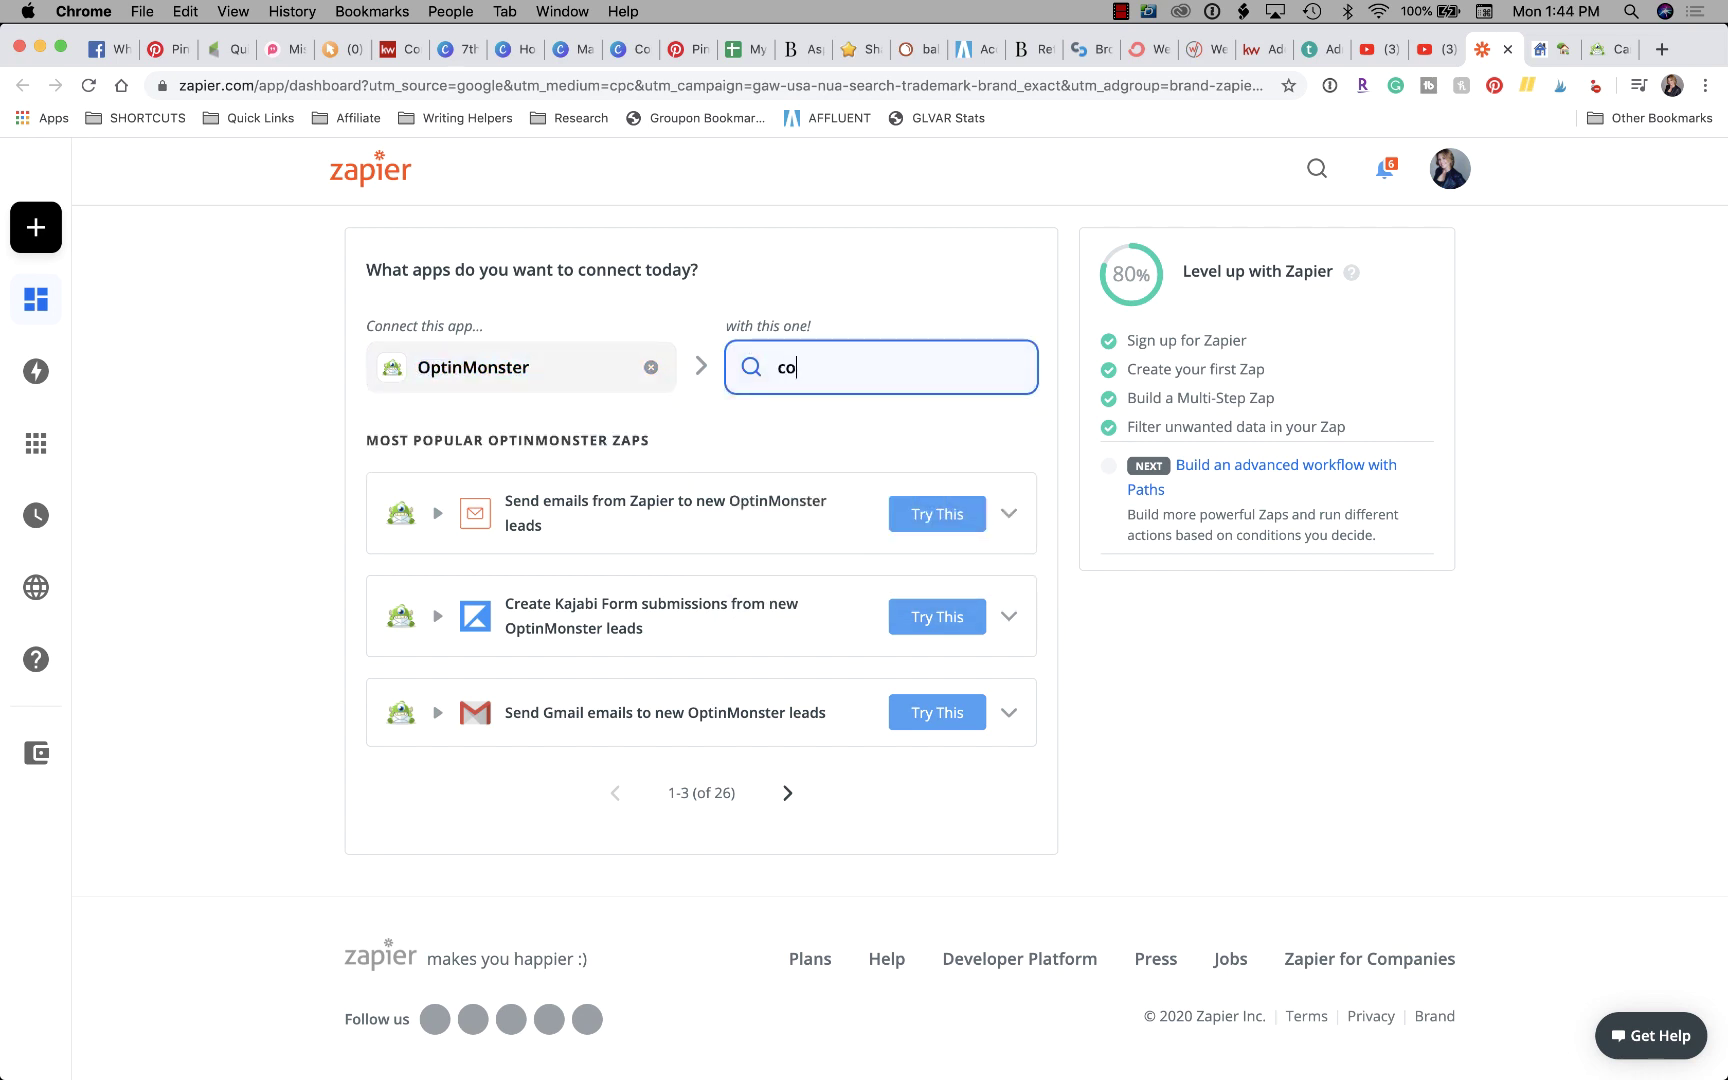
pyautogui.write('mmand')
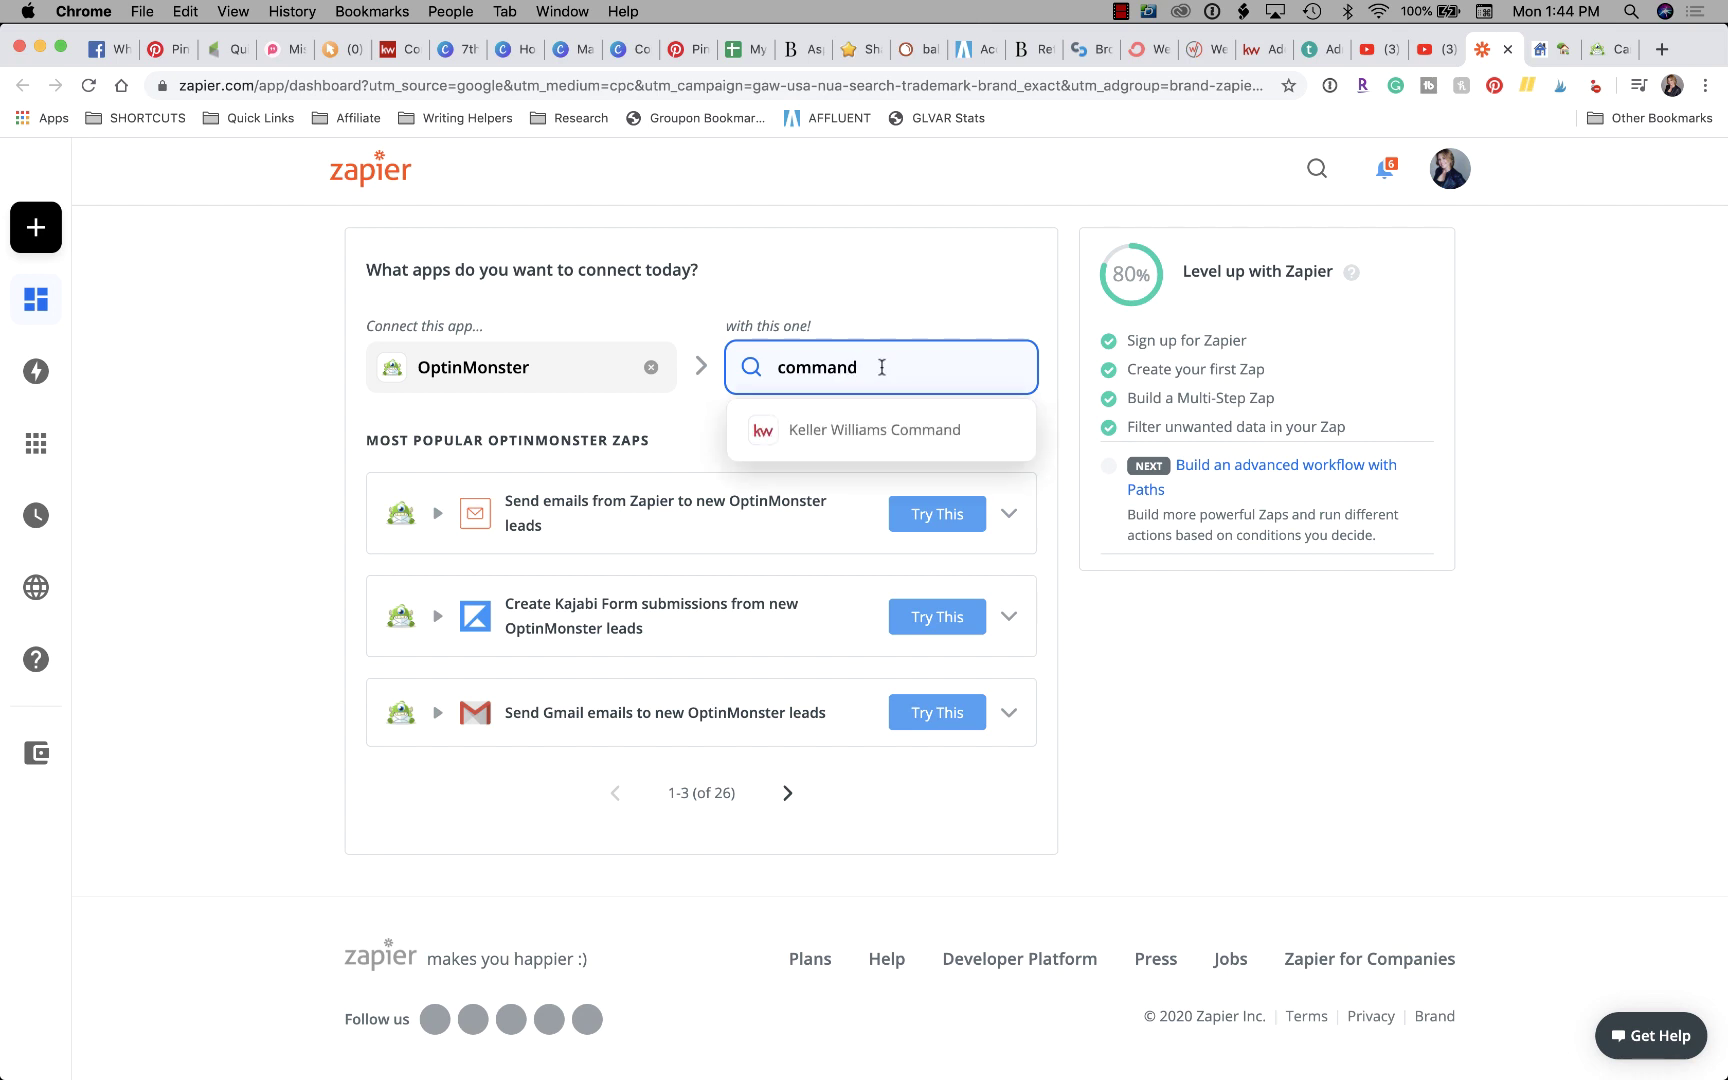
pyautogui.click(922, 431)
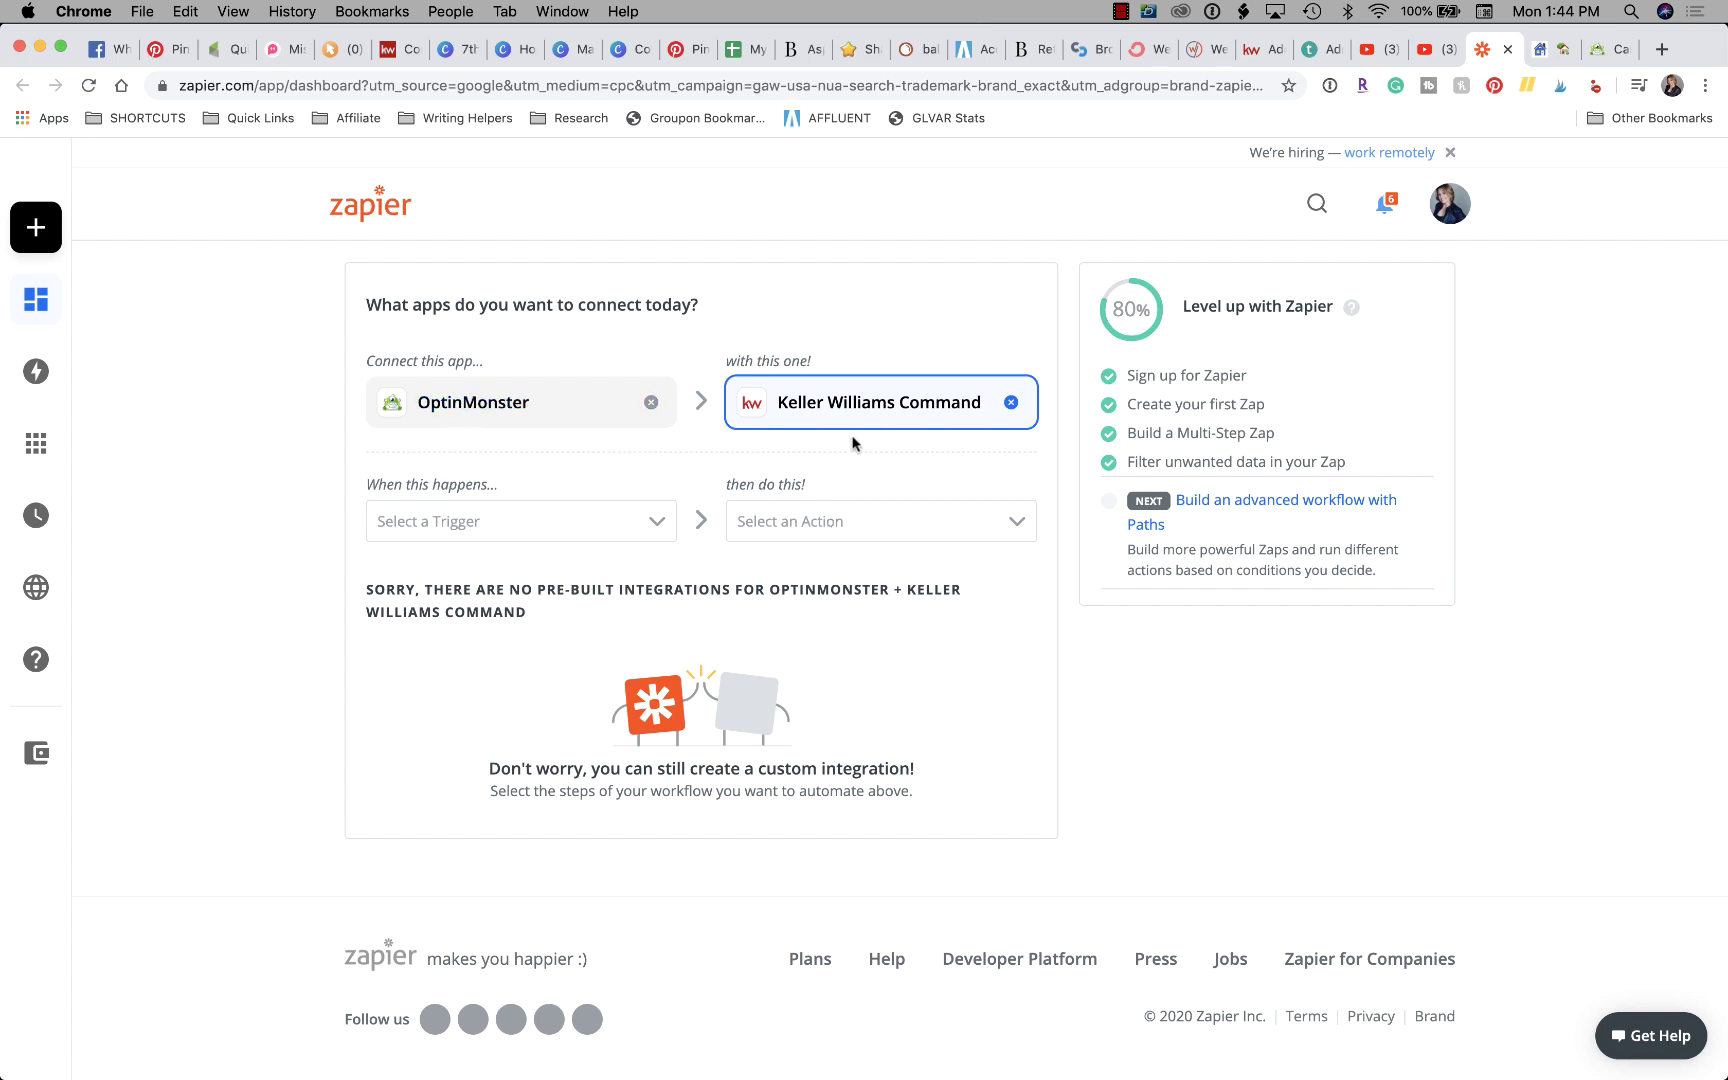
# Step: Choose New Lead as the OptinMonster trigger and Create Lead as the Command action
pyautogui.click(497, 528)
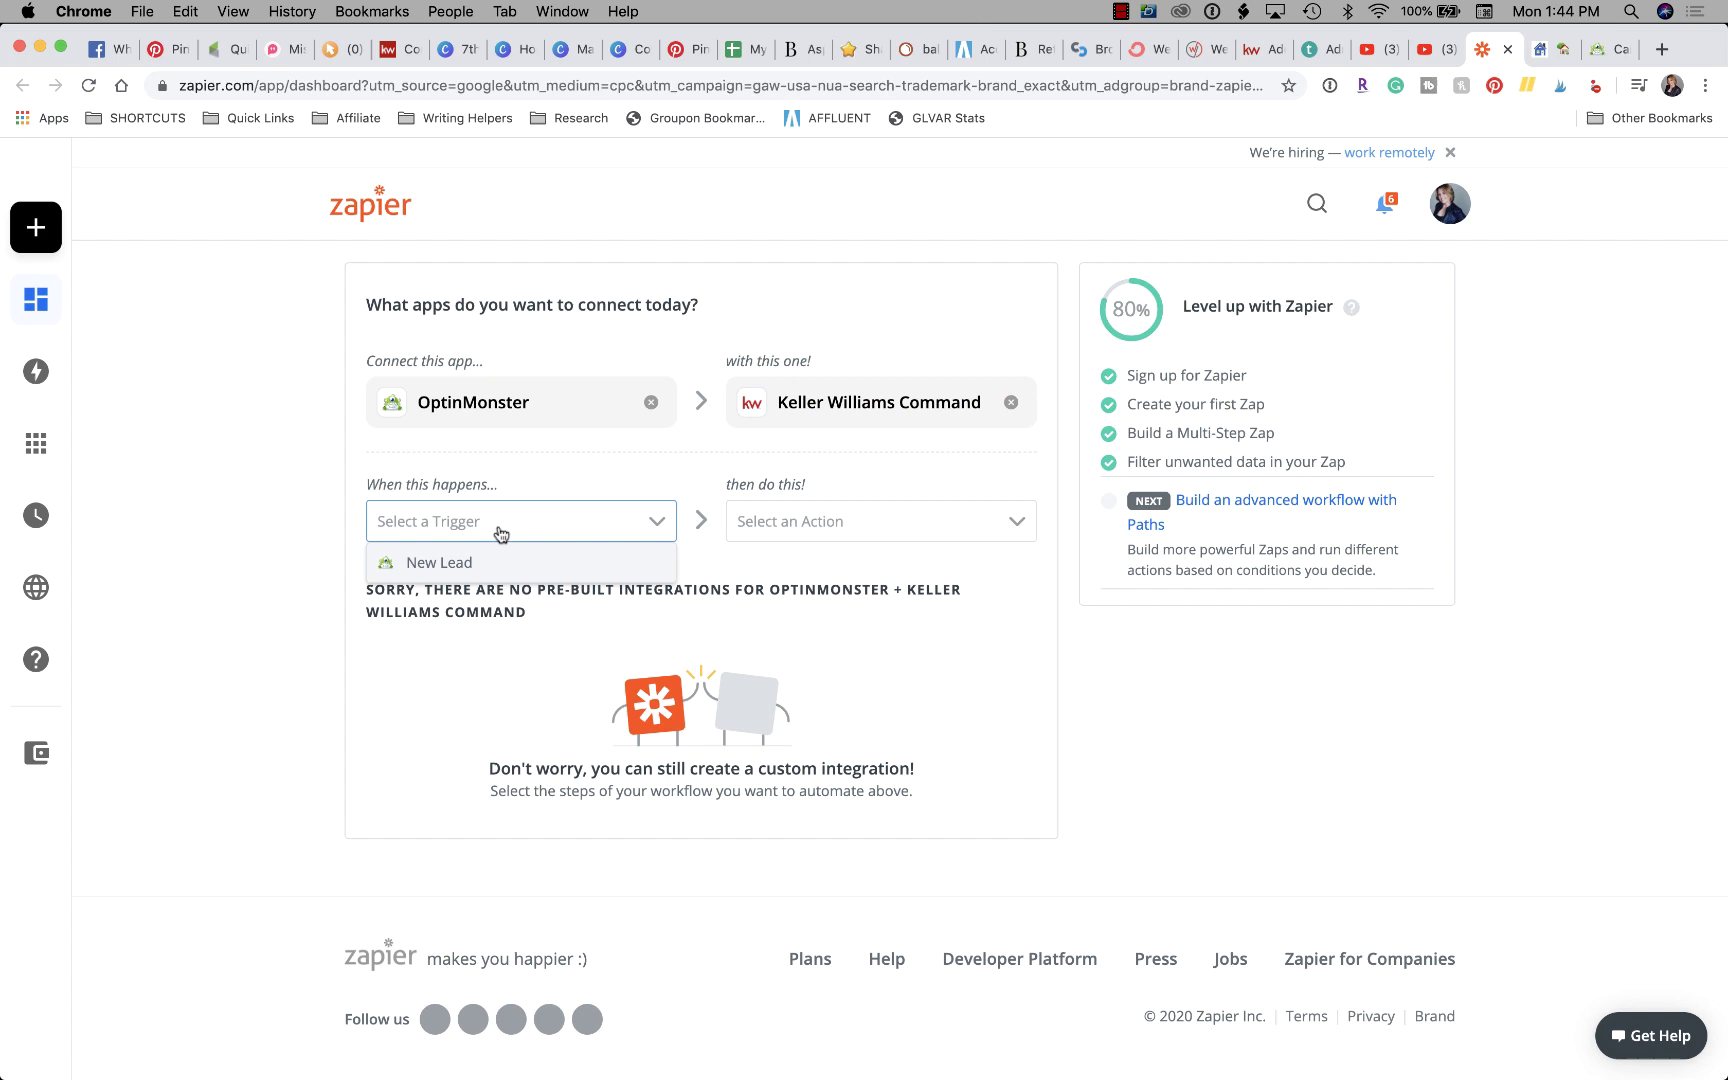
pyautogui.click(439, 566)
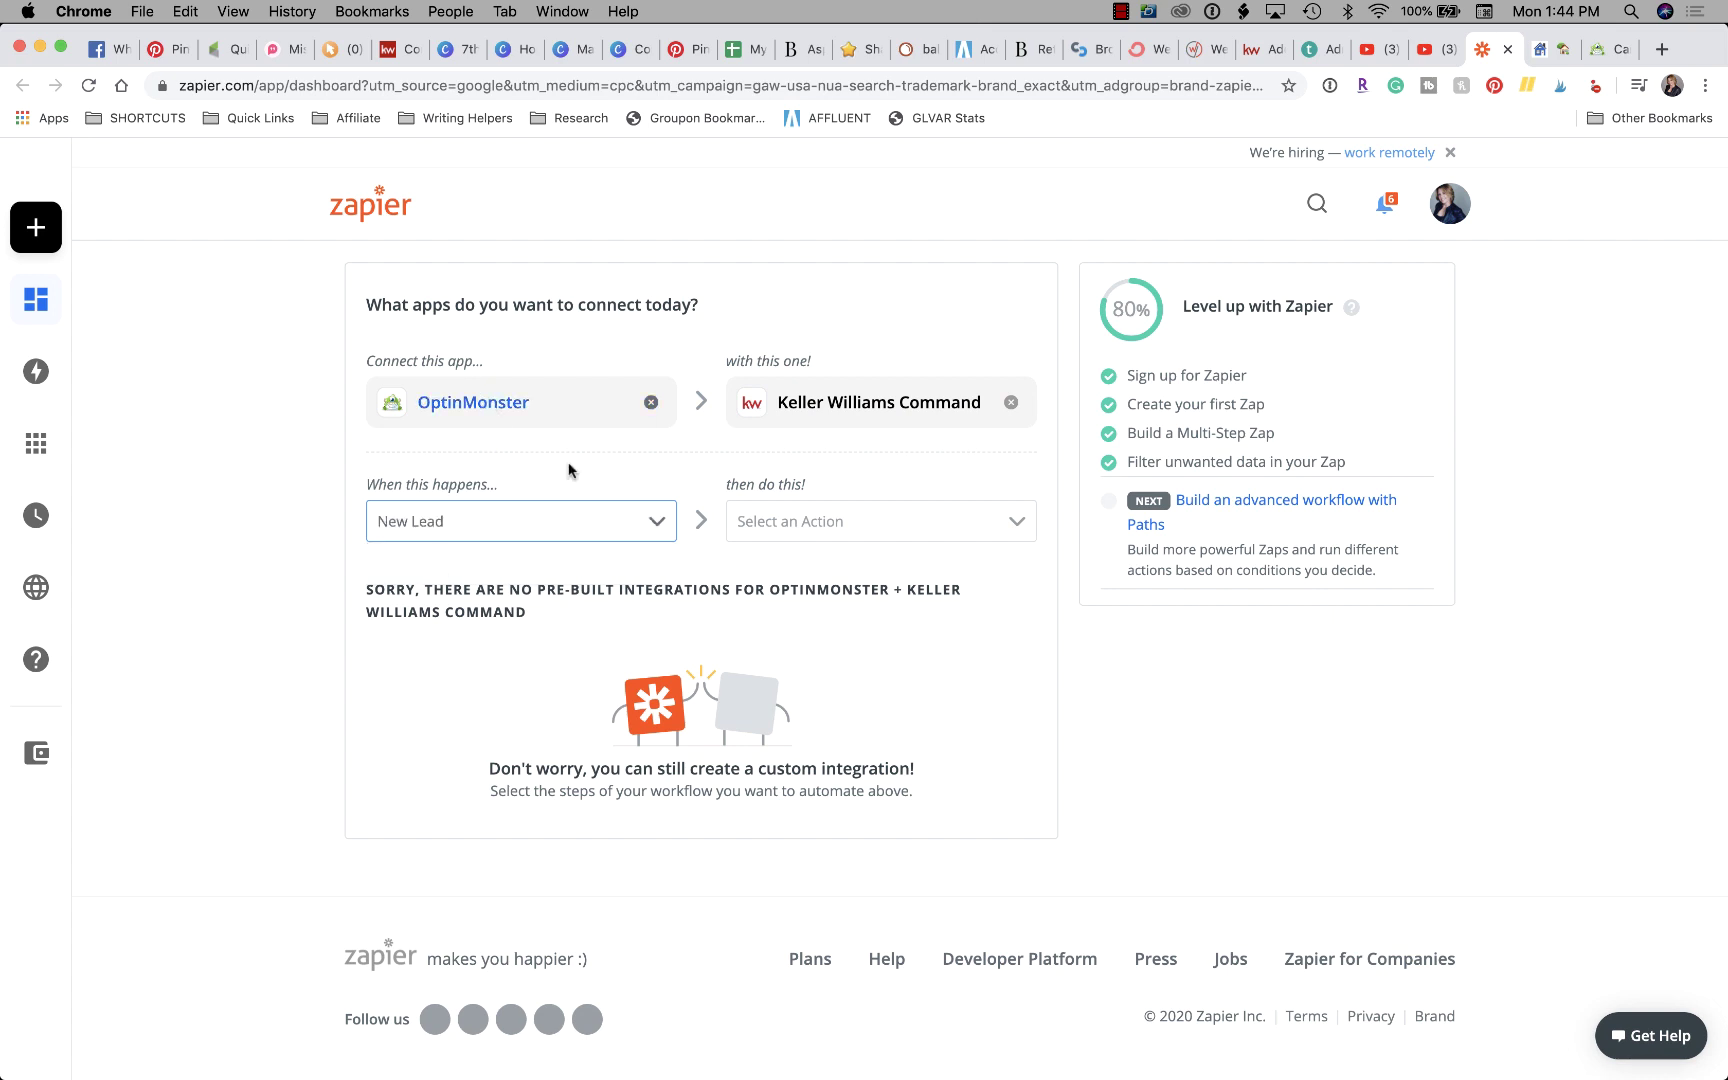
pyautogui.click(836, 524)
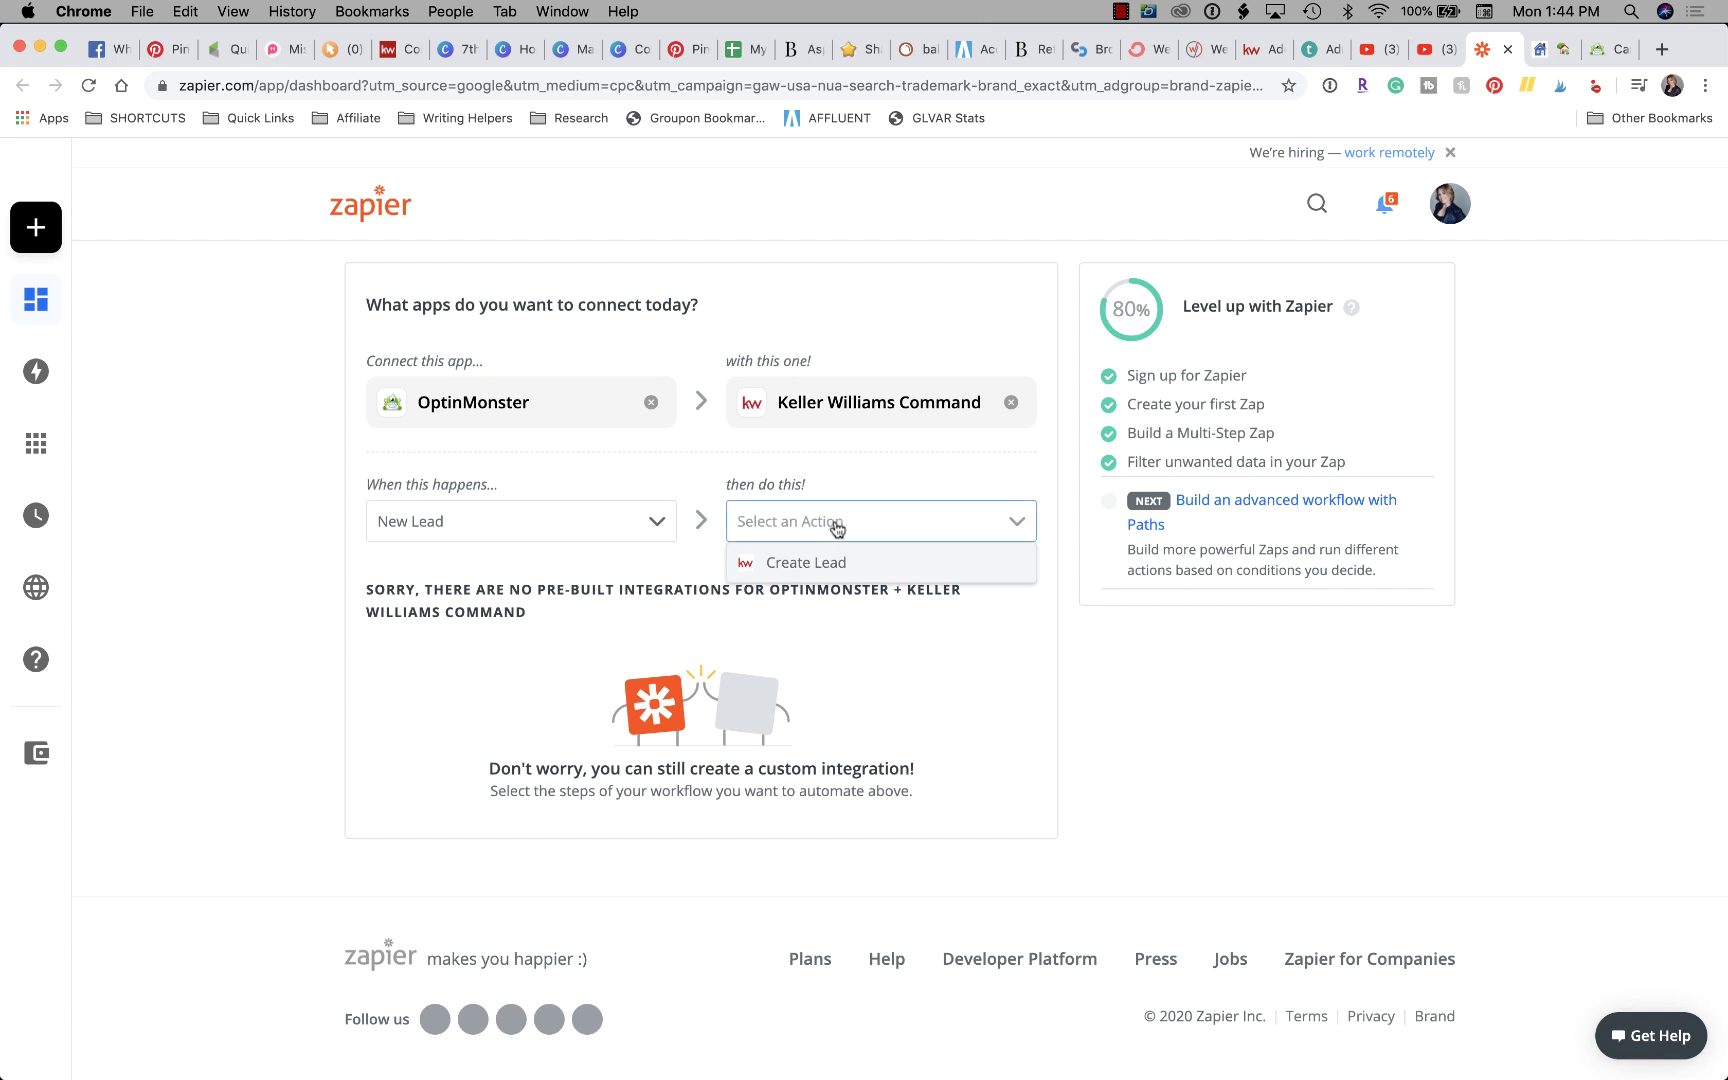
pyautogui.click(830, 566)
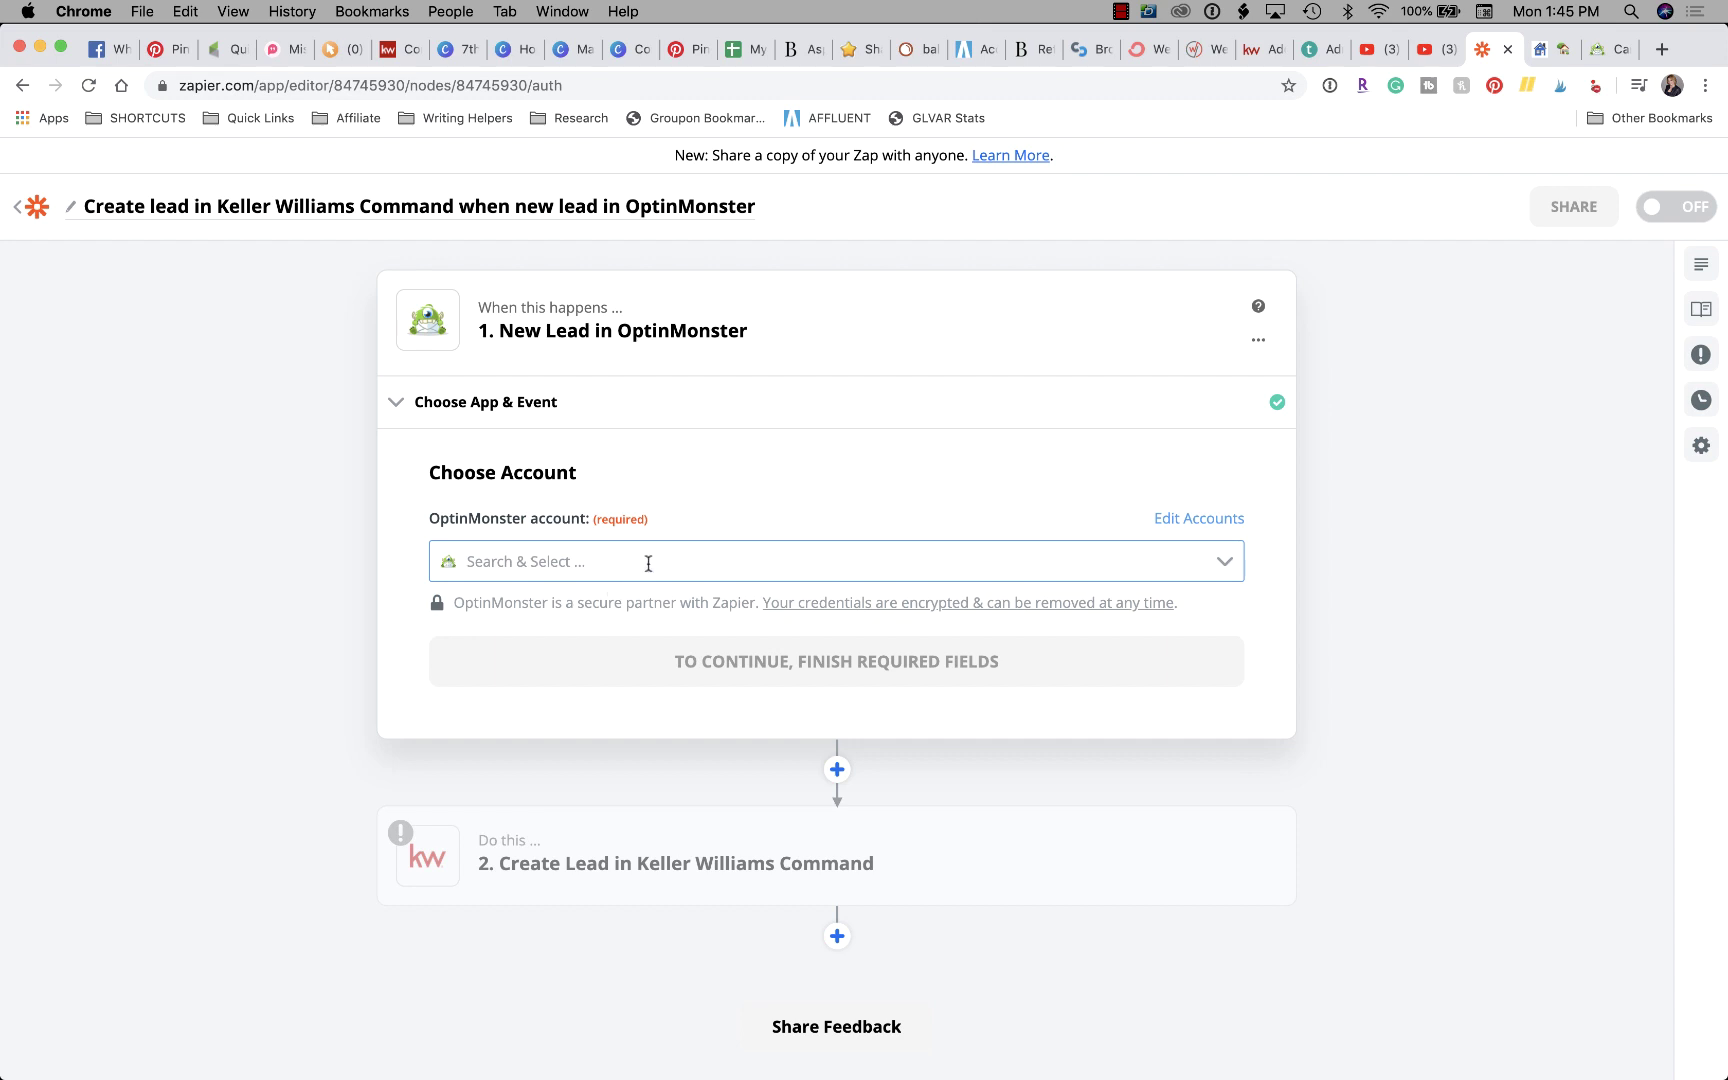
# Step: Select the existing OptinMonster account for the New Lead trigger and continue
pyautogui.click(648, 563)
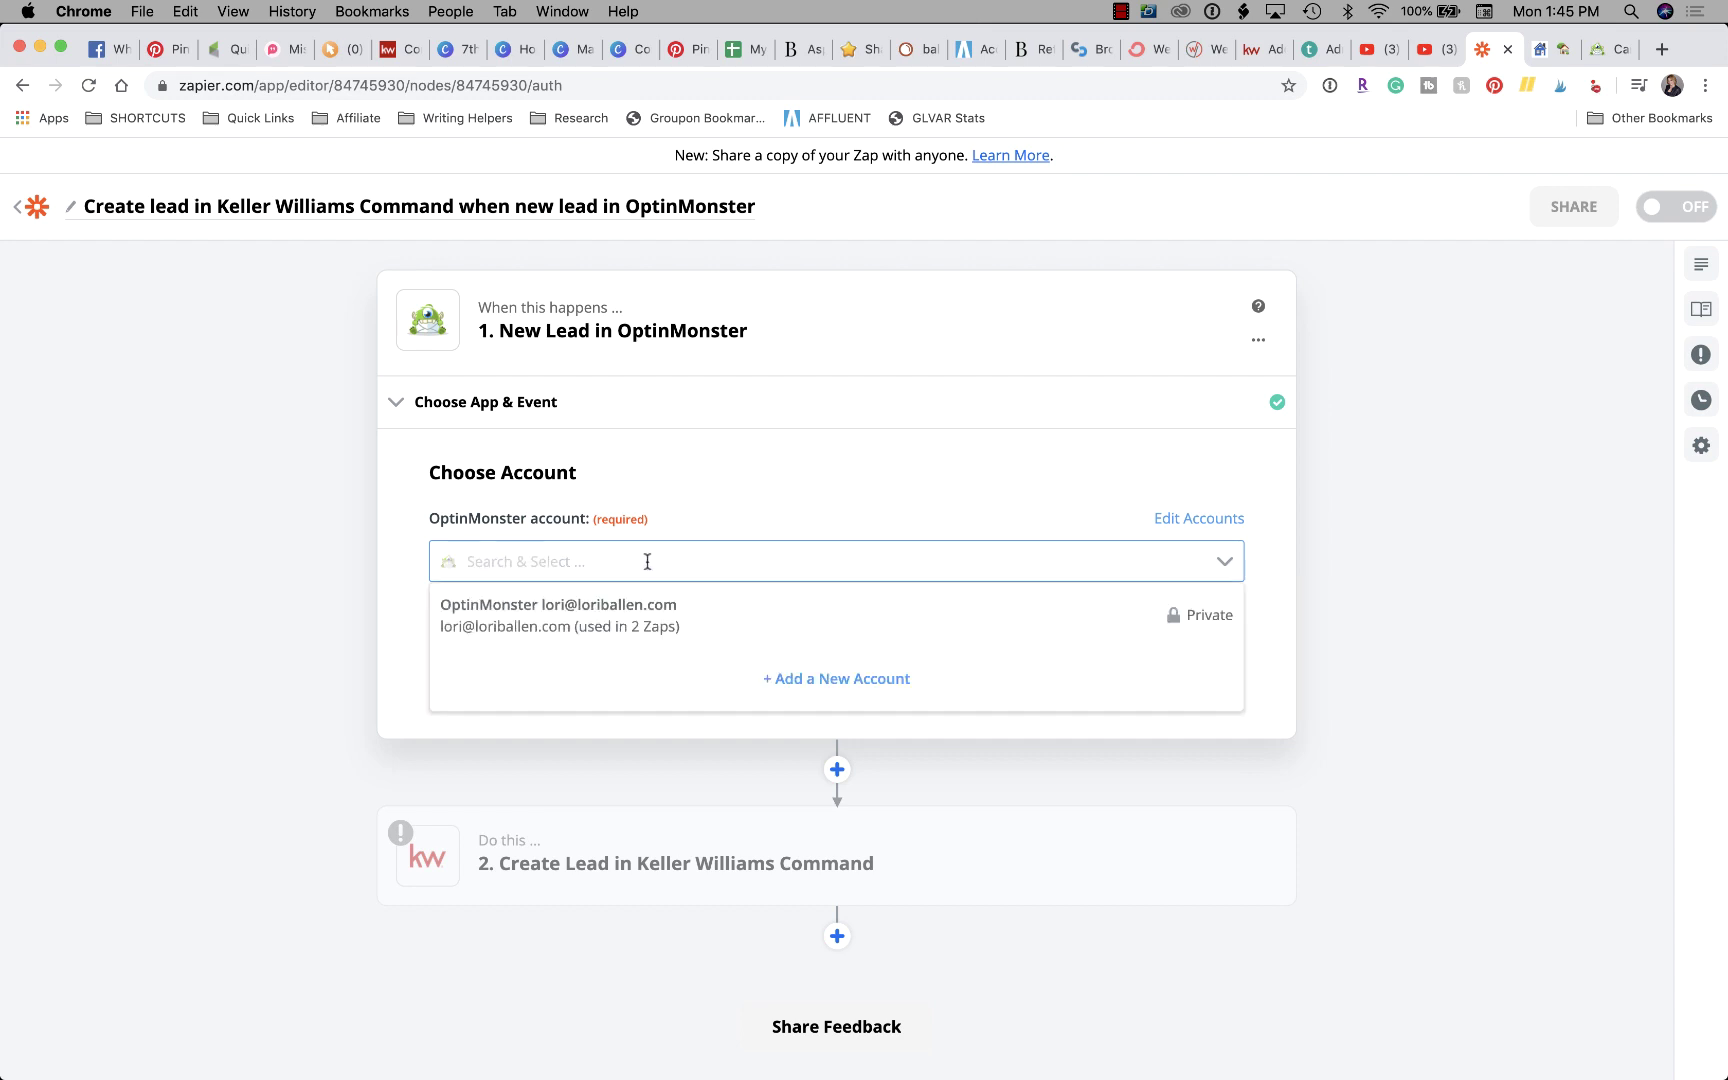
pyautogui.click(604, 628)
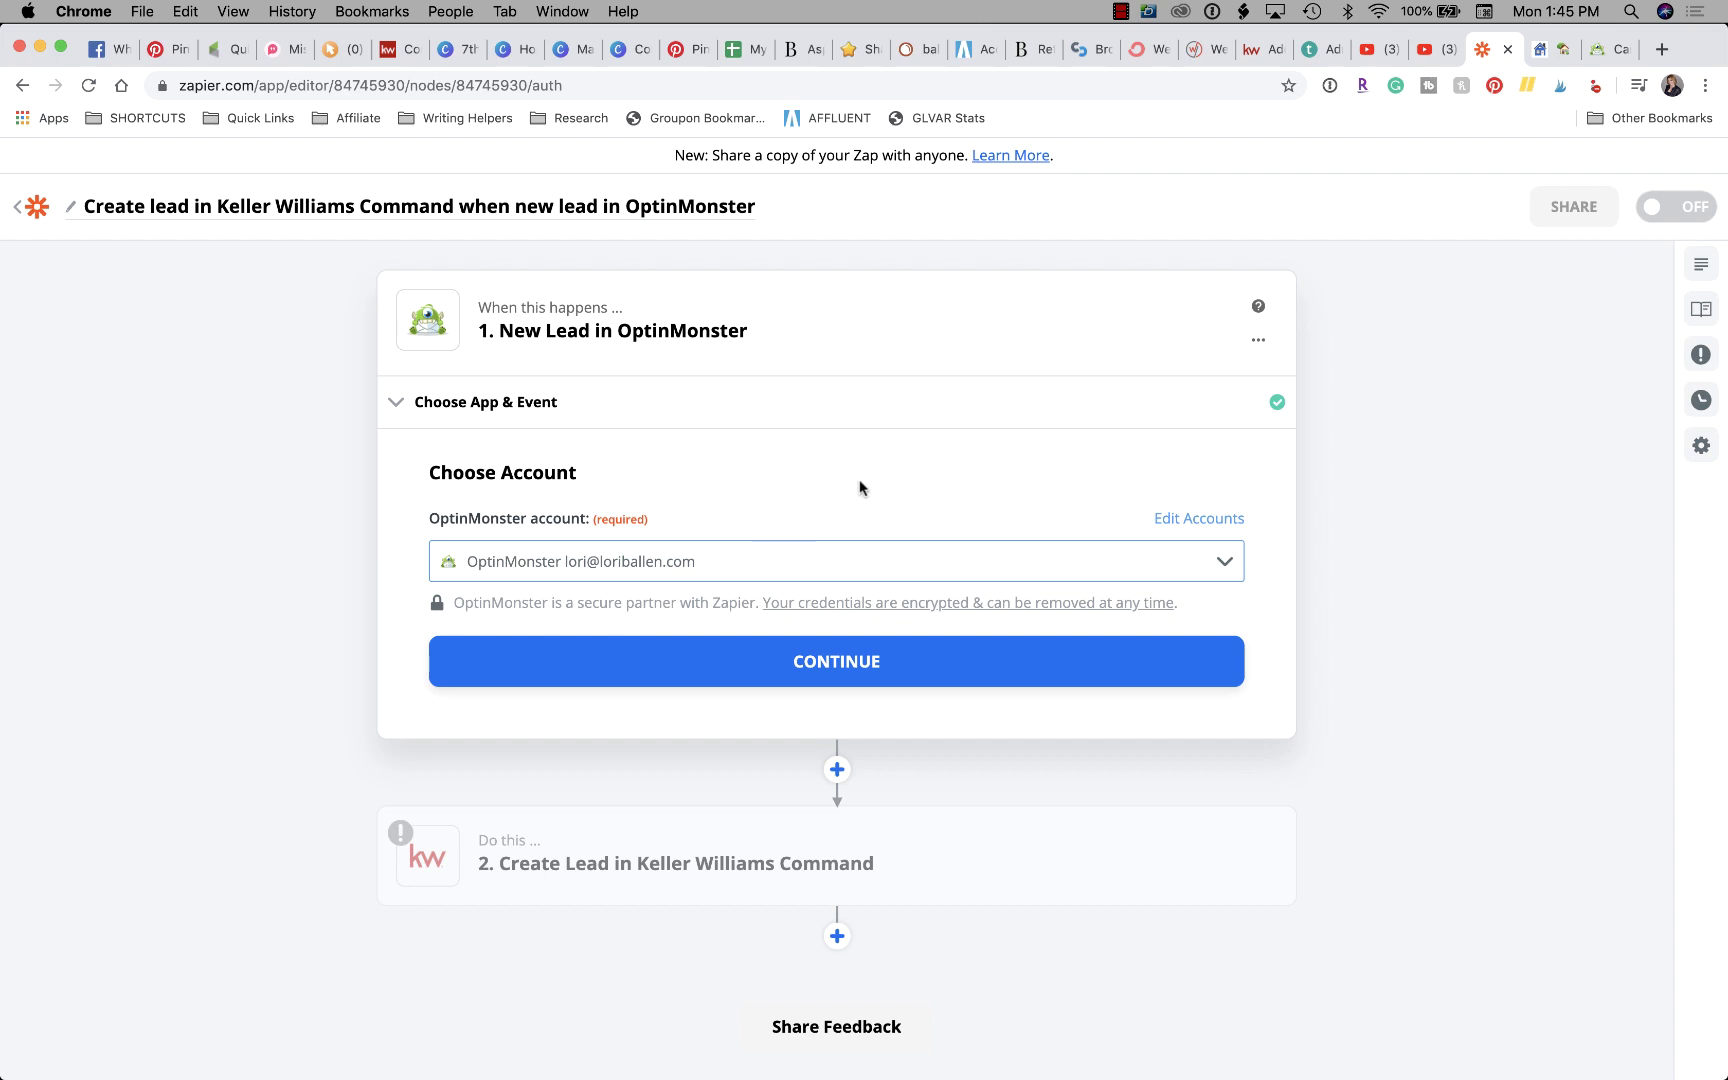
pyautogui.click(895, 670)
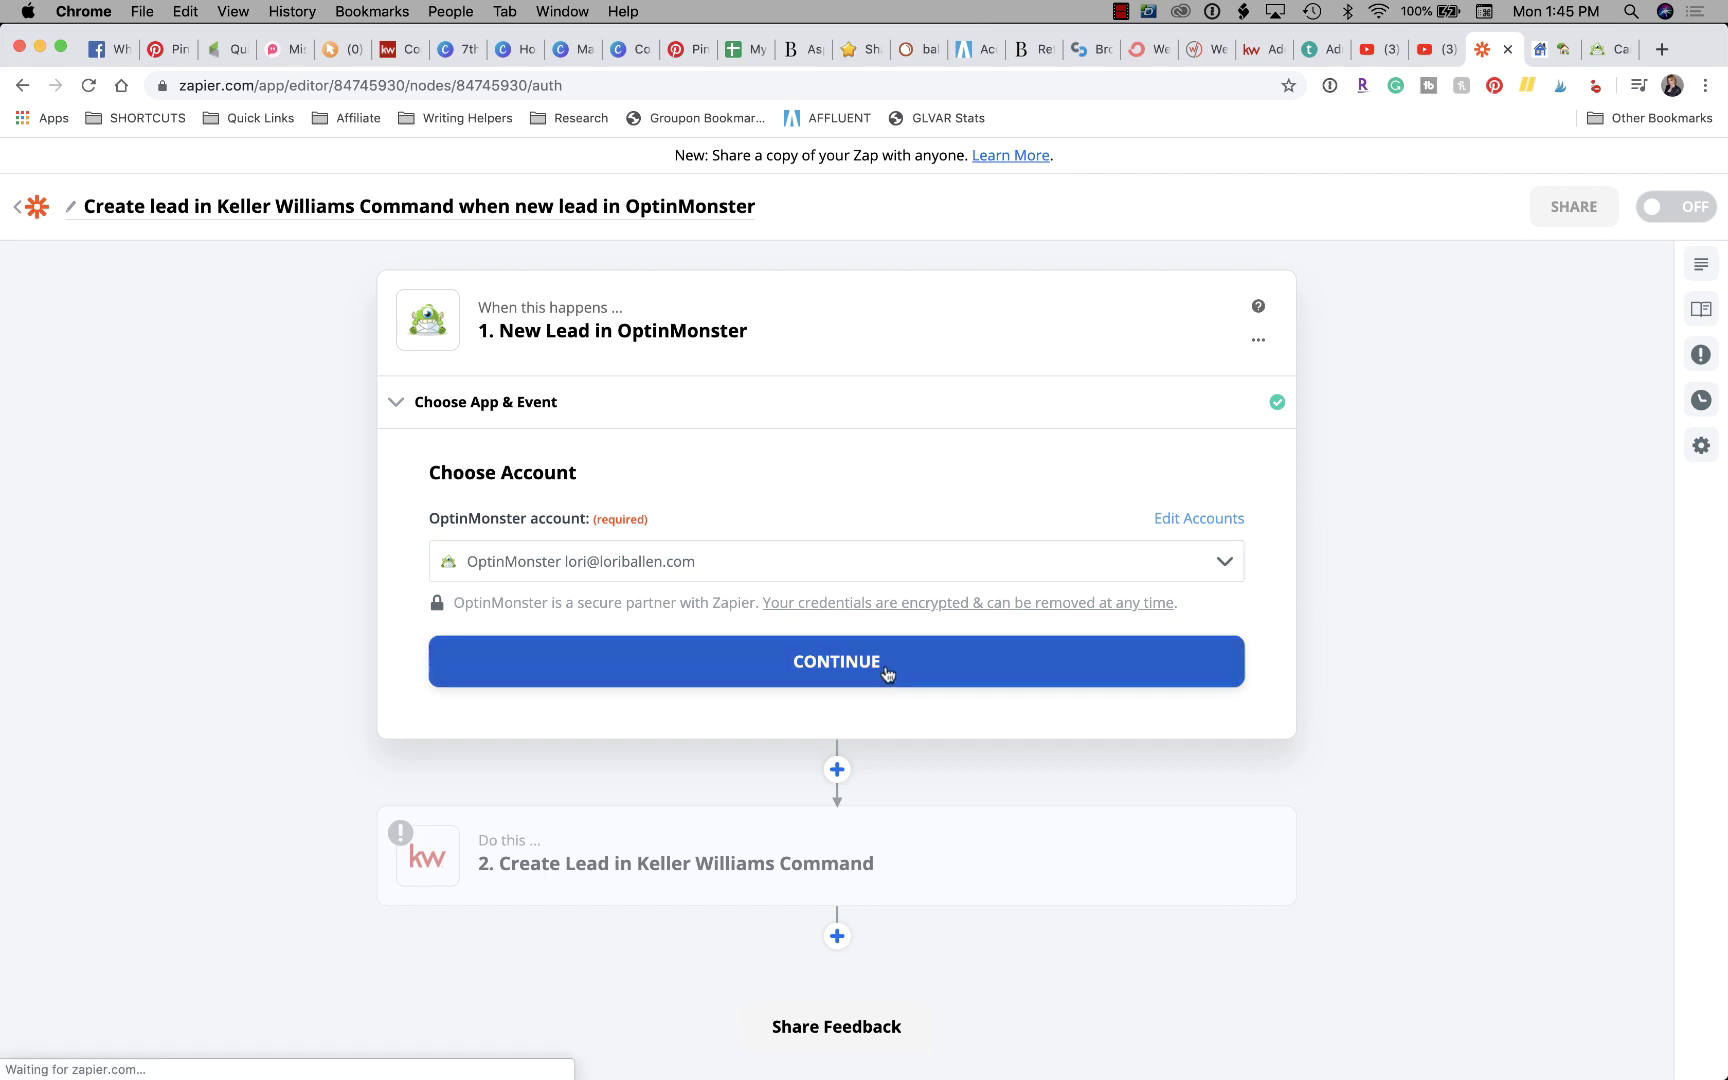
# Step: Set the trigger's campaign to Homes, found by searching 'homes', and continue
pyautogui.scroll(-3, 887, 674)
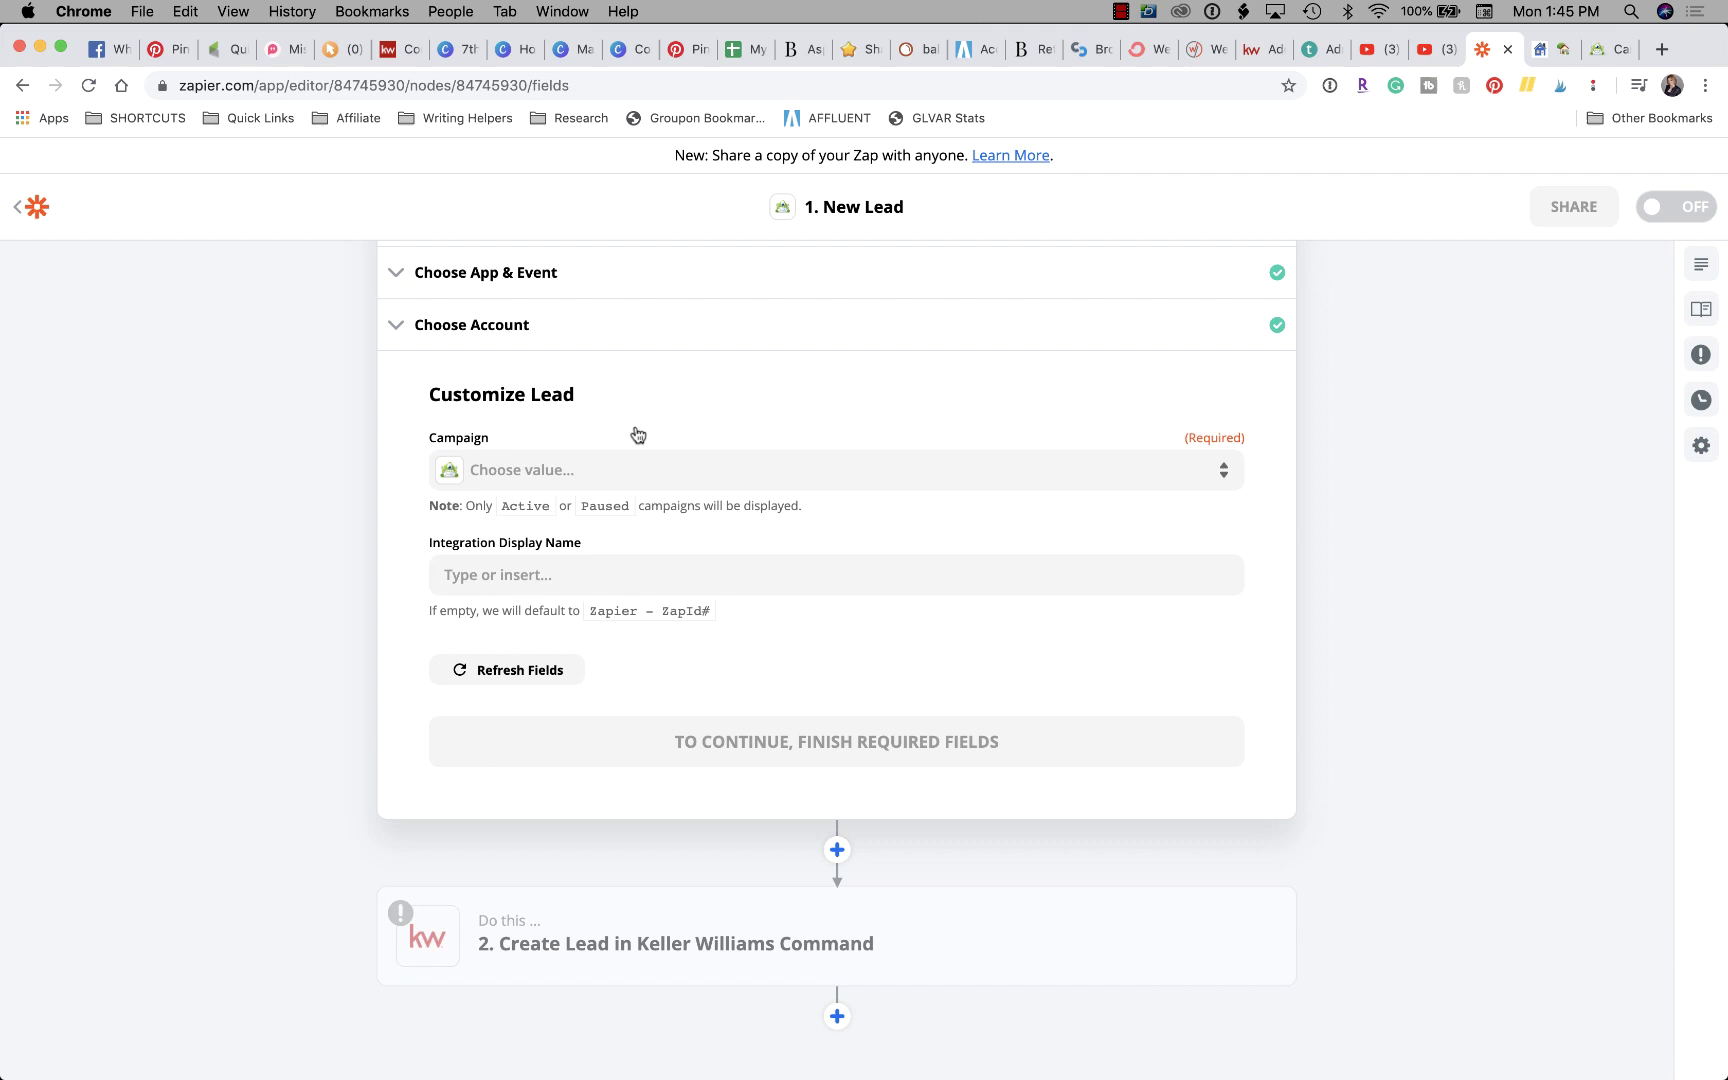
pyautogui.scroll(-1, 760, 555)
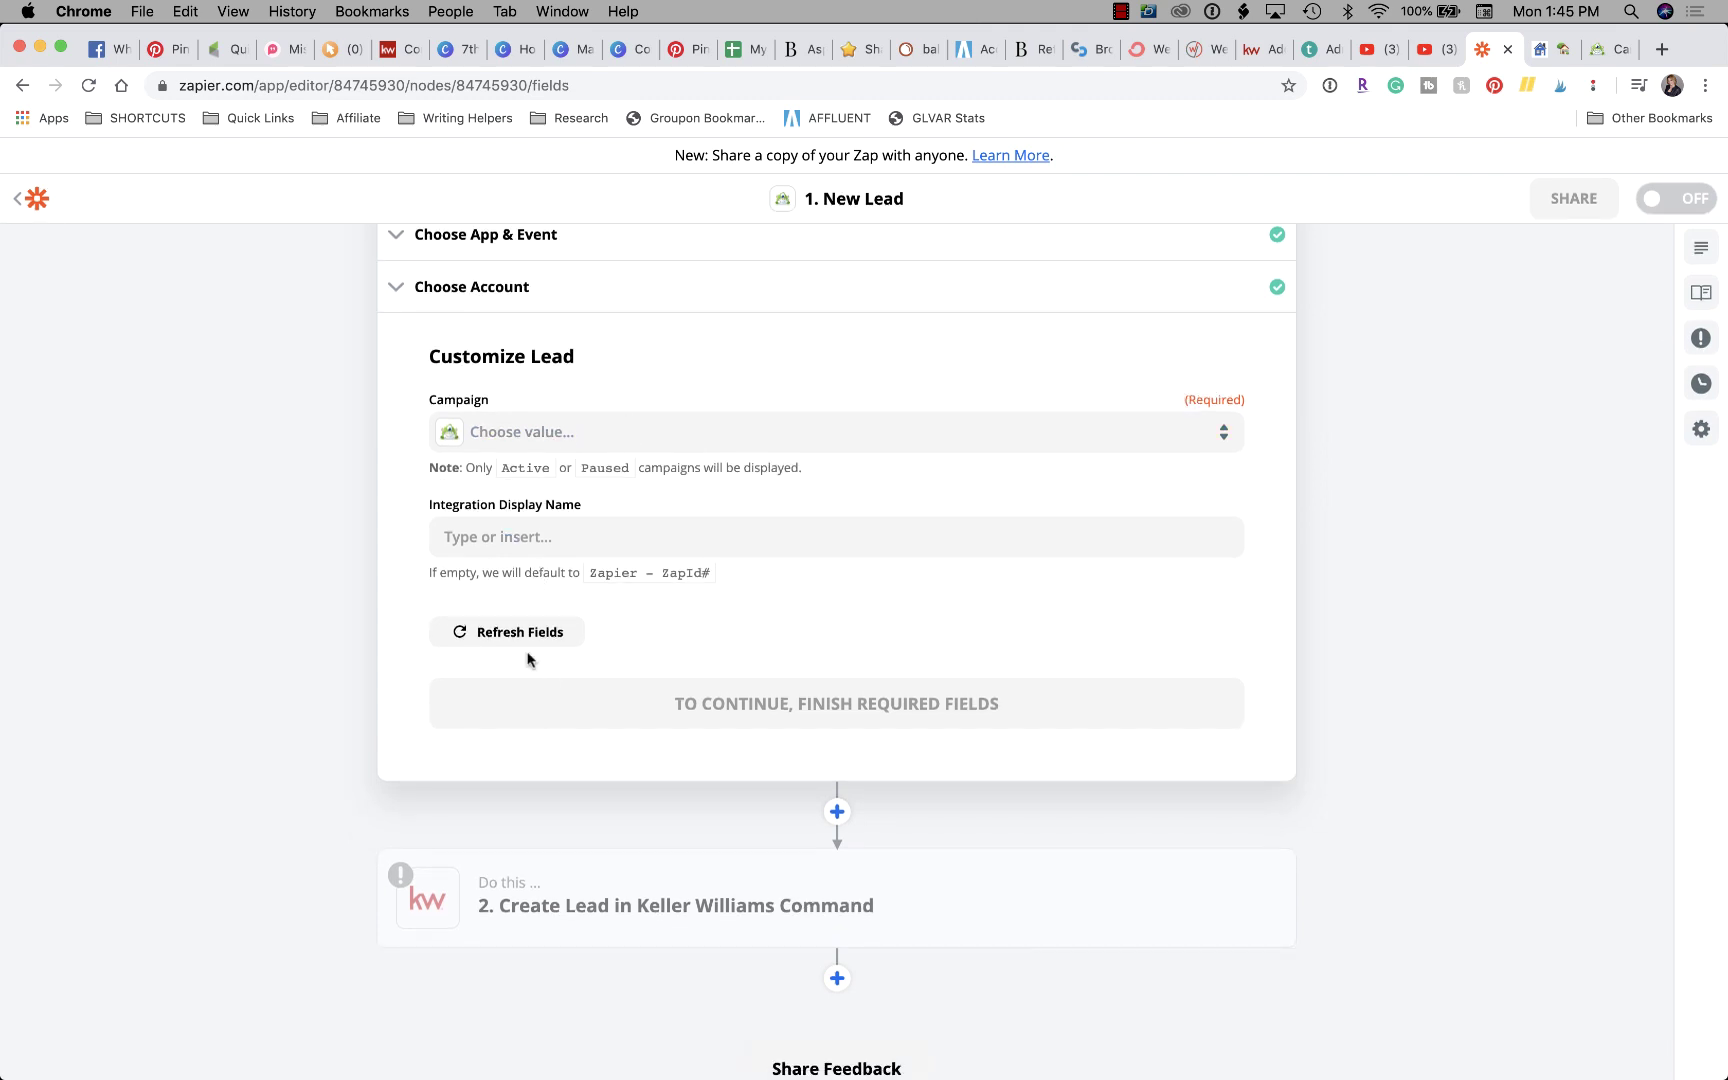
pyautogui.click(630, 442)
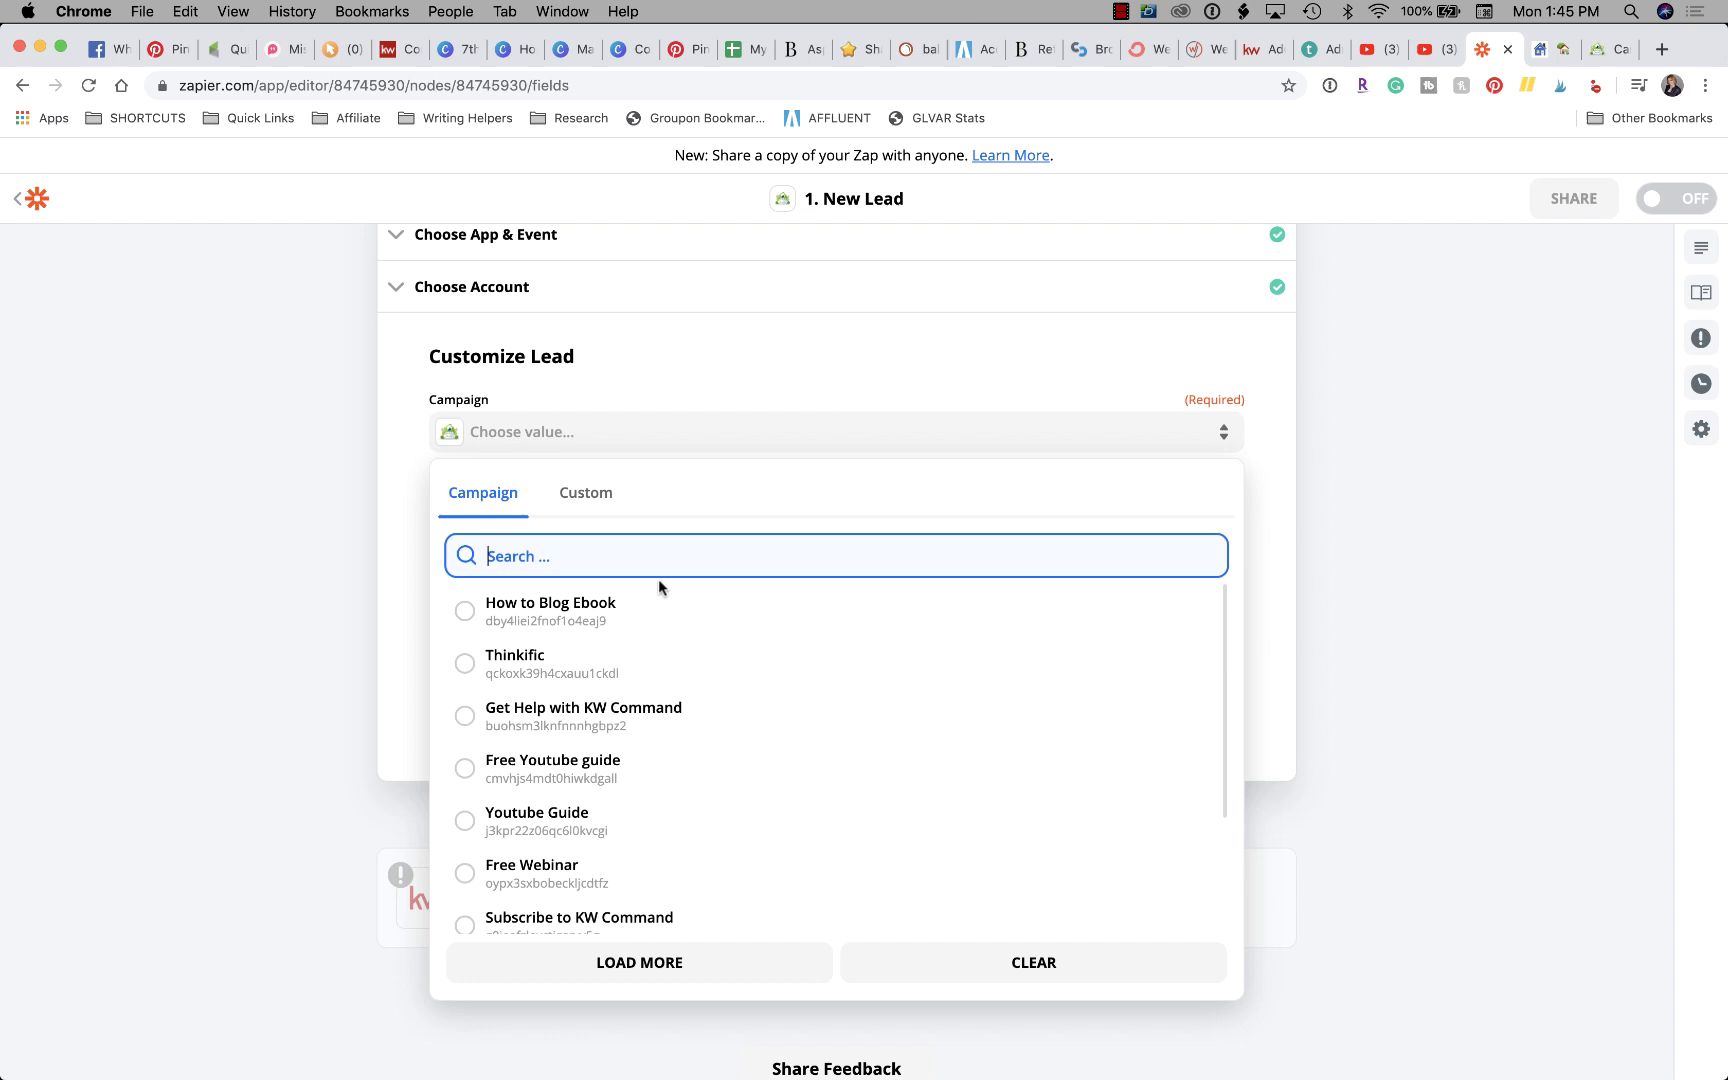
pyautogui.write('homes')
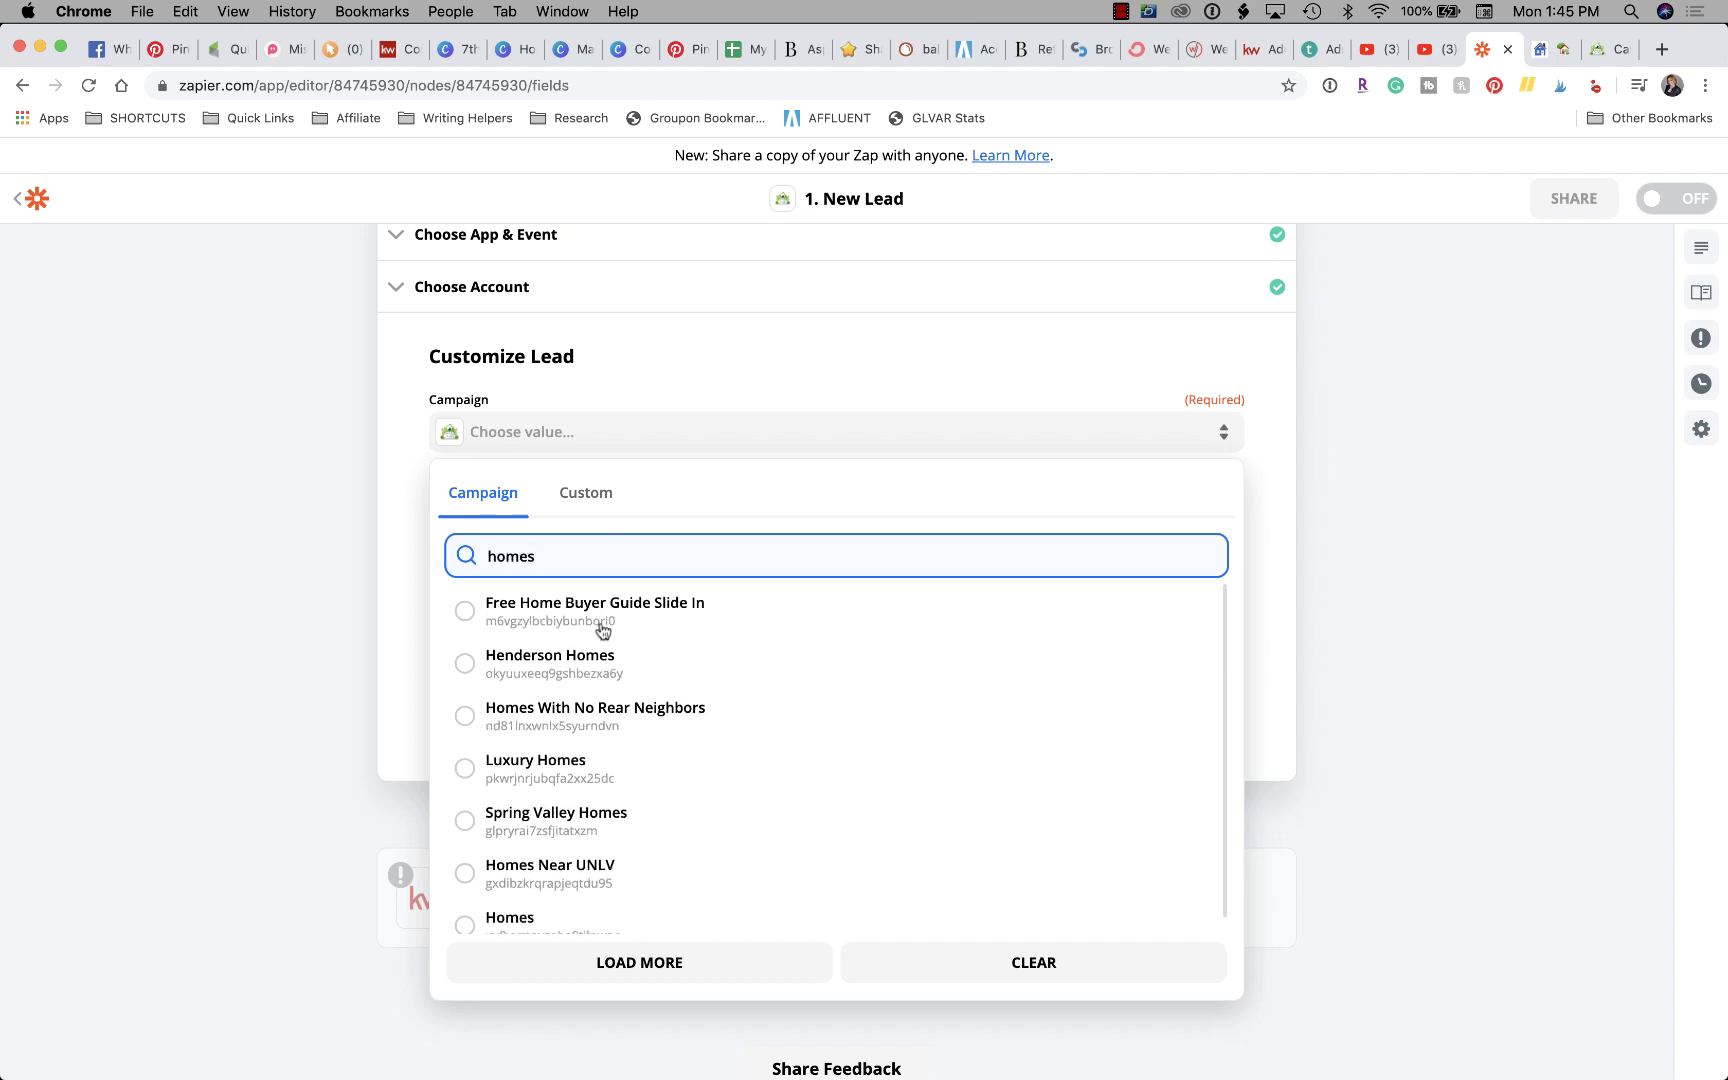
pyautogui.scroll(-1, 583, 808)
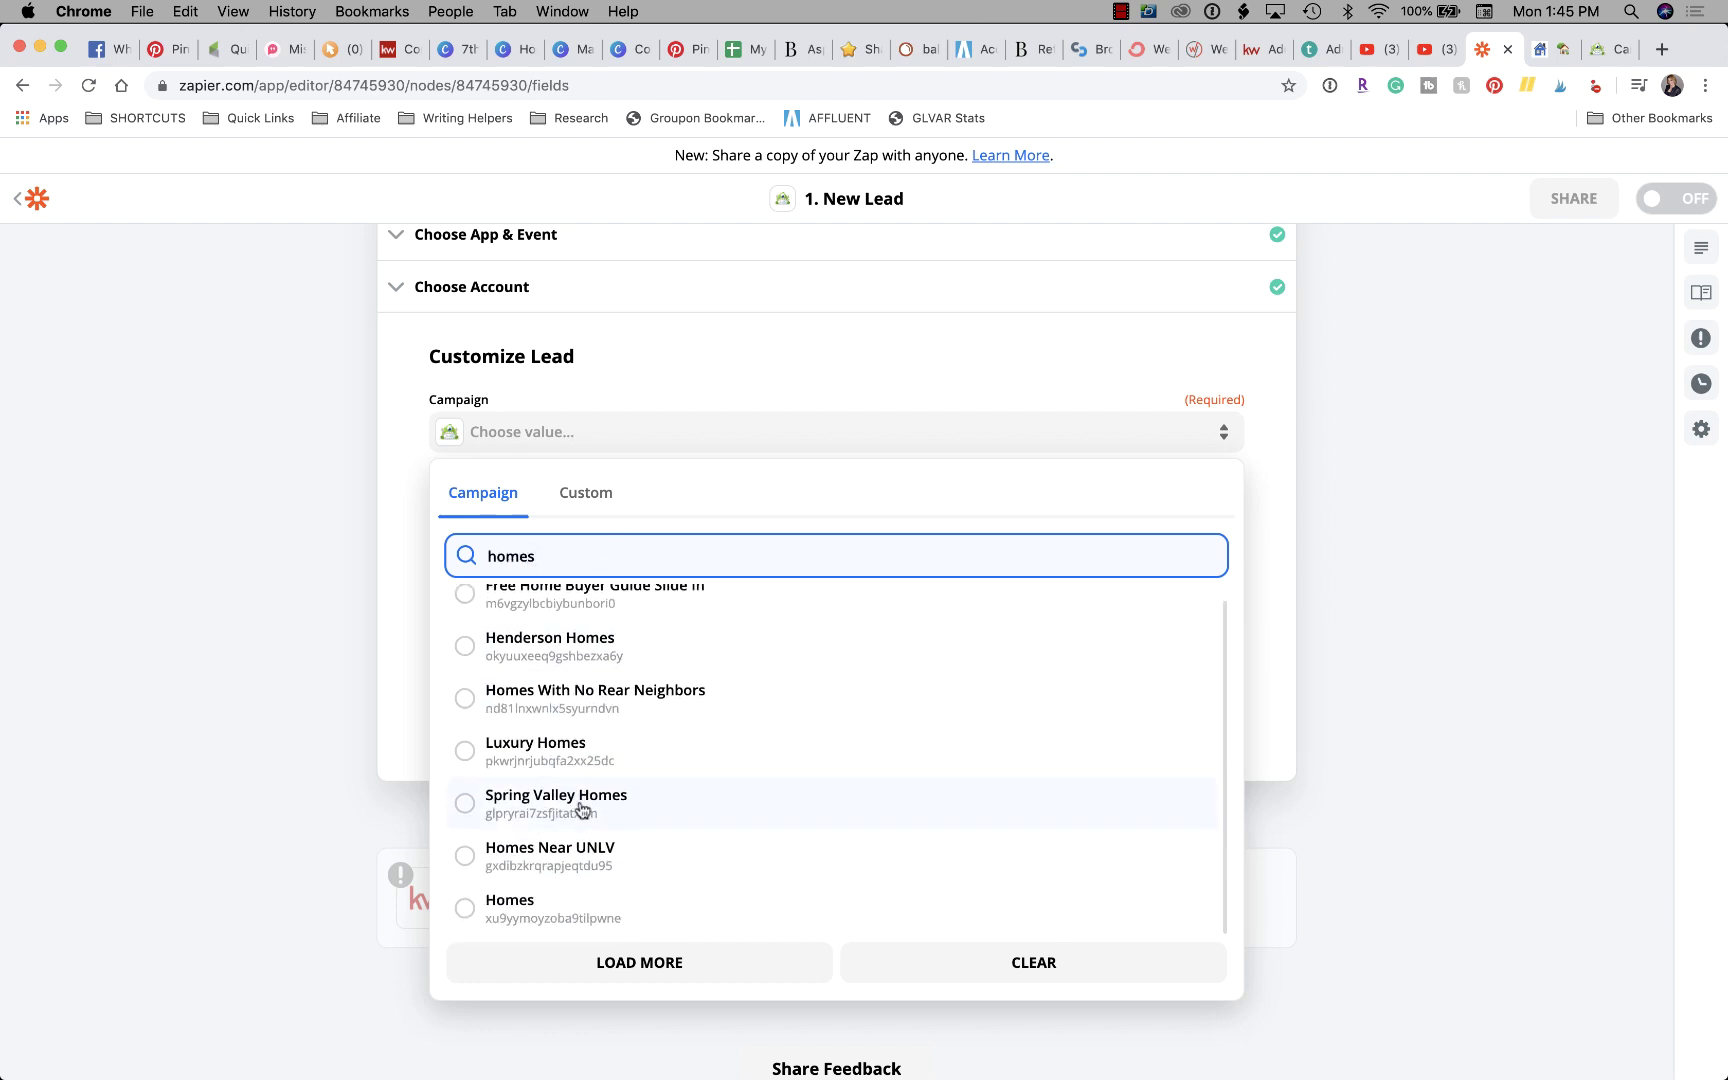
pyautogui.click(576, 916)
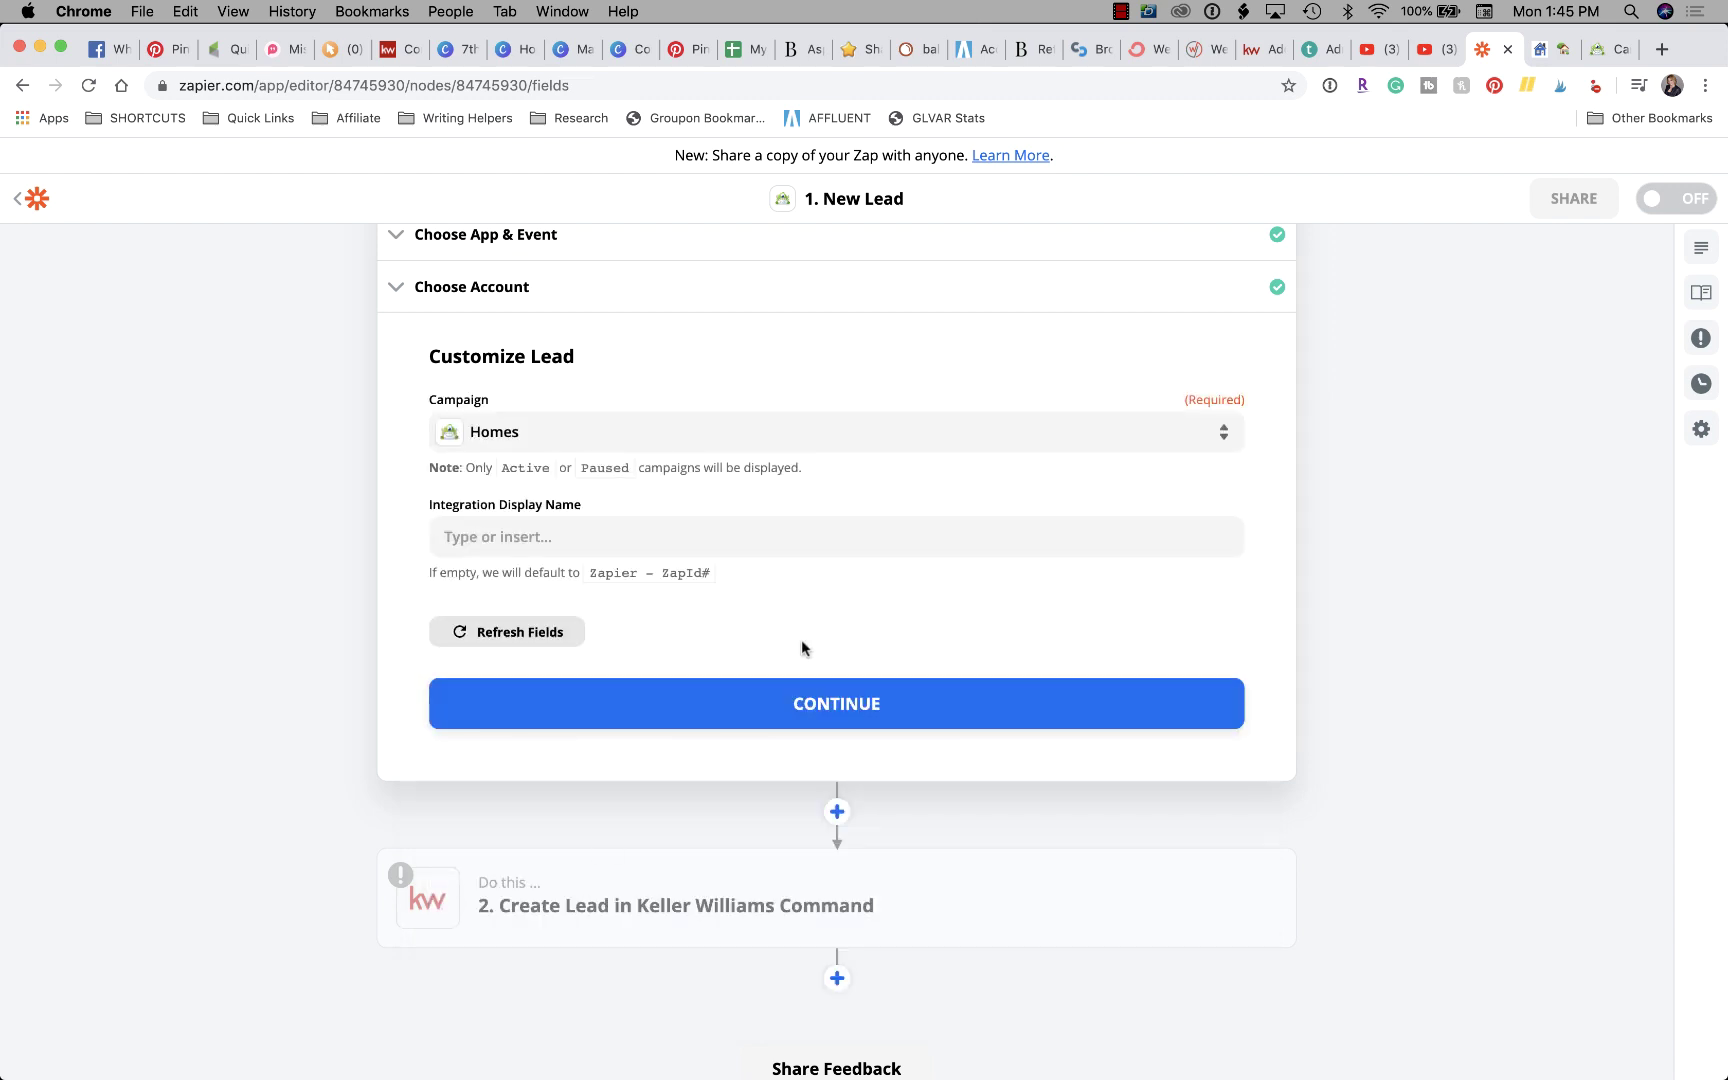
pyautogui.scroll(-1, 1072, 609)
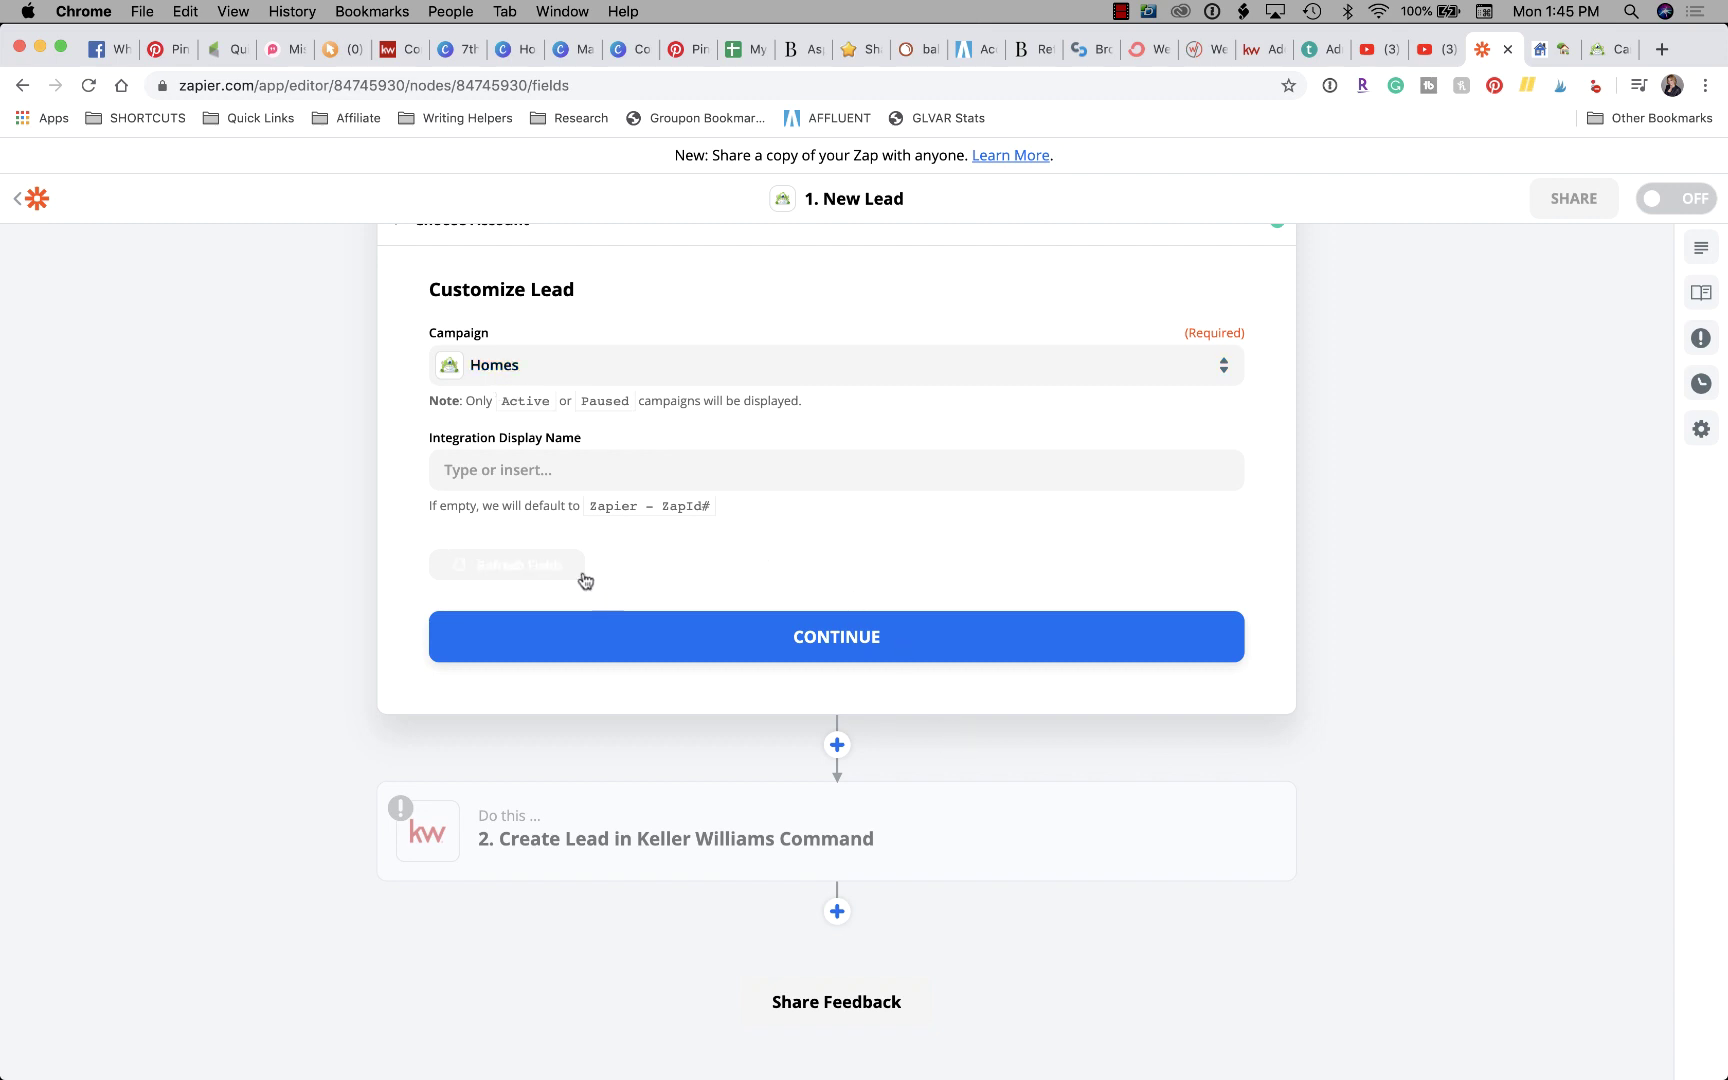
pyautogui.click(871, 645)
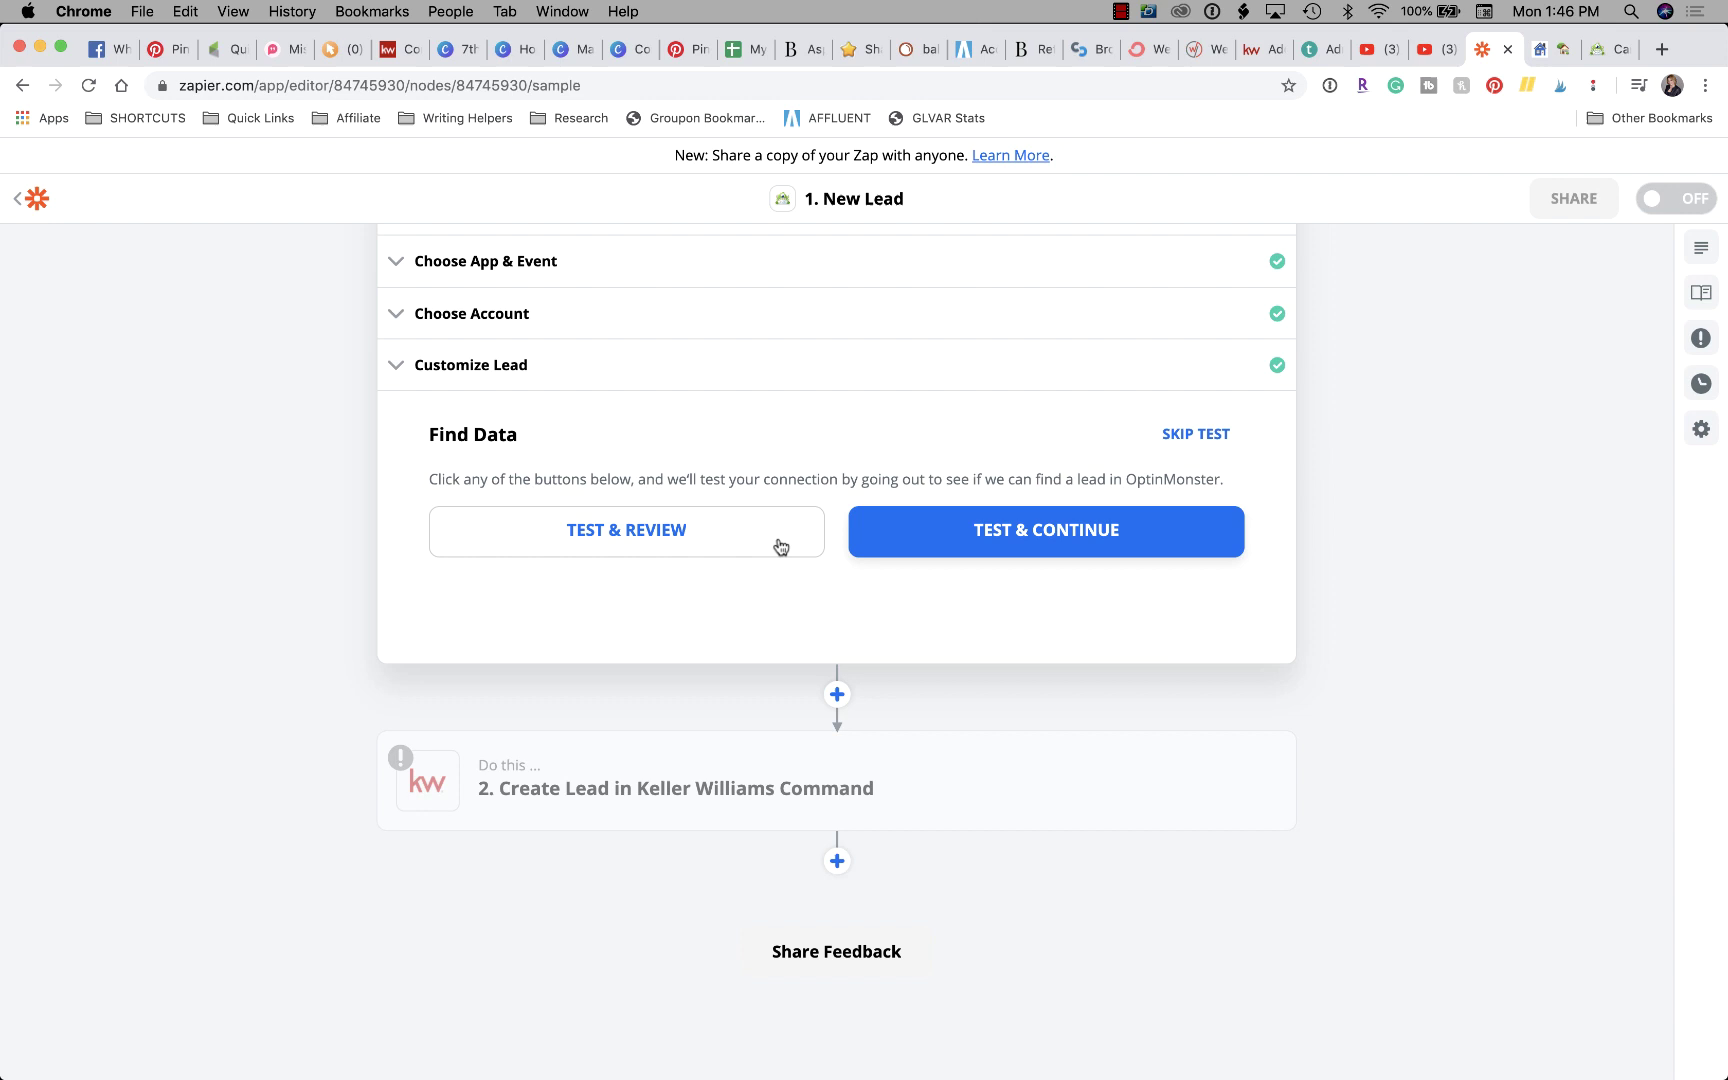
# Step: Test the trigger, then connect the first Keller Williams Command account to the Create Lead action
pyautogui.scroll(3, 780, 546)
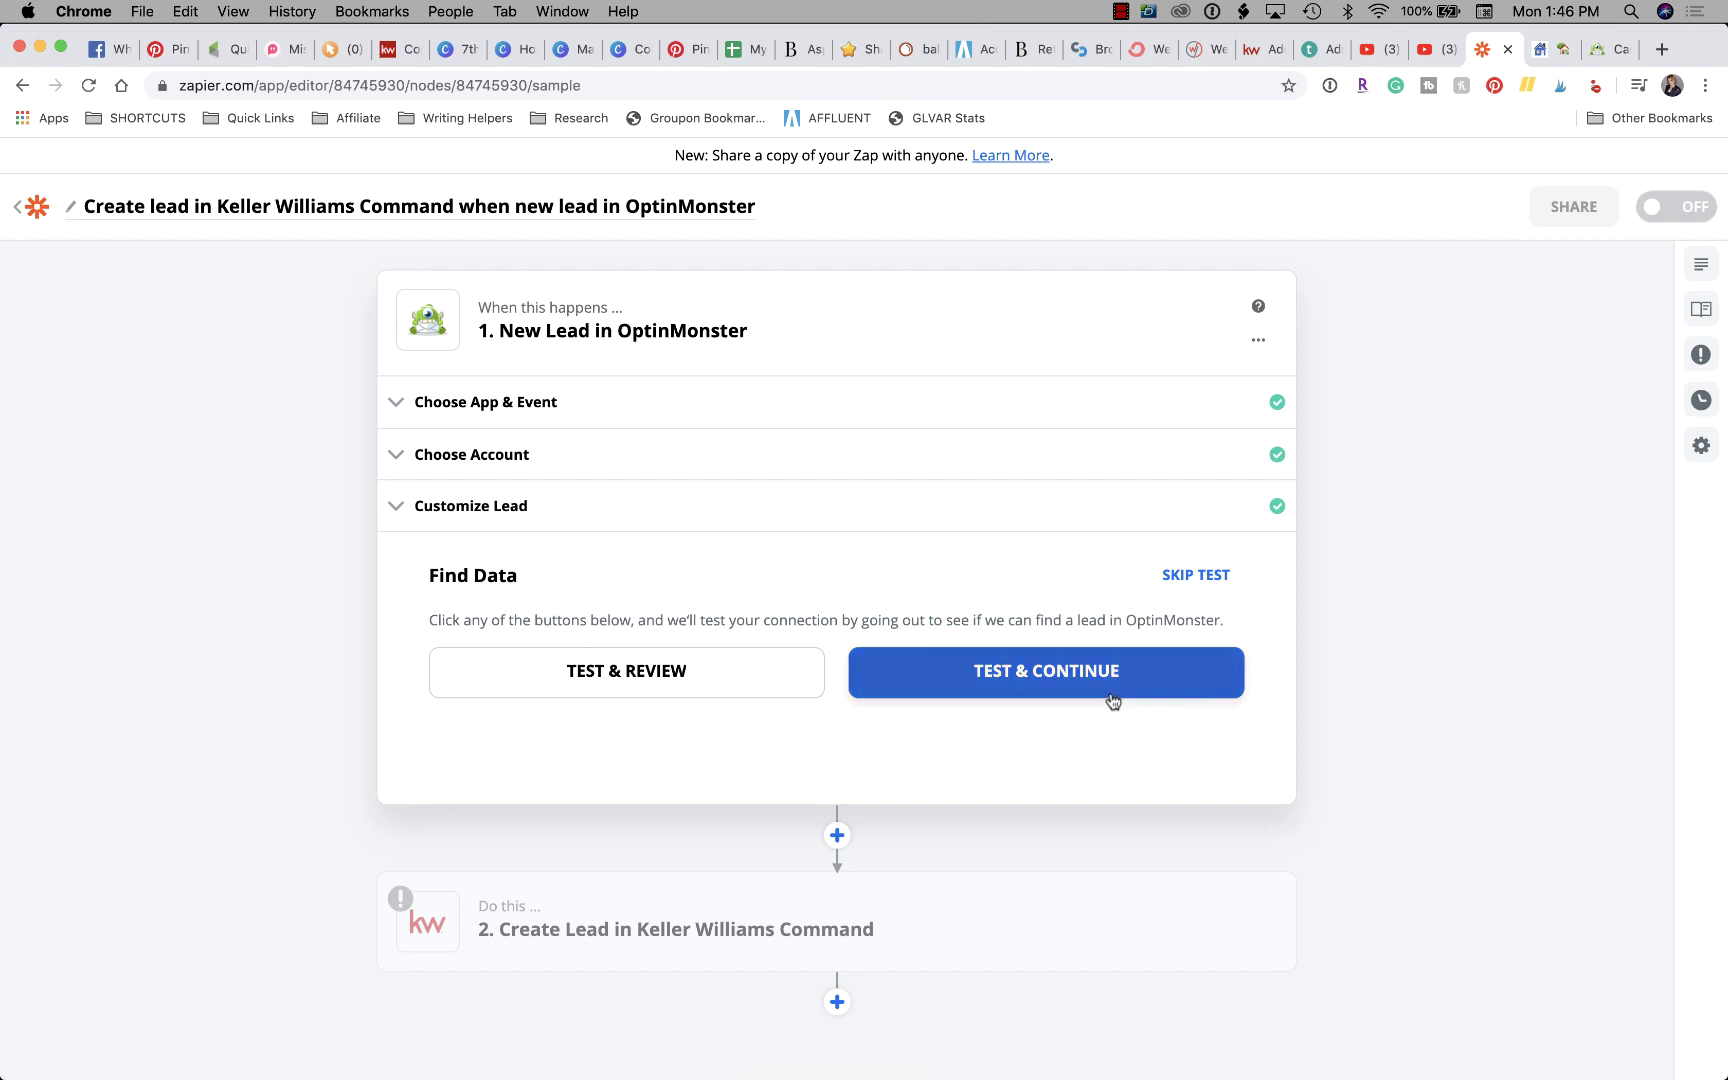
pyautogui.click(1037, 681)
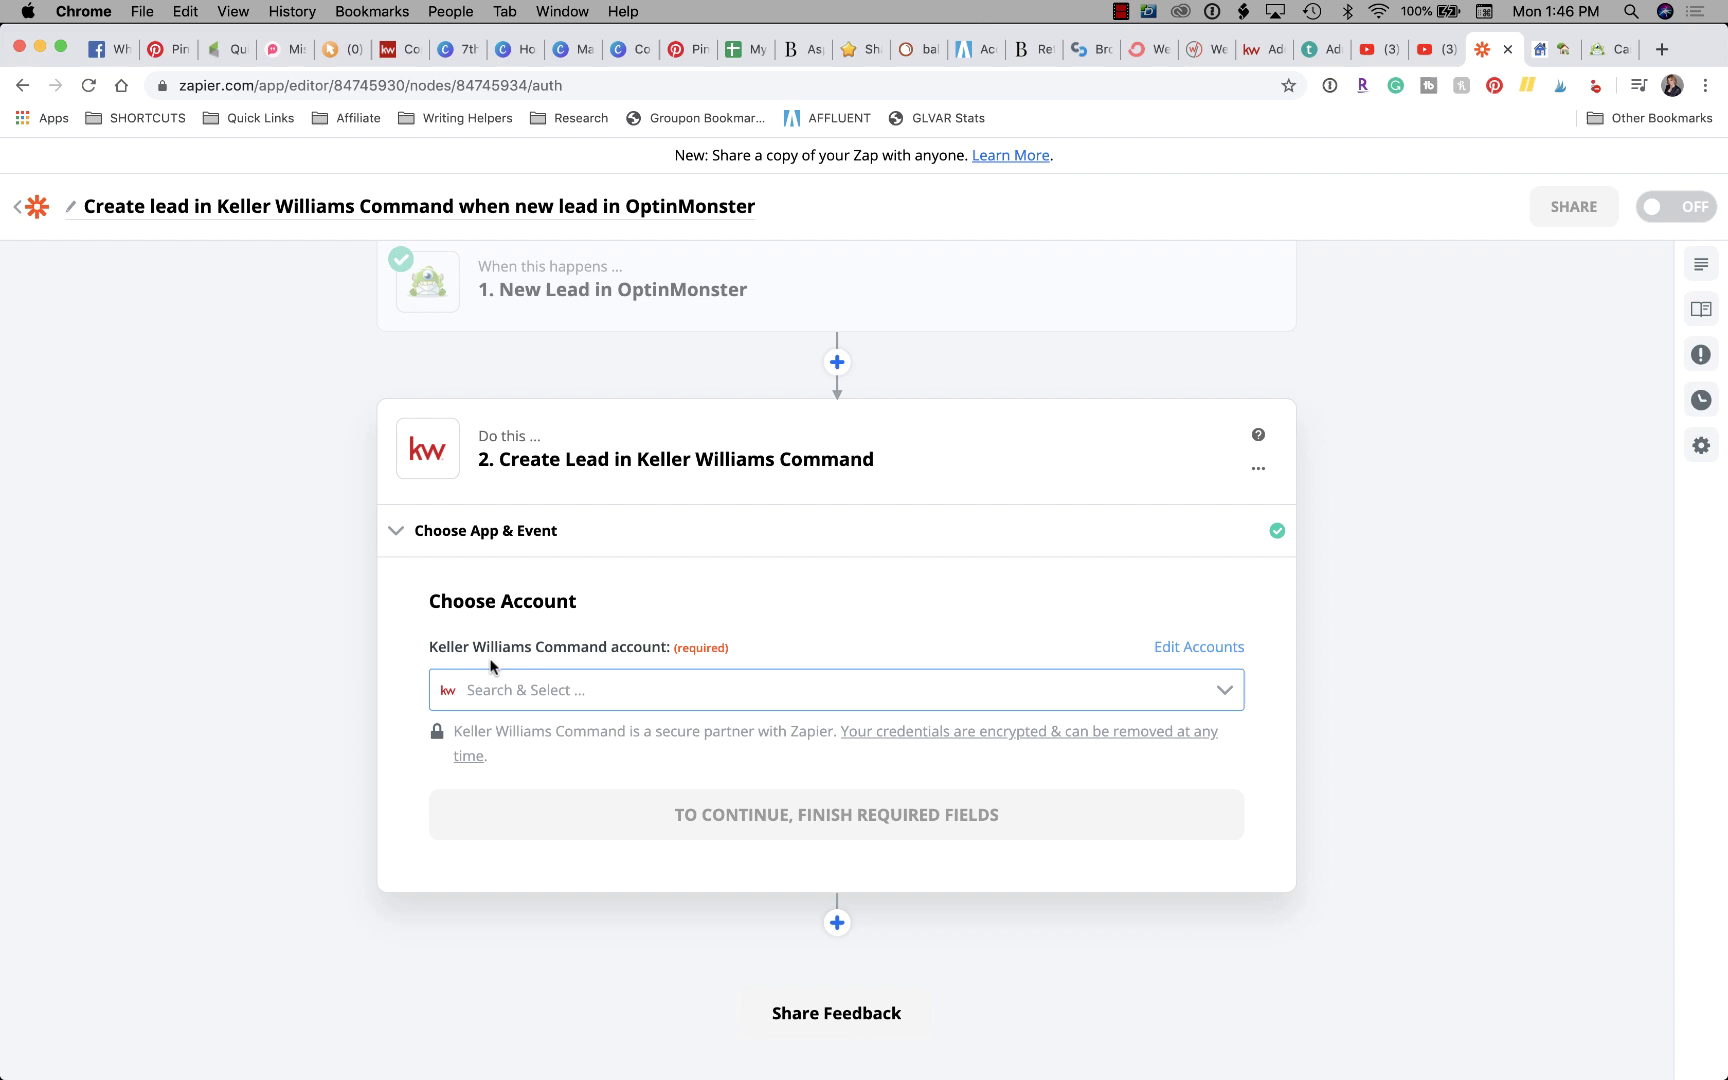
pyautogui.click(648, 688)
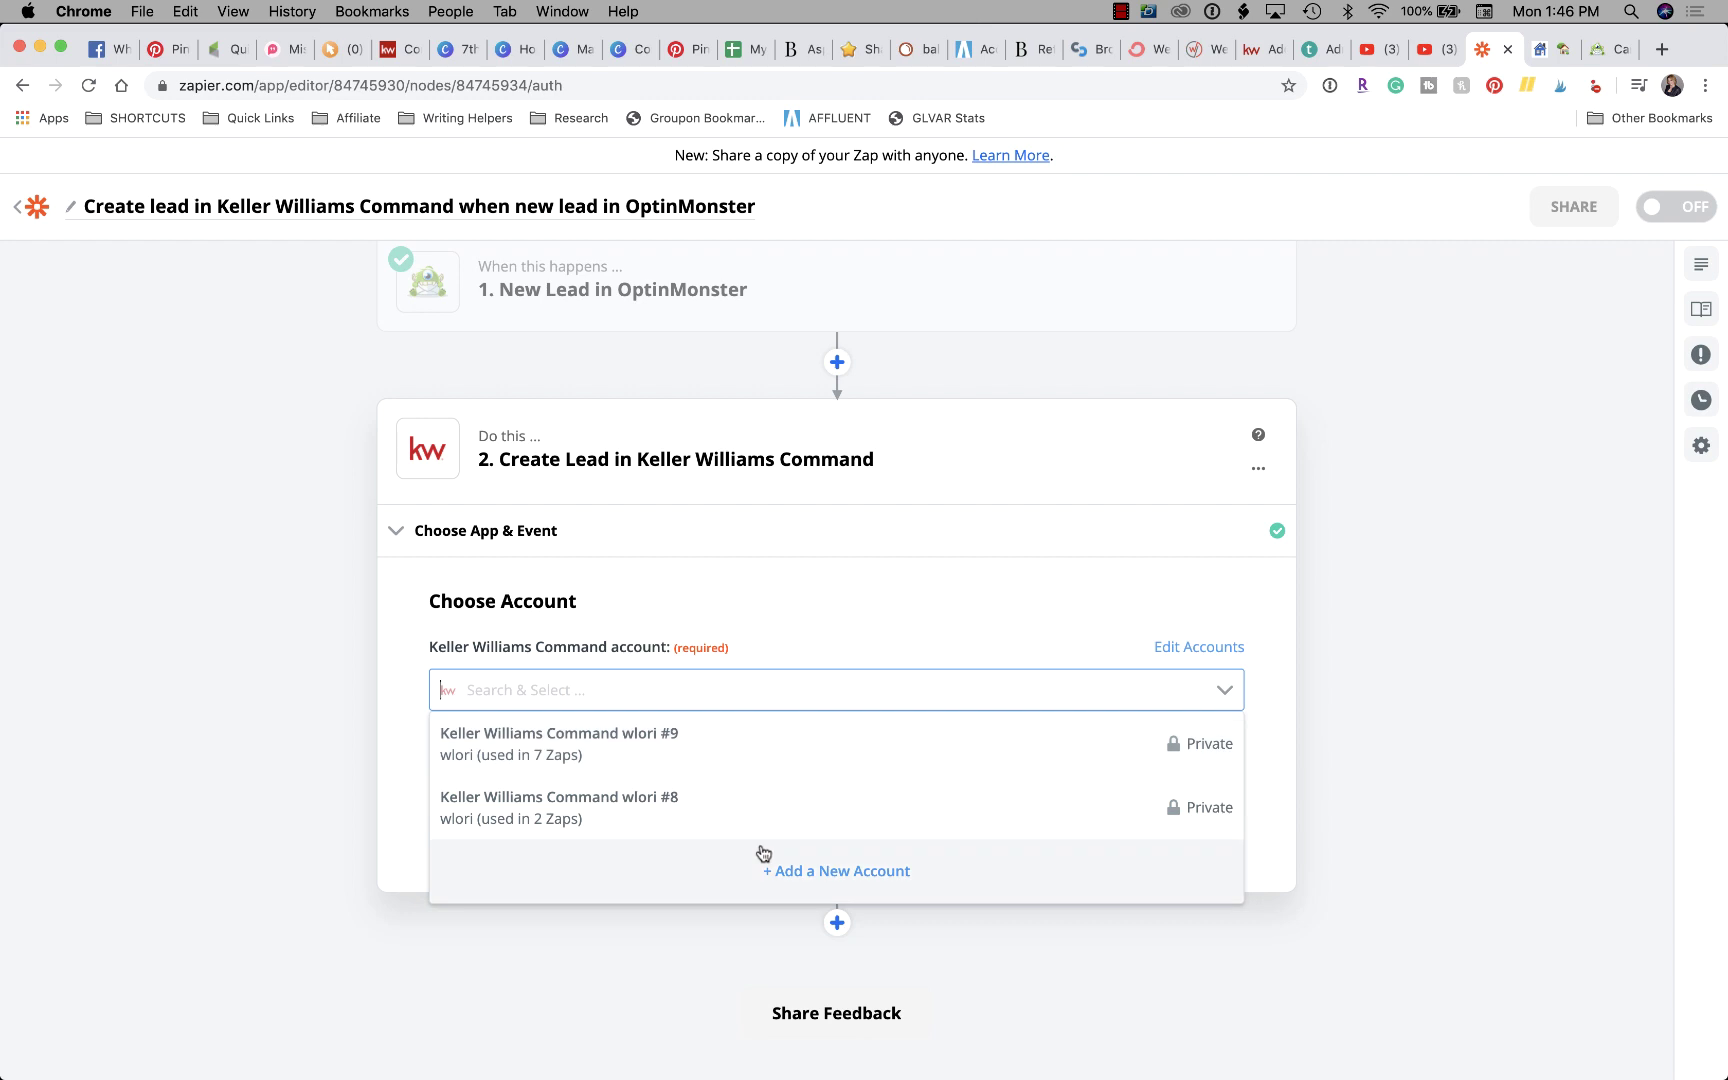
pyautogui.click(711, 746)
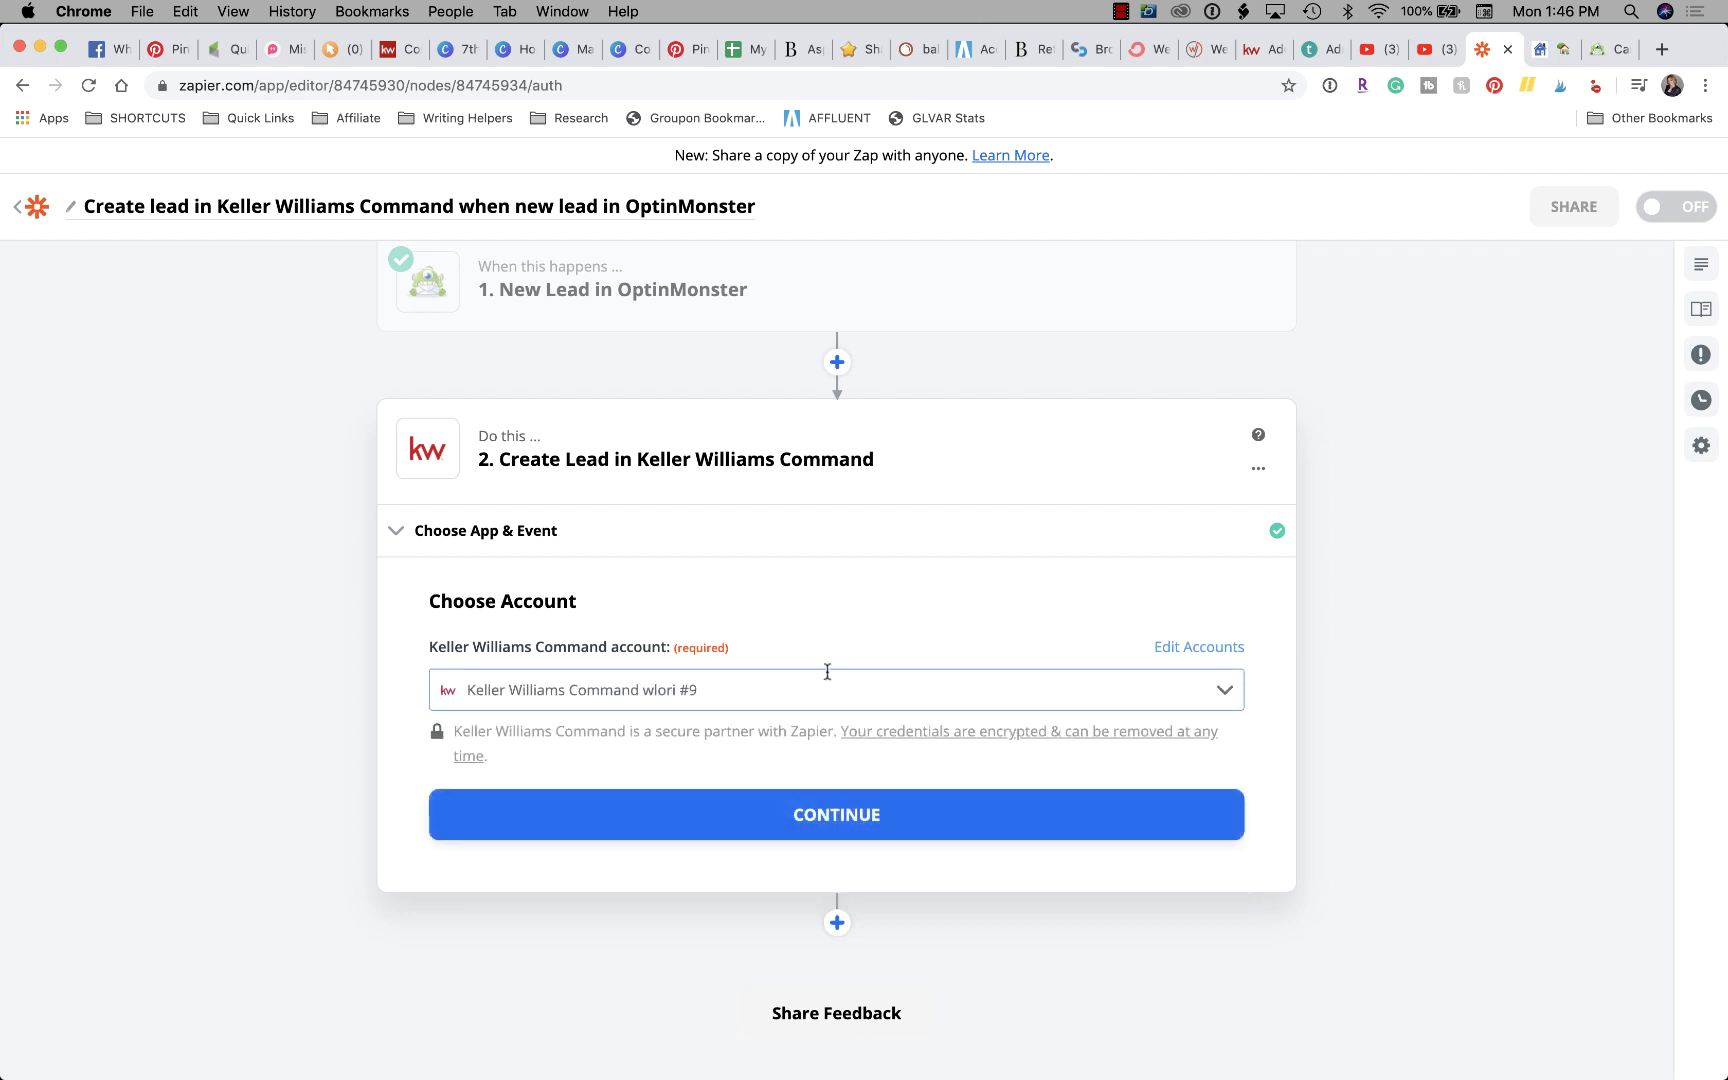
pyautogui.scroll(-2, 827, 671)
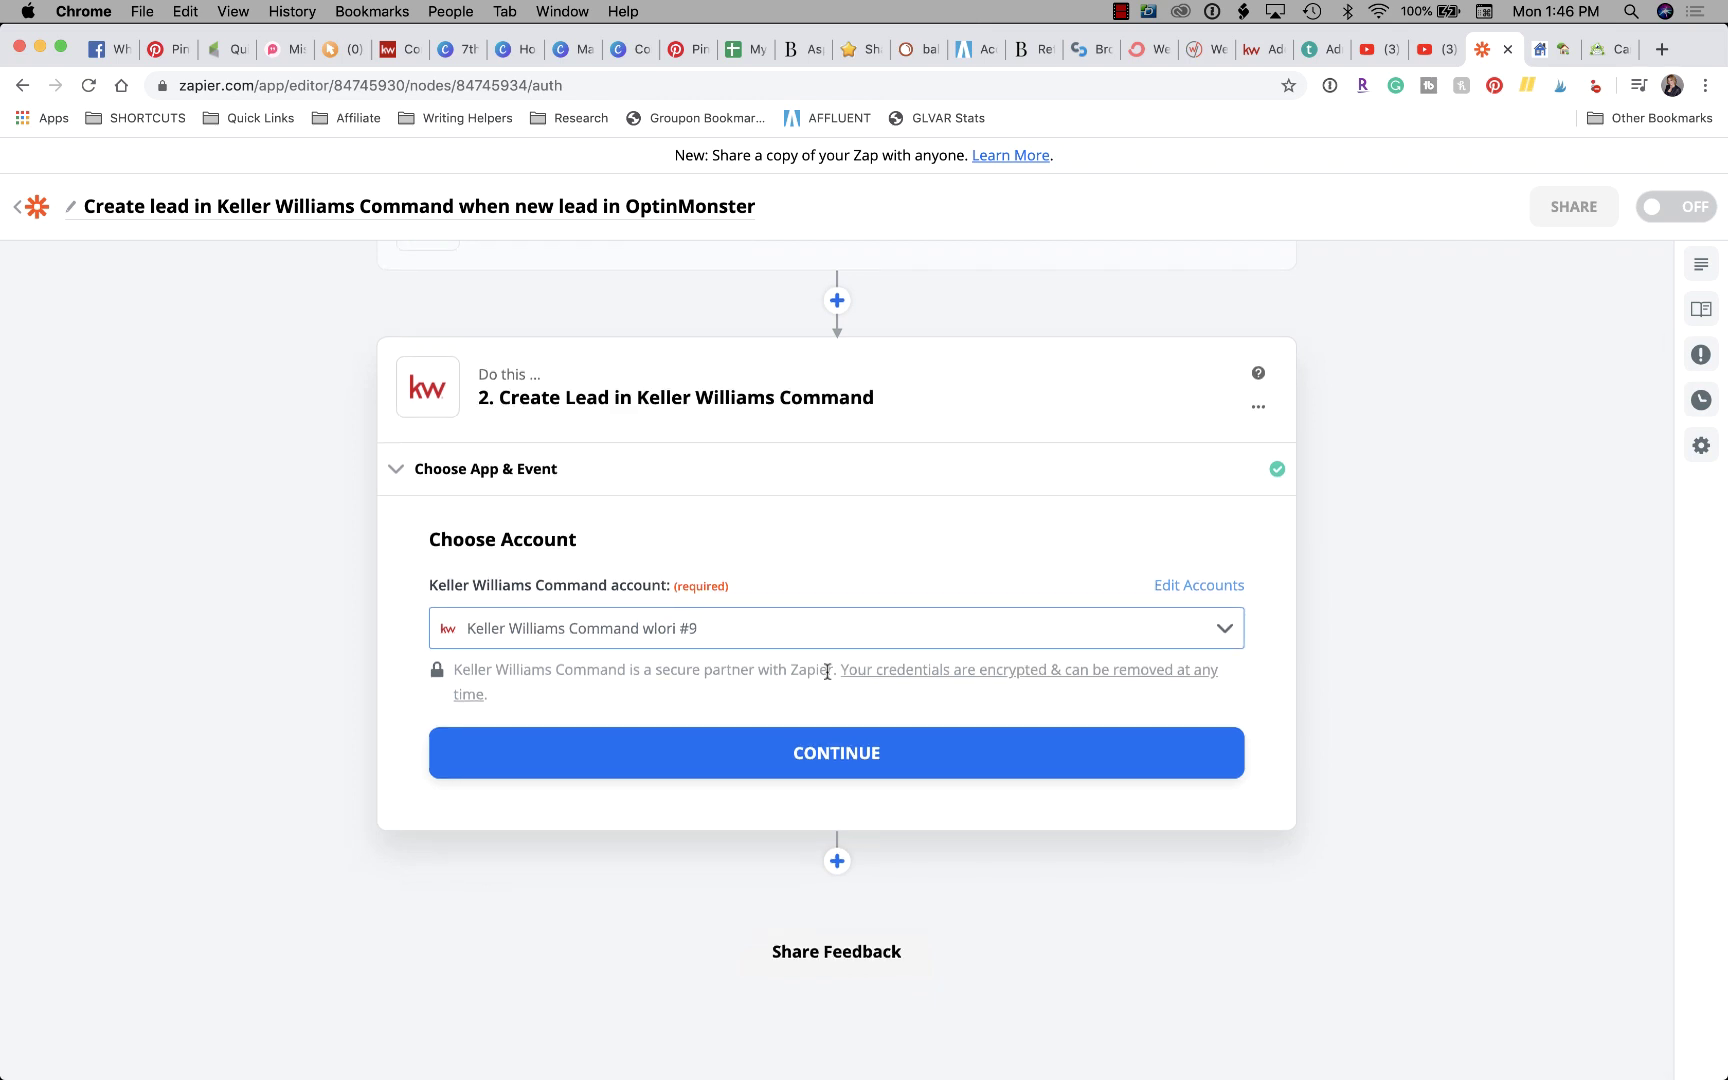
pyautogui.scroll(-1, 870, 640)
pyautogui.click(814, 770)
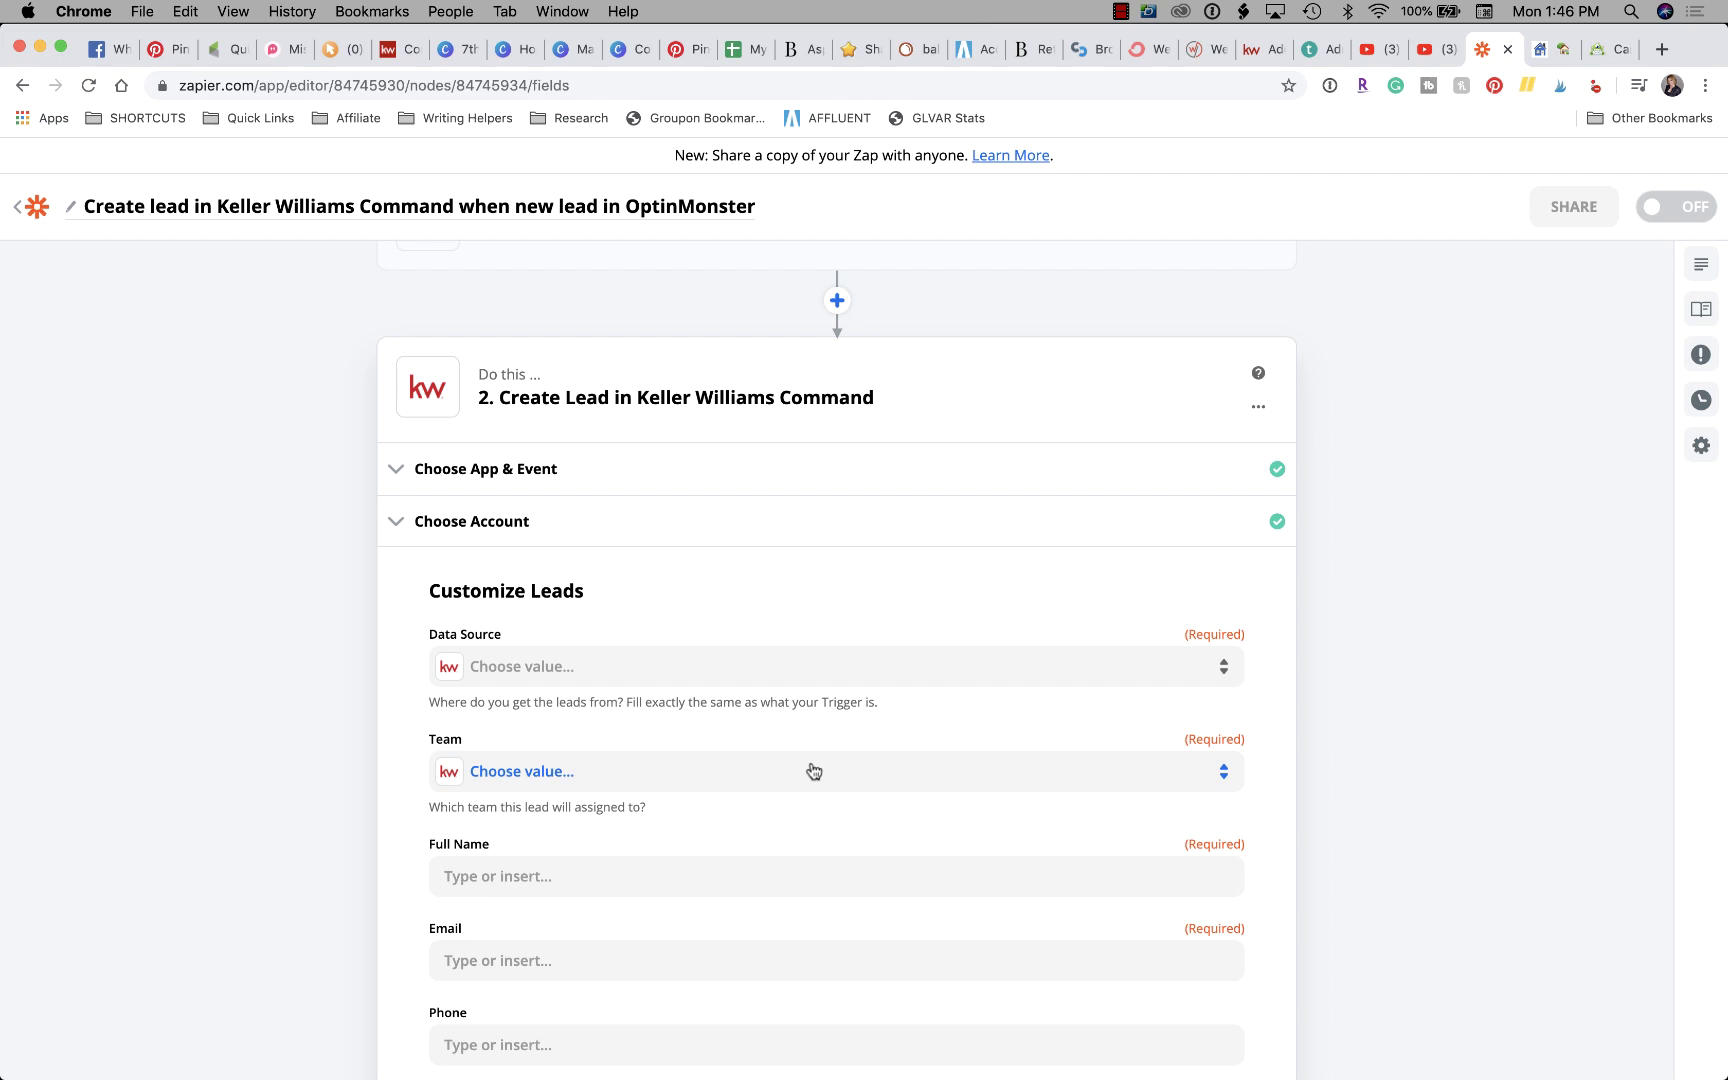
# Step: Map Full Name to the lead's first name followed by last name
pyautogui.scroll(-4, 814, 770)
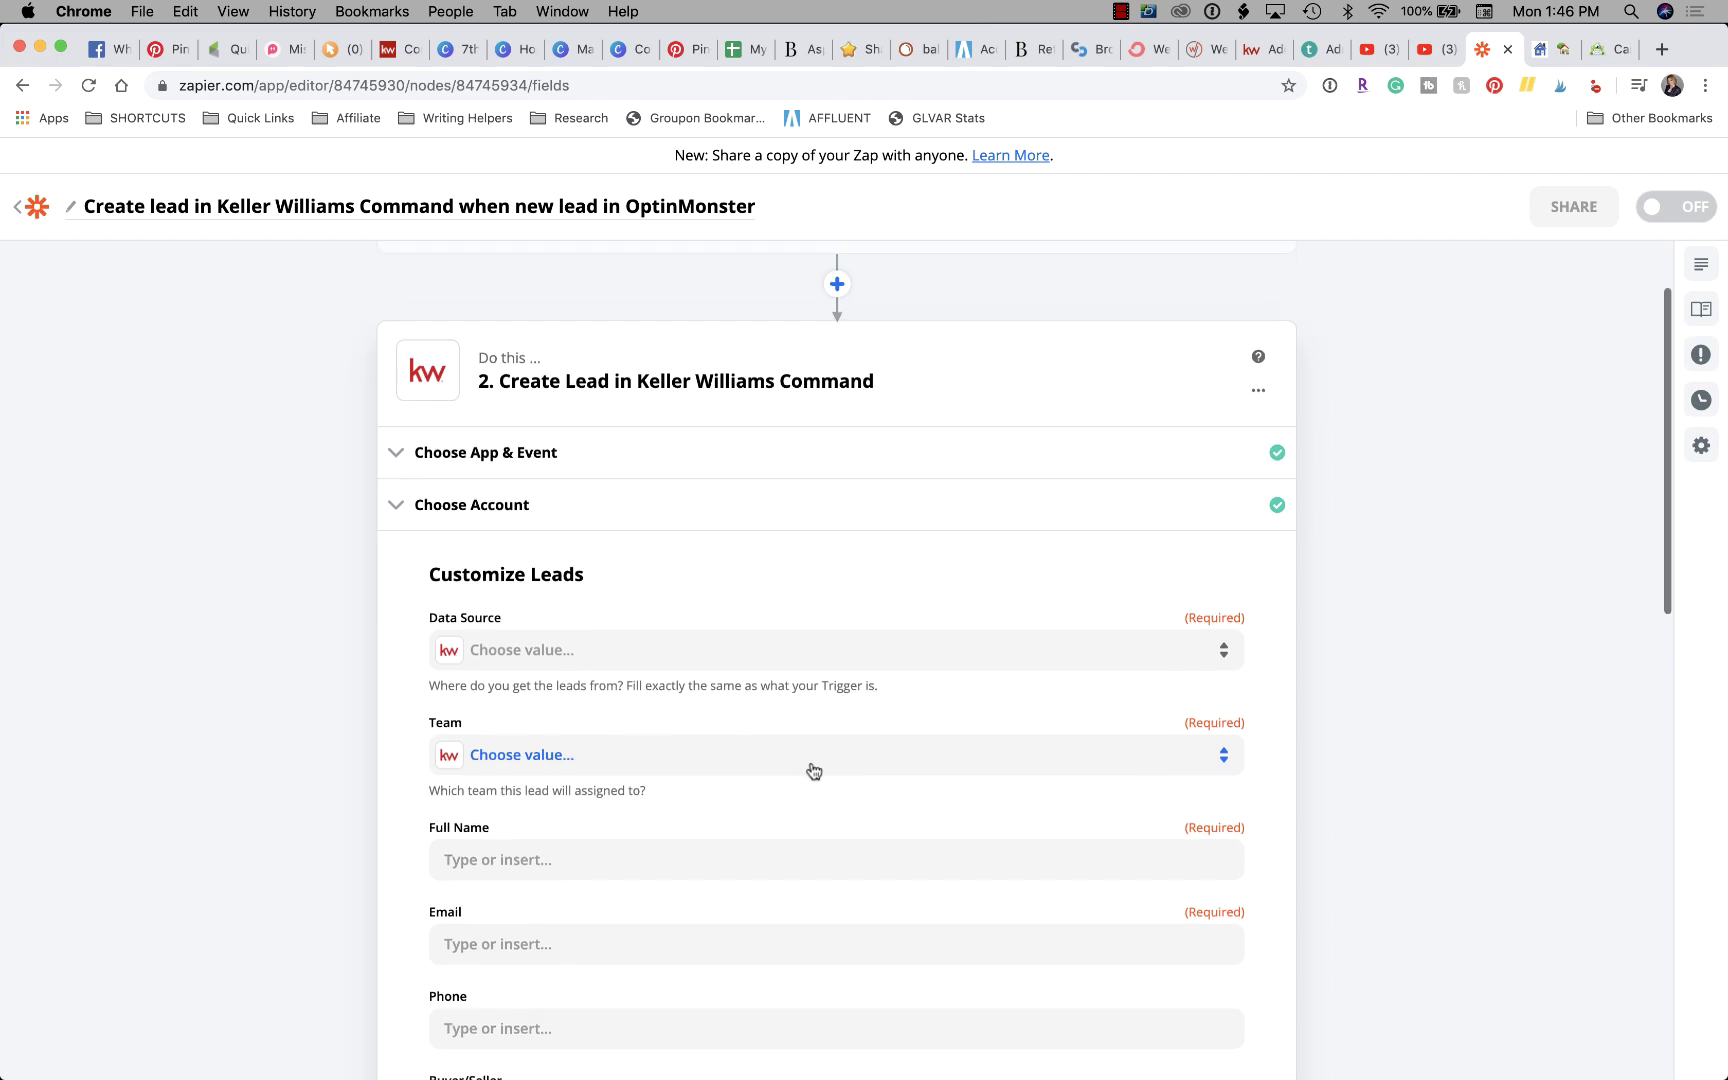
pyautogui.scroll(-3, 812, 768)
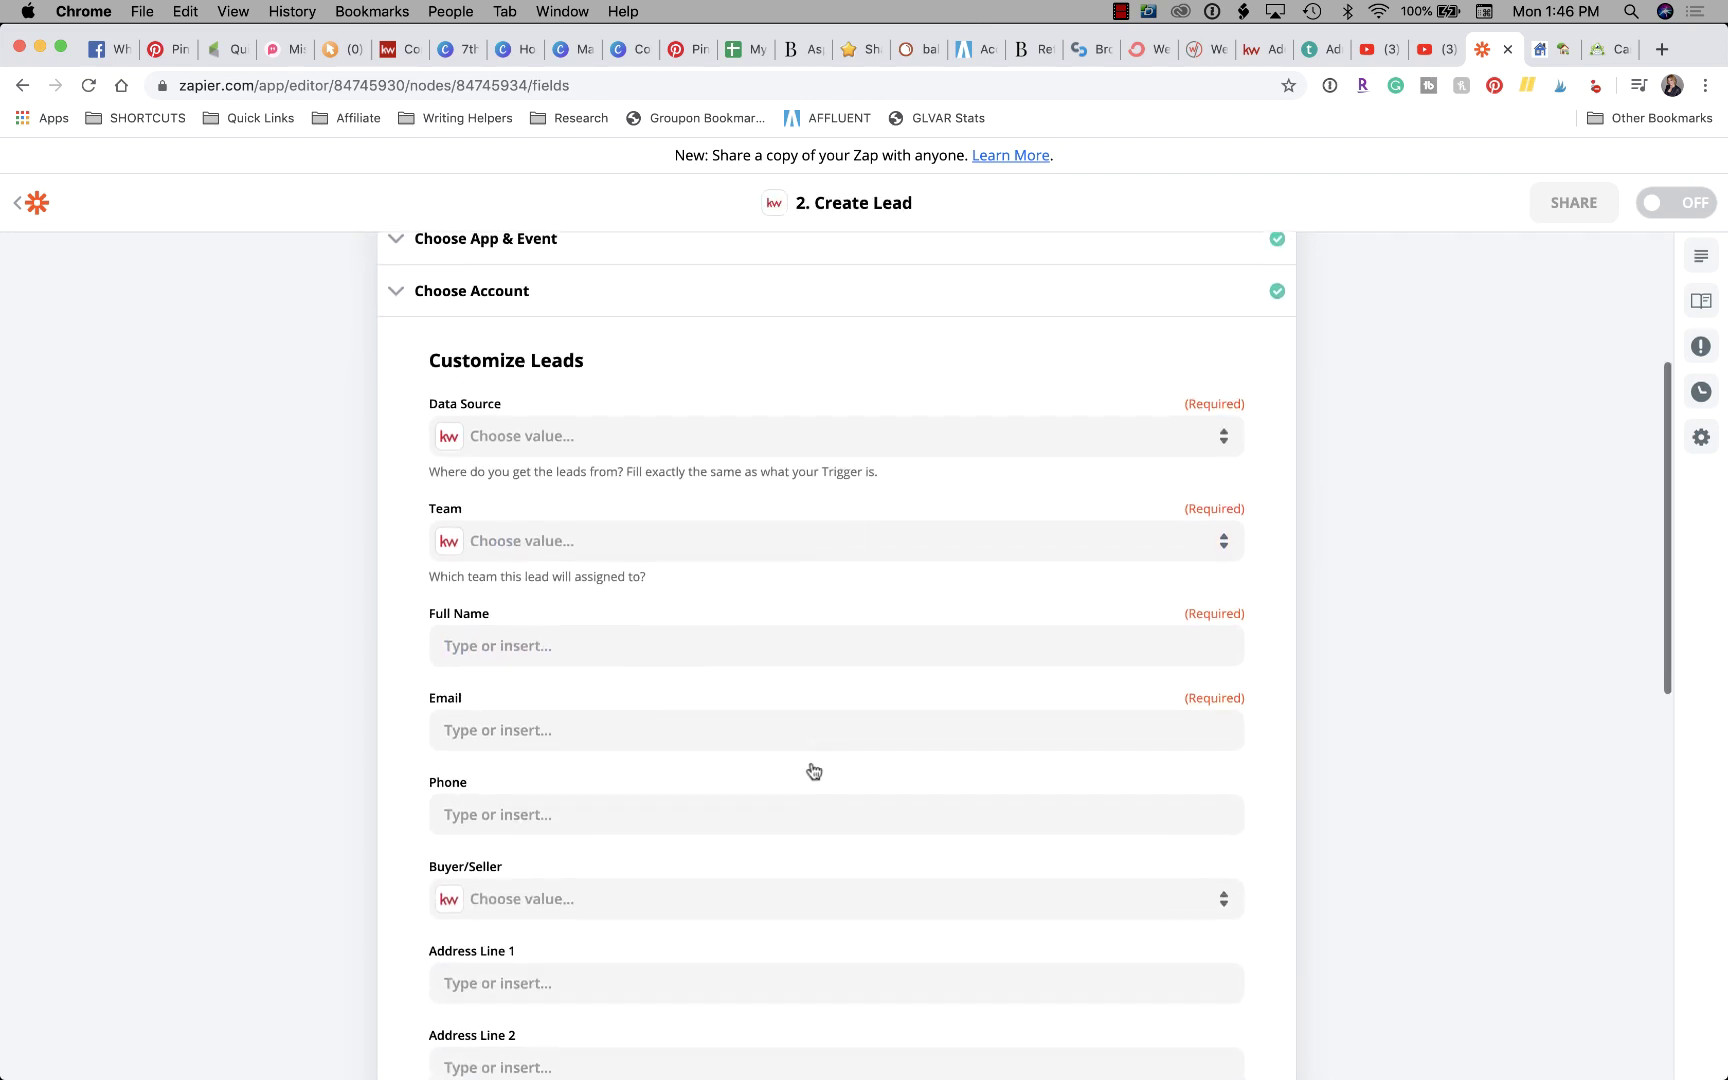
pyautogui.scroll(-2, 812, 765)
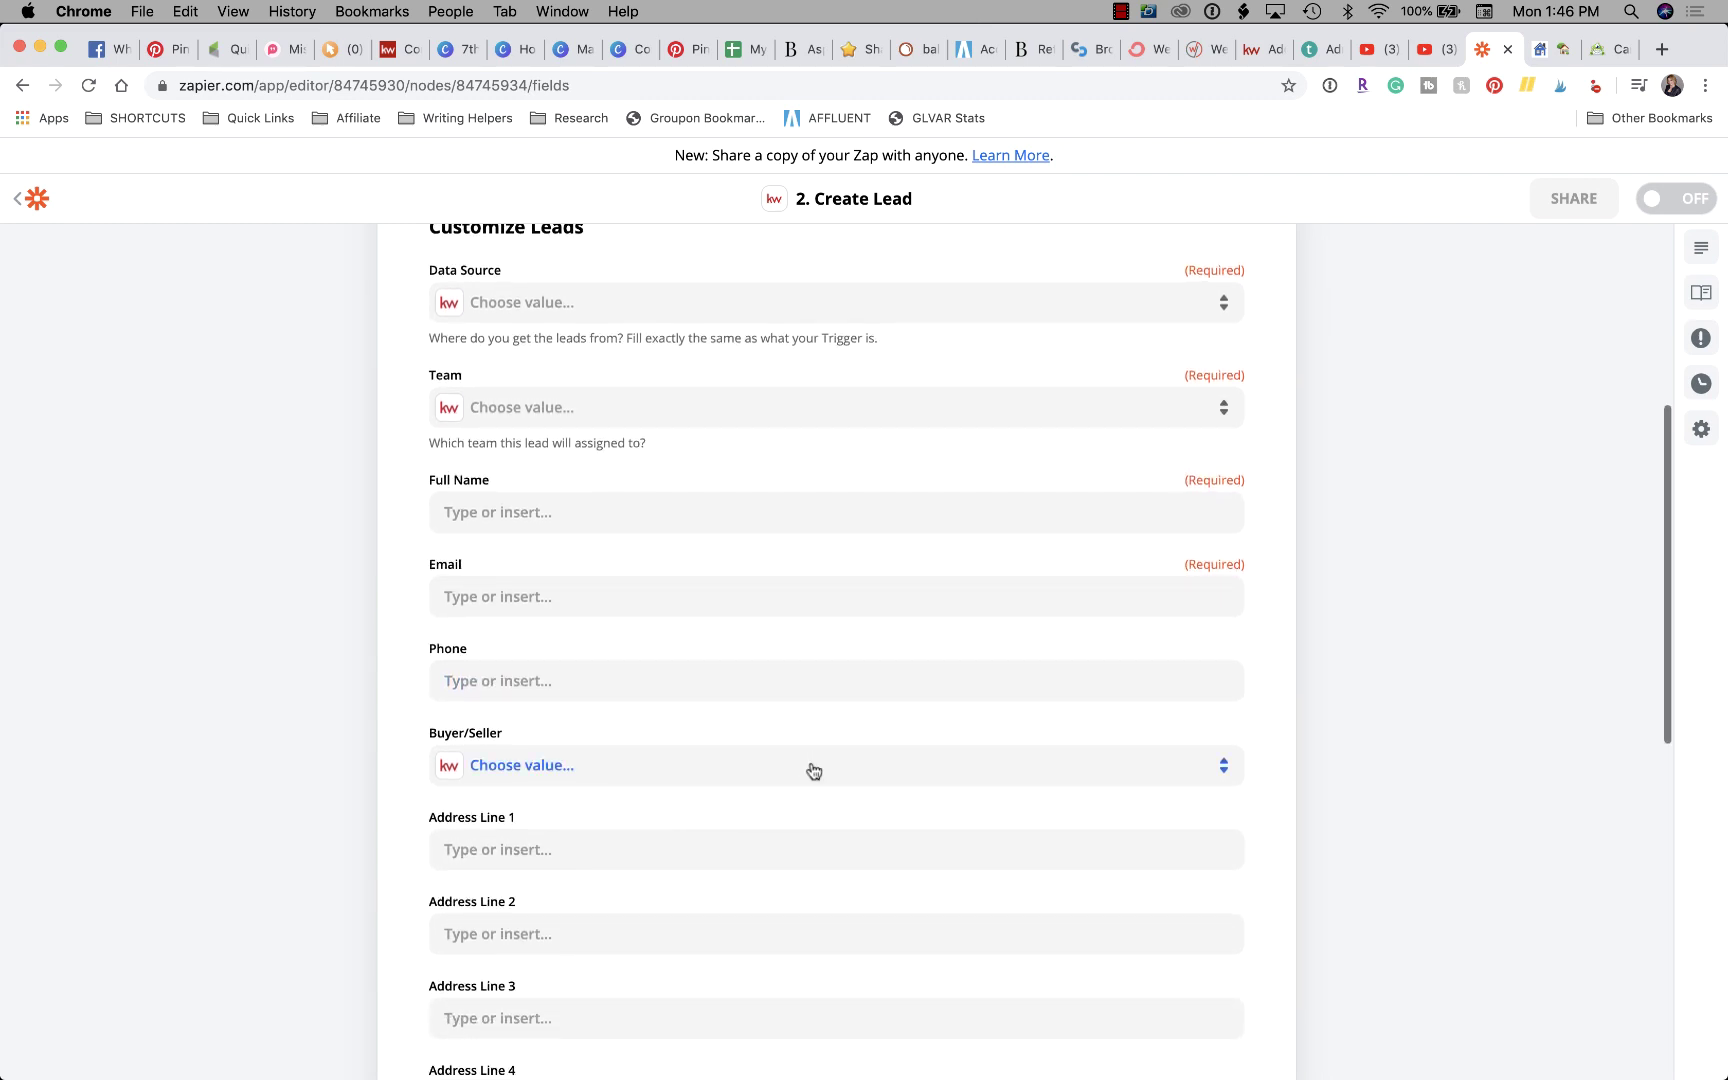
pyautogui.scroll(-2, 812, 768)
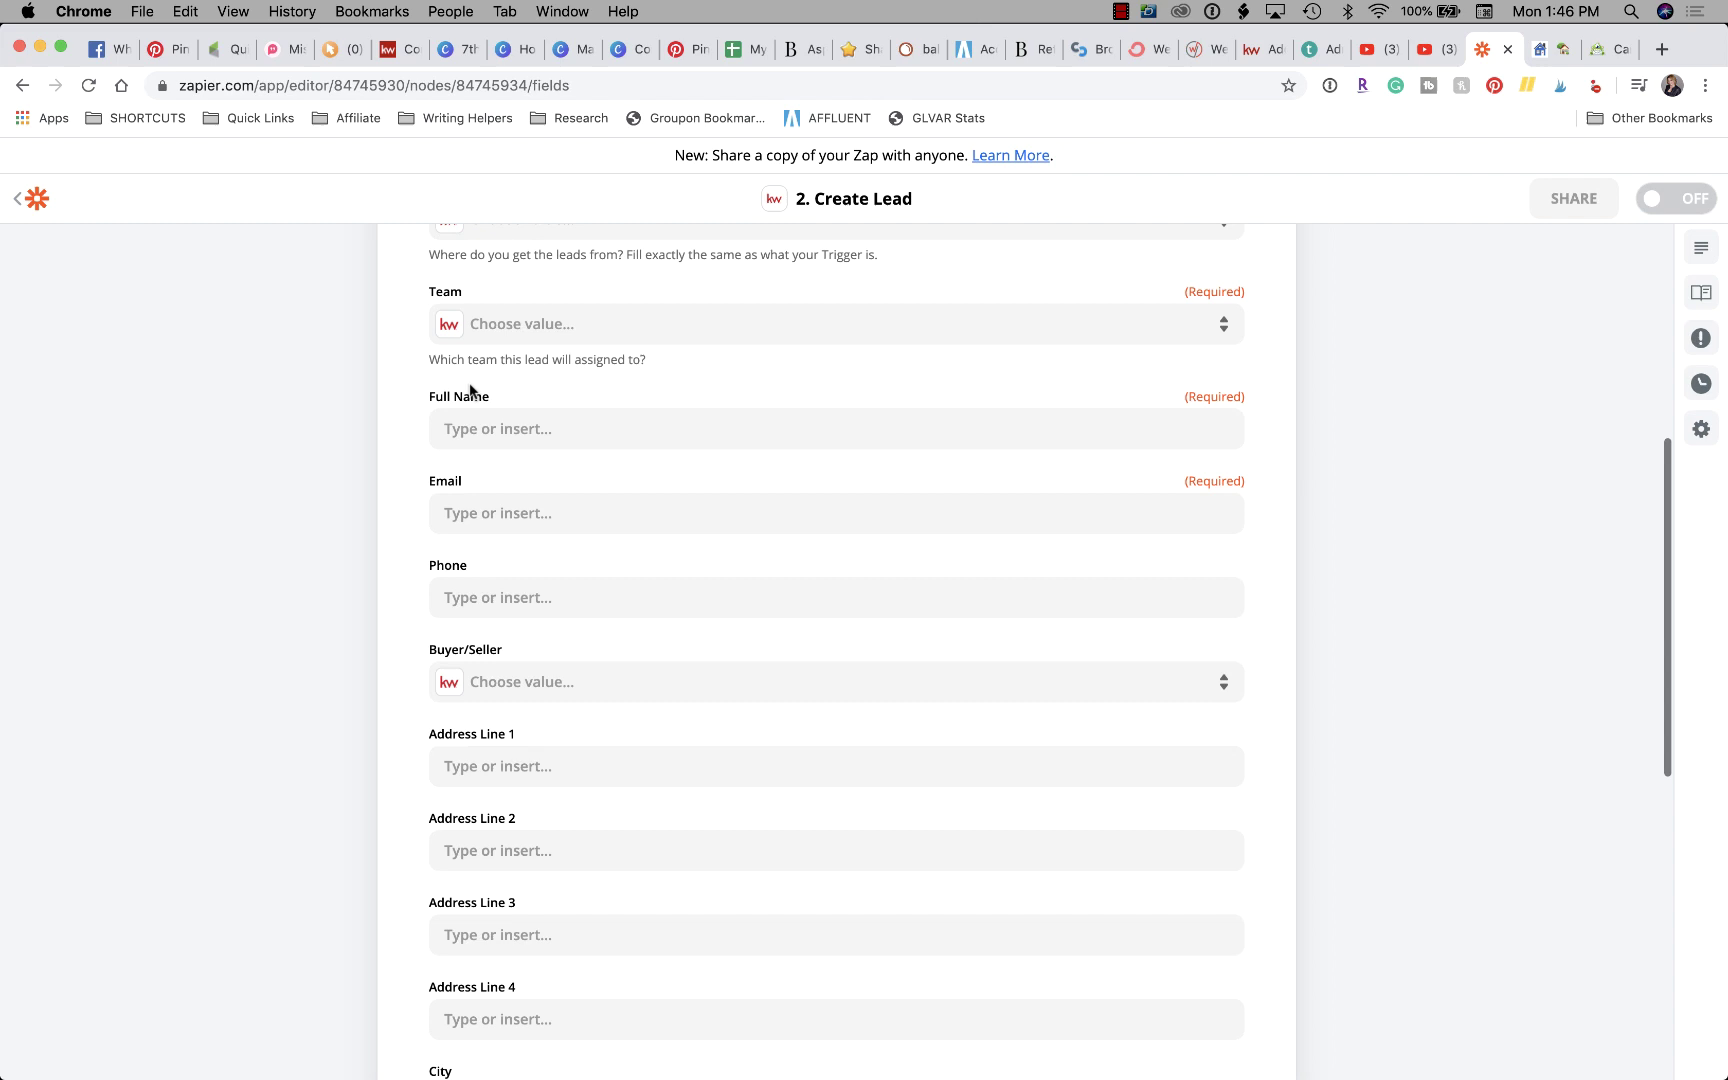
pyautogui.click(611, 432)
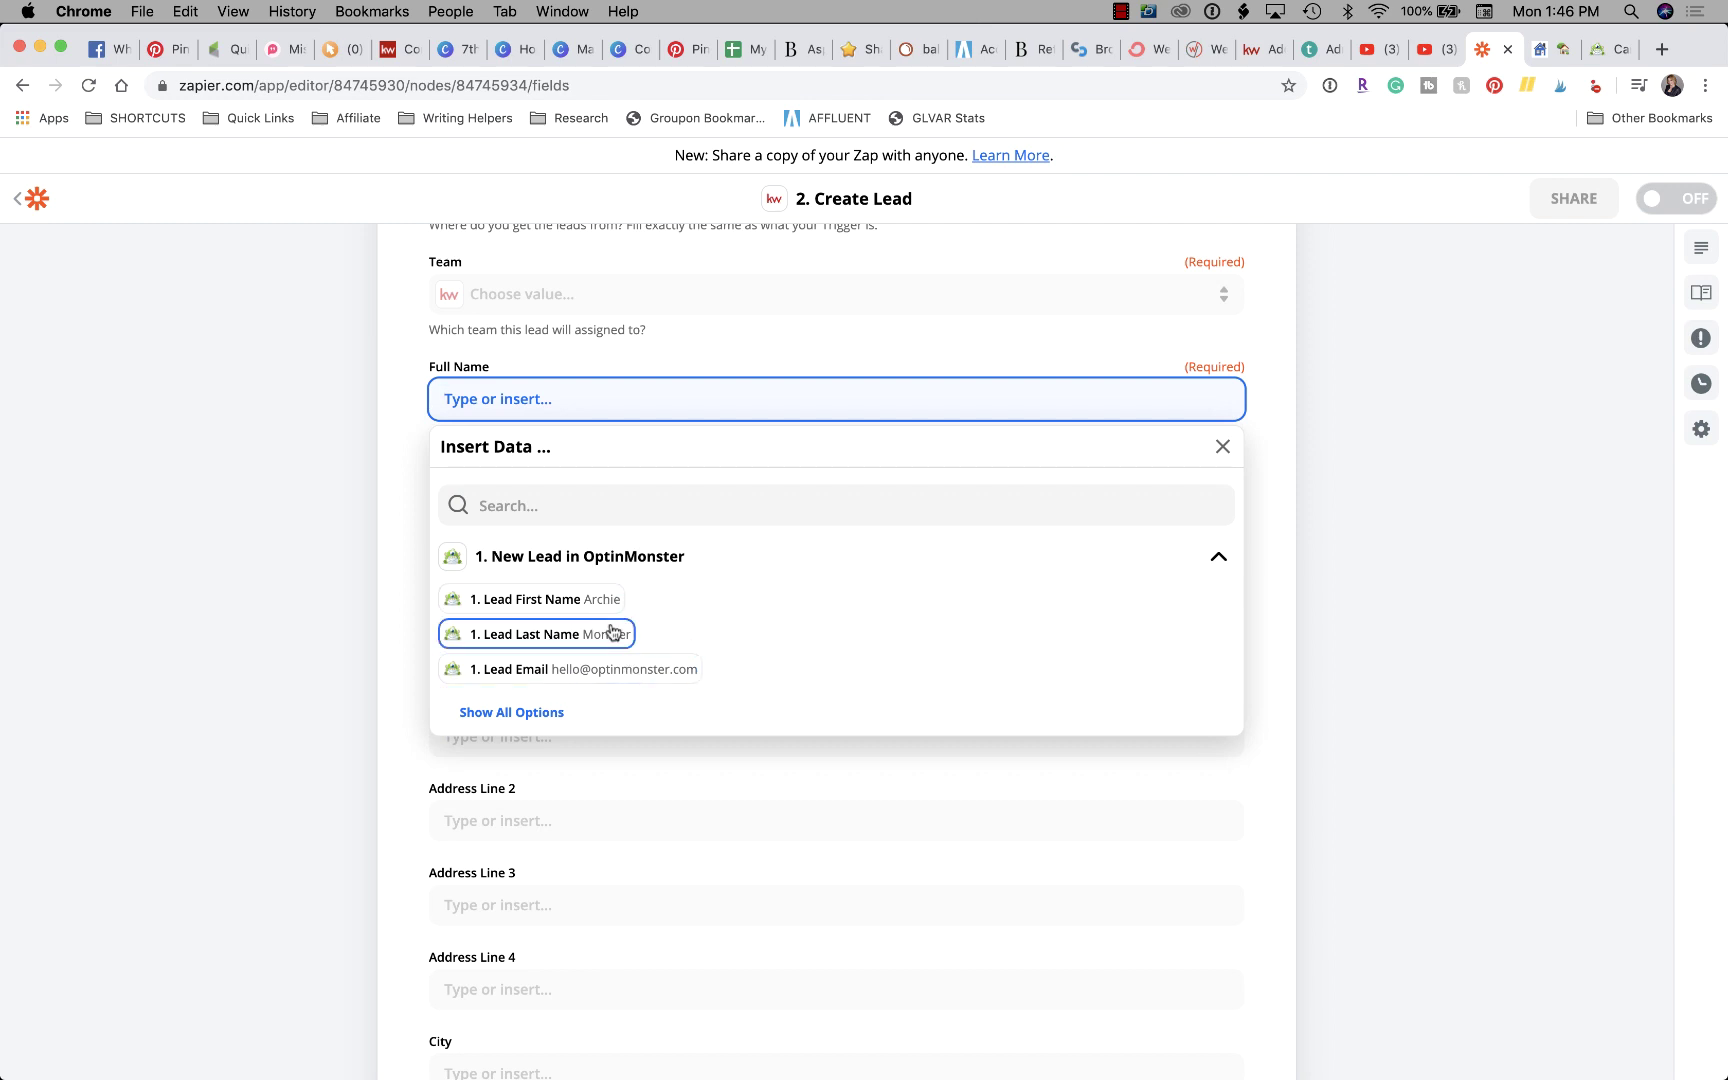
pyautogui.click(552, 608)
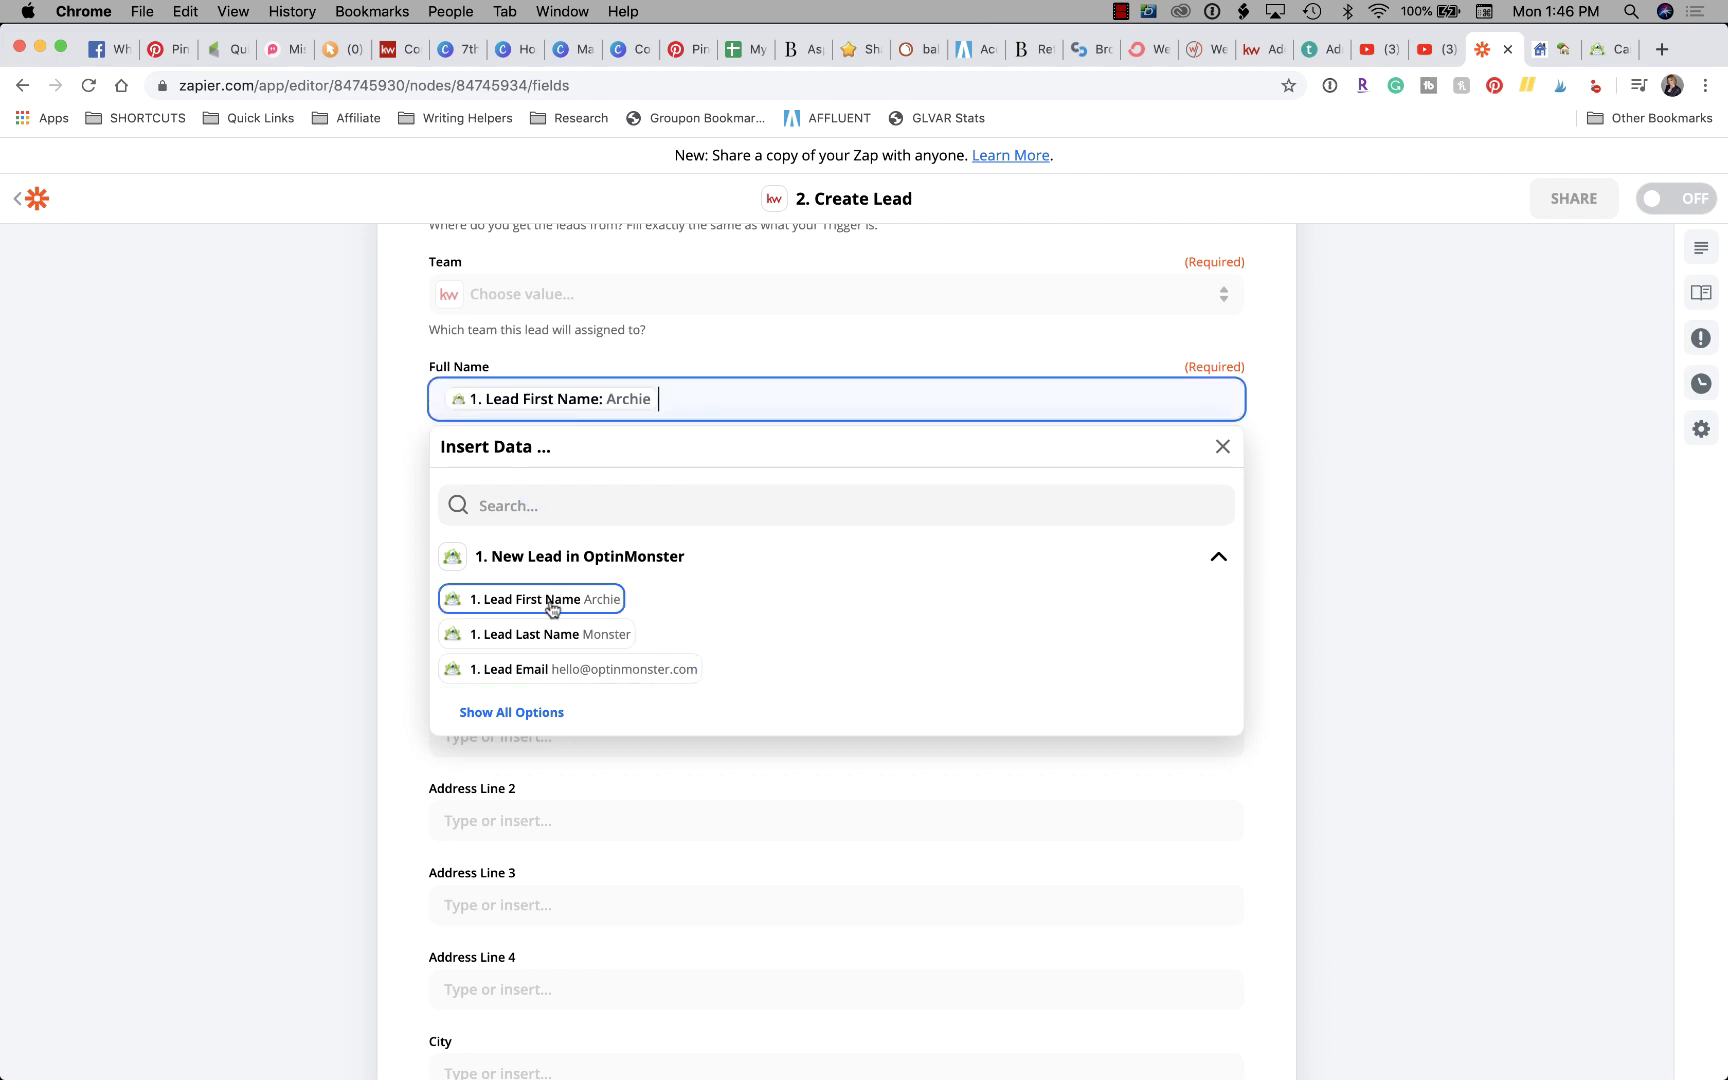
pyautogui.click(598, 643)
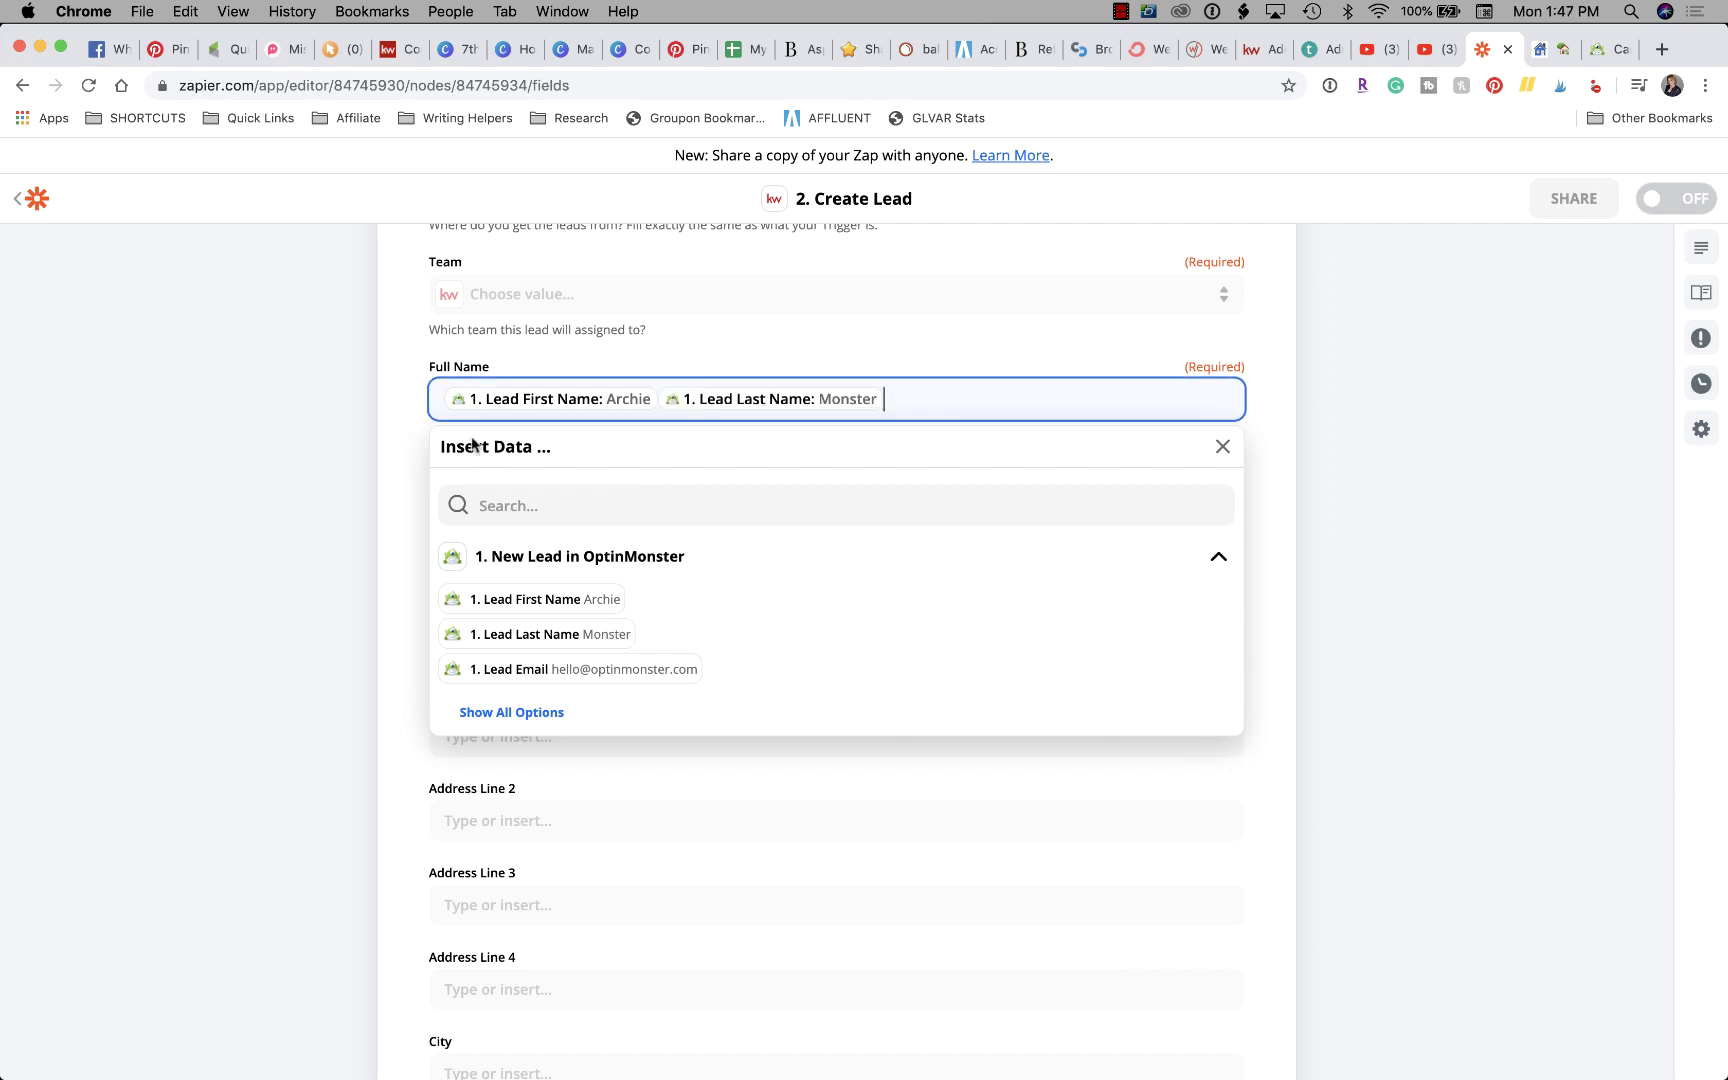
pyautogui.click(400, 397)
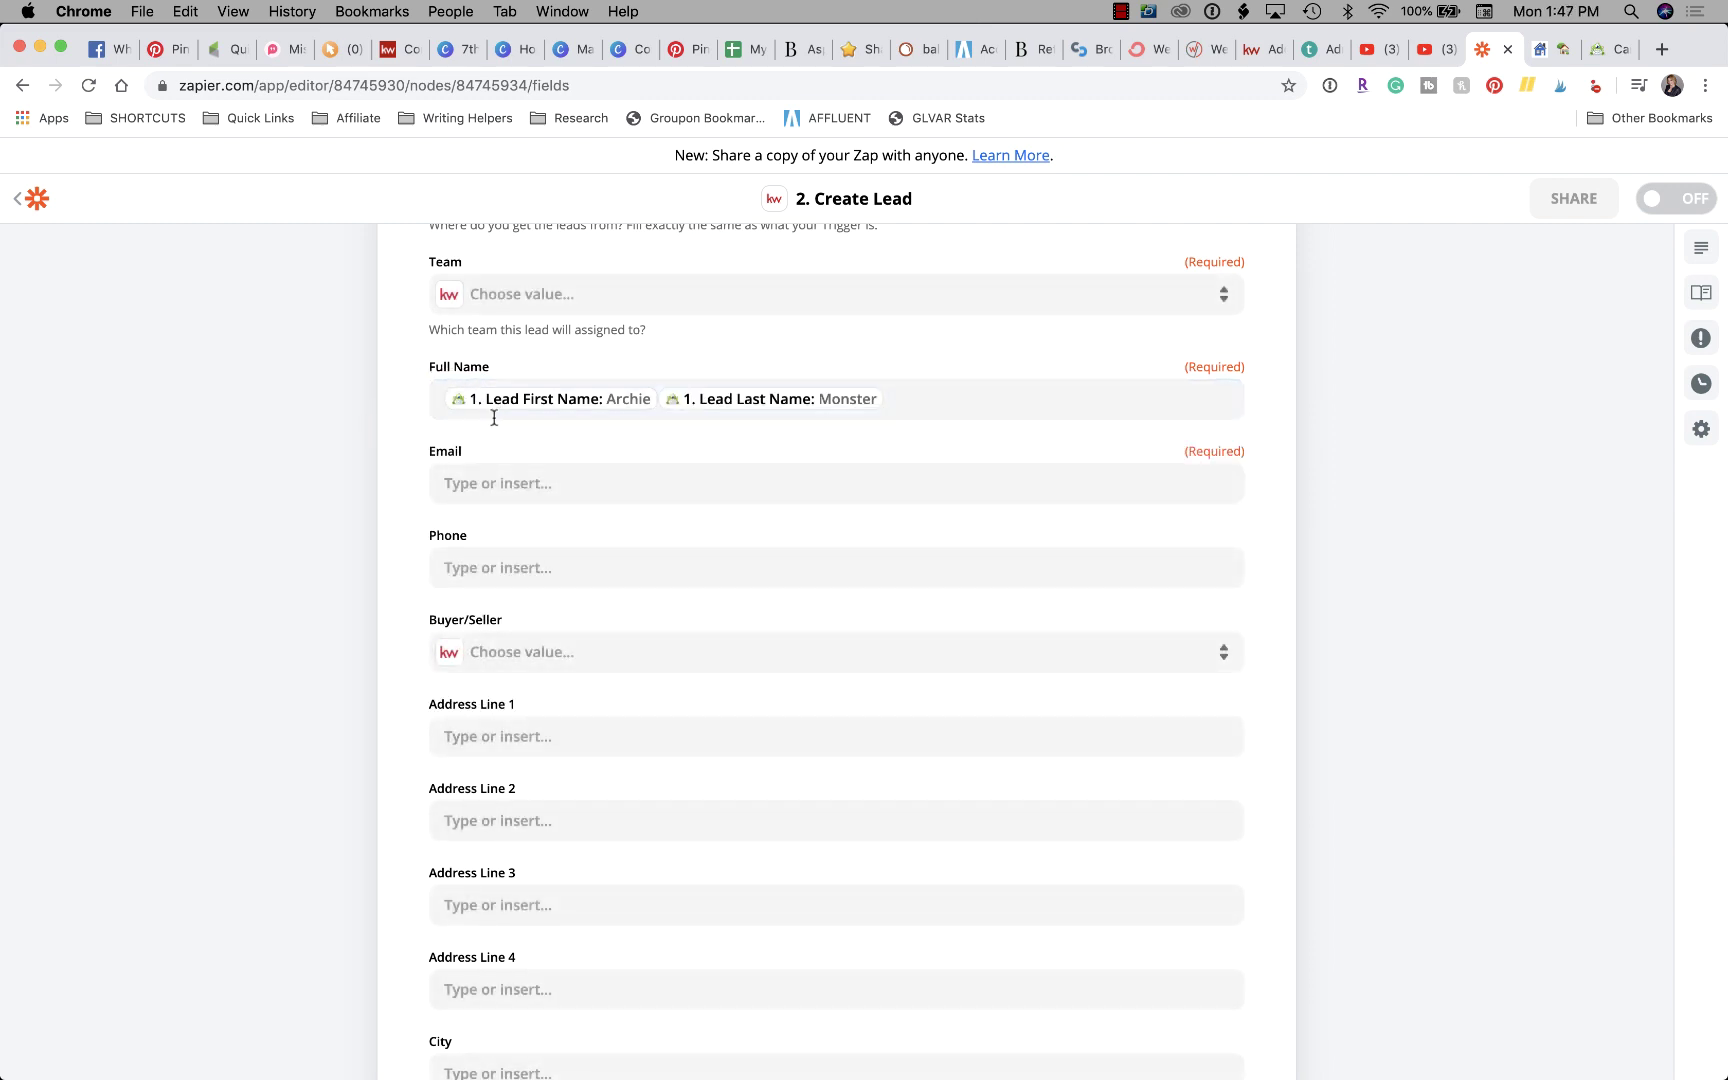
# Step: Map Email to the OptinMonster lead's email address
pyautogui.click(533, 490)
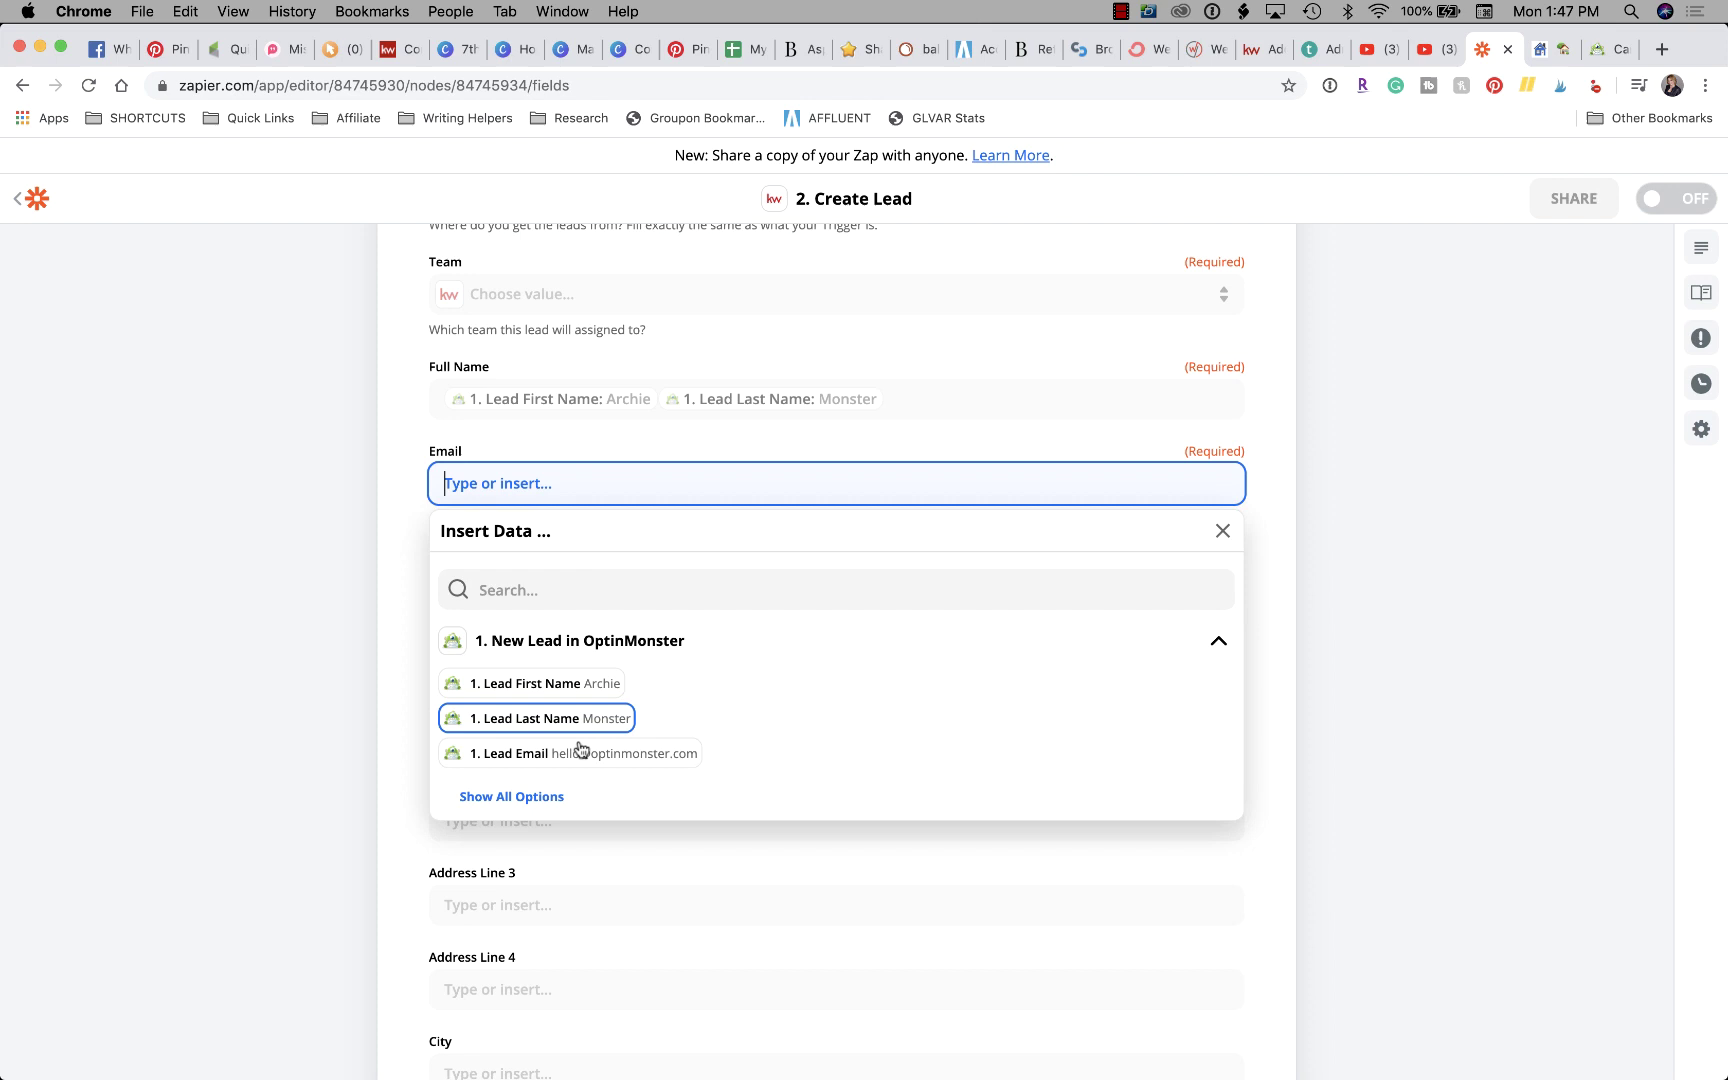
pyautogui.click(606, 762)
pyautogui.click(1450, 560)
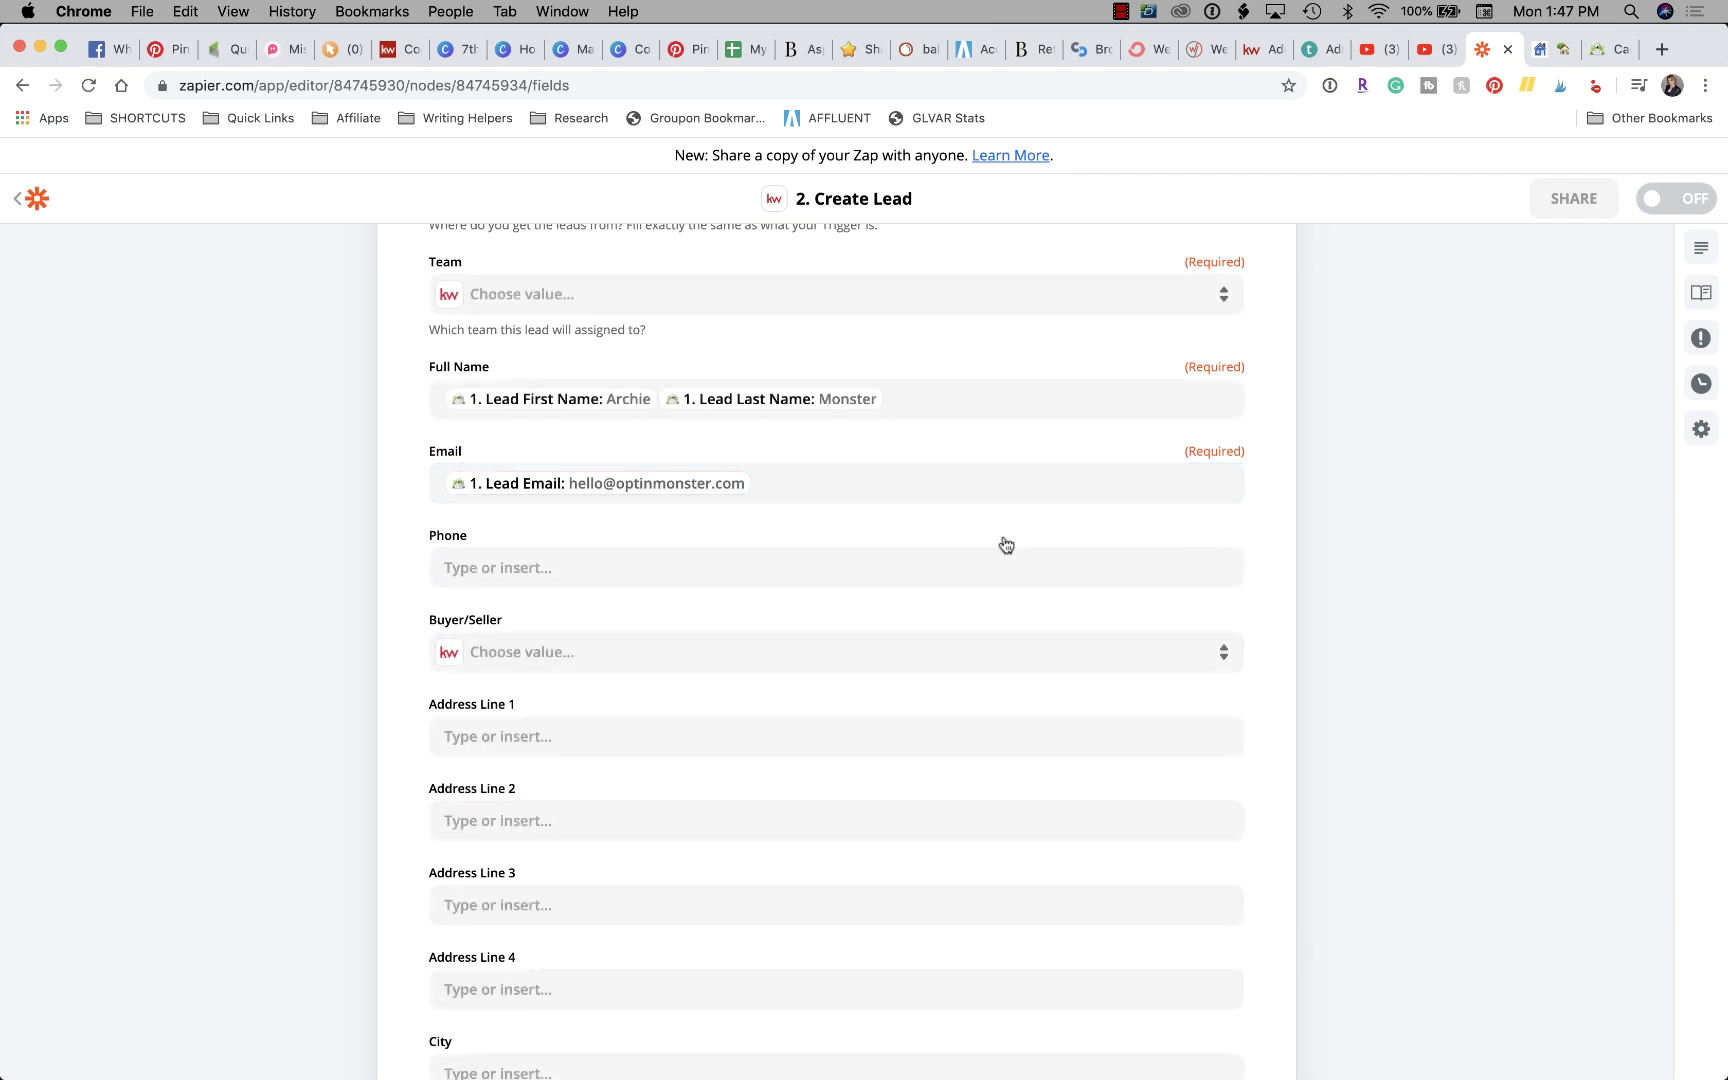
# Step: Map Phone to the lead's phone number from the full lead field list
pyautogui.scroll(-1, 756, 544)
pyautogui.click(540, 477)
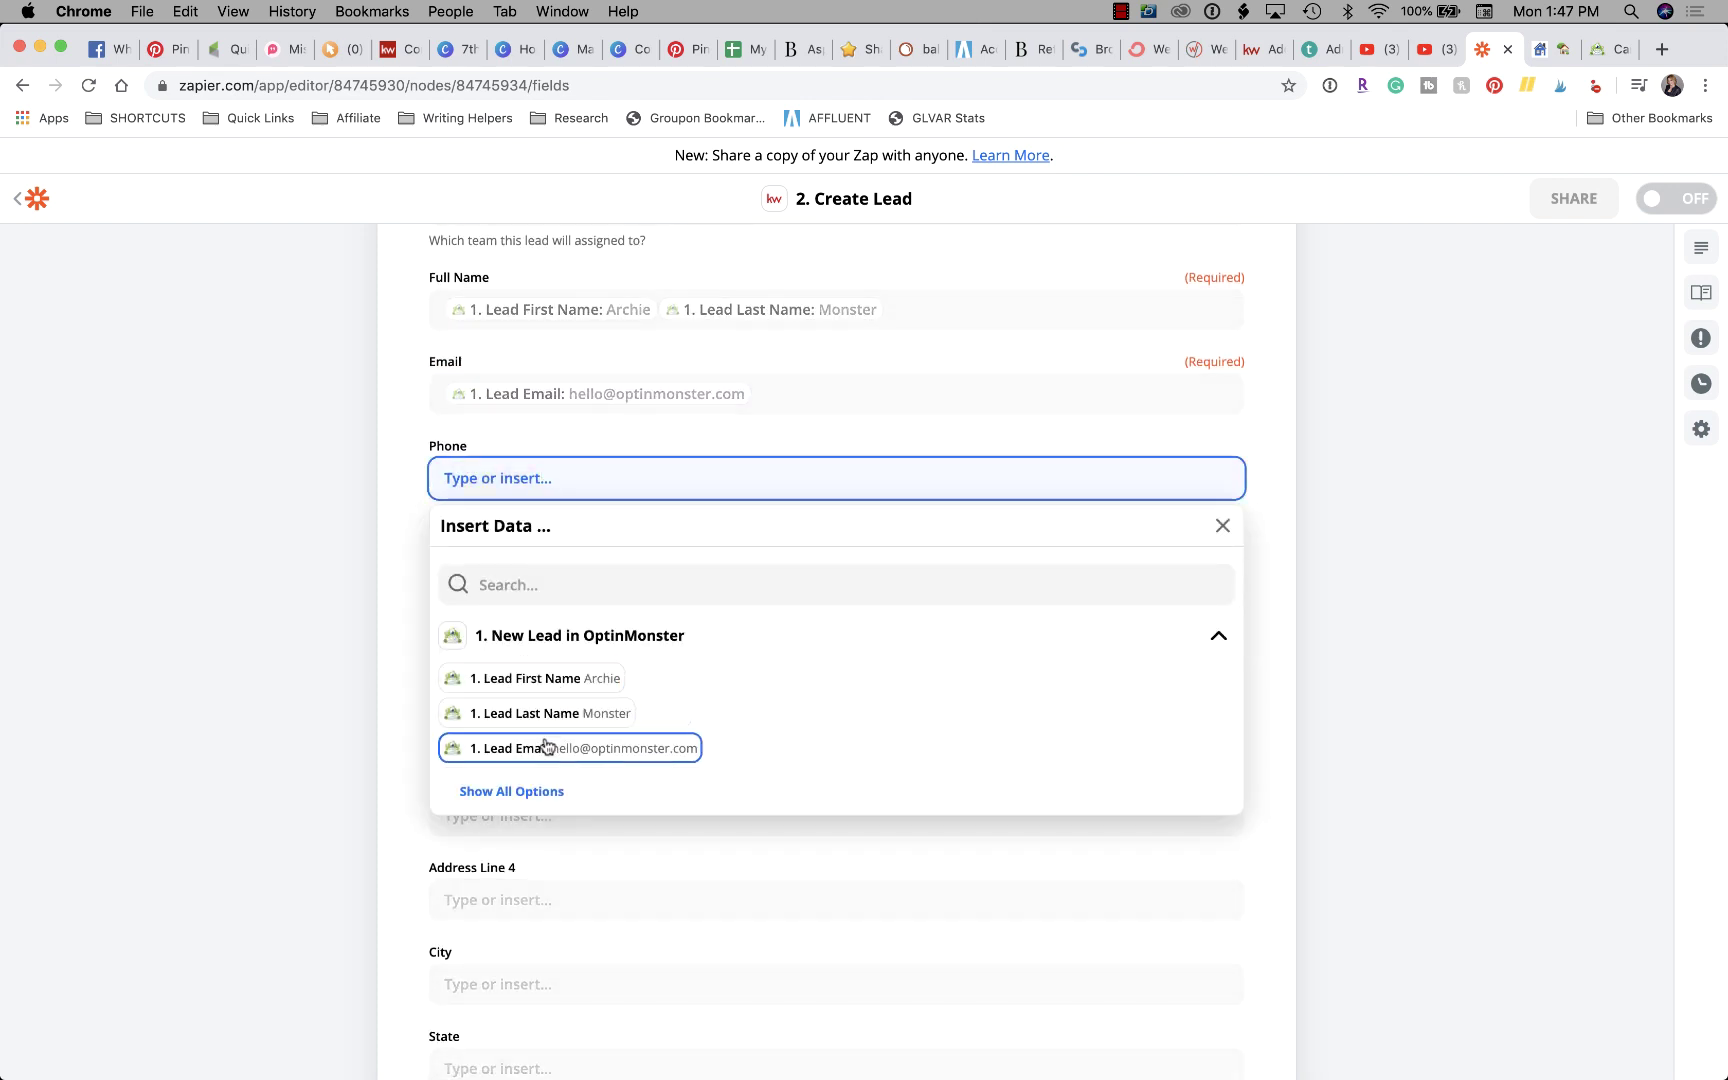
pyautogui.click(511, 793)
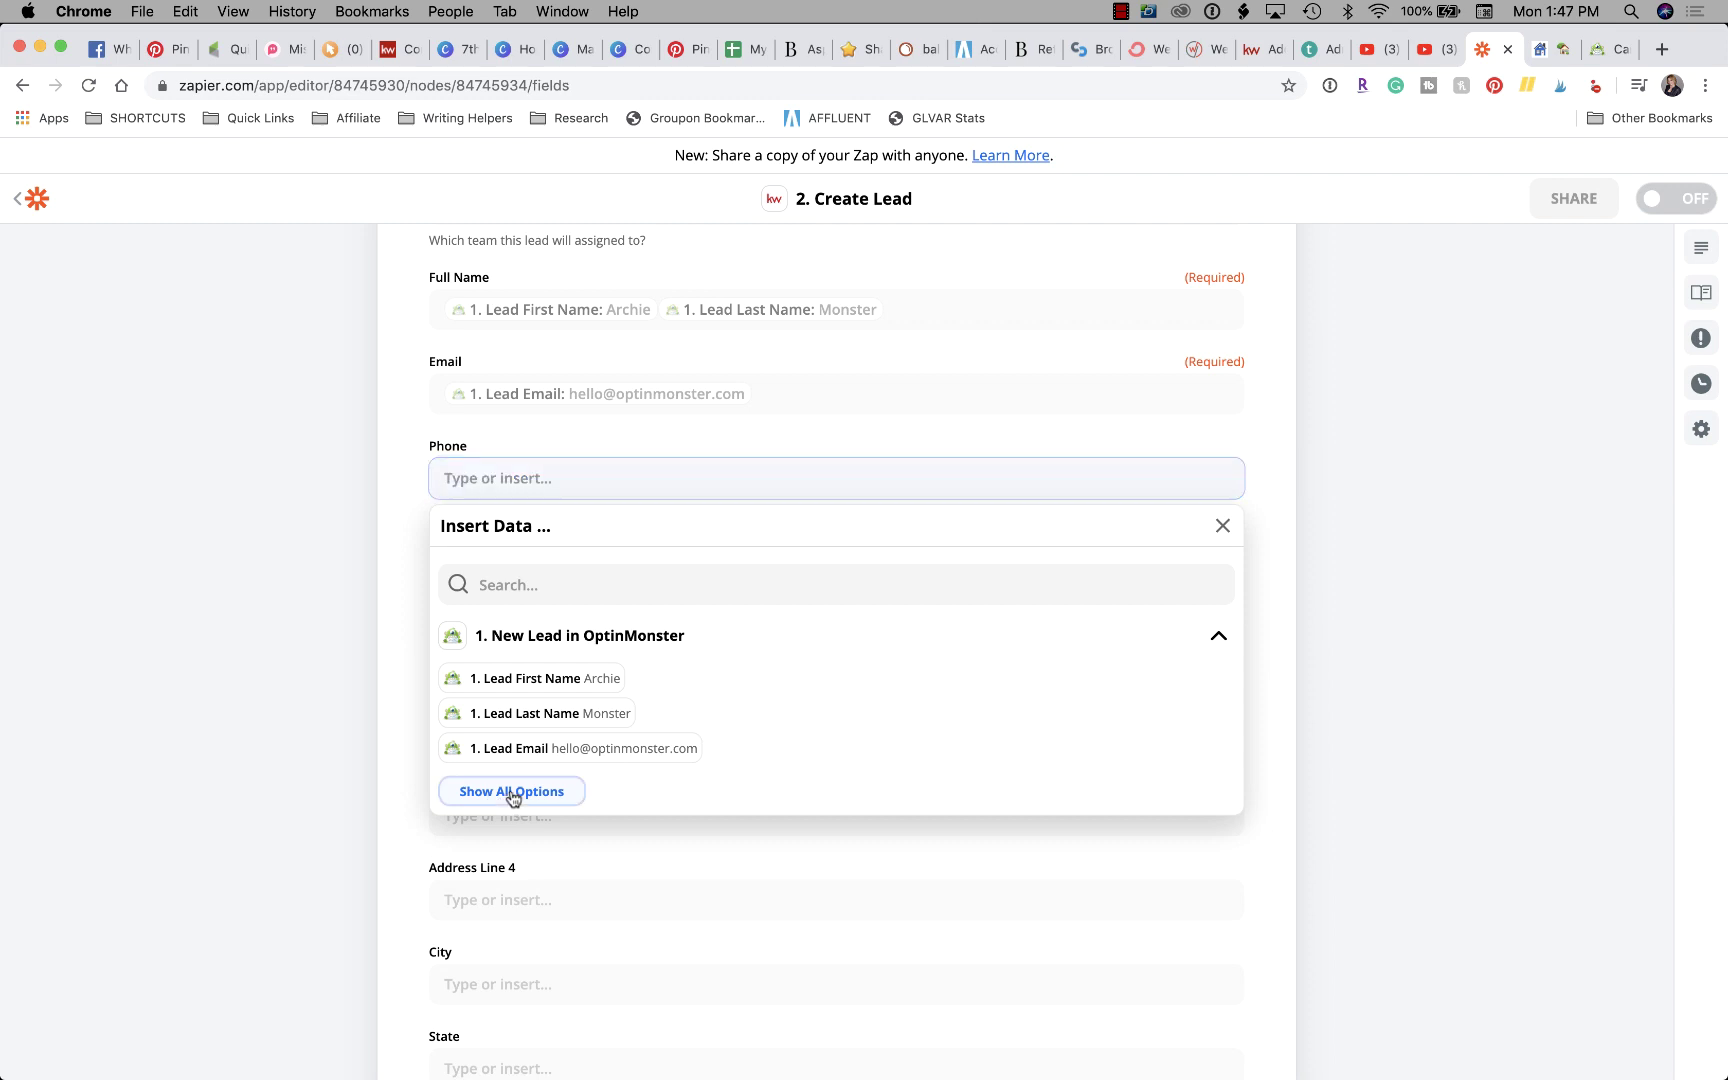
pyautogui.scroll(-1, 513, 797)
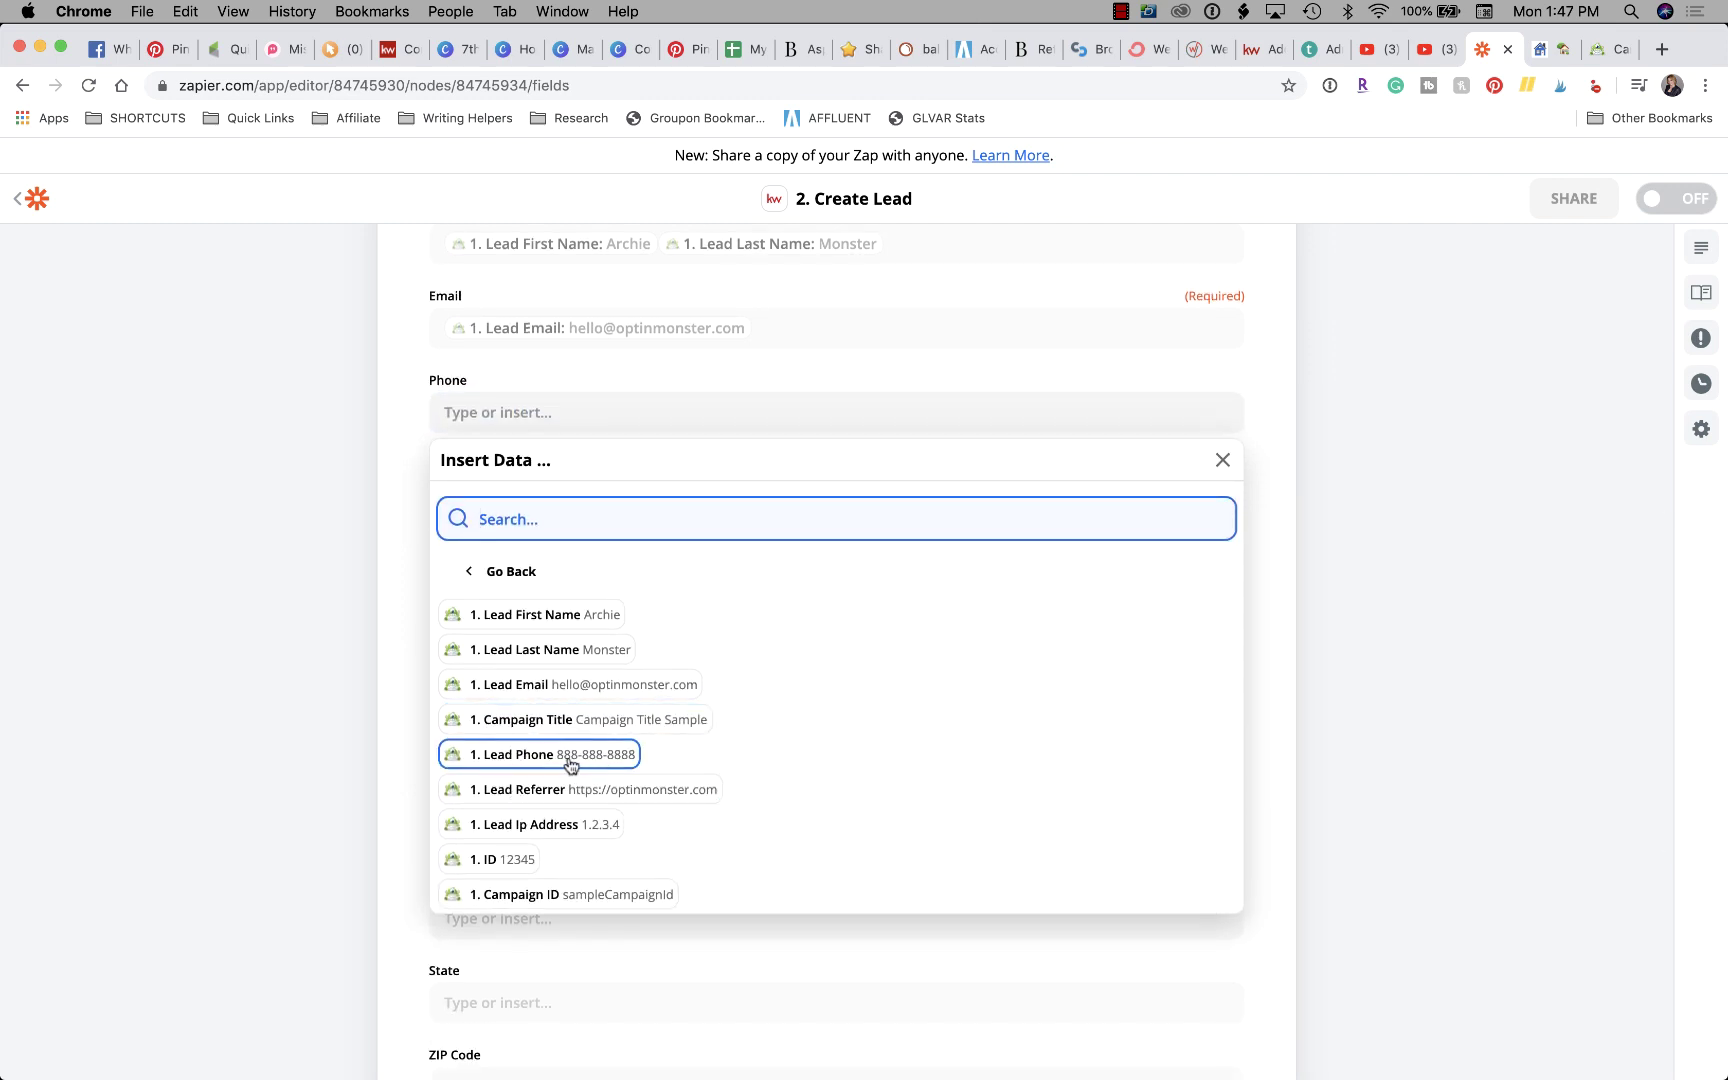
pyautogui.click(588, 766)
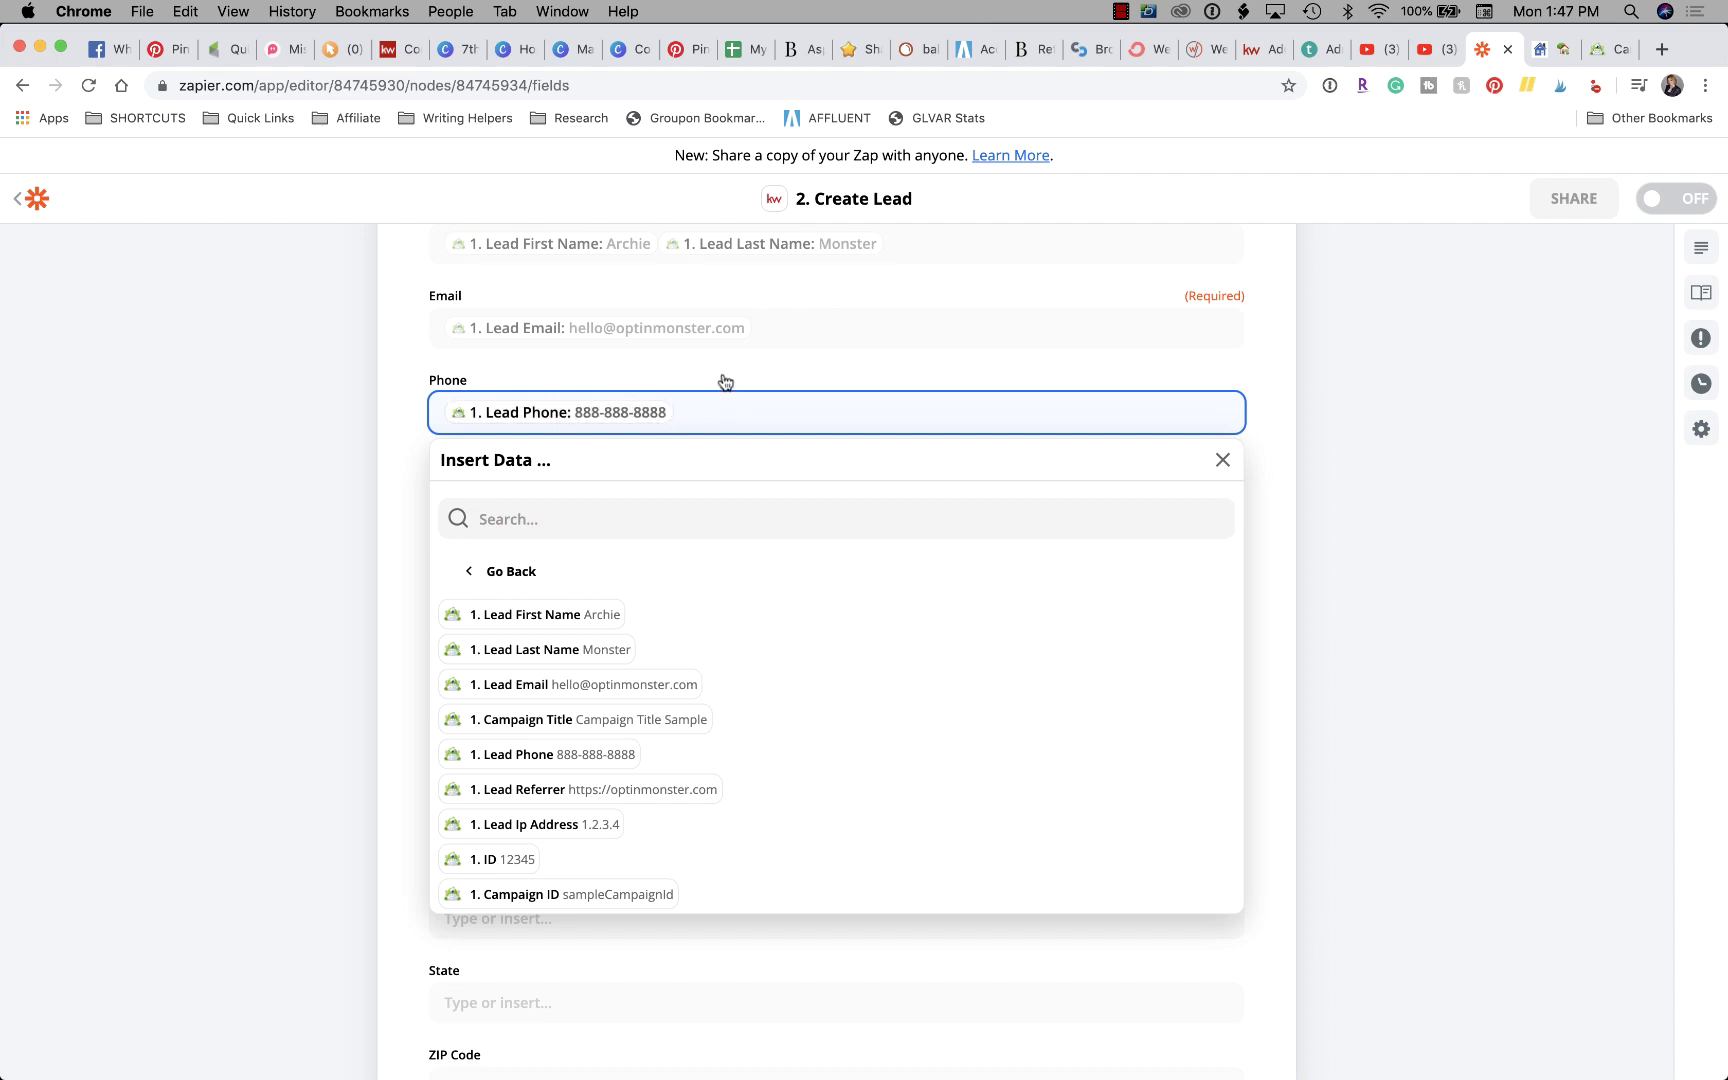
pyautogui.click(323, 469)
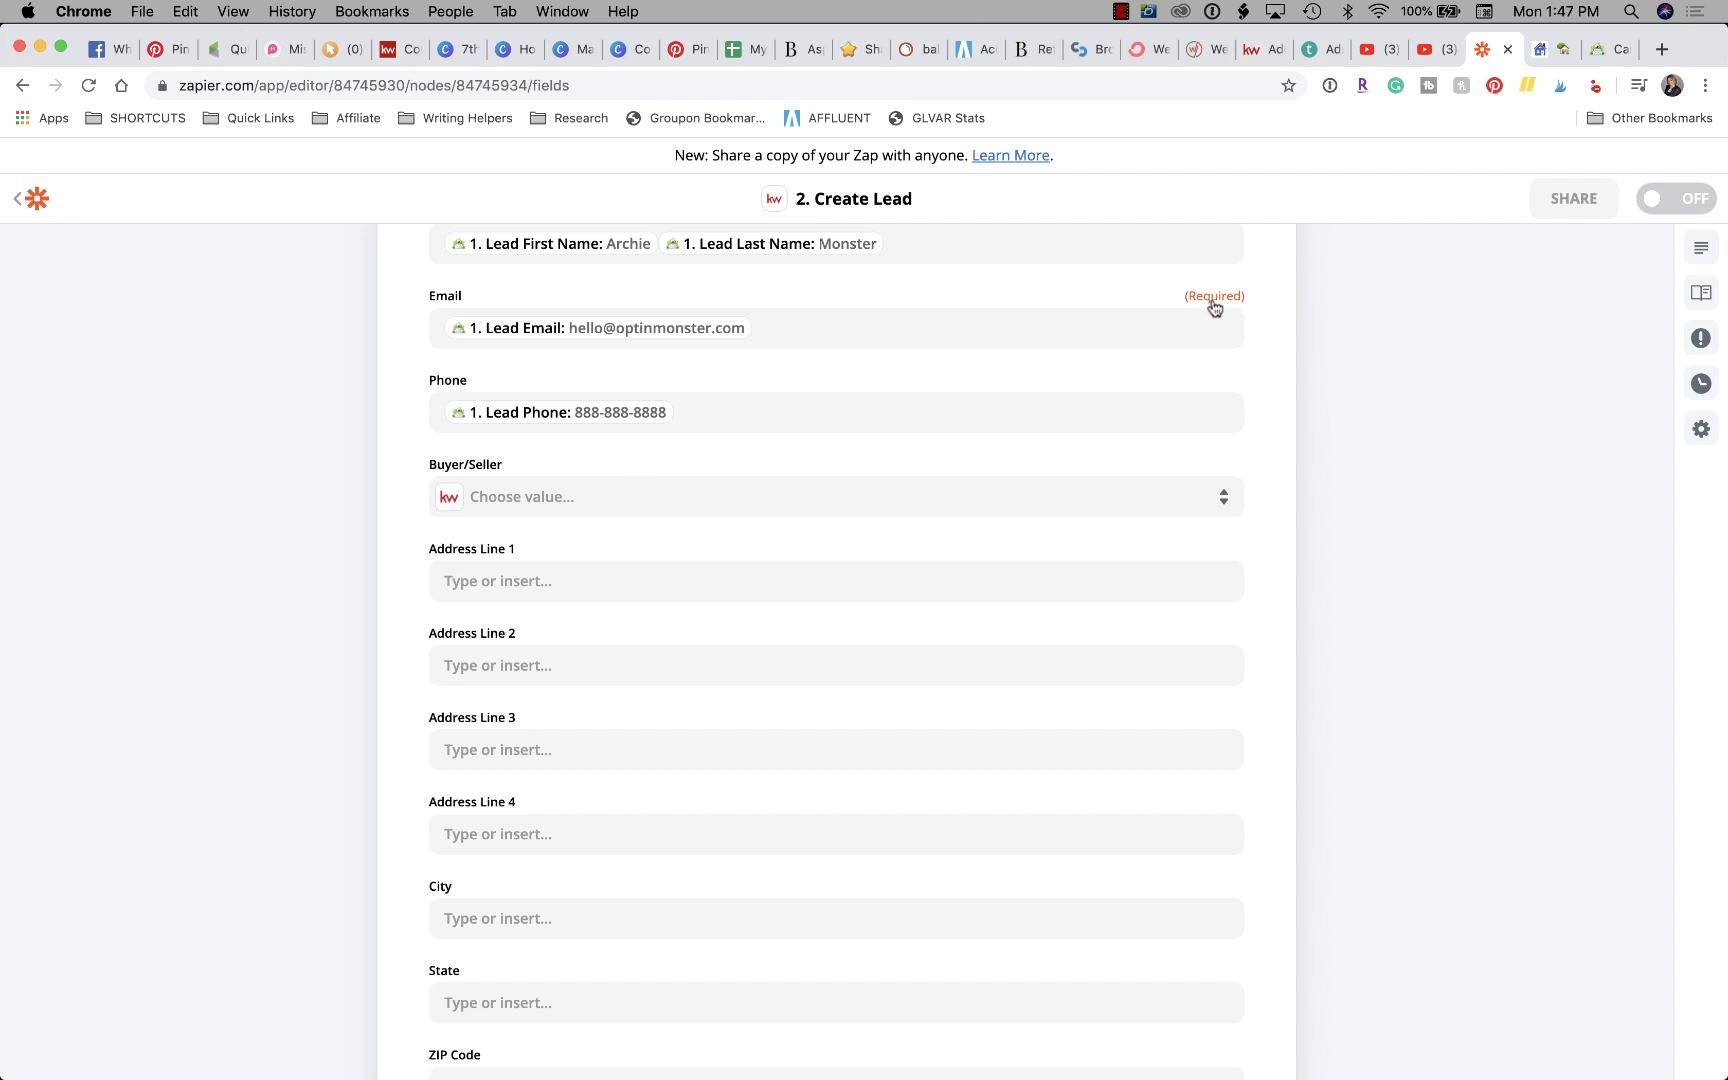
# Step: Set Buyer/Seller to Buyer, leave Address Line 1 empty, and return to the form's top
pyautogui.click(548, 500)
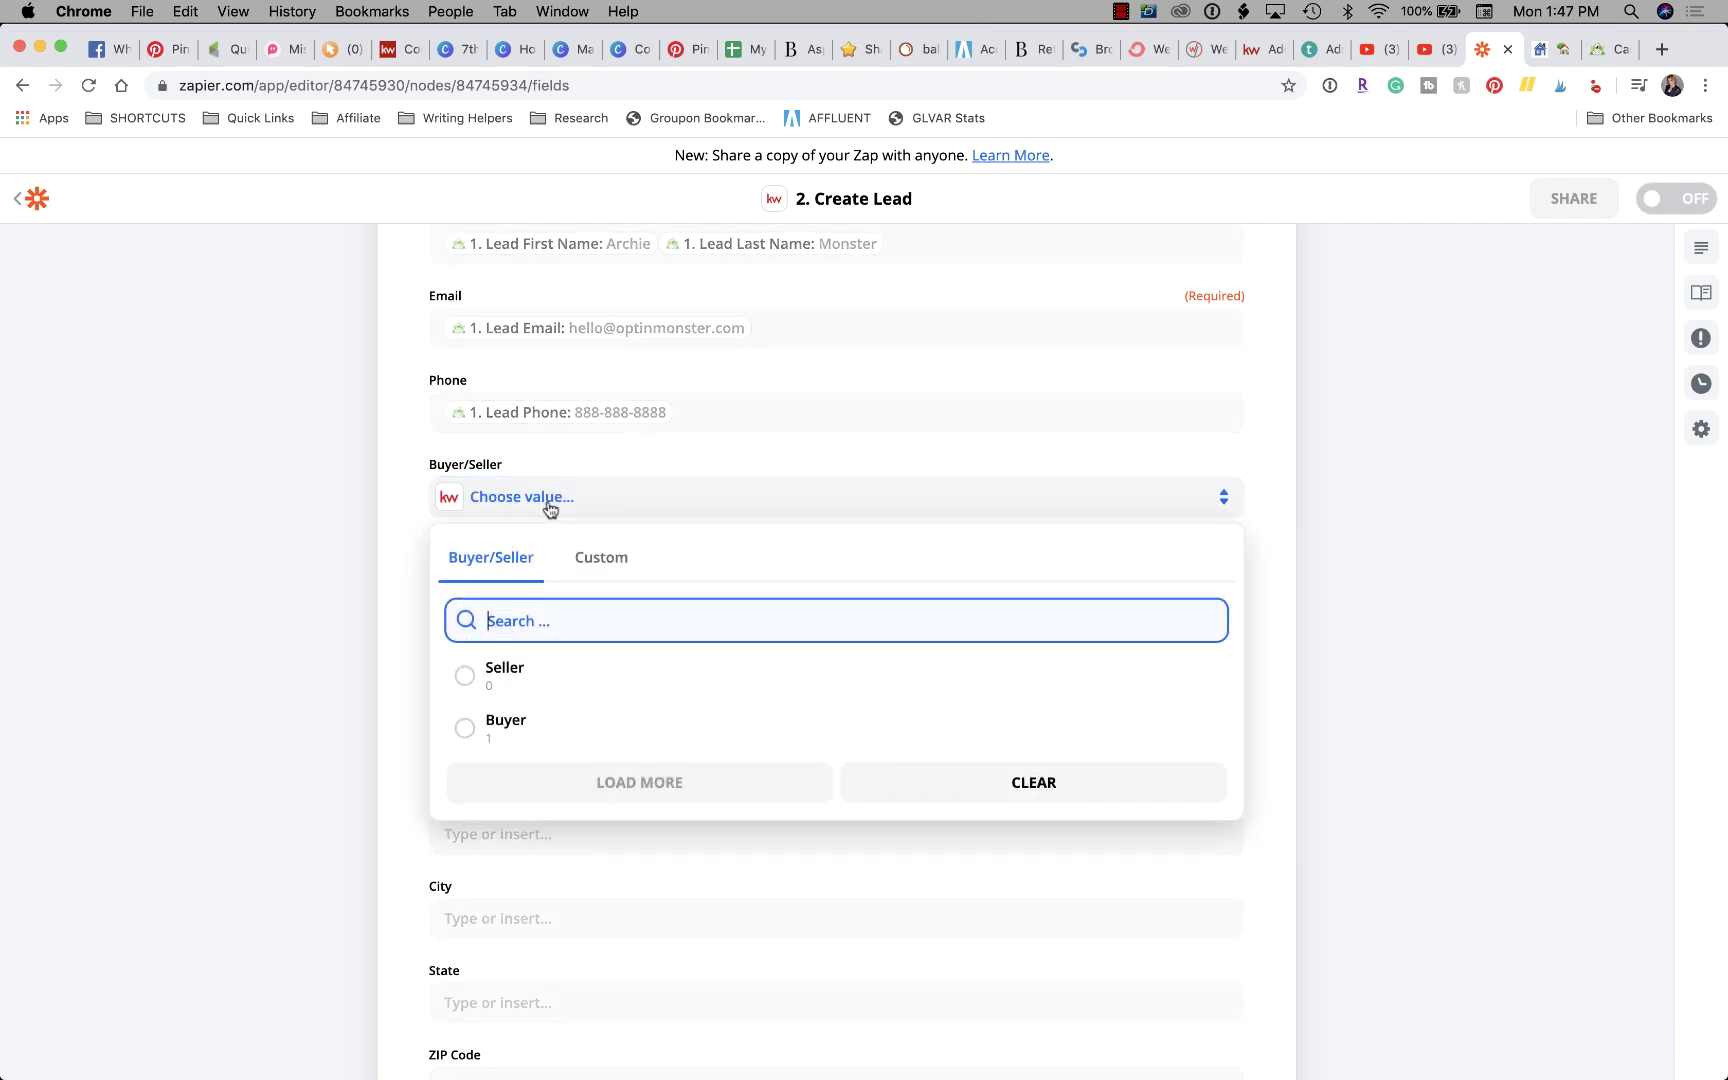
pyautogui.click(513, 733)
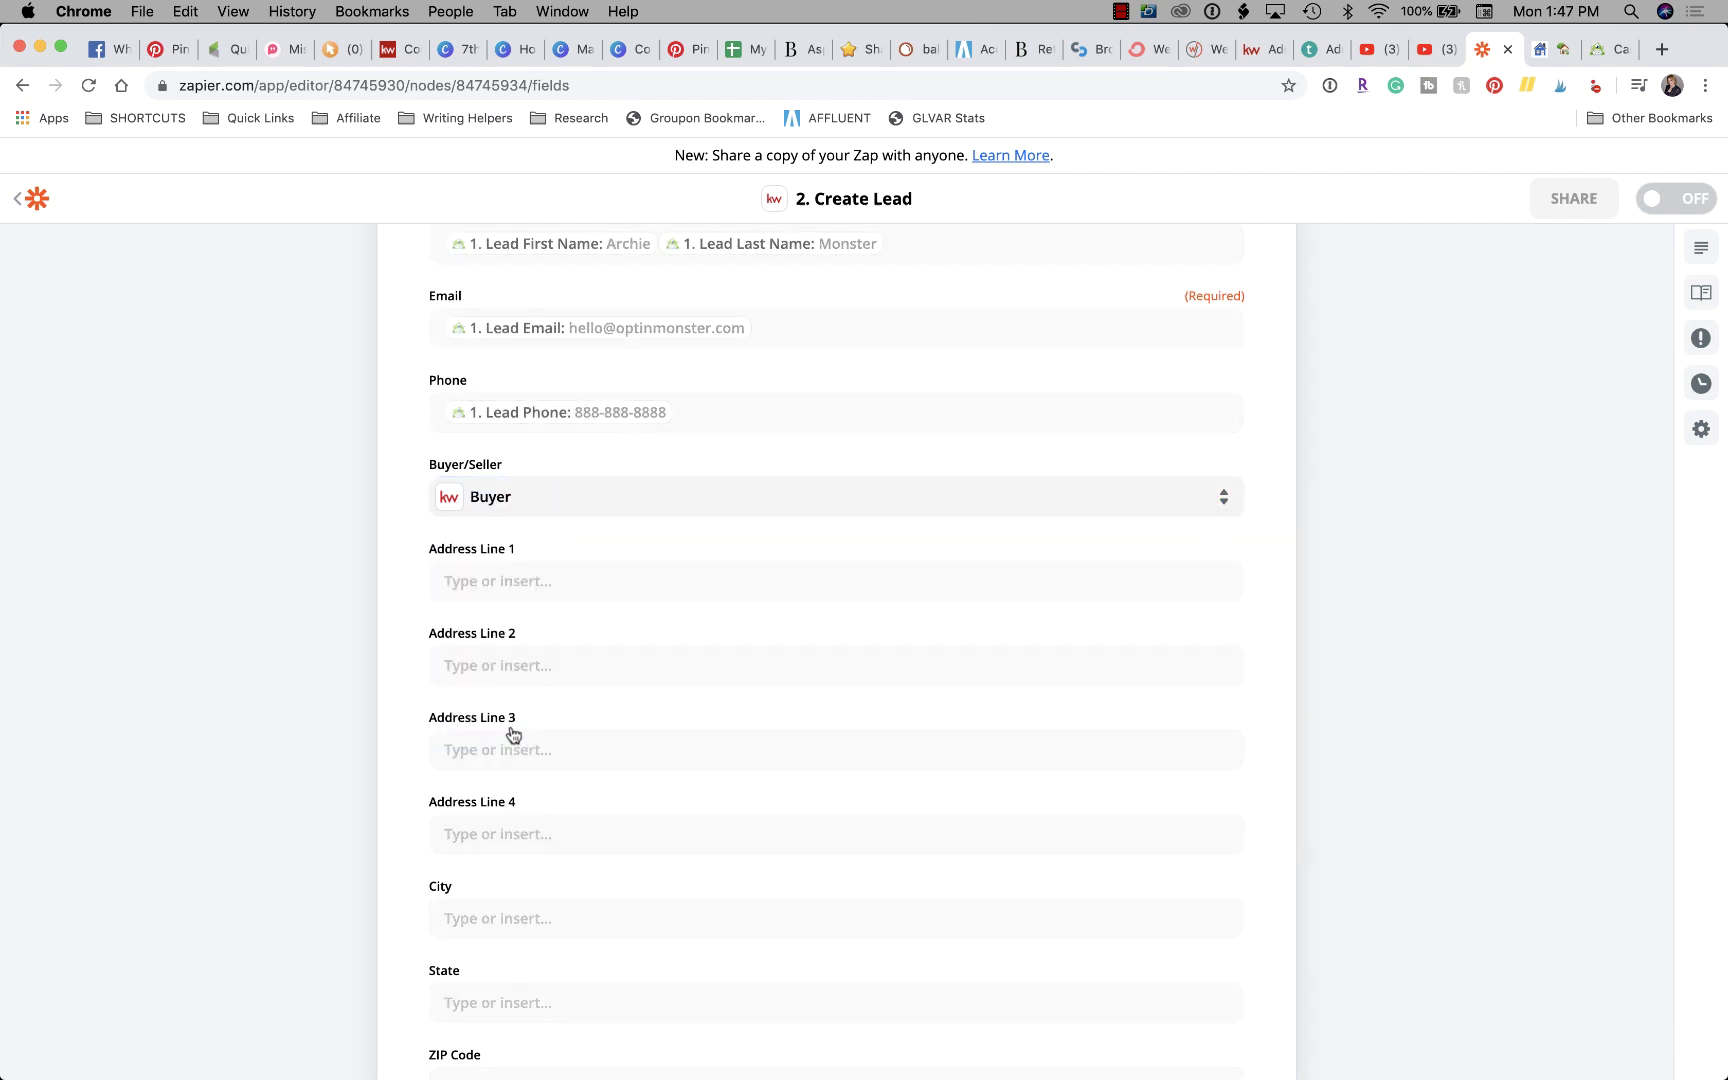
pyautogui.click(540, 582)
pyautogui.click(516, 897)
pyautogui.scroll(-3, 516, 900)
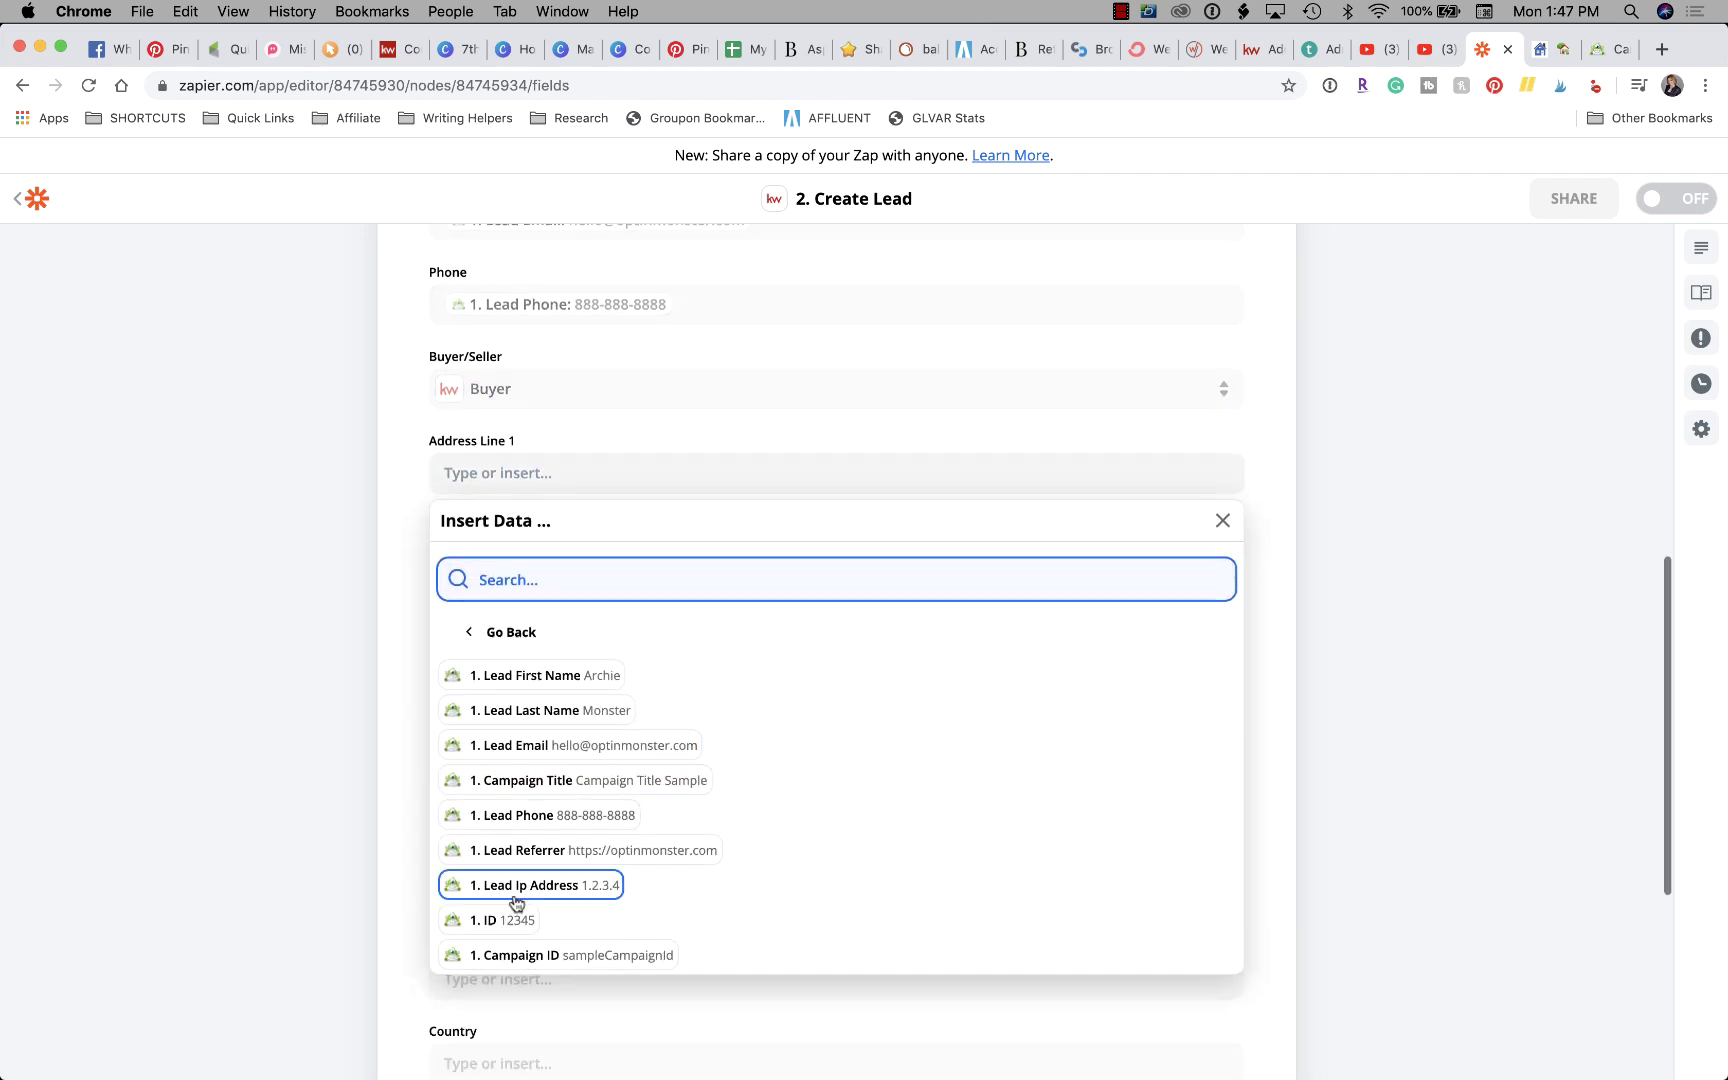
pyautogui.click(274, 714)
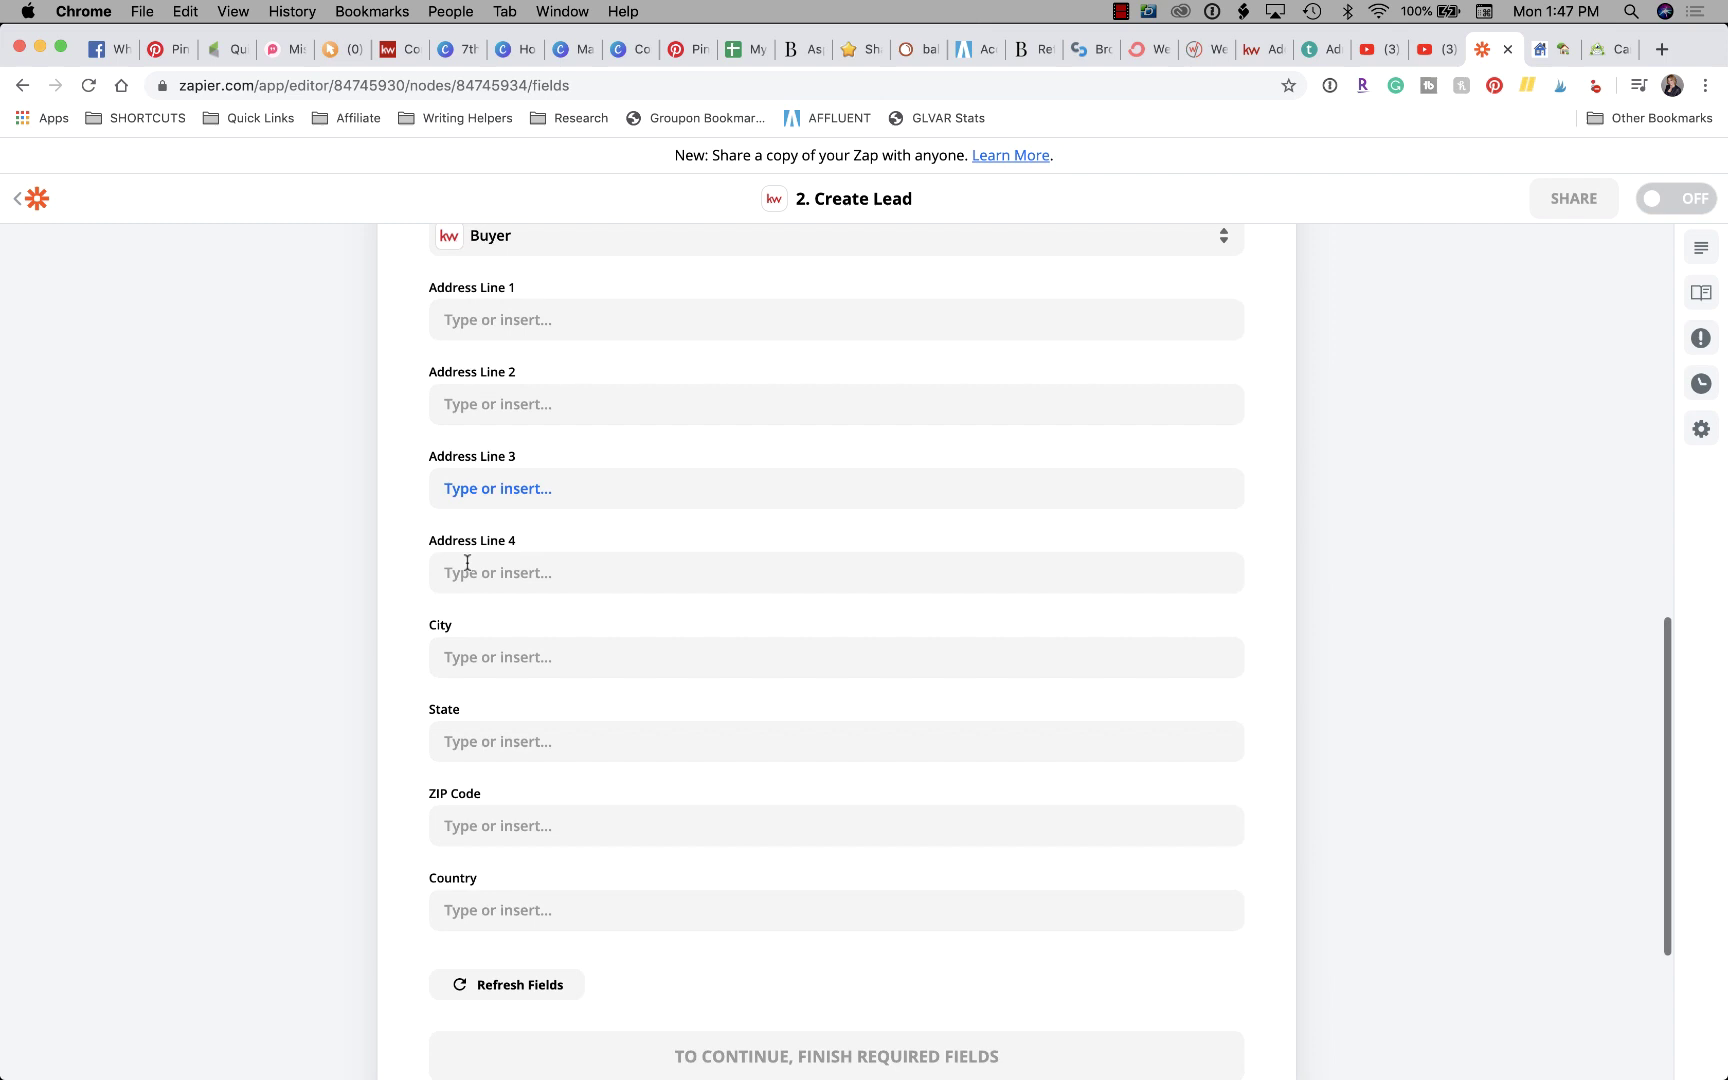
pyautogui.scroll(-6, 467, 563)
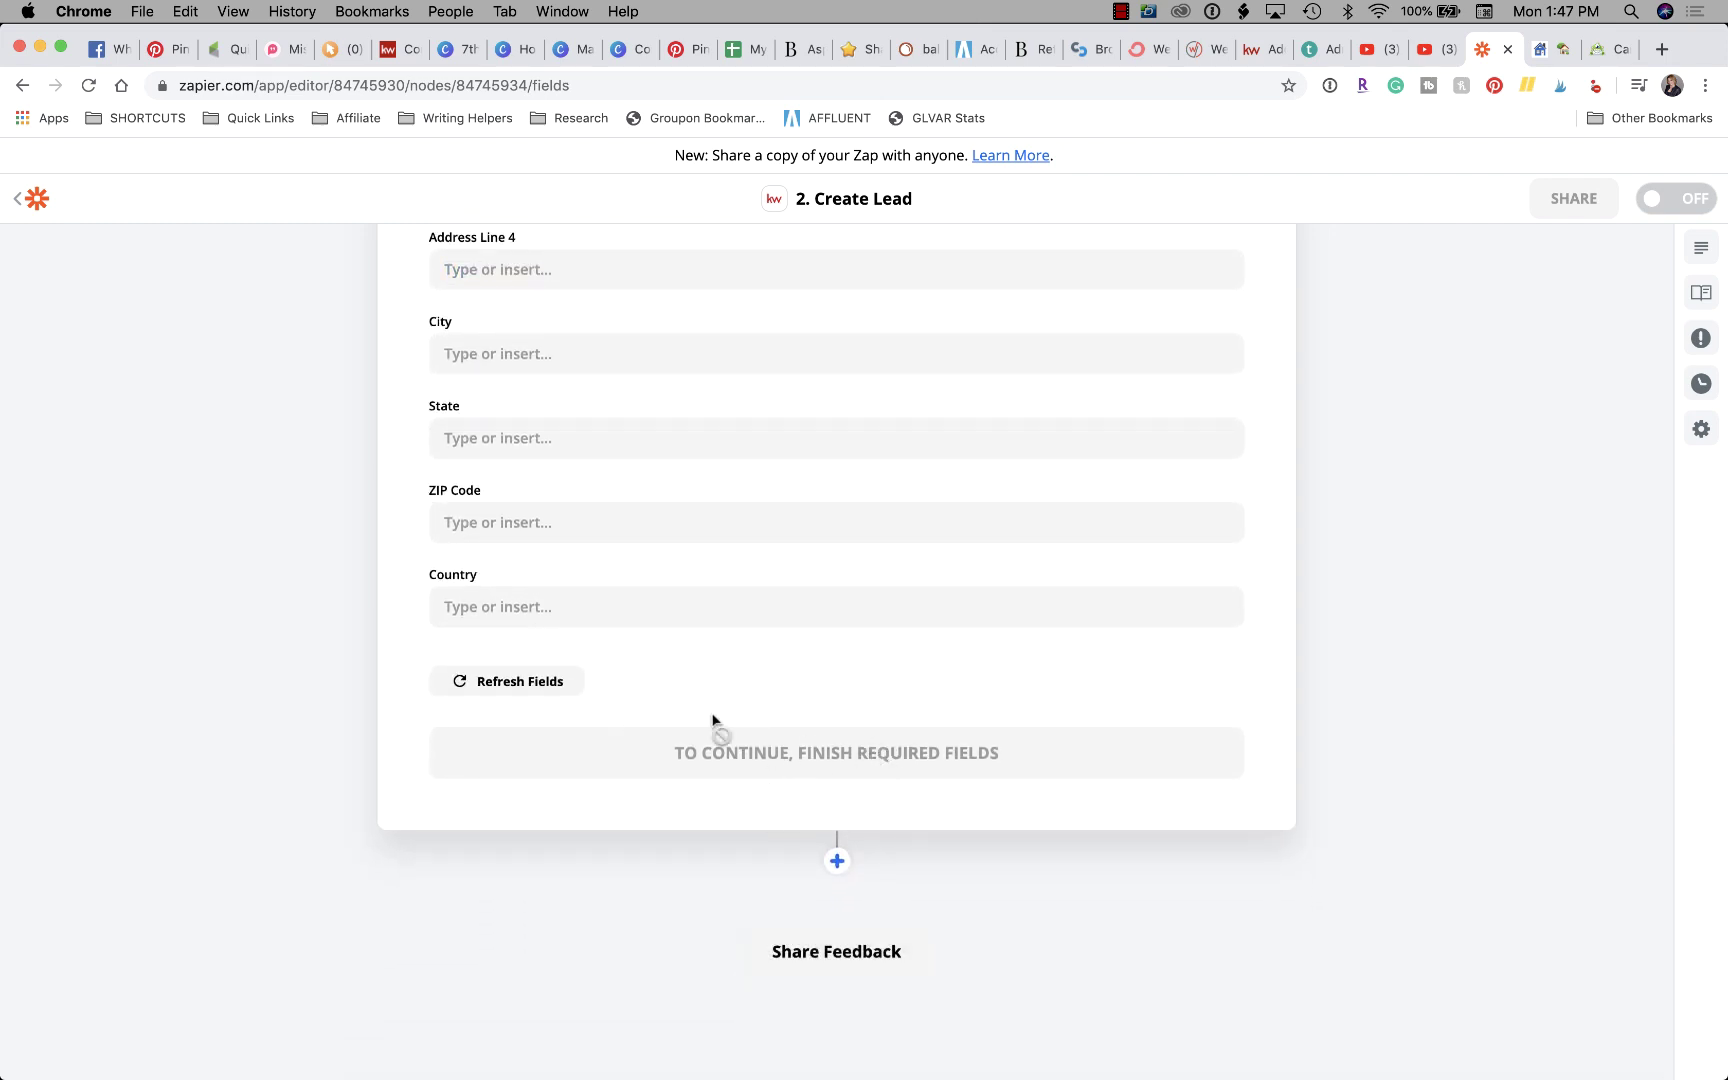
pyautogui.scroll(11, 801, 755)
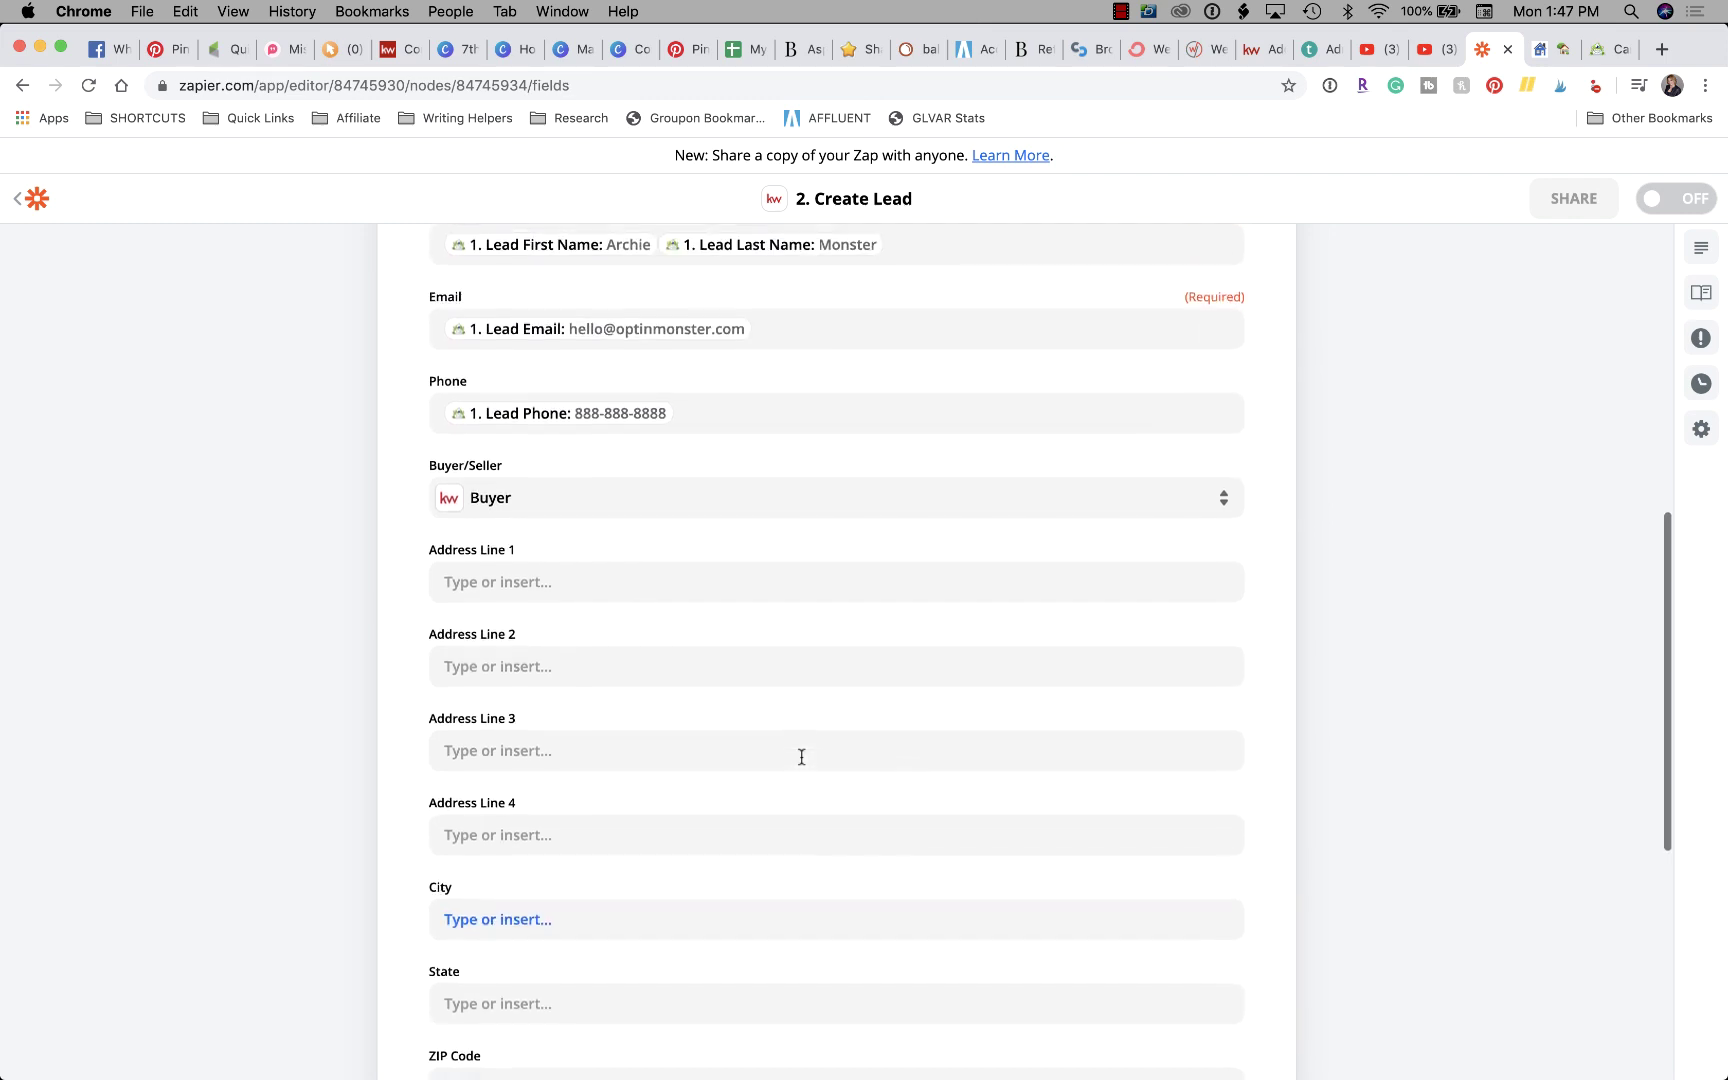
pyautogui.scroll(9, 801, 756)
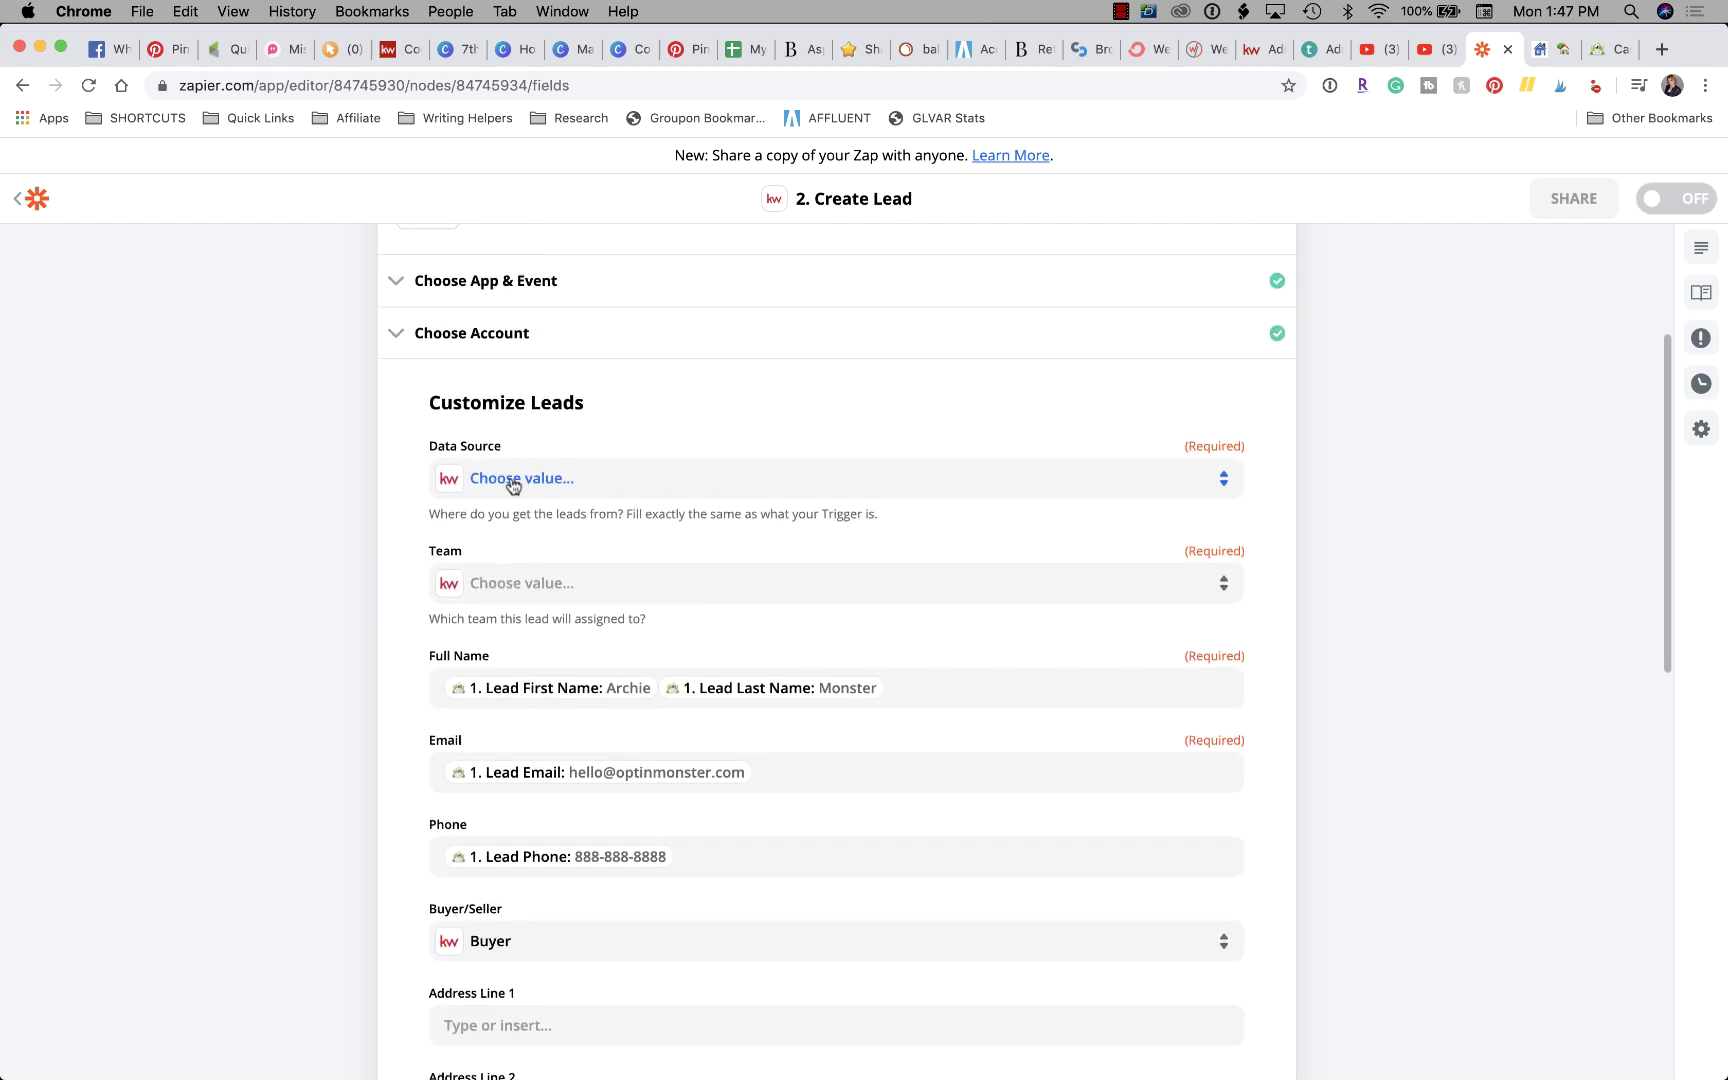
# Step: Set the Create Lead Data Source to the custom OptinMonster value 1. Lead Referrer
pyautogui.click(516, 484)
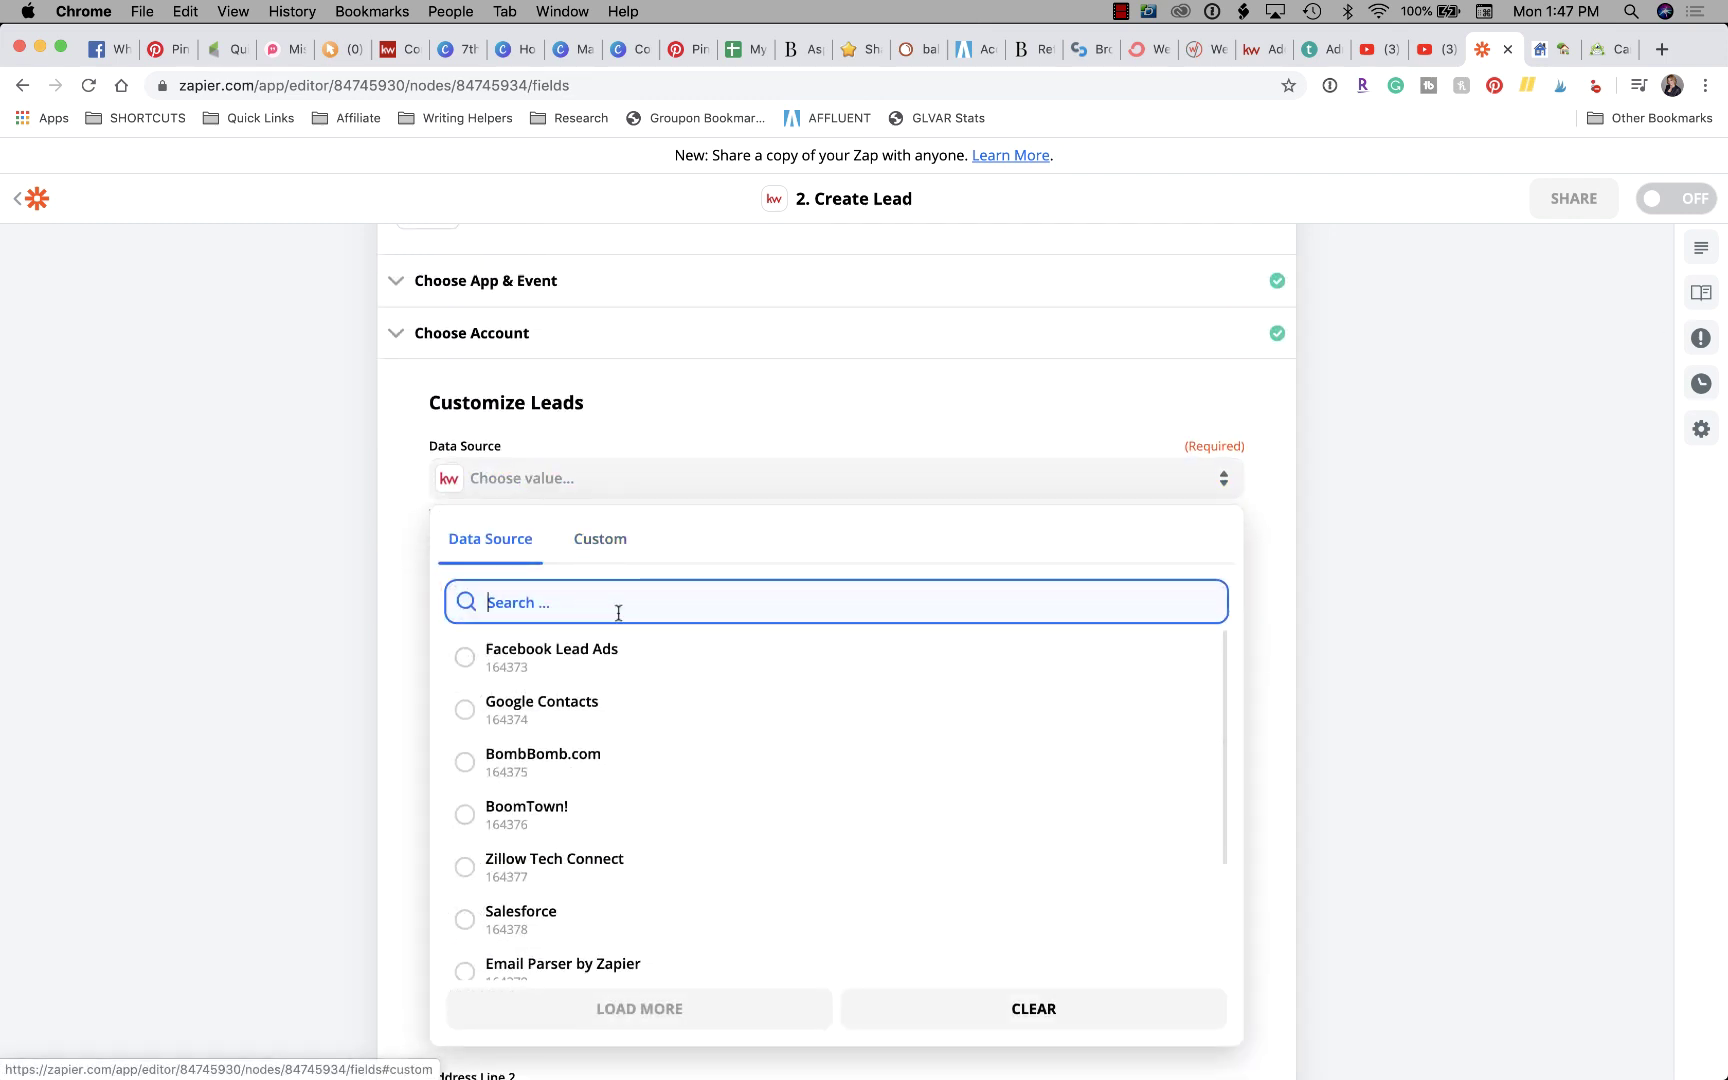
pyautogui.scroll(-5, 600, 771)
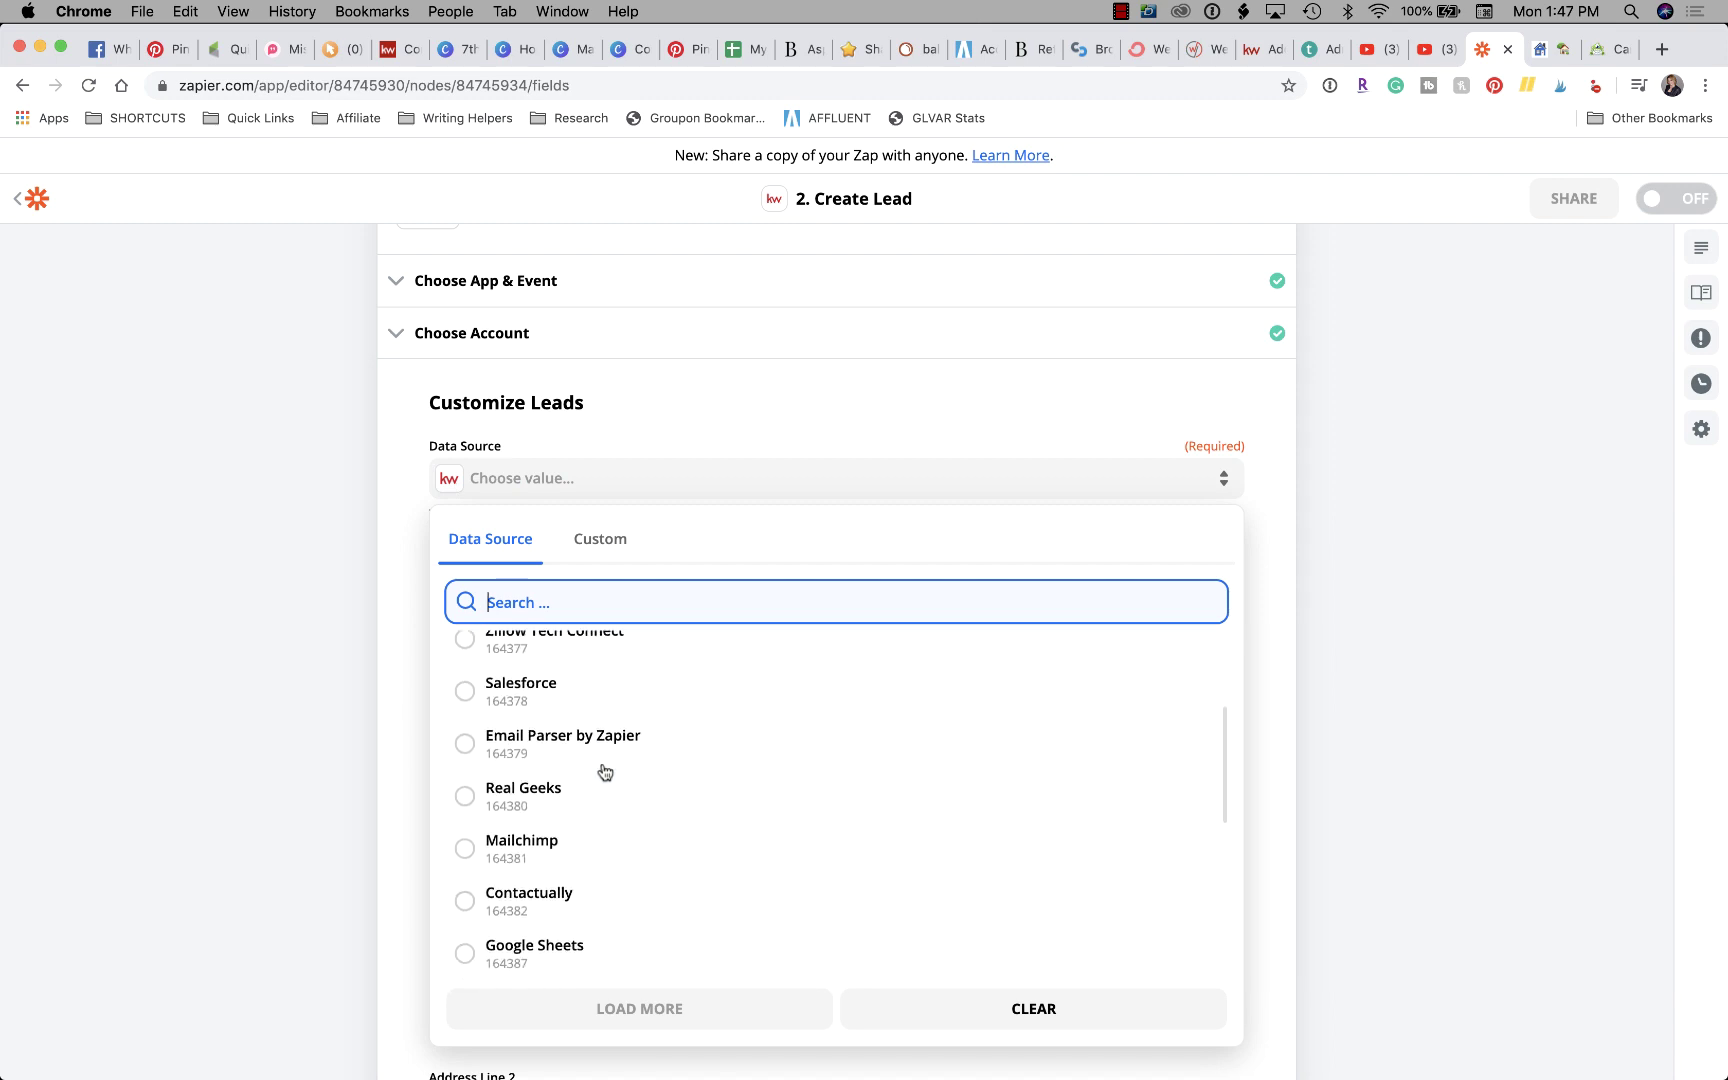
pyautogui.scroll(-2, 605, 771)
pyautogui.write('optin')
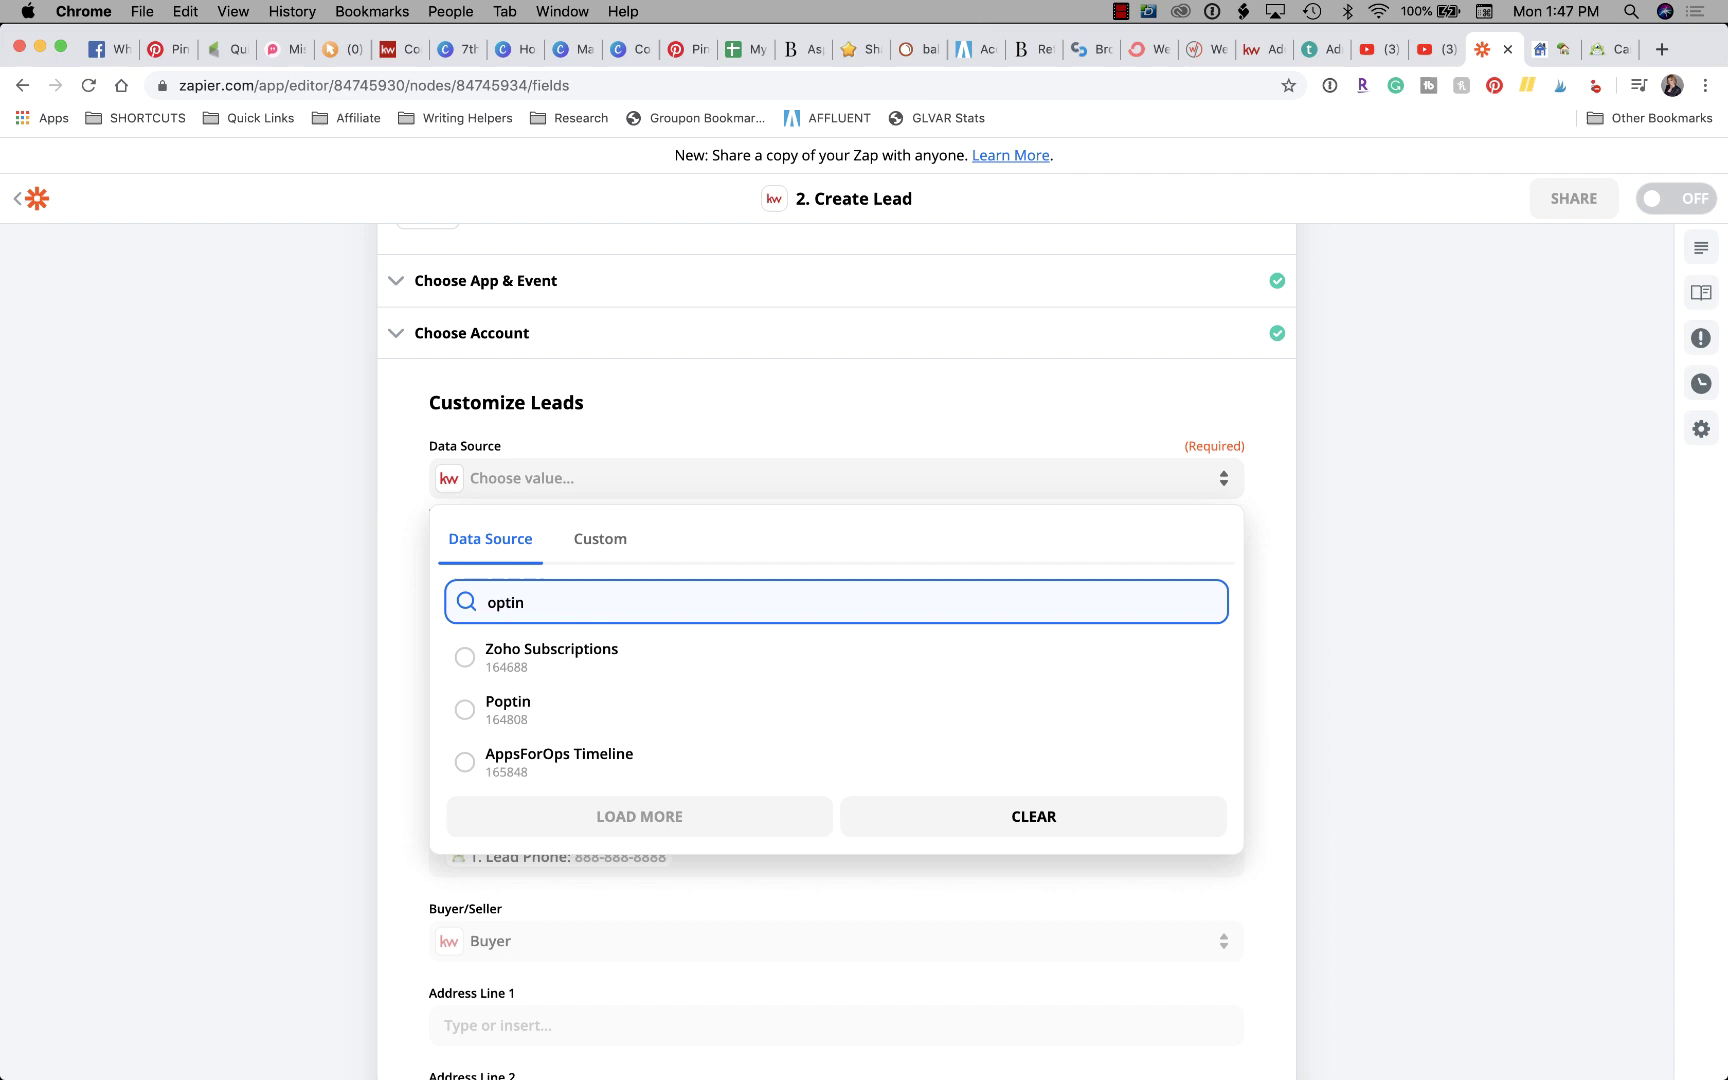
pyautogui.click(591, 543)
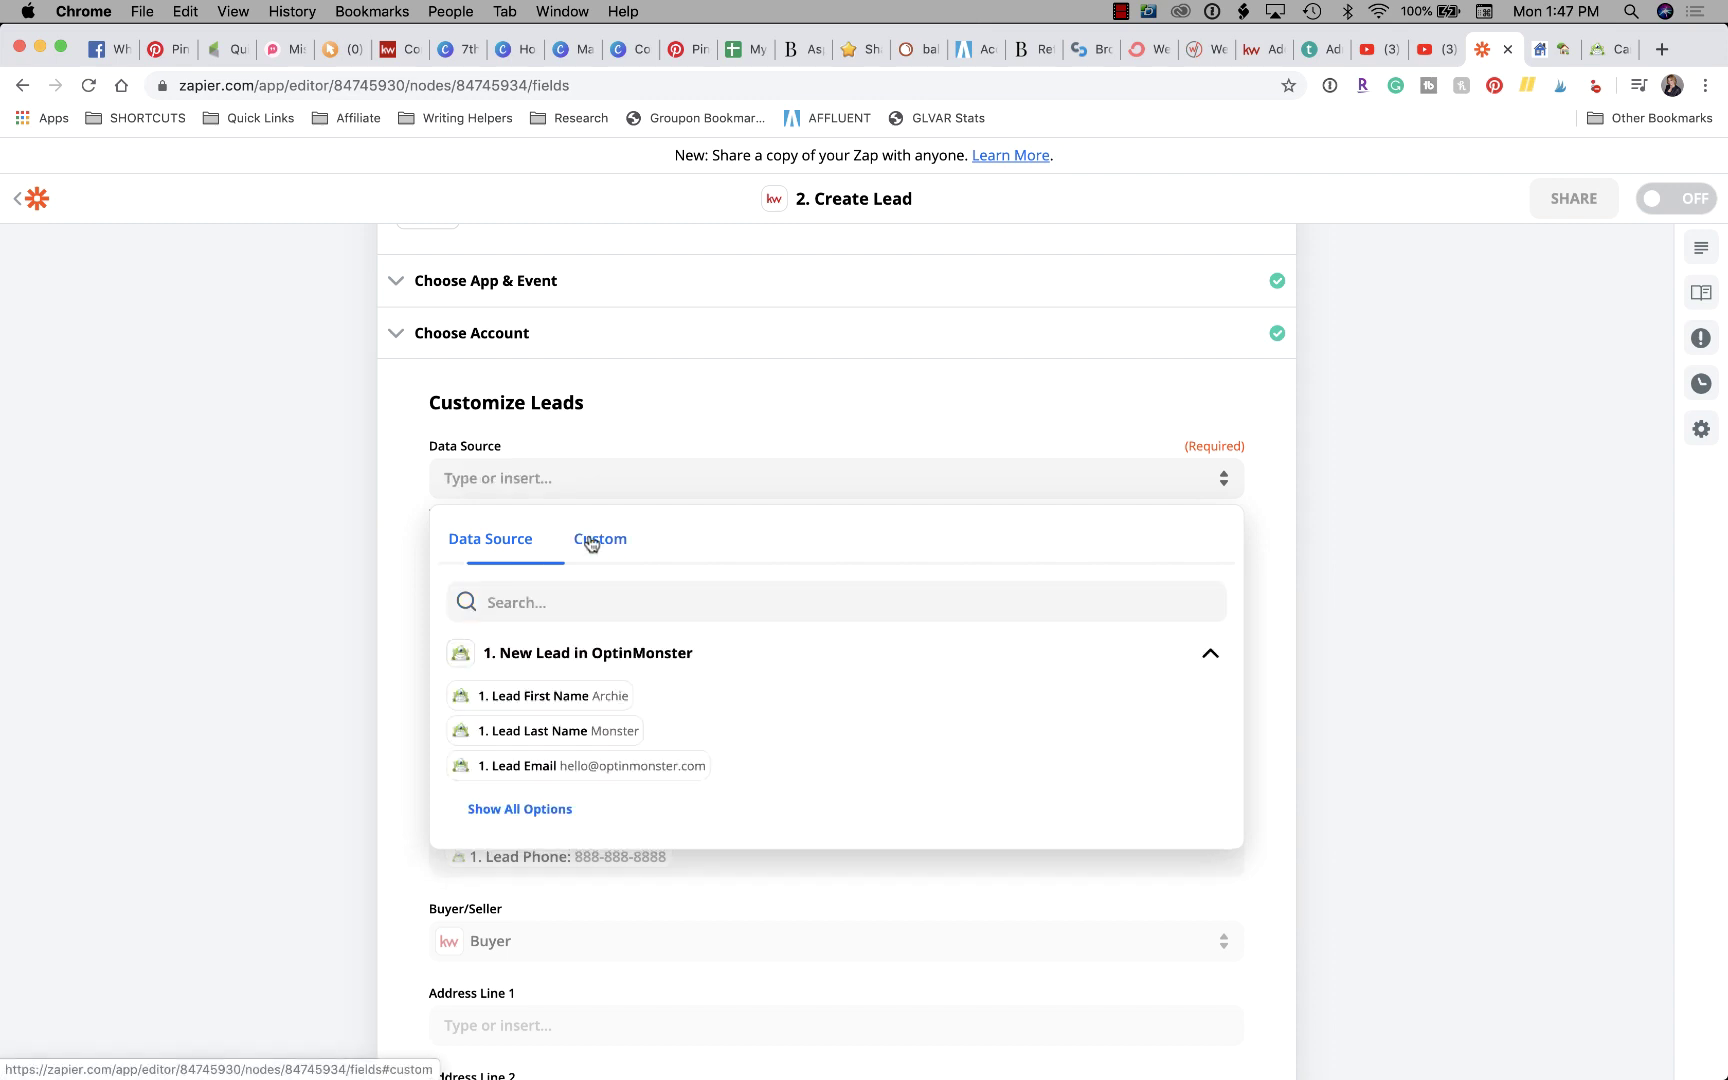
pyautogui.click(530, 600)
pyautogui.write('o')
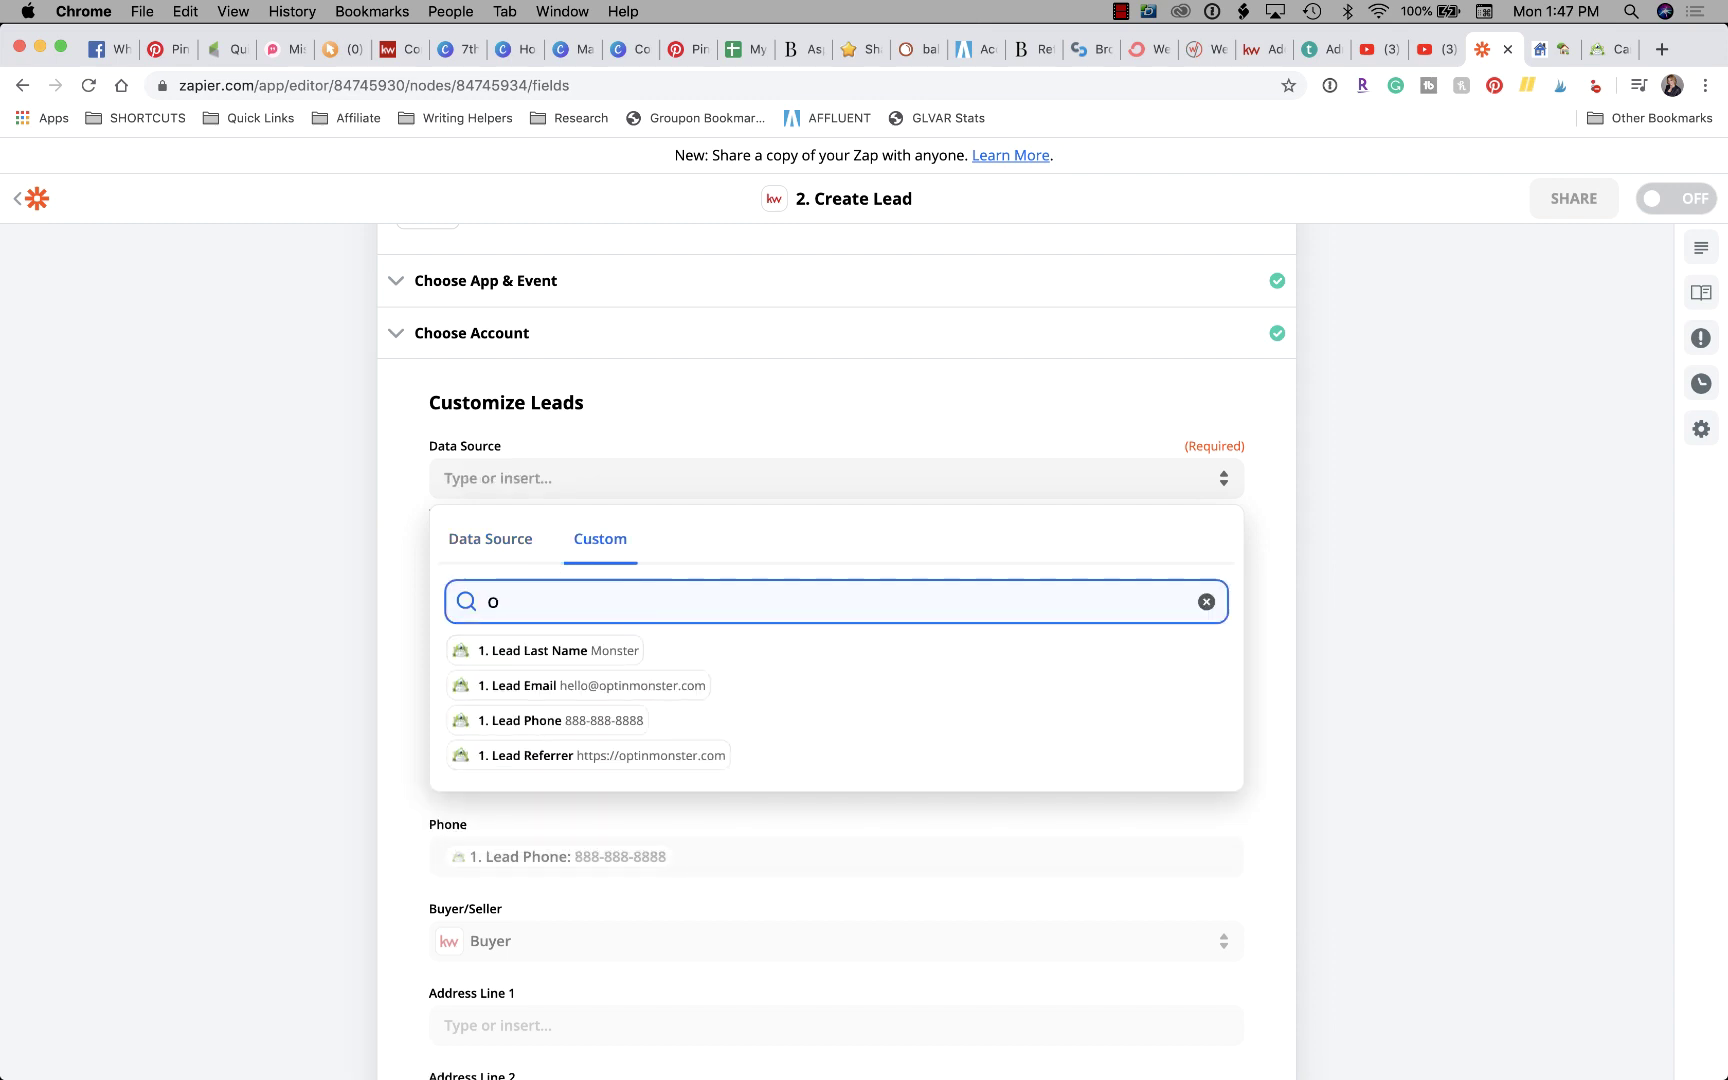
pyautogui.press('BackSpace')
pyautogui.click(548, 810)
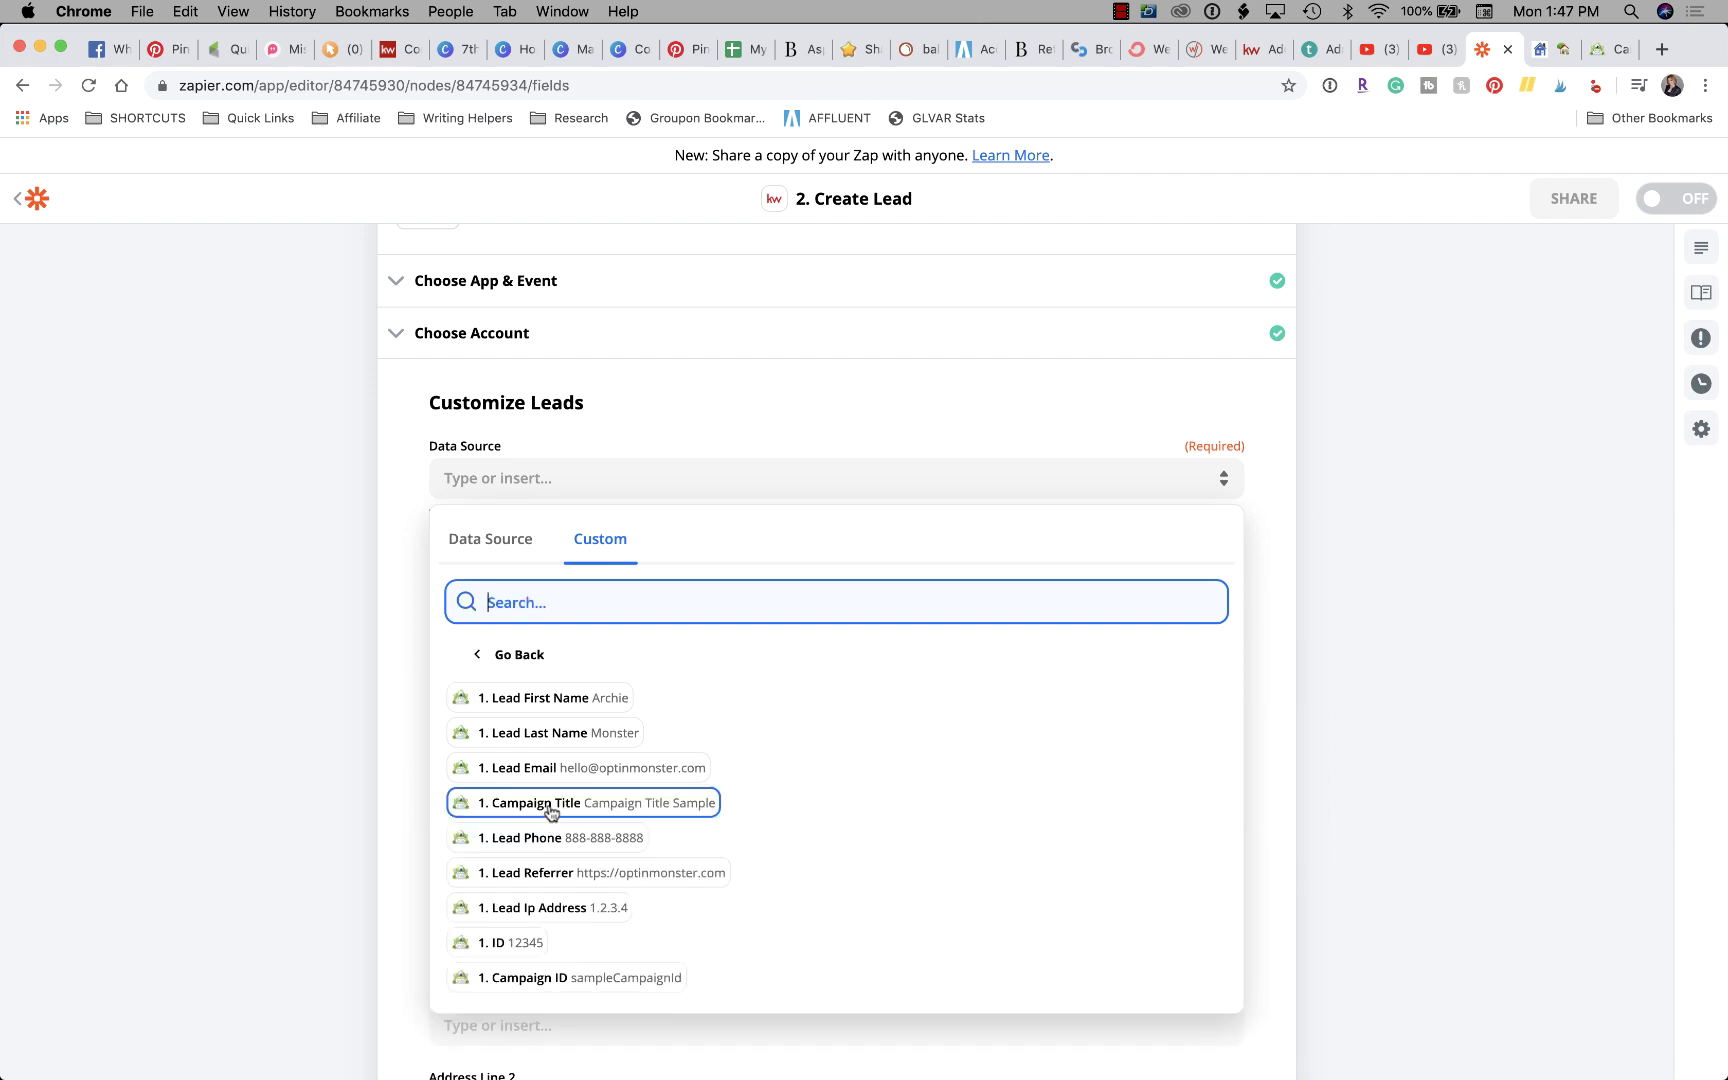
pyautogui.scroll(-2, 552, 812)
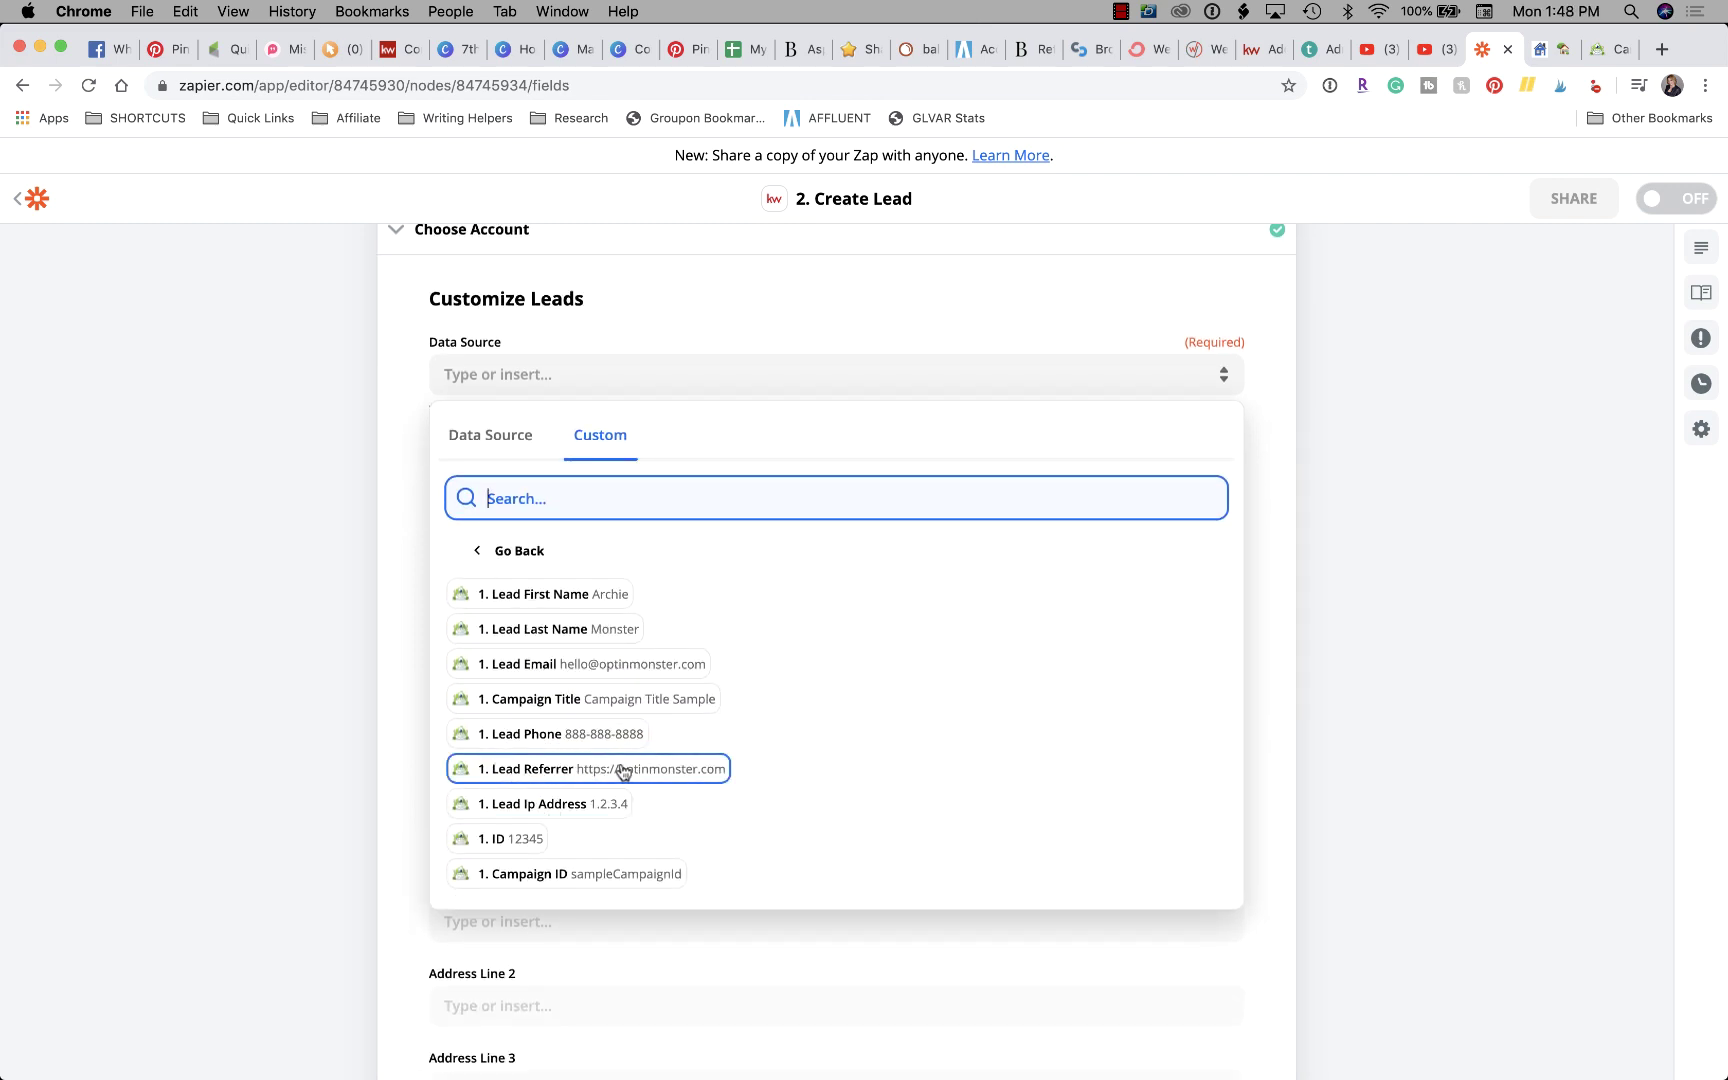
pyautogui.click(676, 772)
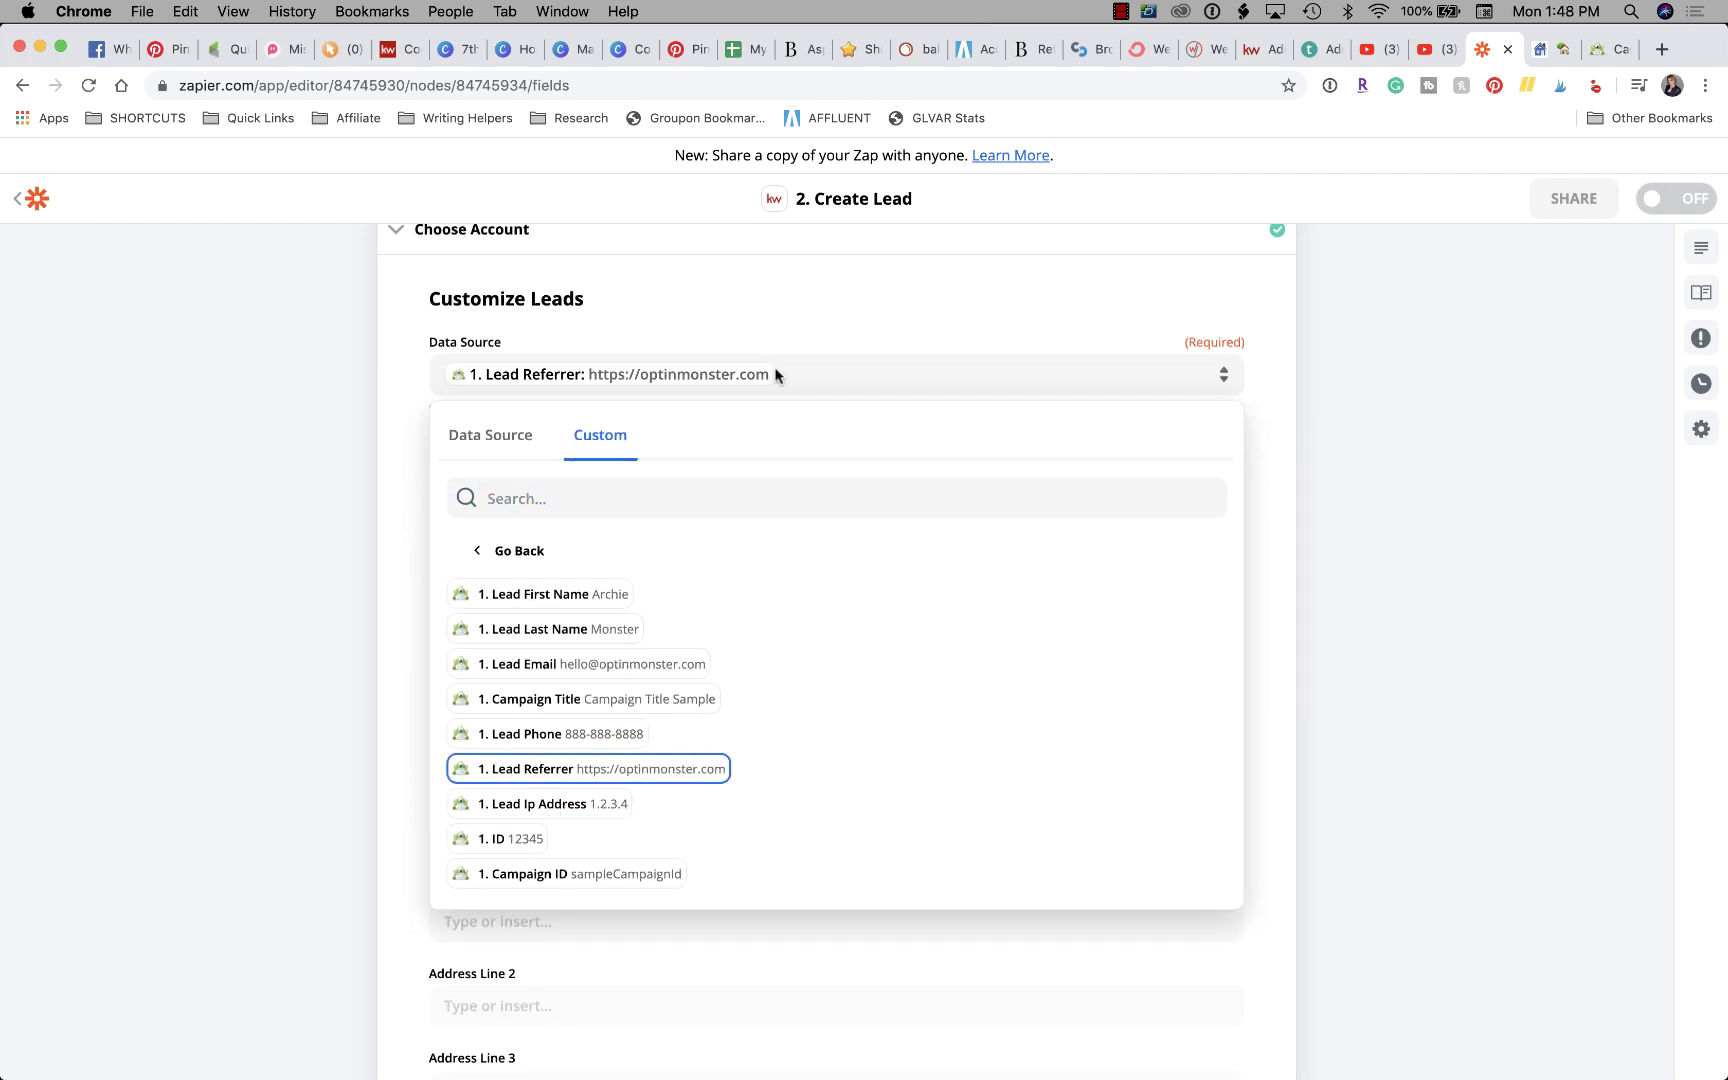
pyautogui.click(775, 303)
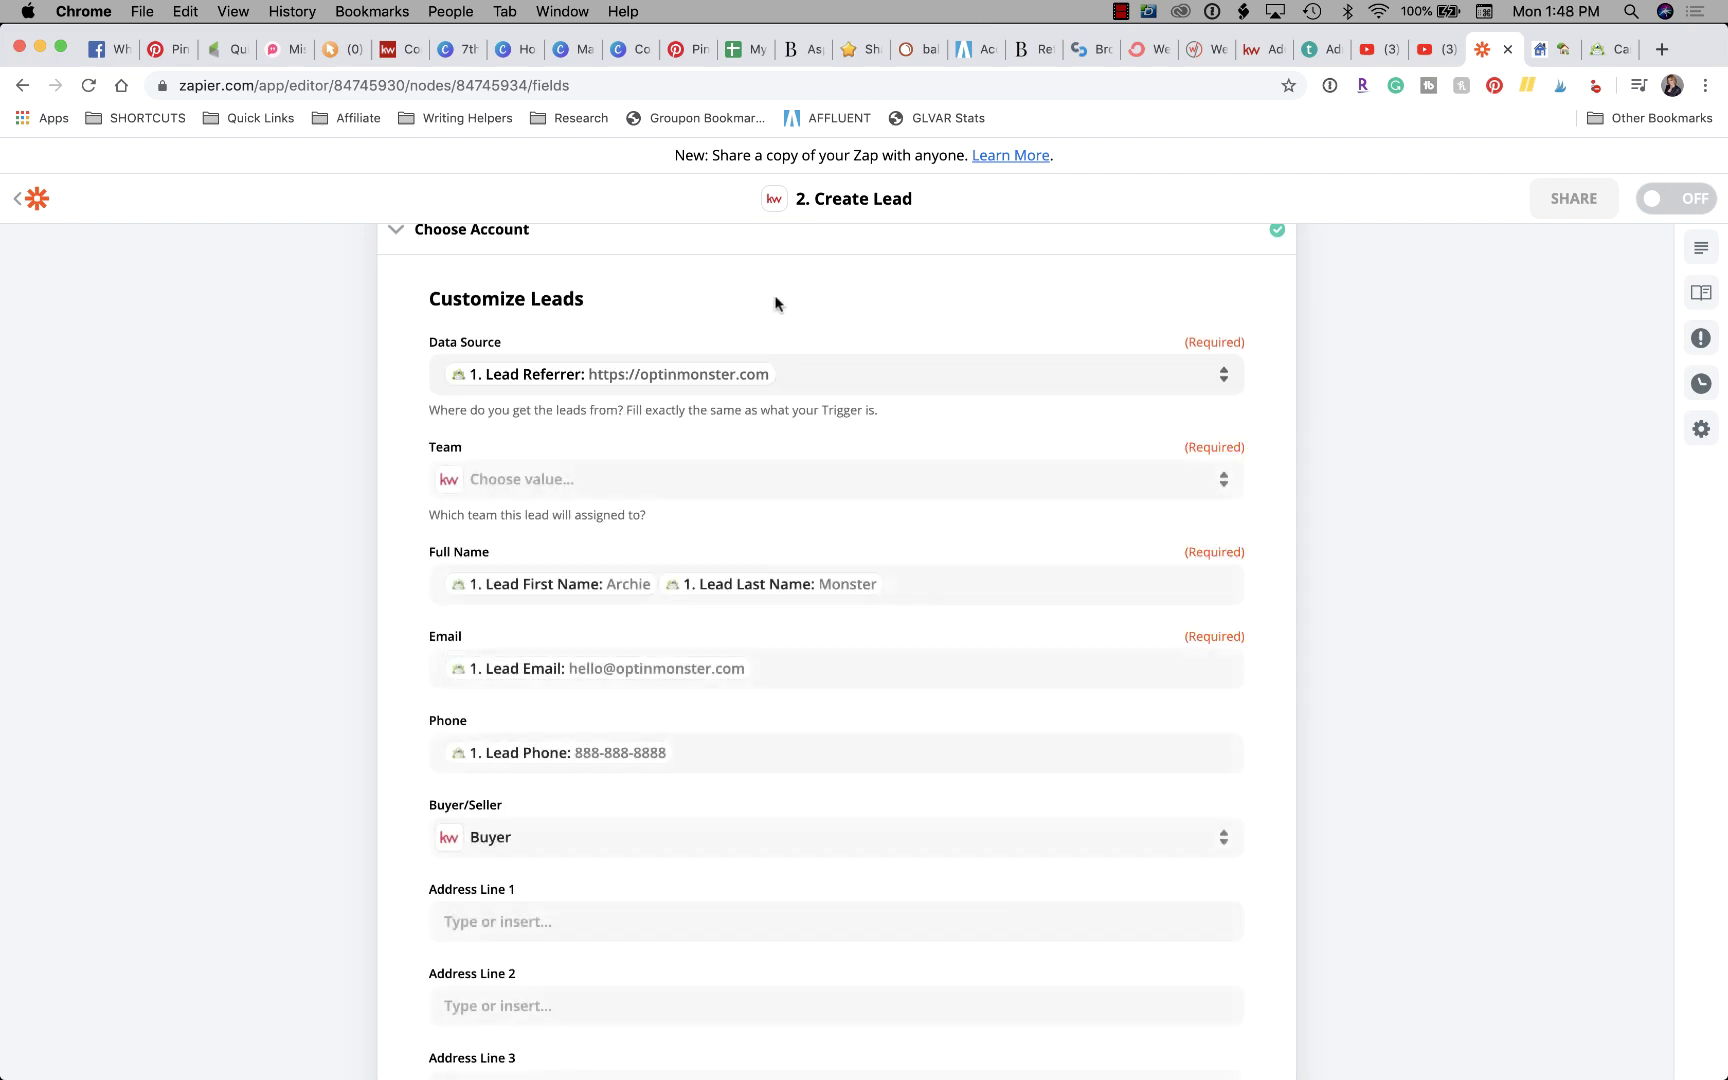
# Step: Assign new leads to the only listed team, then scroll down to the Continue button
pyautogui.click(557, 480)
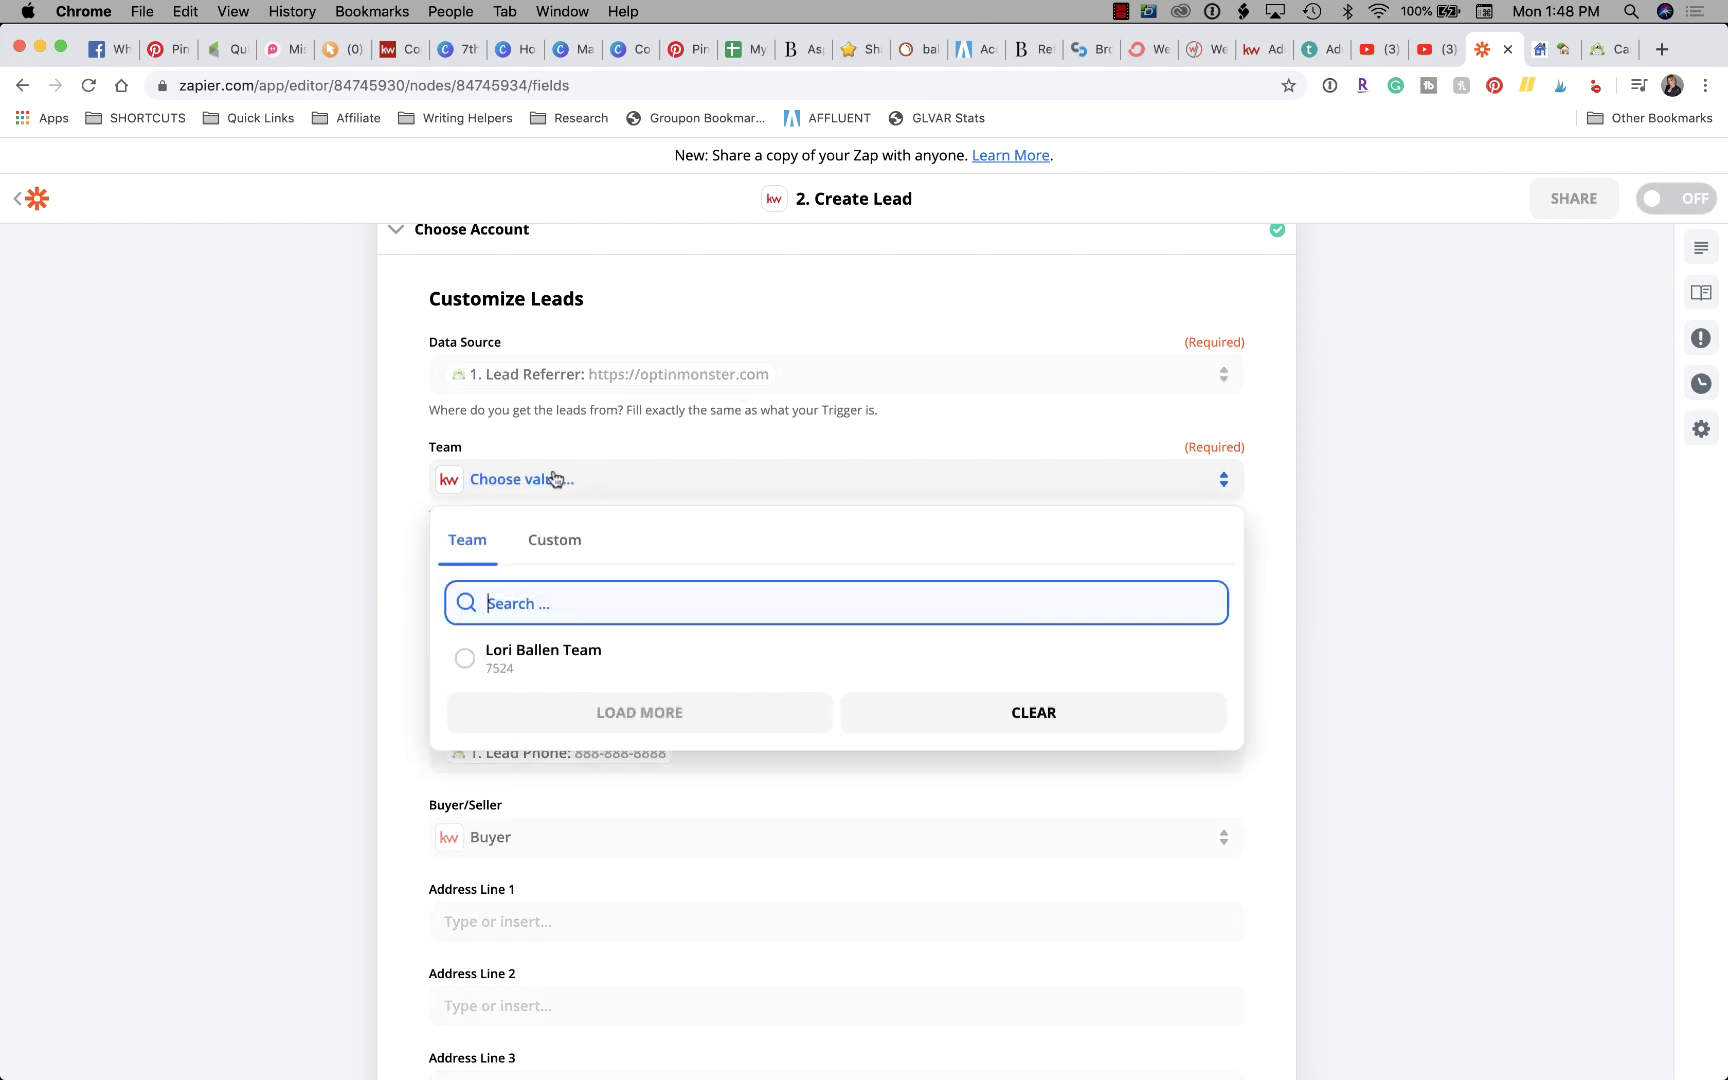
pyautogui.click(522, 662)
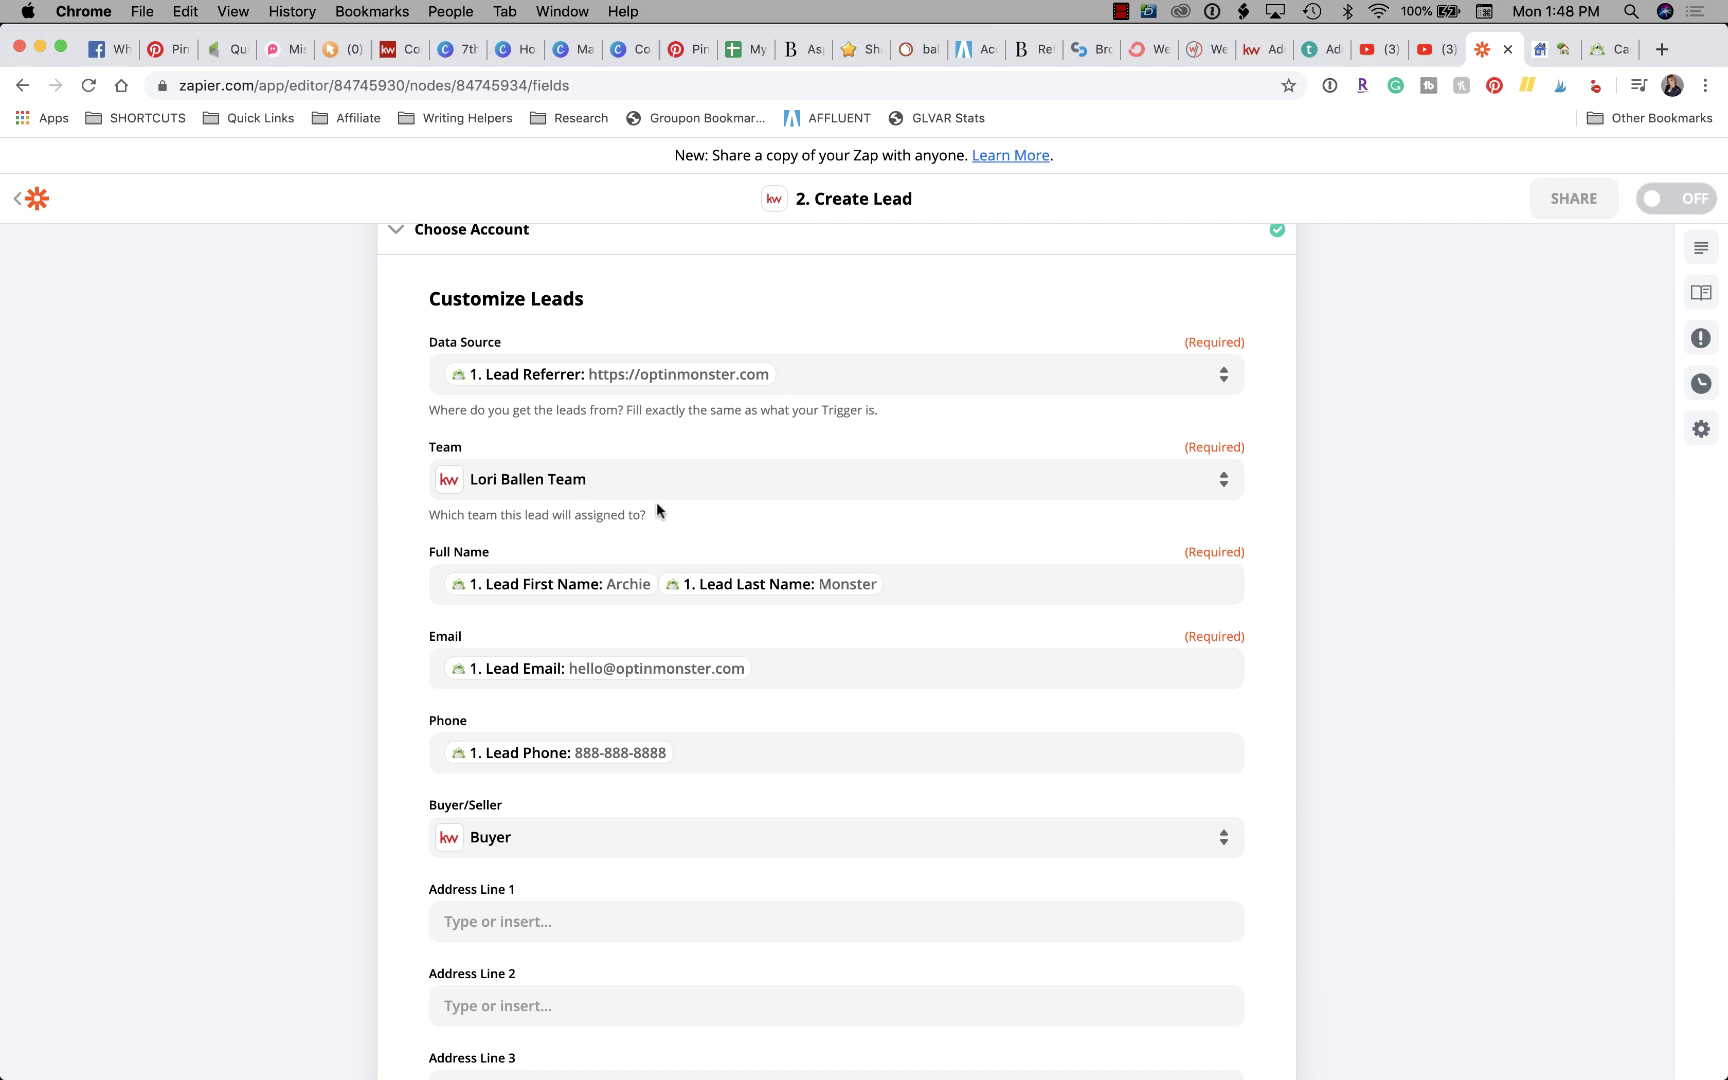
pyautogui.scroll(-1, 656, 501)
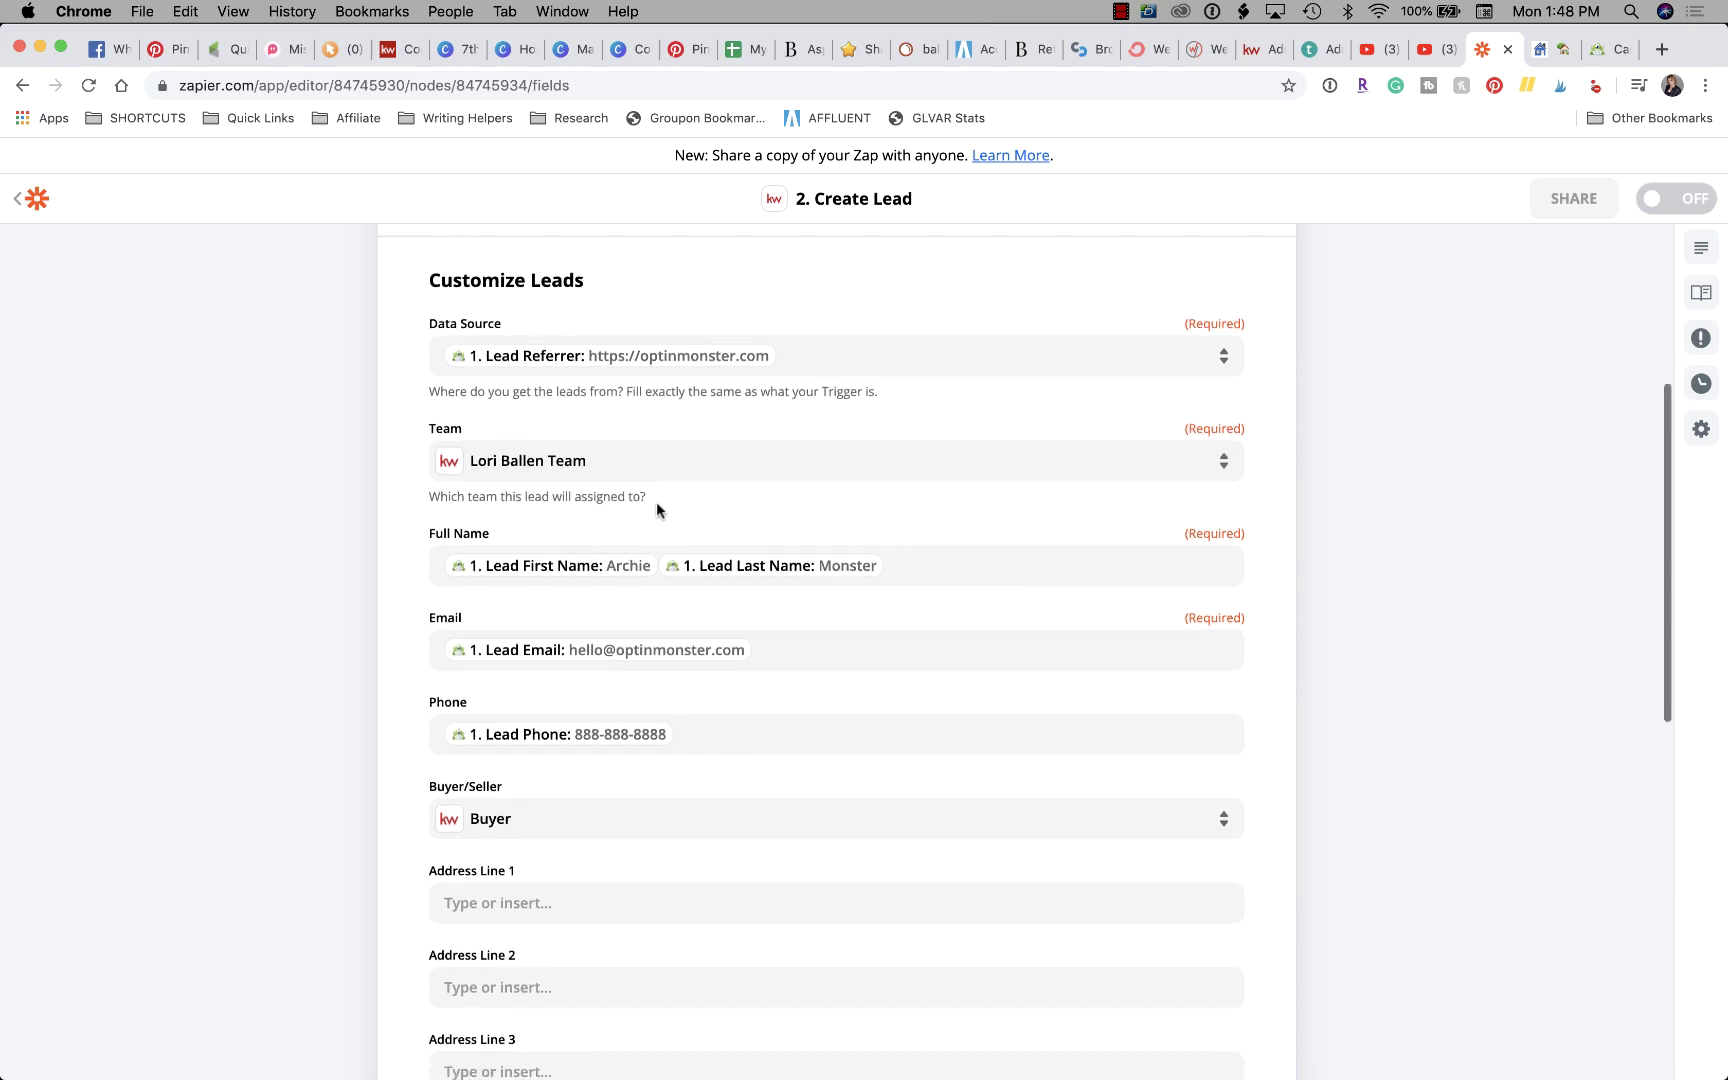
pyautogui.scroll(-10, 653, 486)
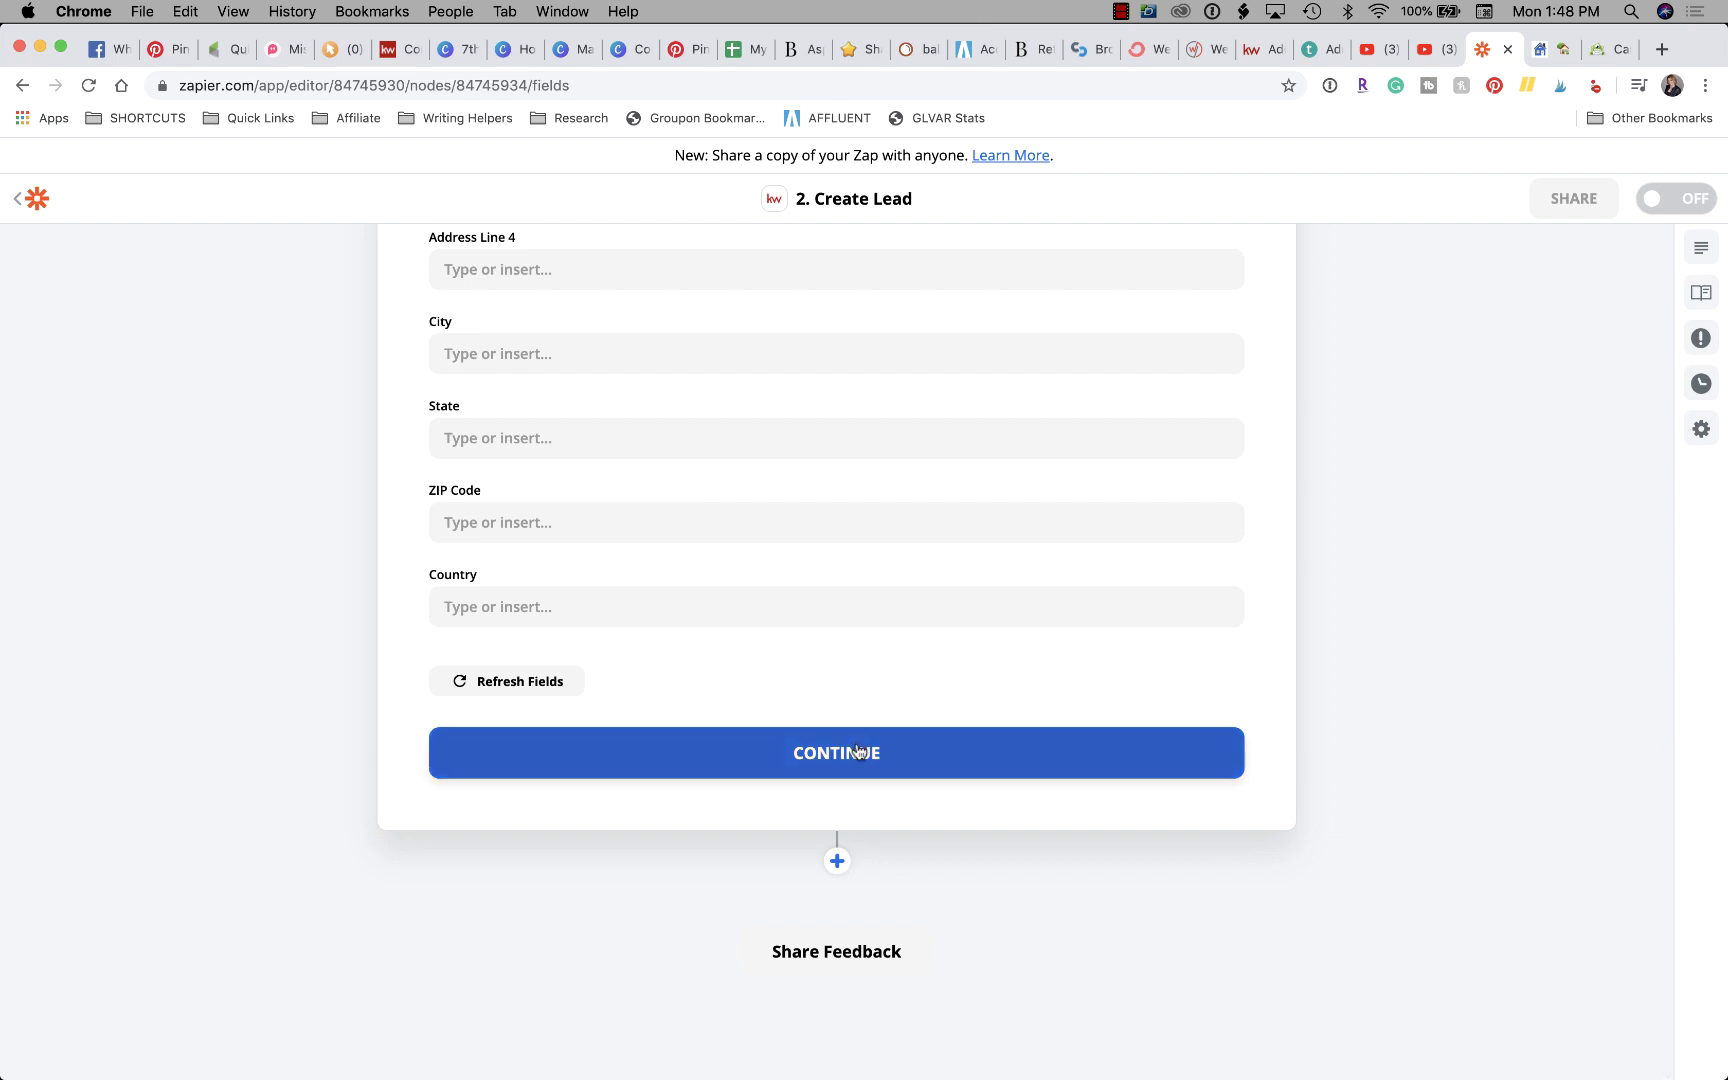
# Step: Submit the lead field mapping and send a test lead to Keller Williams Command
pyautogui.click(842, 752)
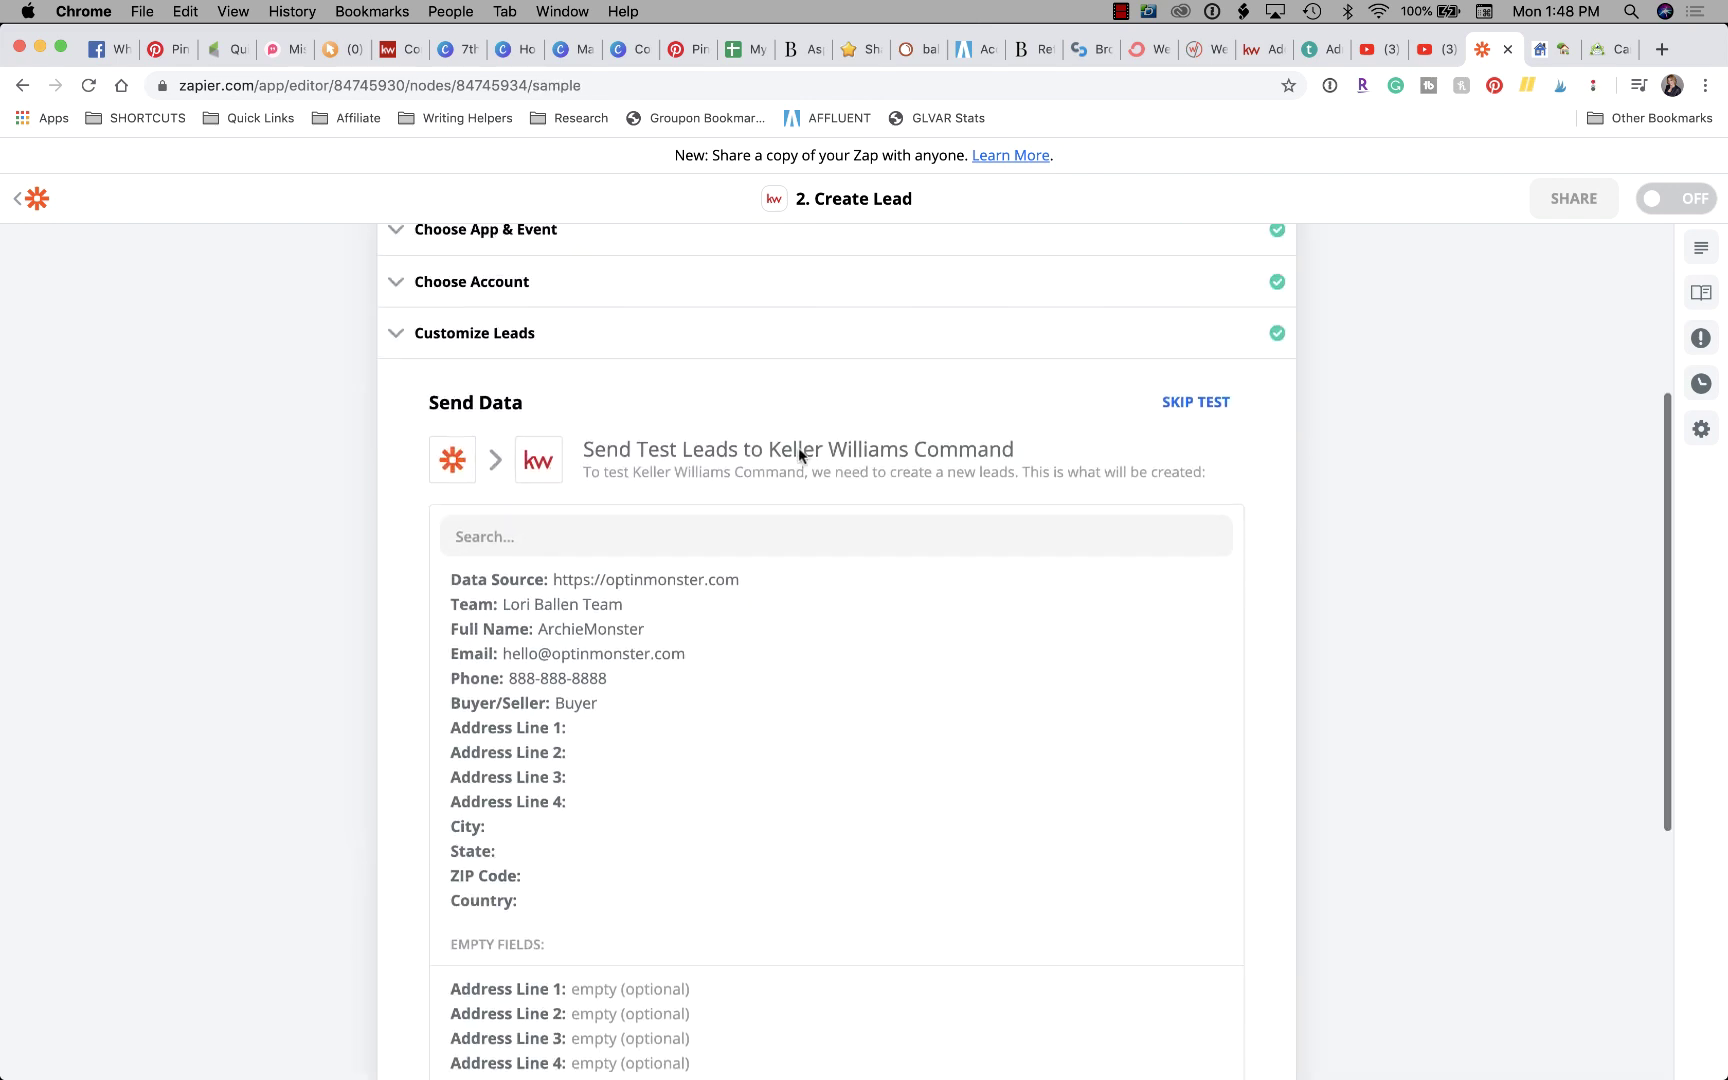
pyautogui.scroll(-5, 798, 447)
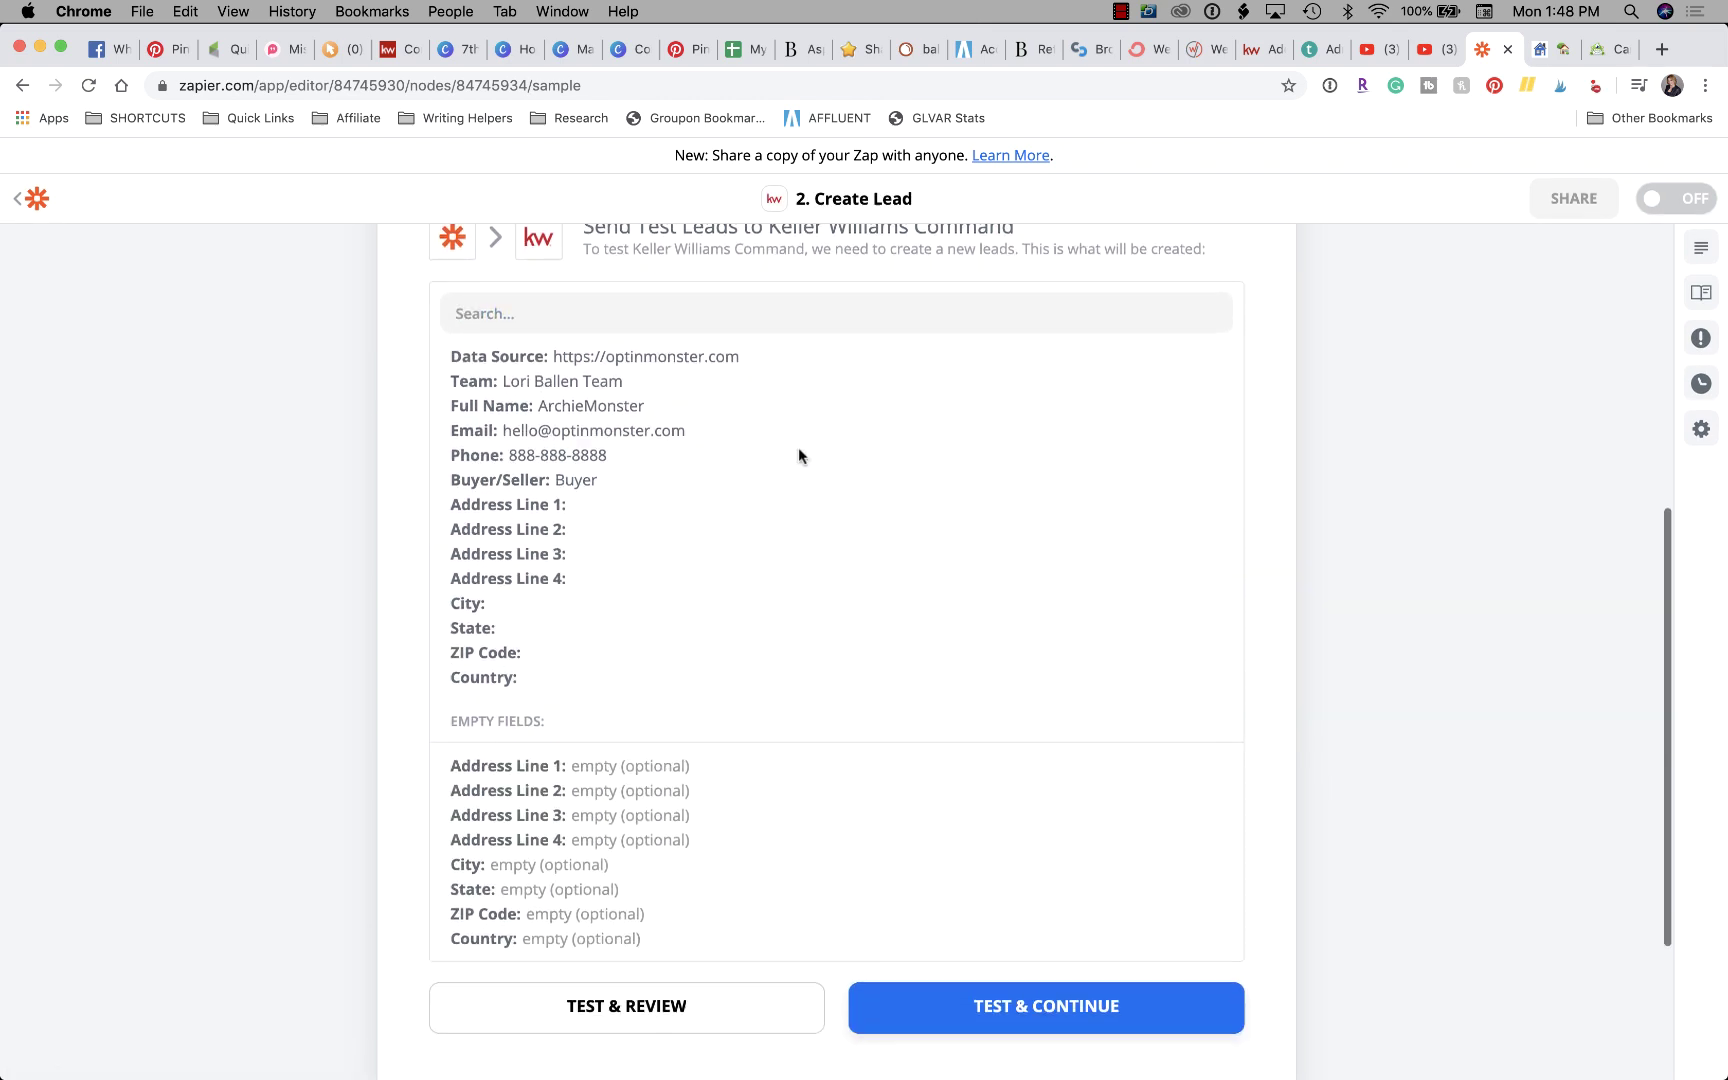
pyautogui.click(1015, 773)
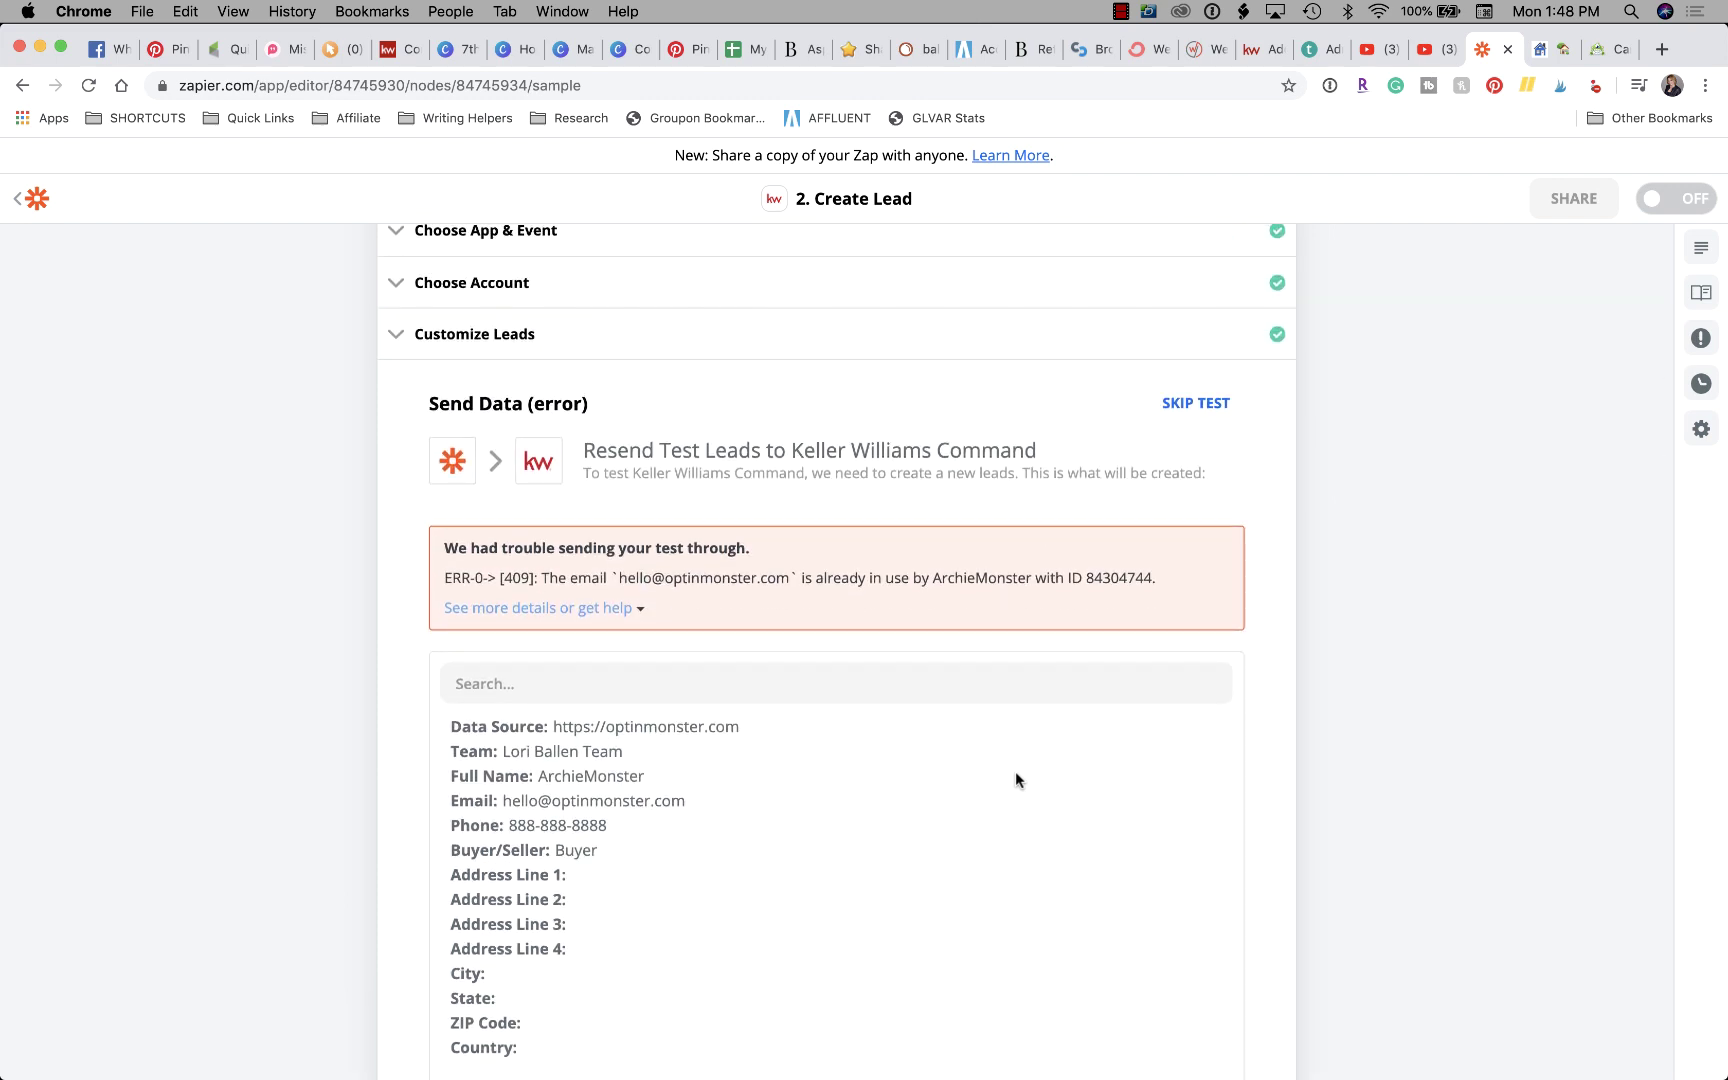
# Step: Review the 409 error saying the sample lead's email already exists in Command
pyautogui.scroll(1, 1015, 780)
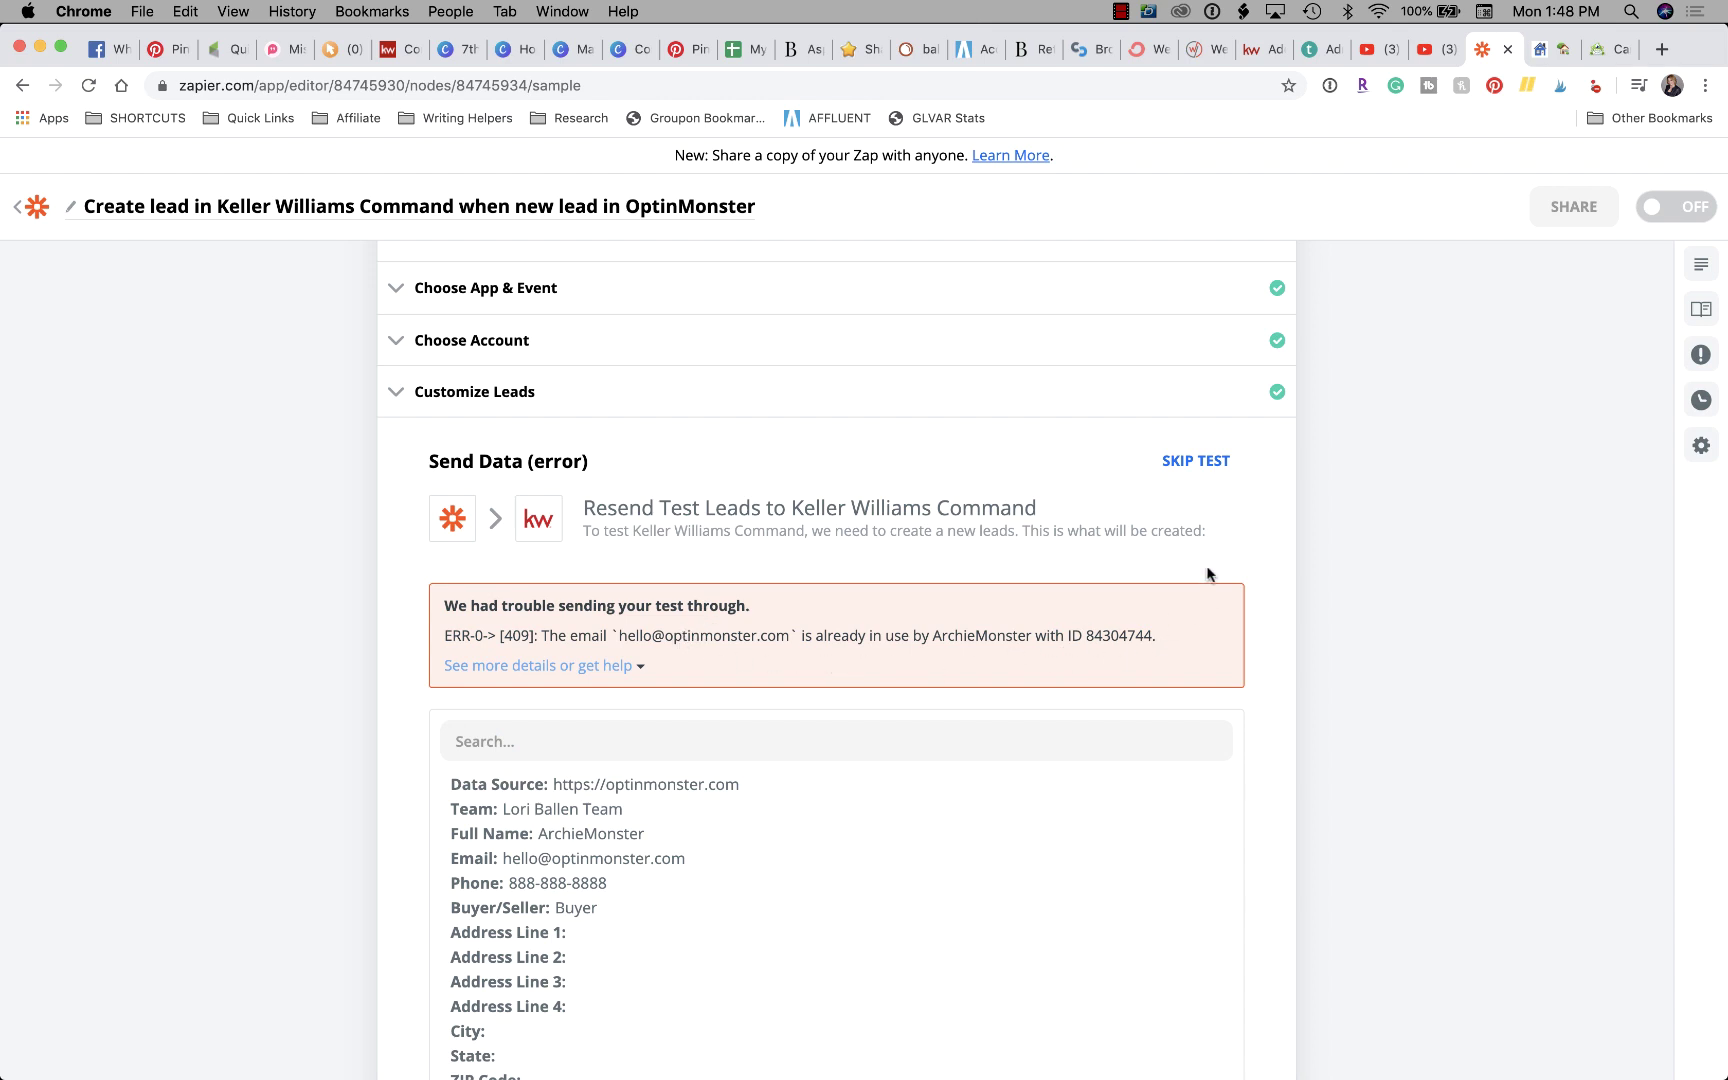
pyautogui.moveTo(920, 636); pyautogui.dragTo(1202, 636)
pyautogui.scroll(-4, 1202, 636)
pyautogui.scroll(-5, 1203, 641)
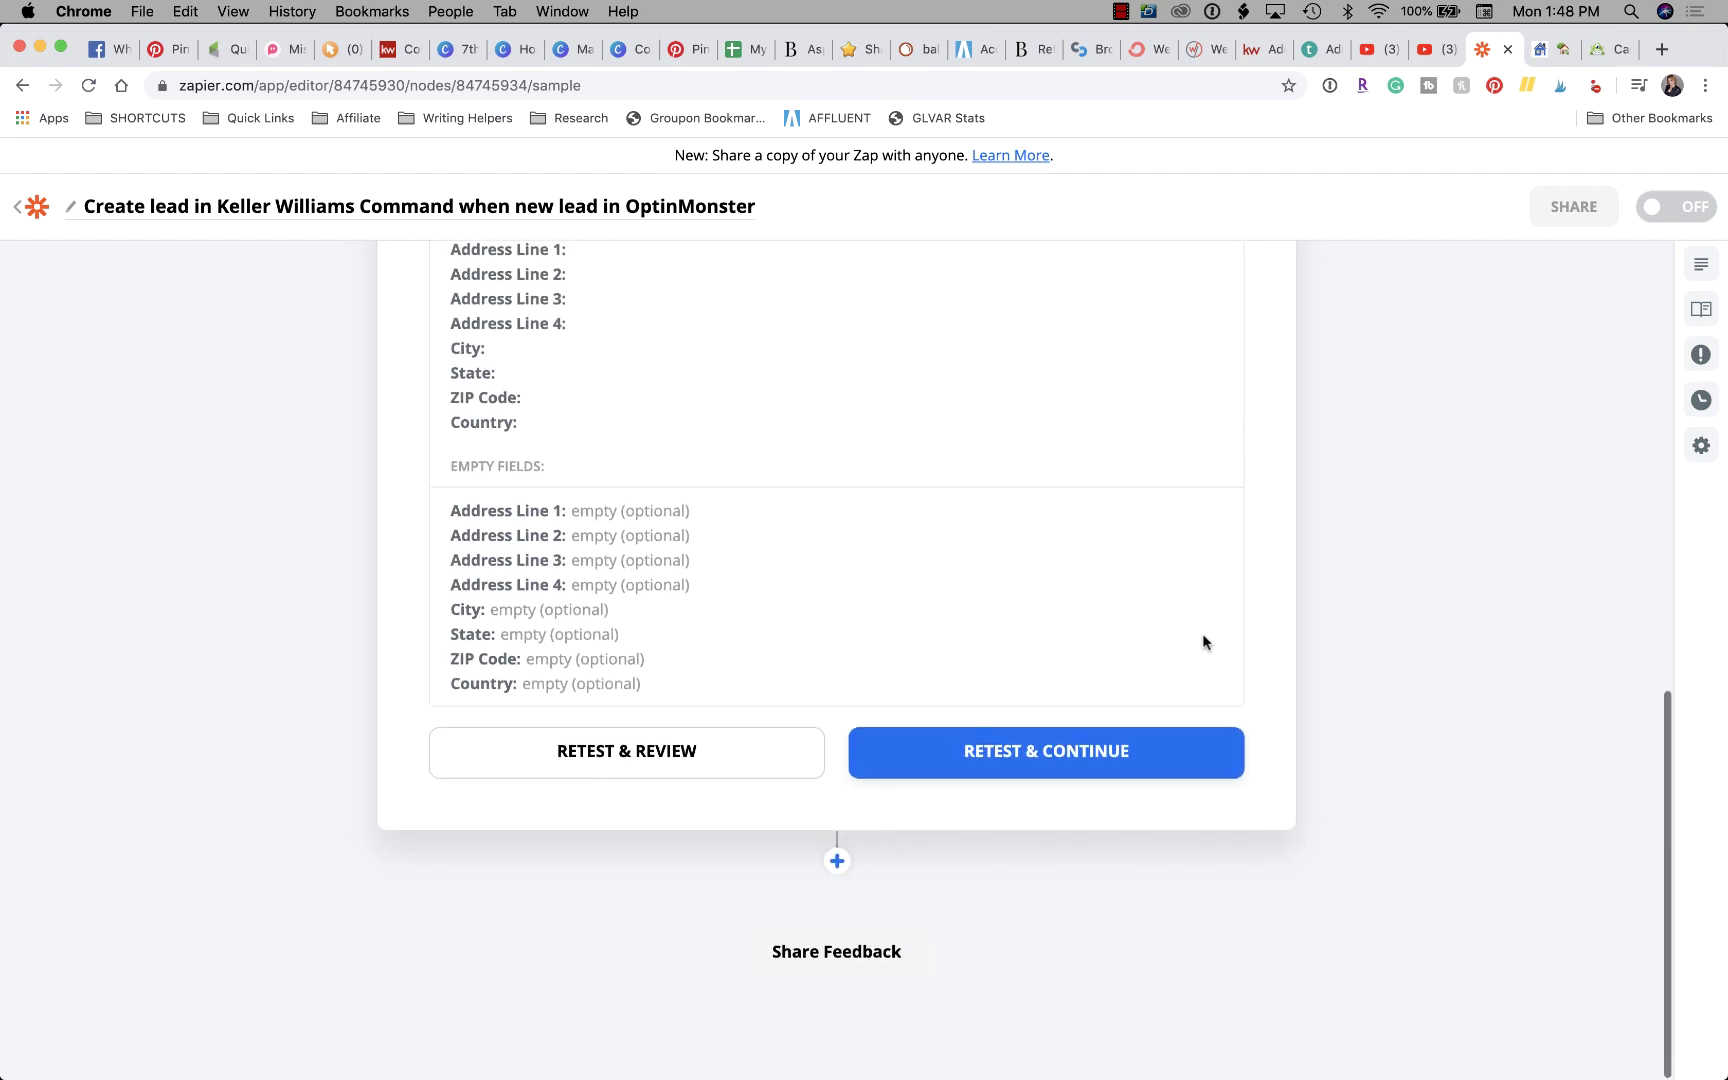
pyautogui.scroll(8, 1202, 641)
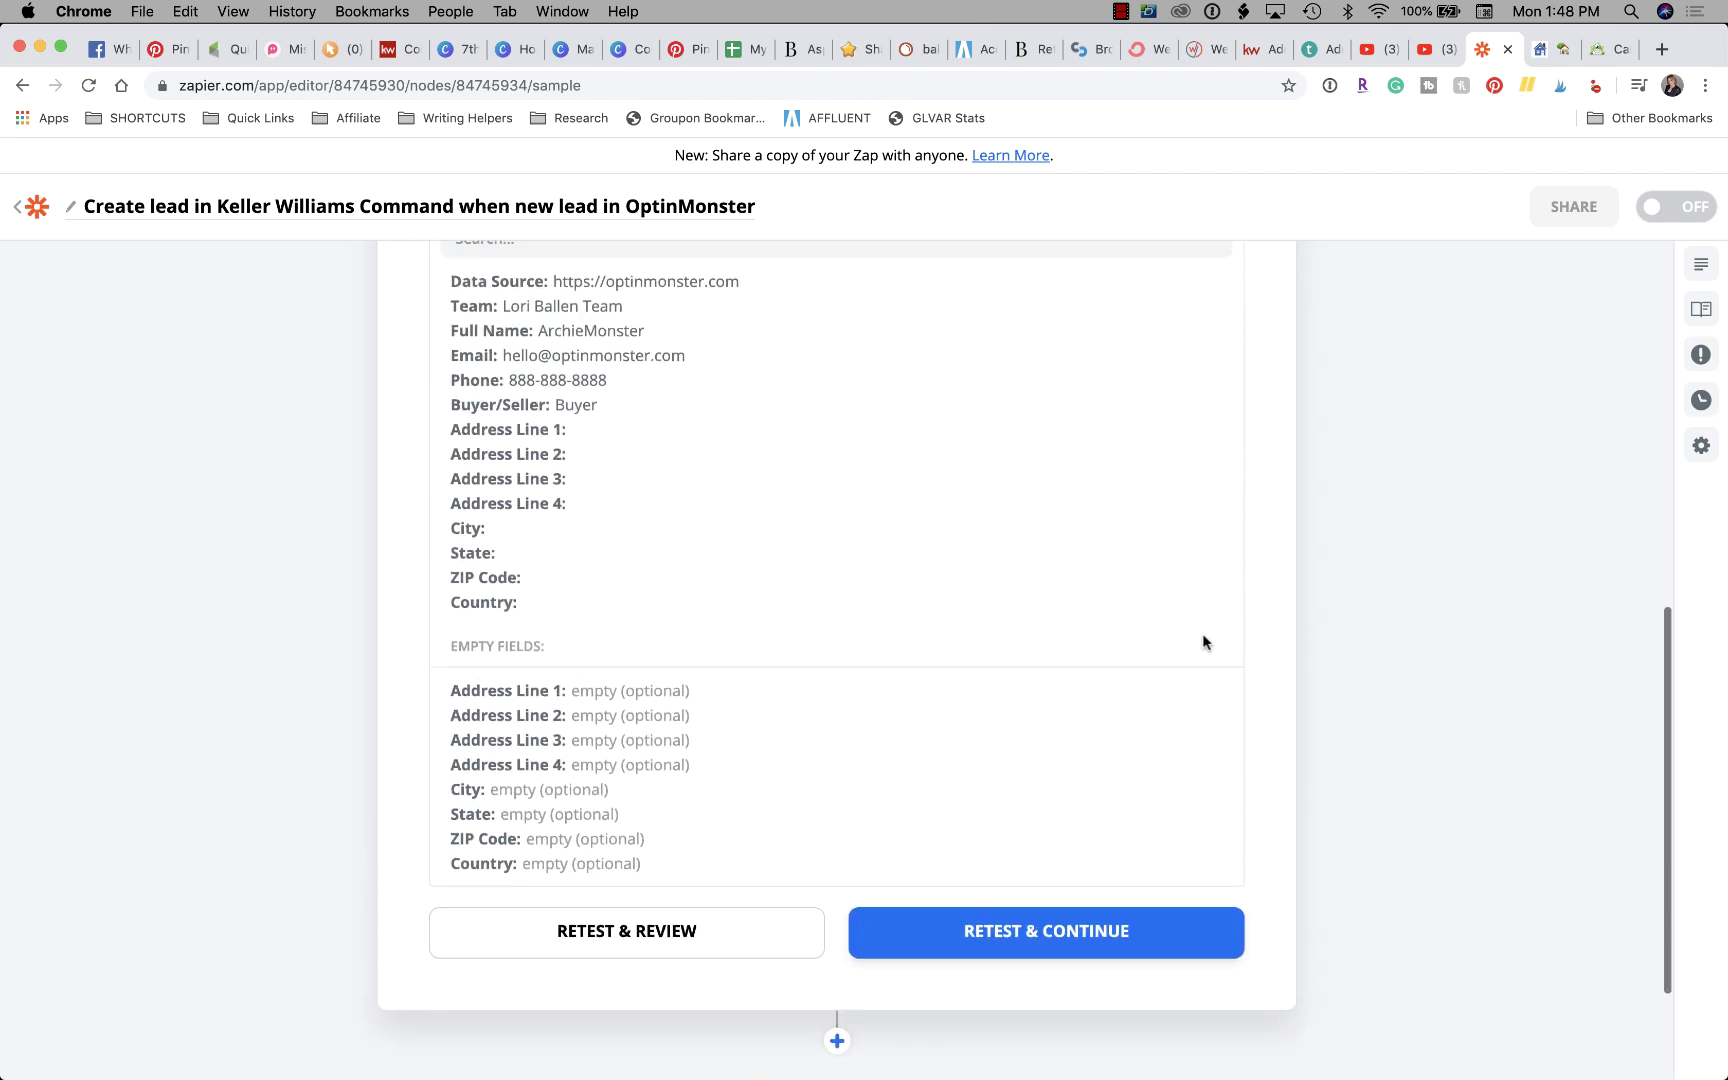
pyautogui.scroll(1, 1203, 636)
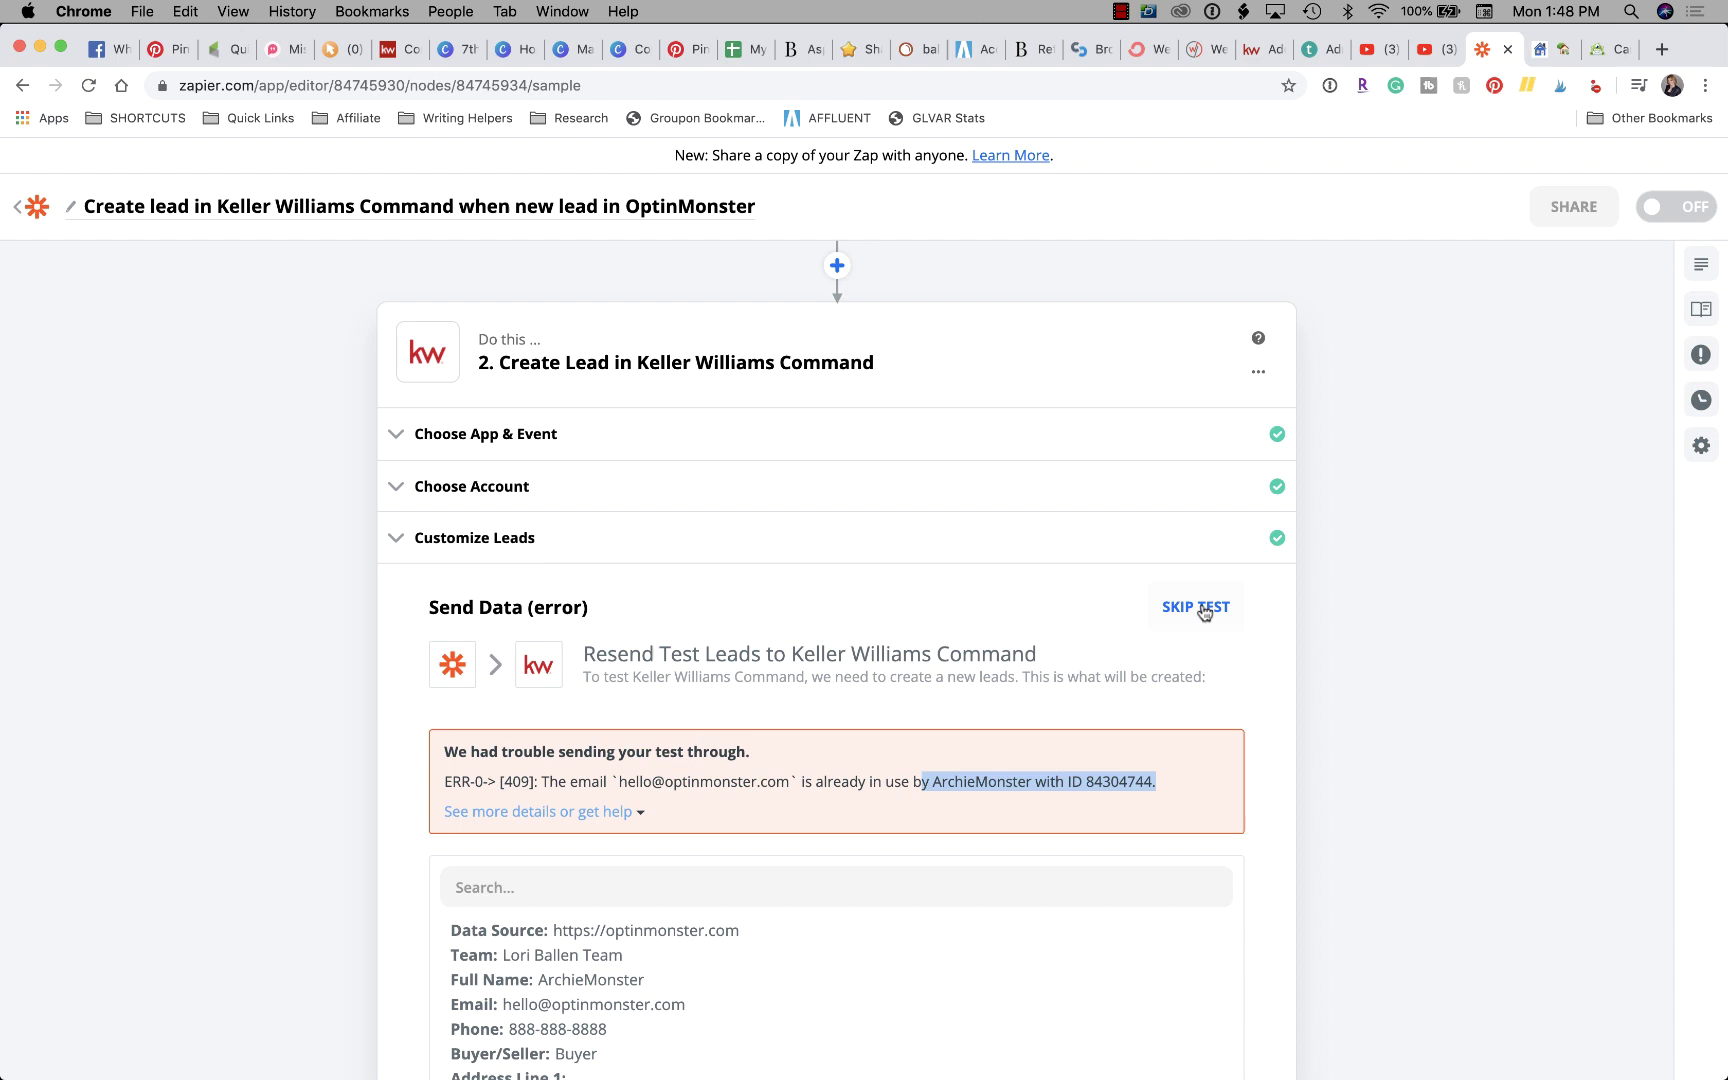
# Step: Skip the test and finish editing to turn on 'Homes Campaign OM to KW Command'
pyautogui.click(1204, 611)
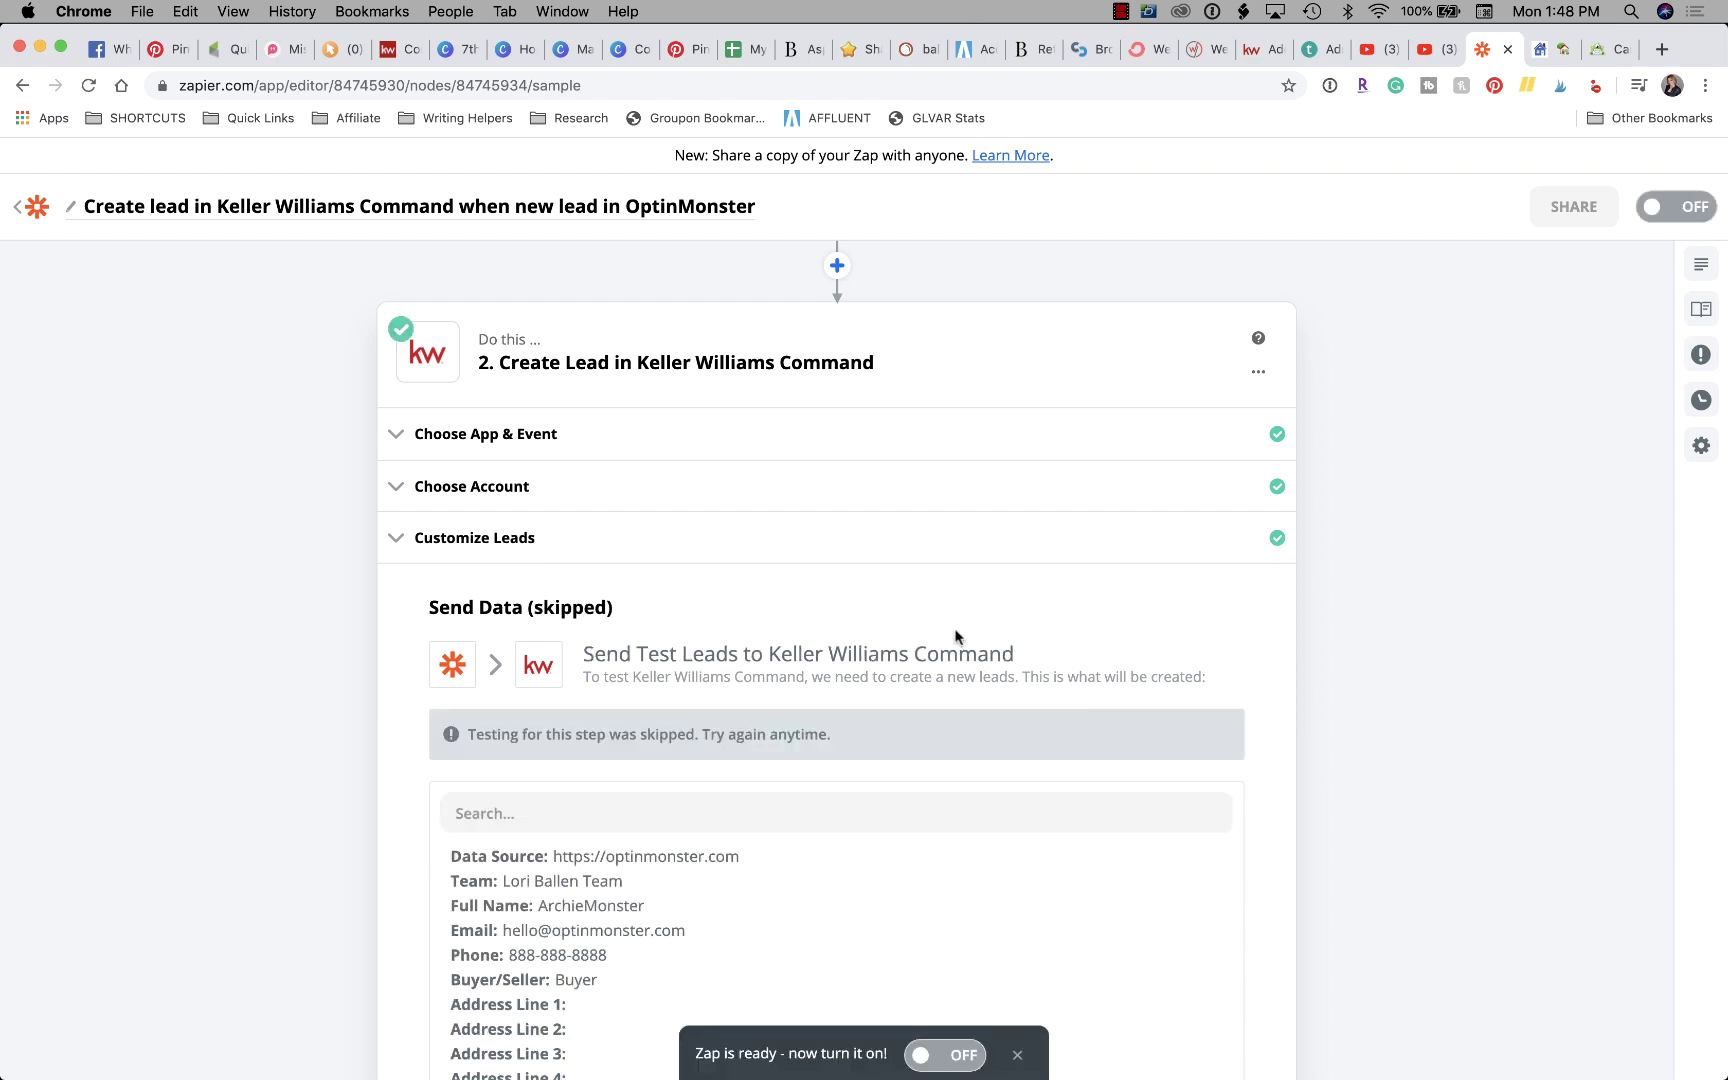
pyautogui.scroll(-5, 955, 636)
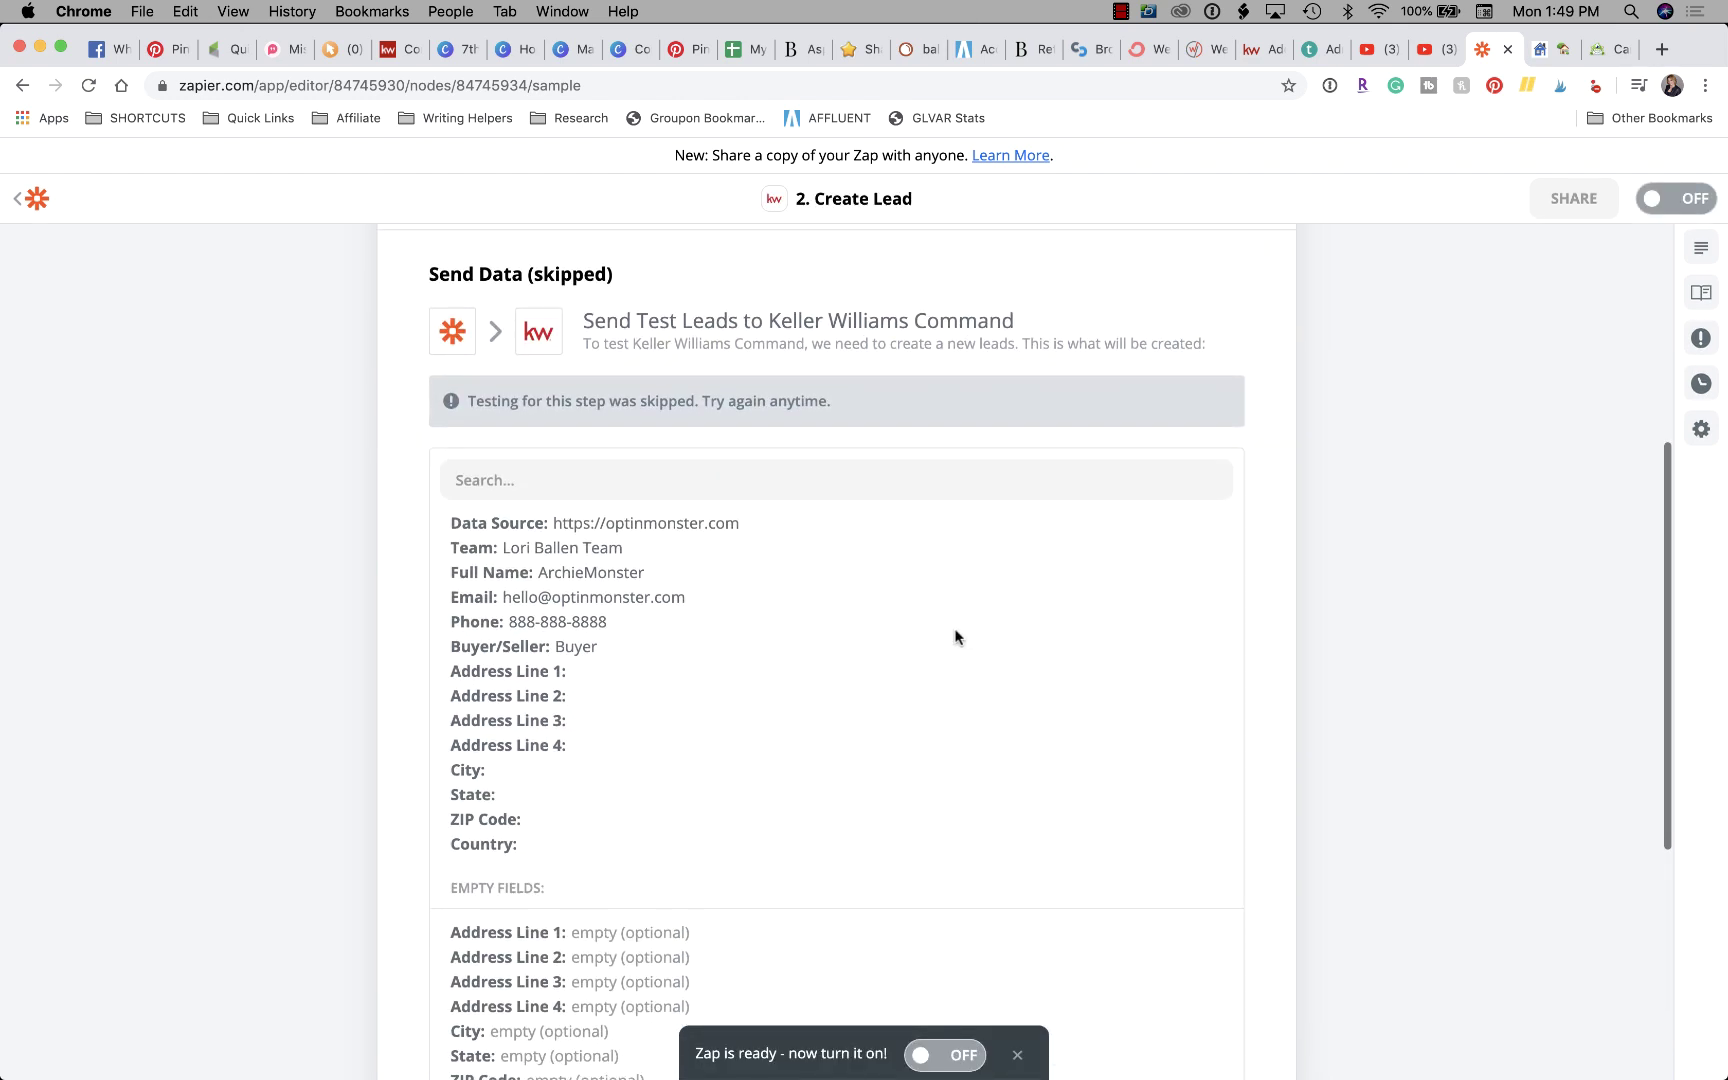
pyautogui.scroll(-3, 955, 636)
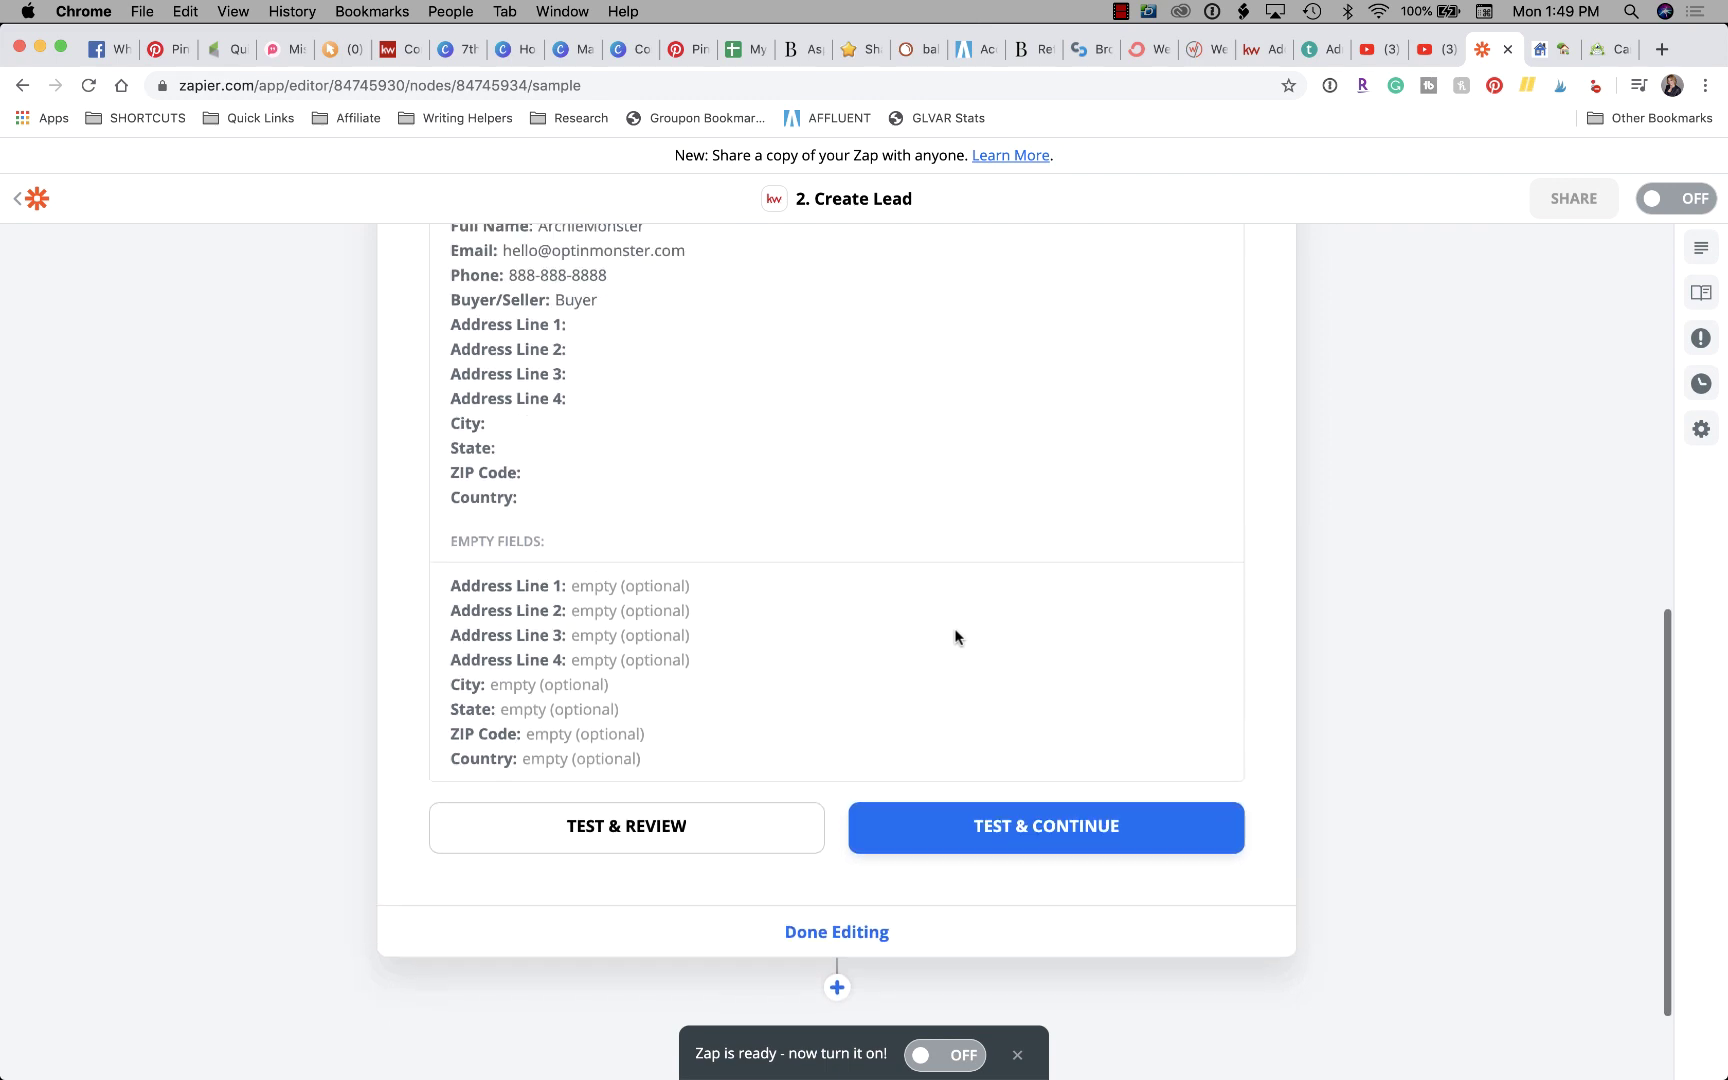
pyautogui.moveTo(690, 387); pyautogui.dragTo(503, 392)
pyautogui.scroll(-2, 983, 480)
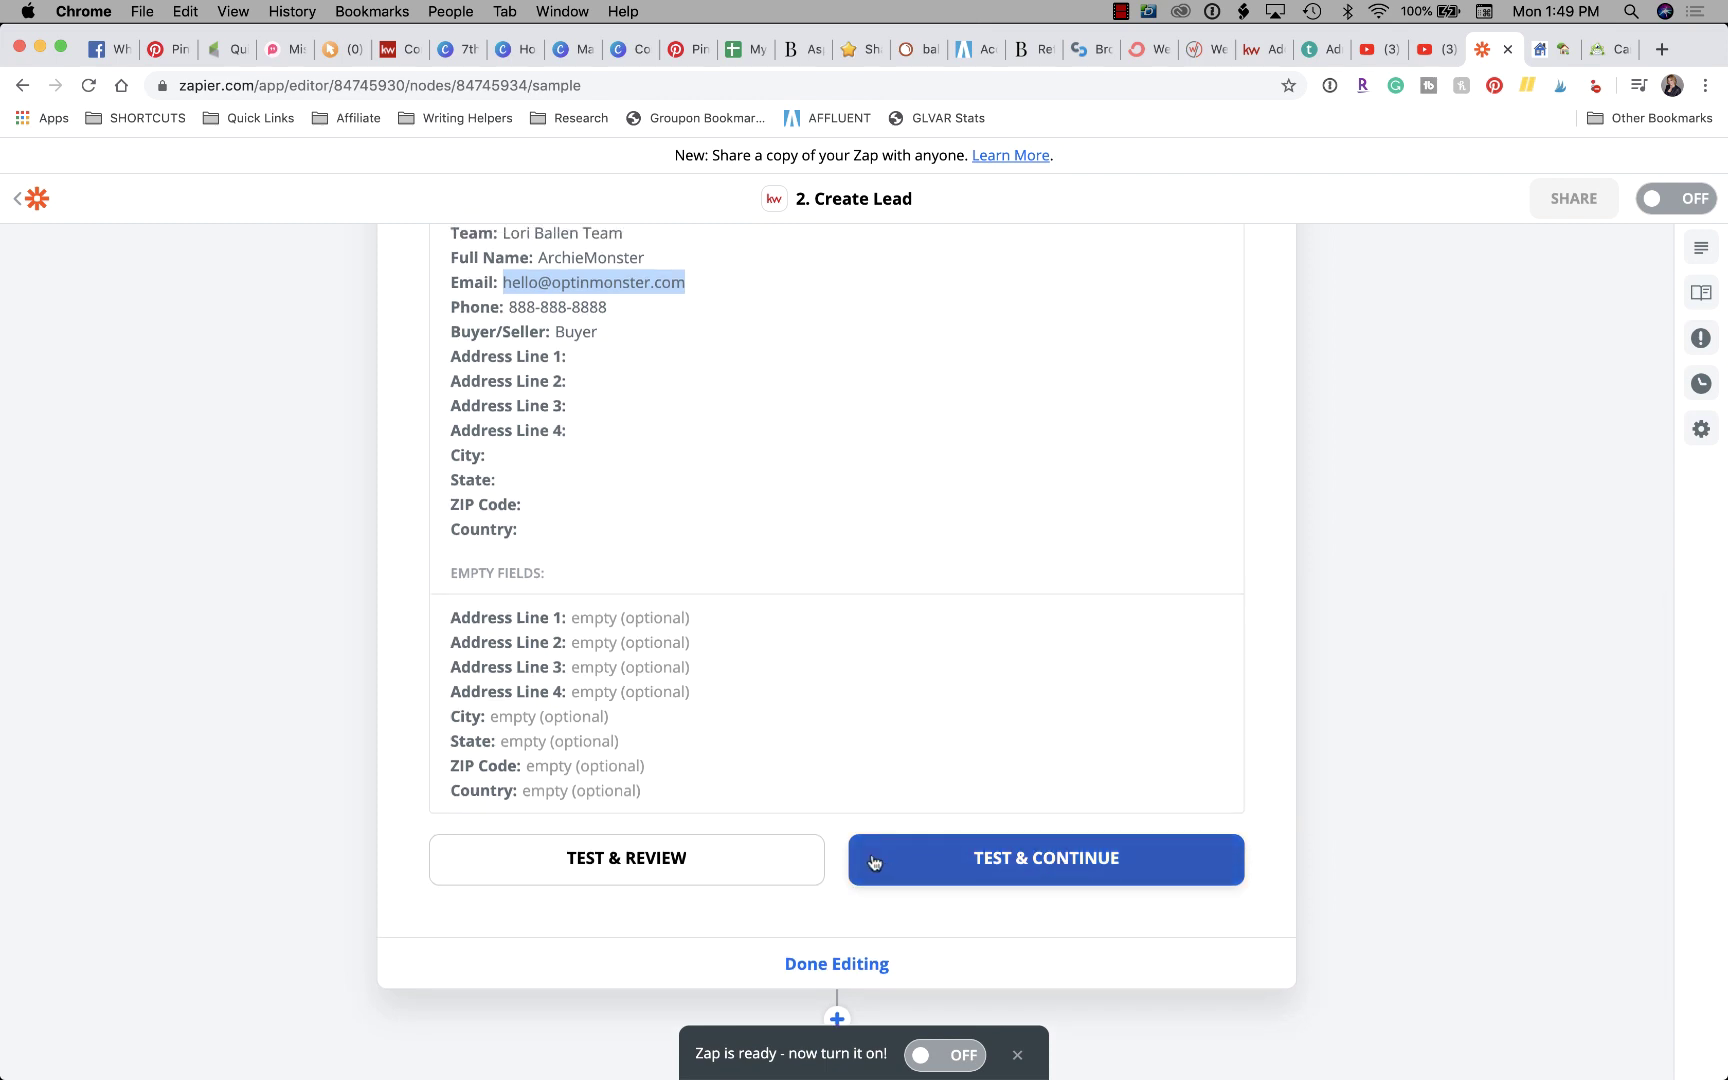
pyautogui.click(1050, 860)
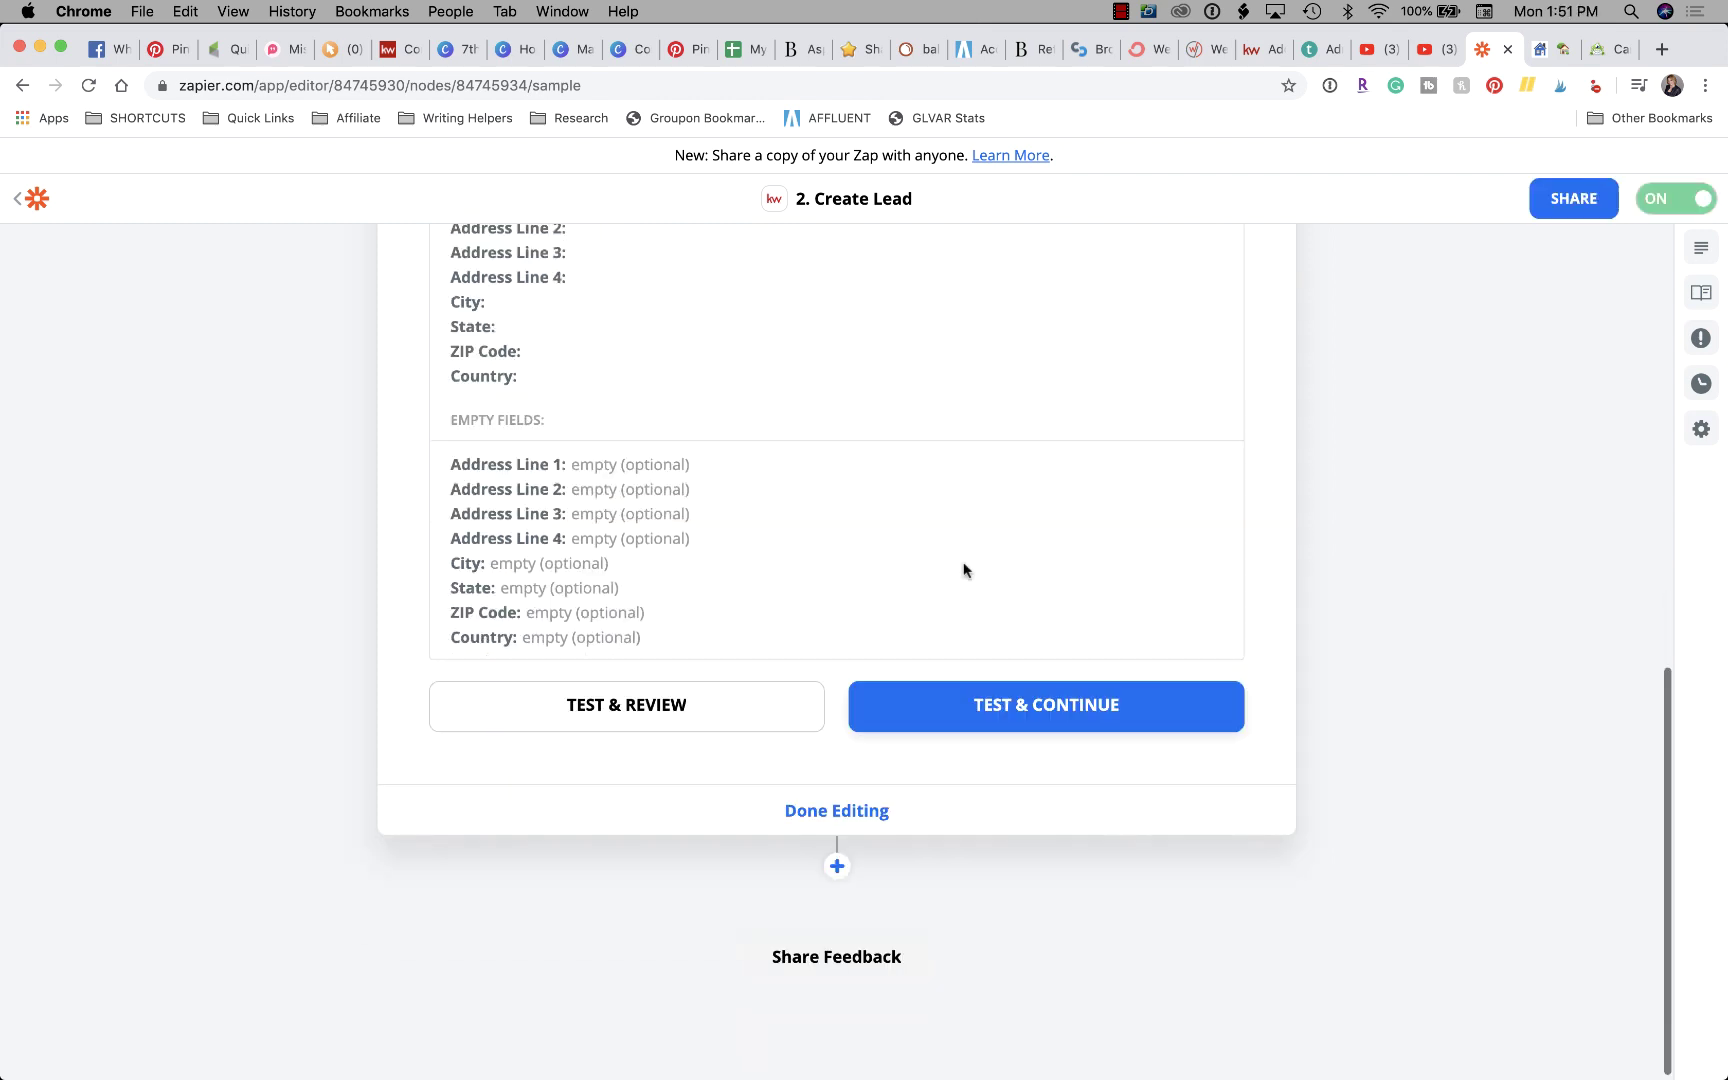
pyautogui.click(848, 822)
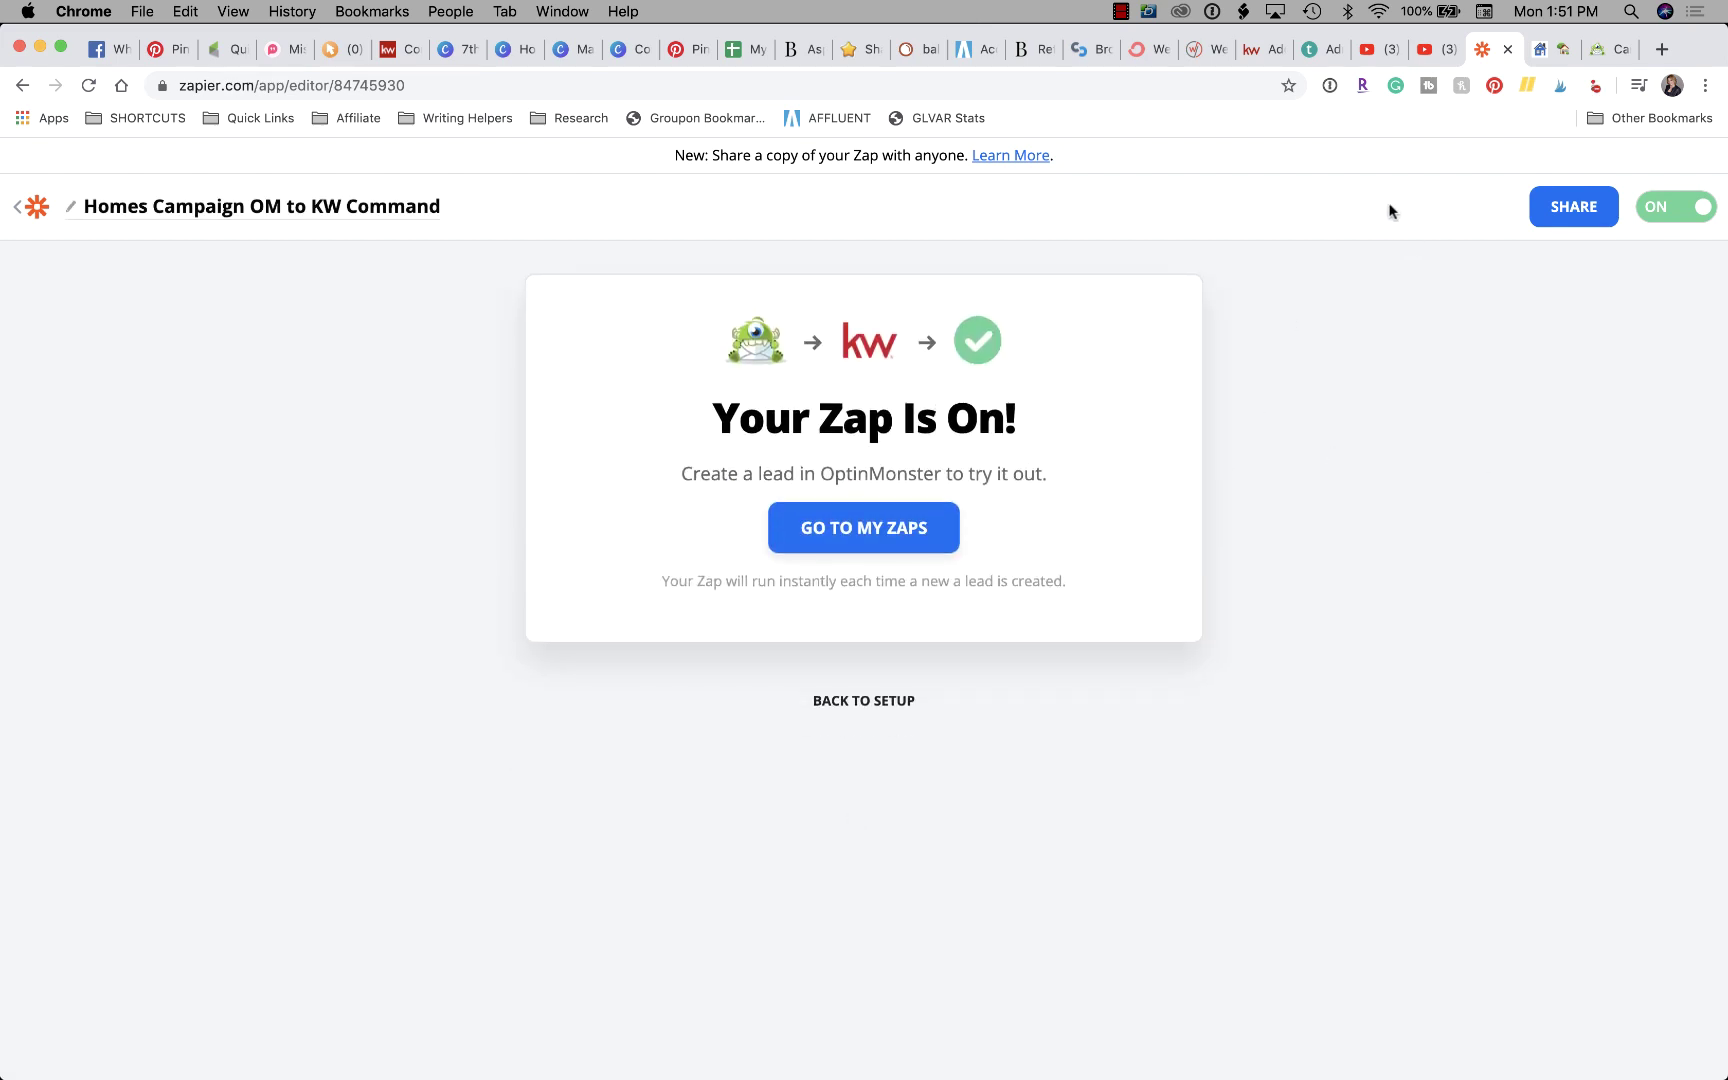
# Step: Load agent.kw.com in the Keller Williams tab and go to Contacts
pyautogui.click(1257, 53)
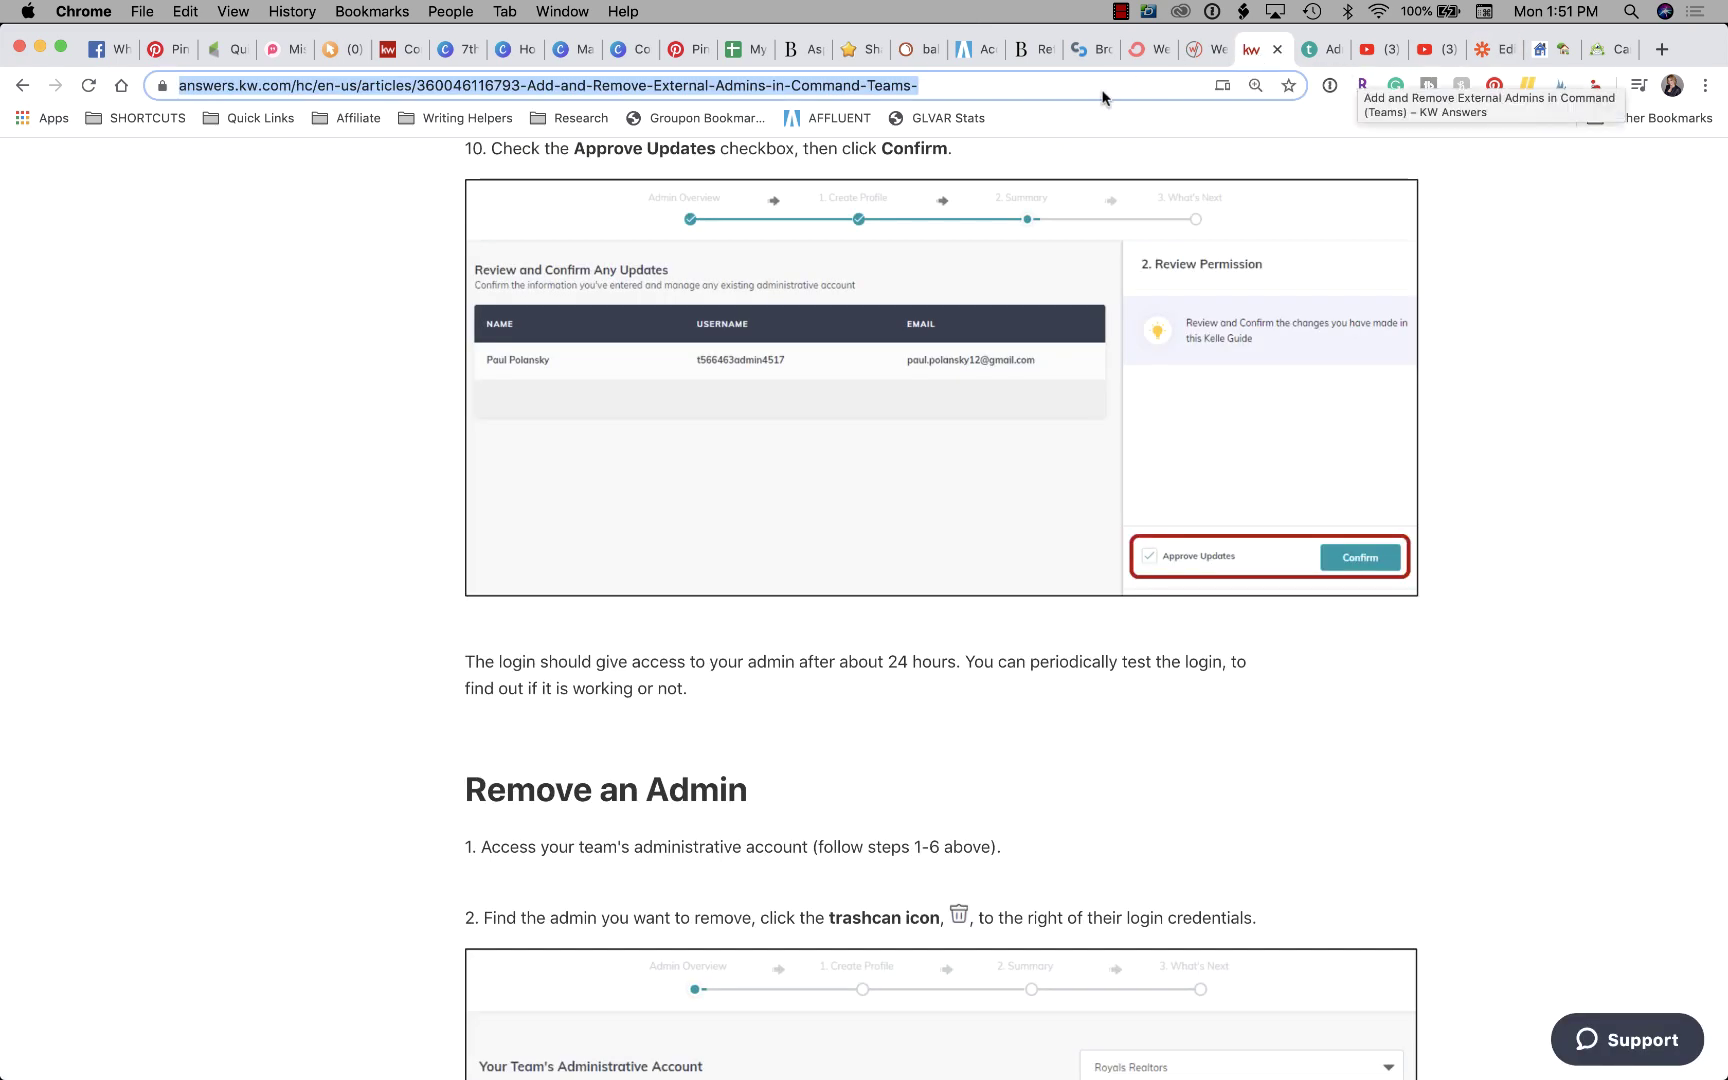
pyautogui.write('agent')
pyautogui.press('Return')
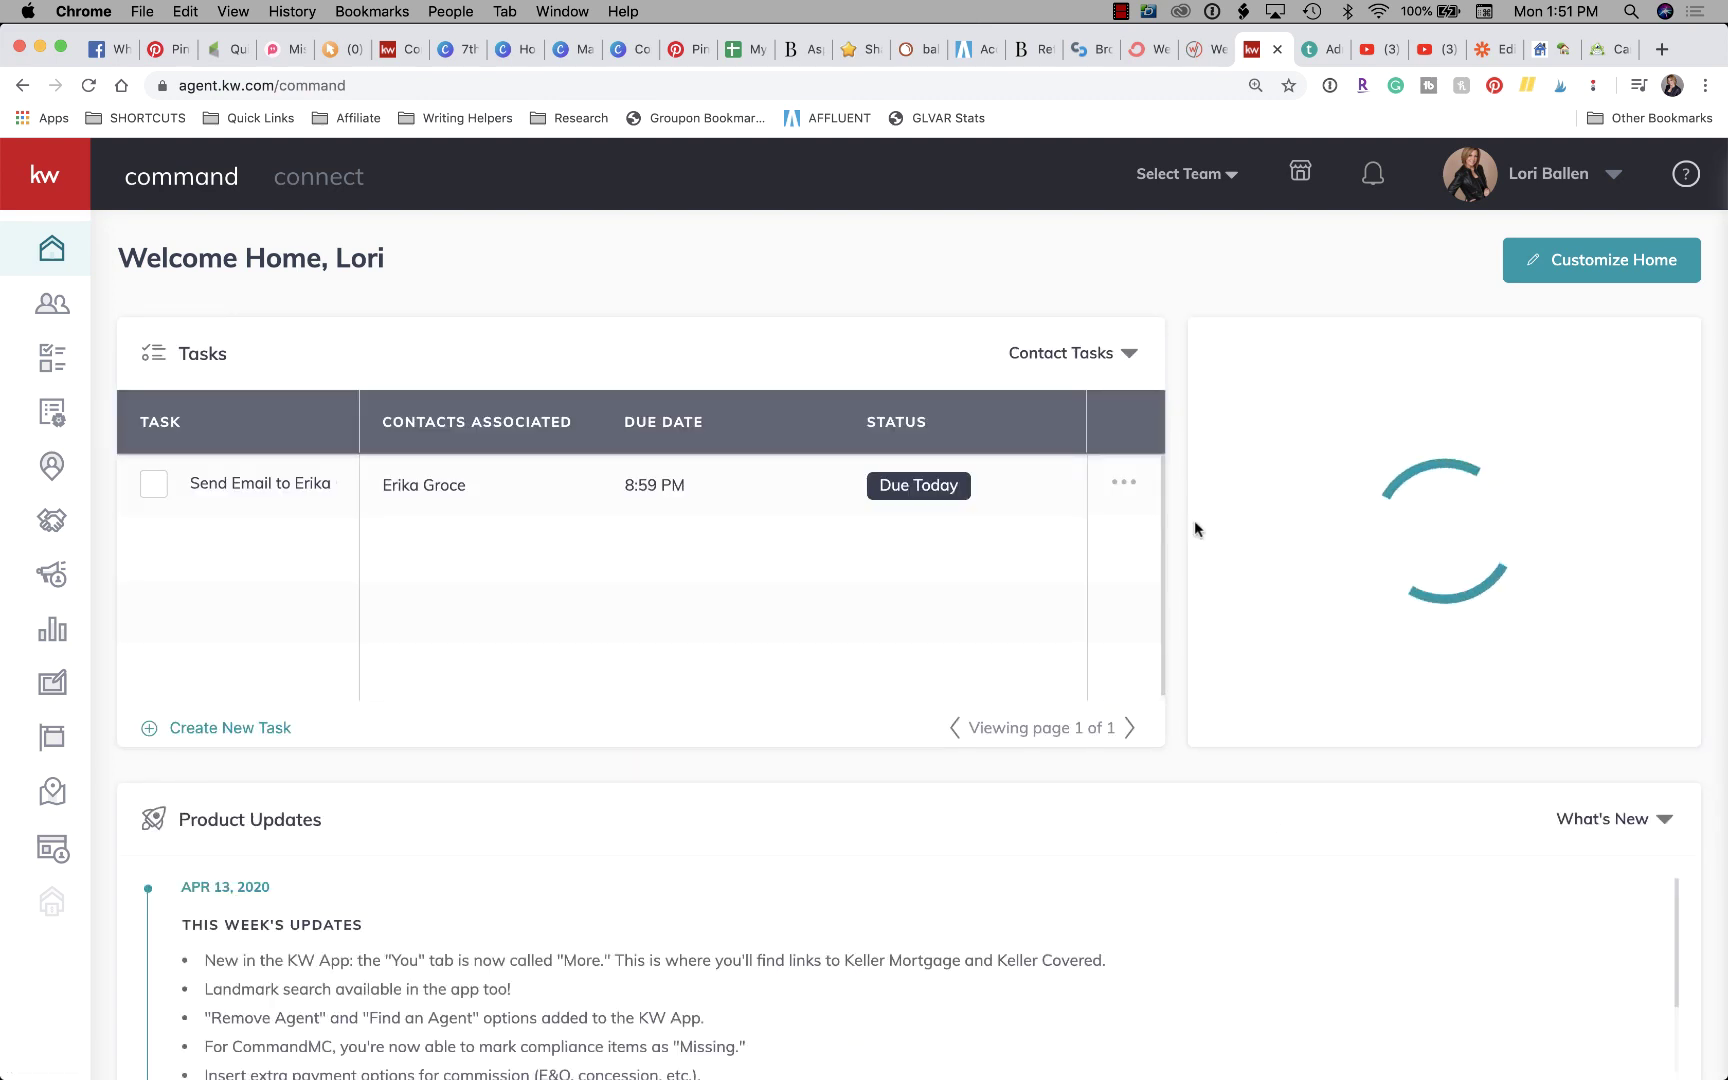
pyautogui.click(44, 309)
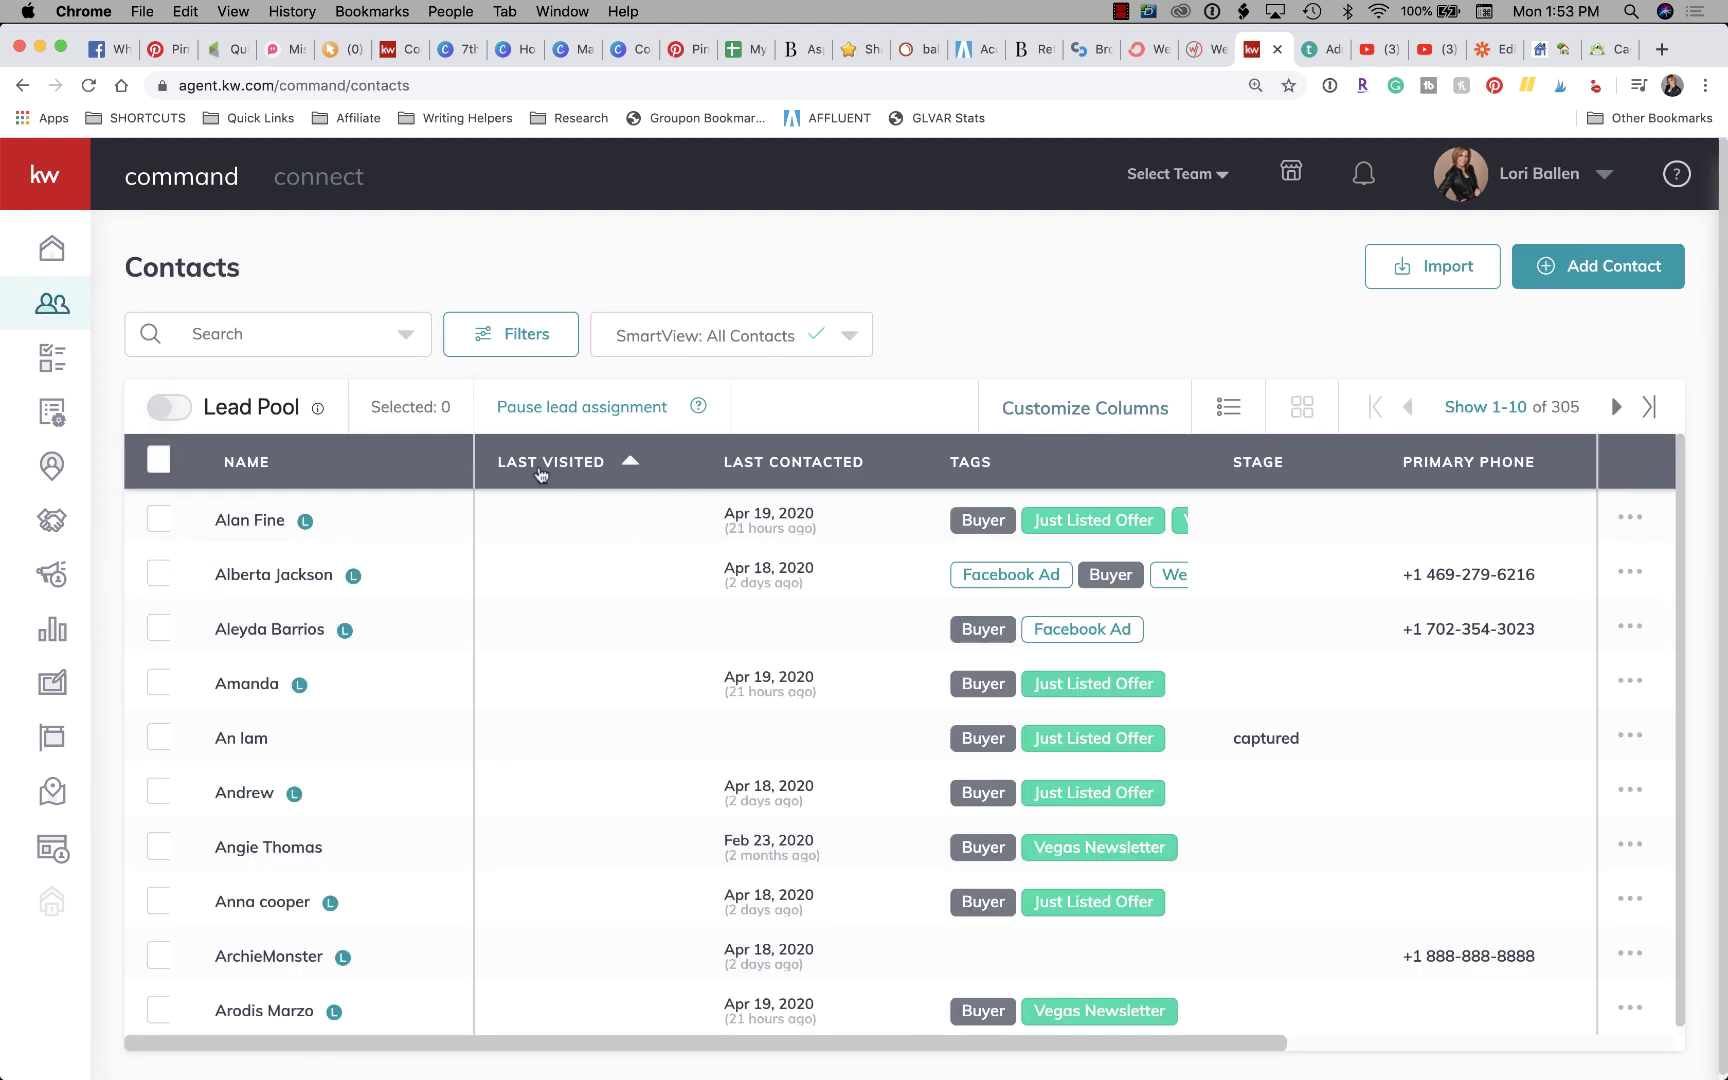
# Step: Filter the Contacts list with the Newly Created SmartView
pyautogui.click(695, 336)
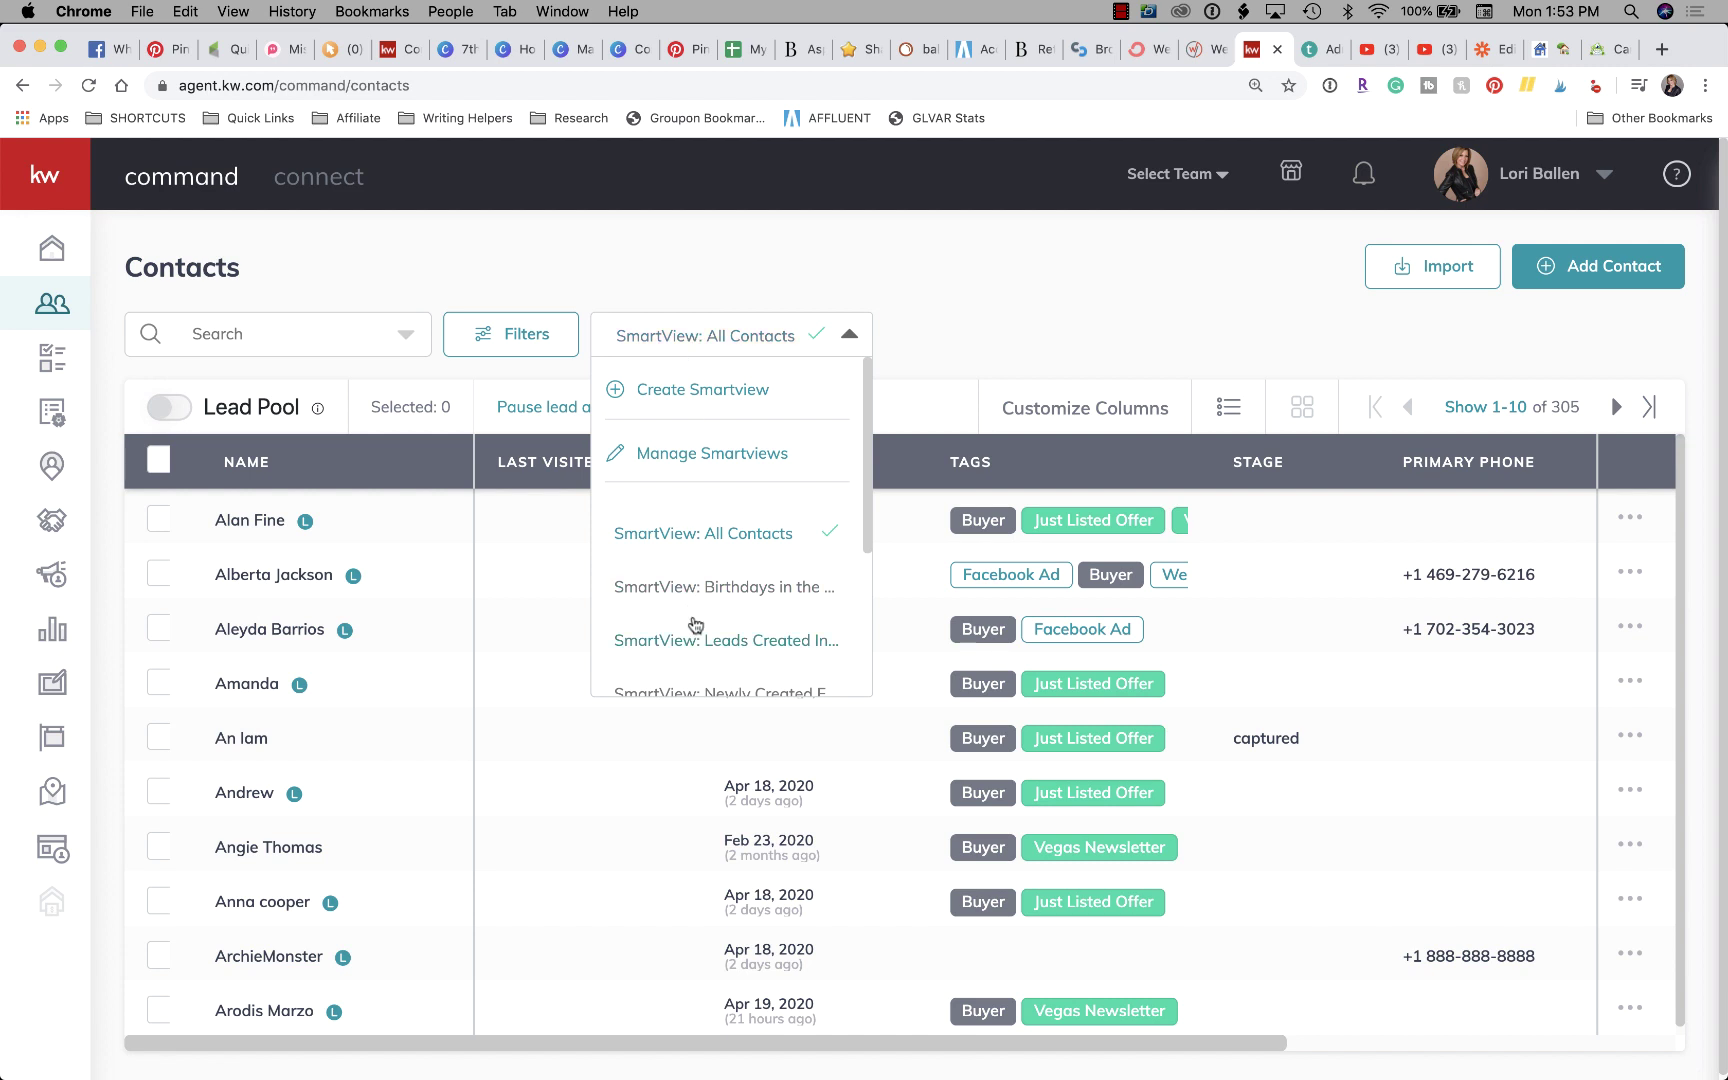
pyautogui.scroll(-3, 695, 625)
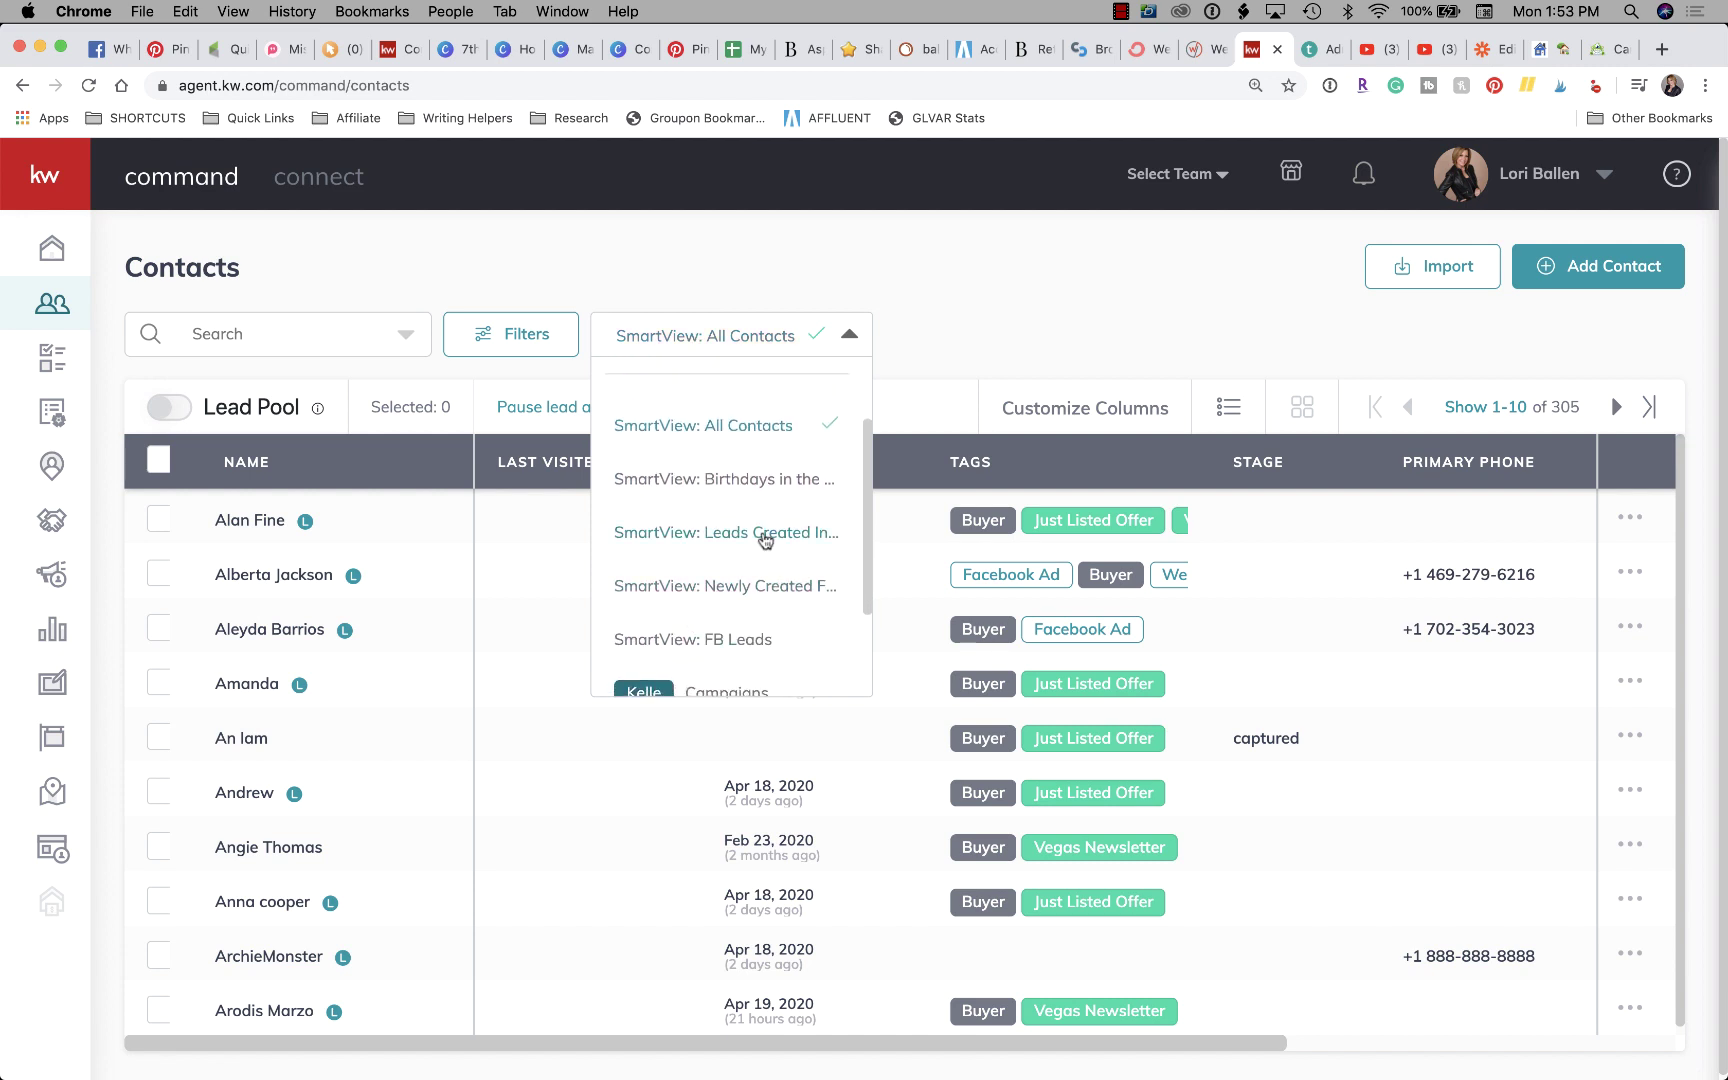
pyautogui.click(760, 586)
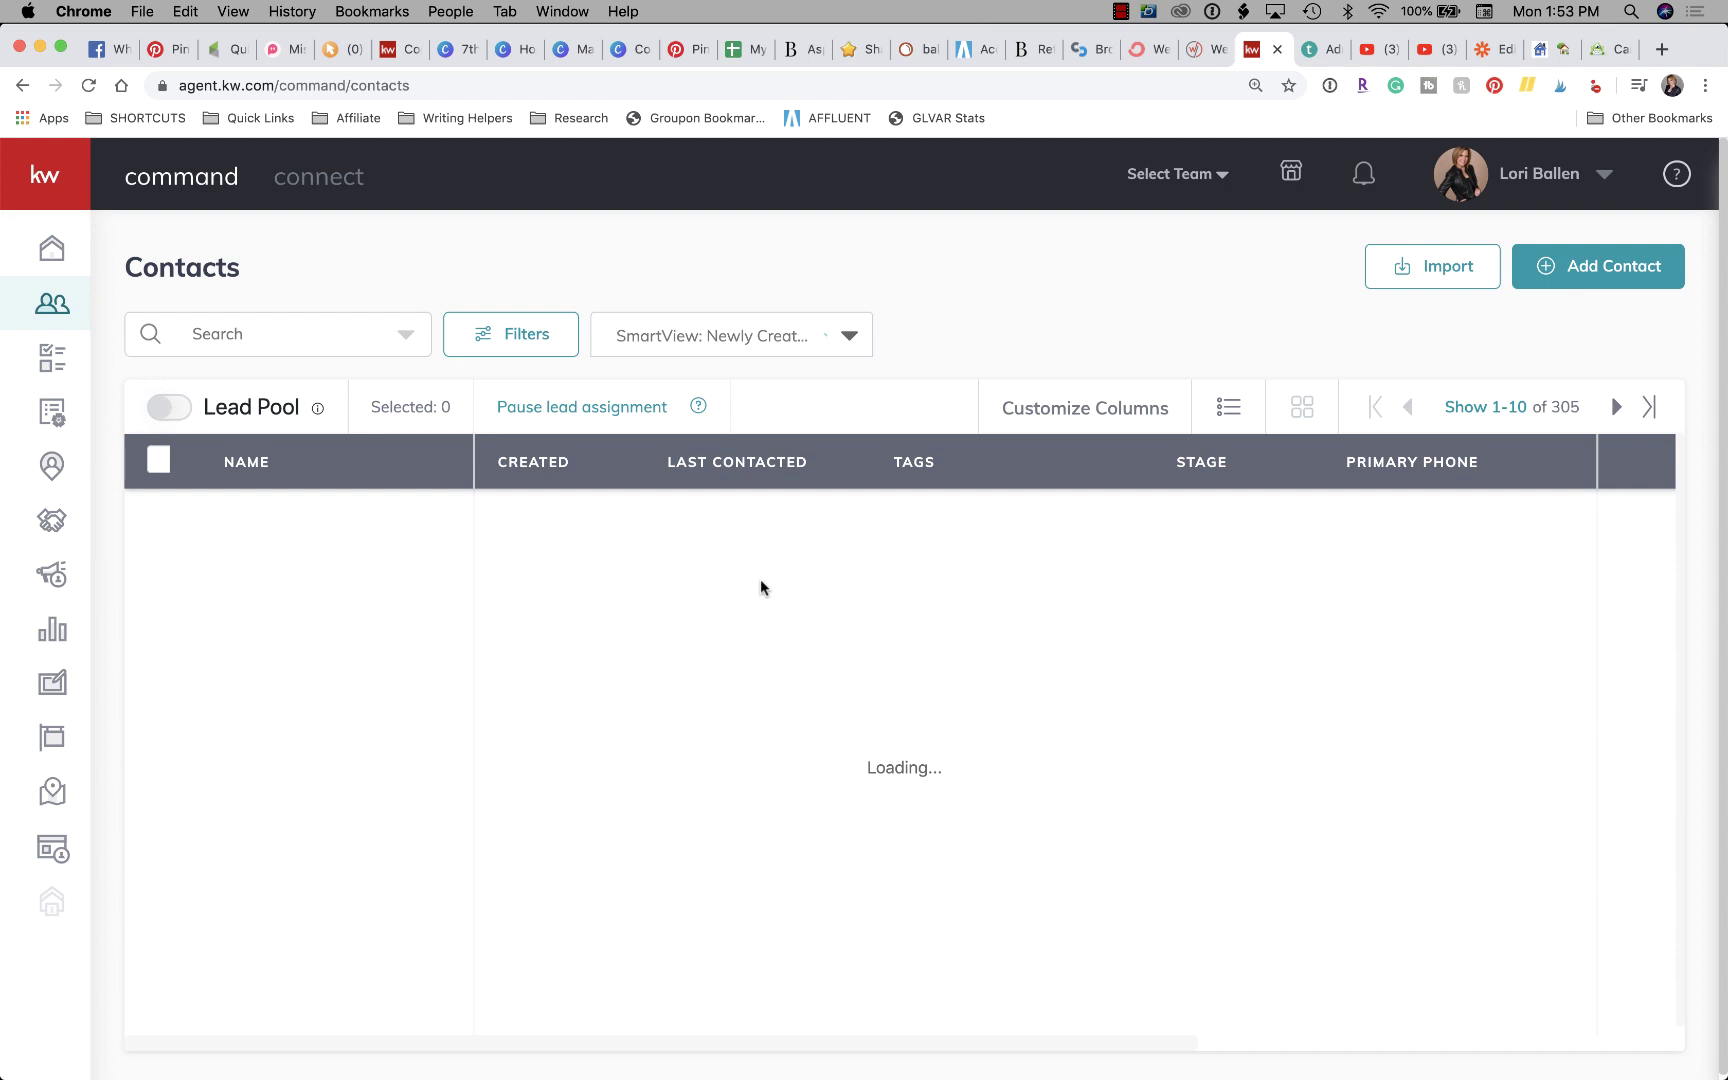
pyautogui.click(1121, 11)
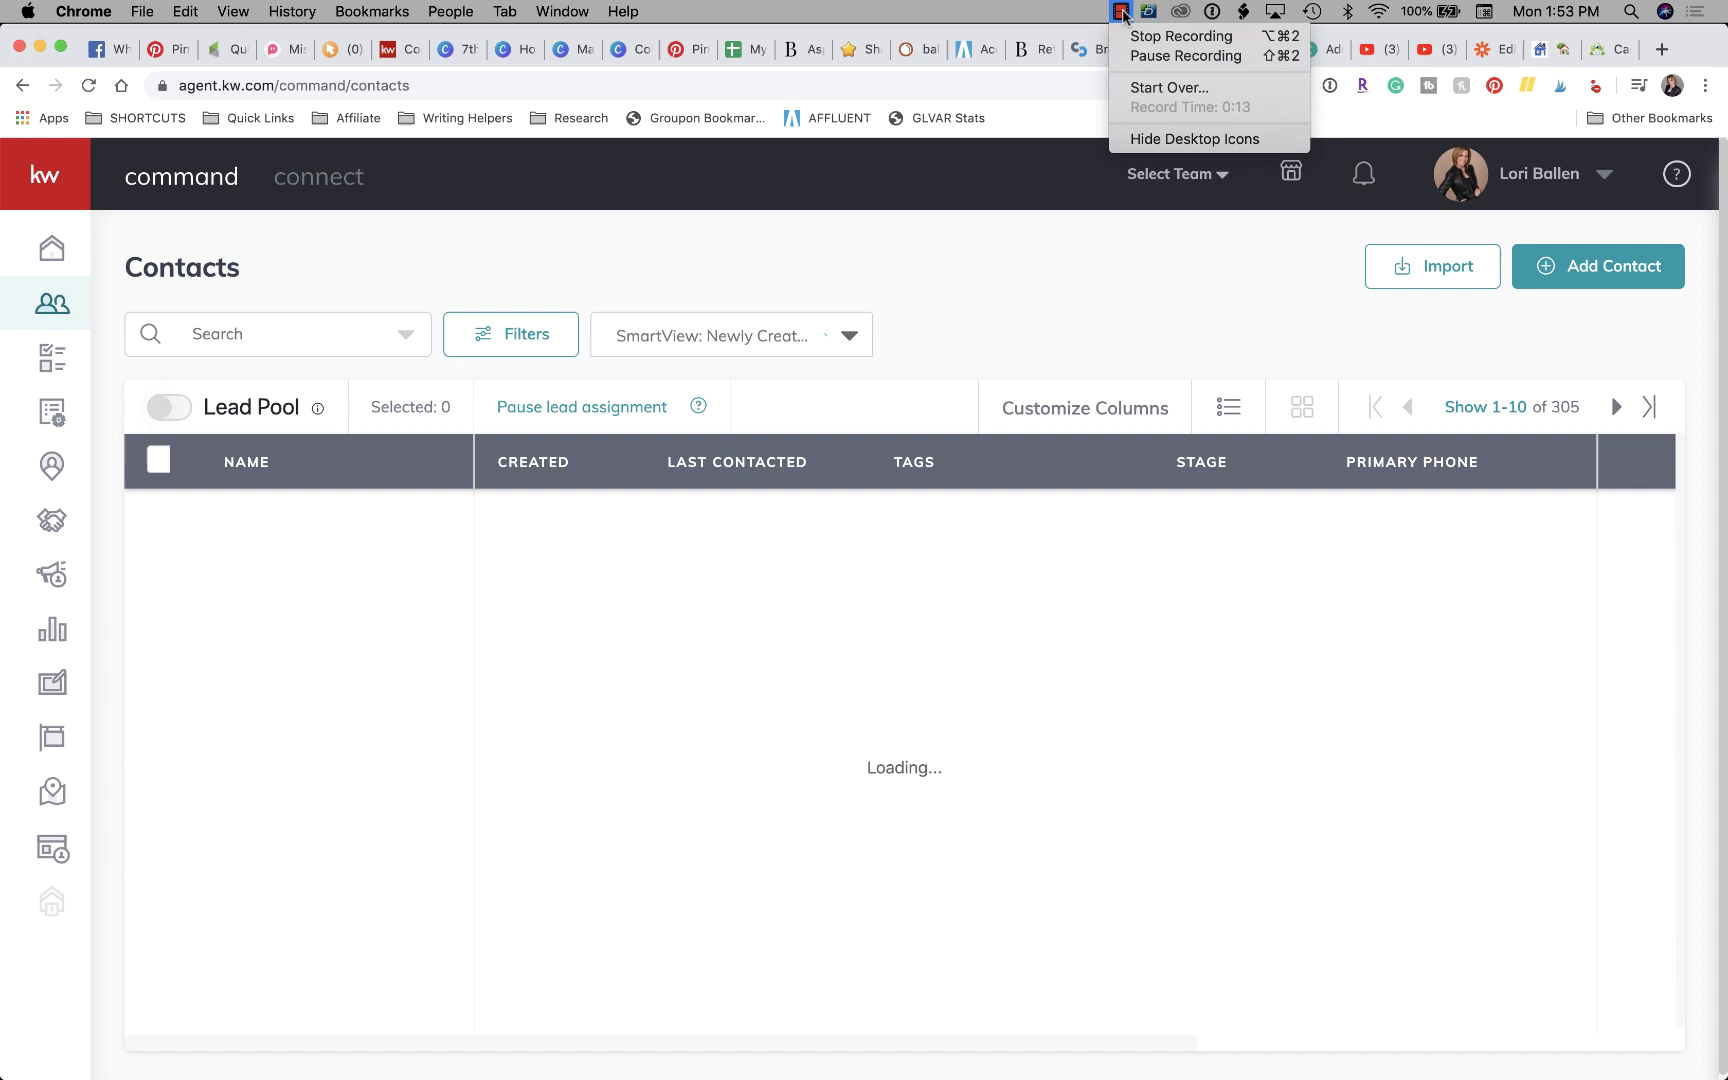
# Step: Review the action menu for the newest Apr 20, 2020 contact among 305, then close it
pyautogui.click(1146, 56)
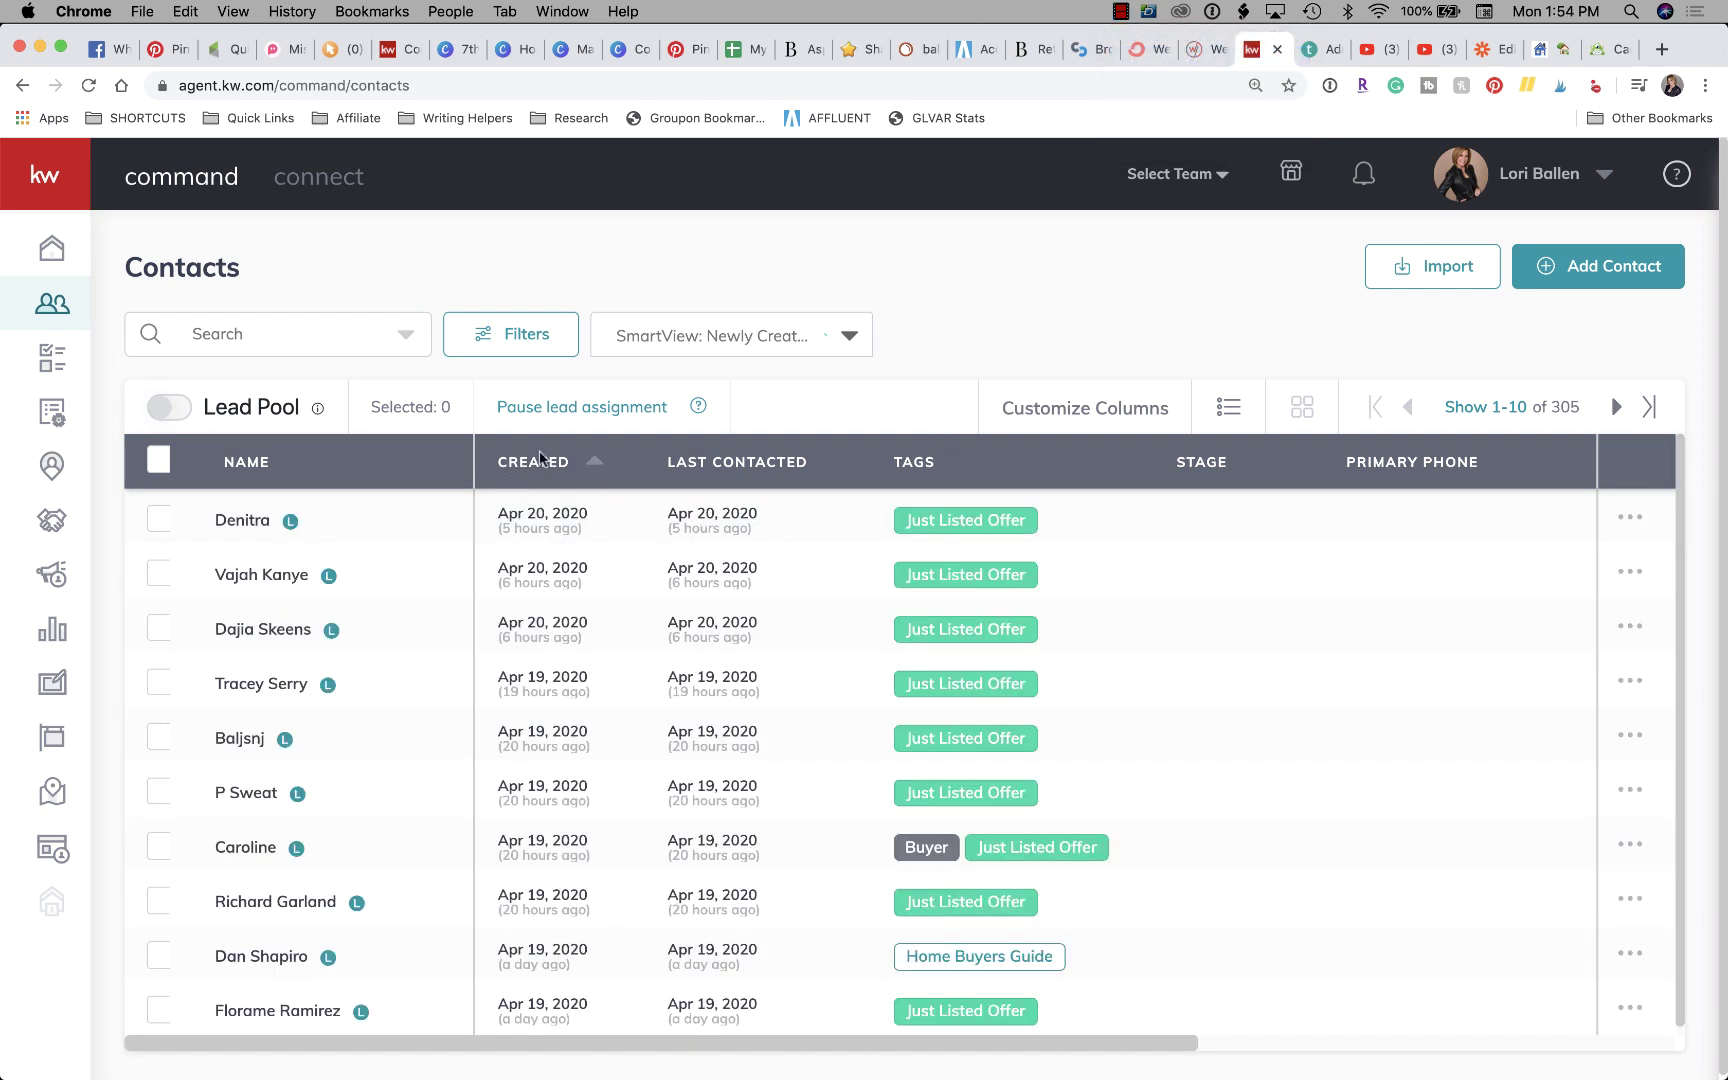
pyautogui.click(1638, 526)
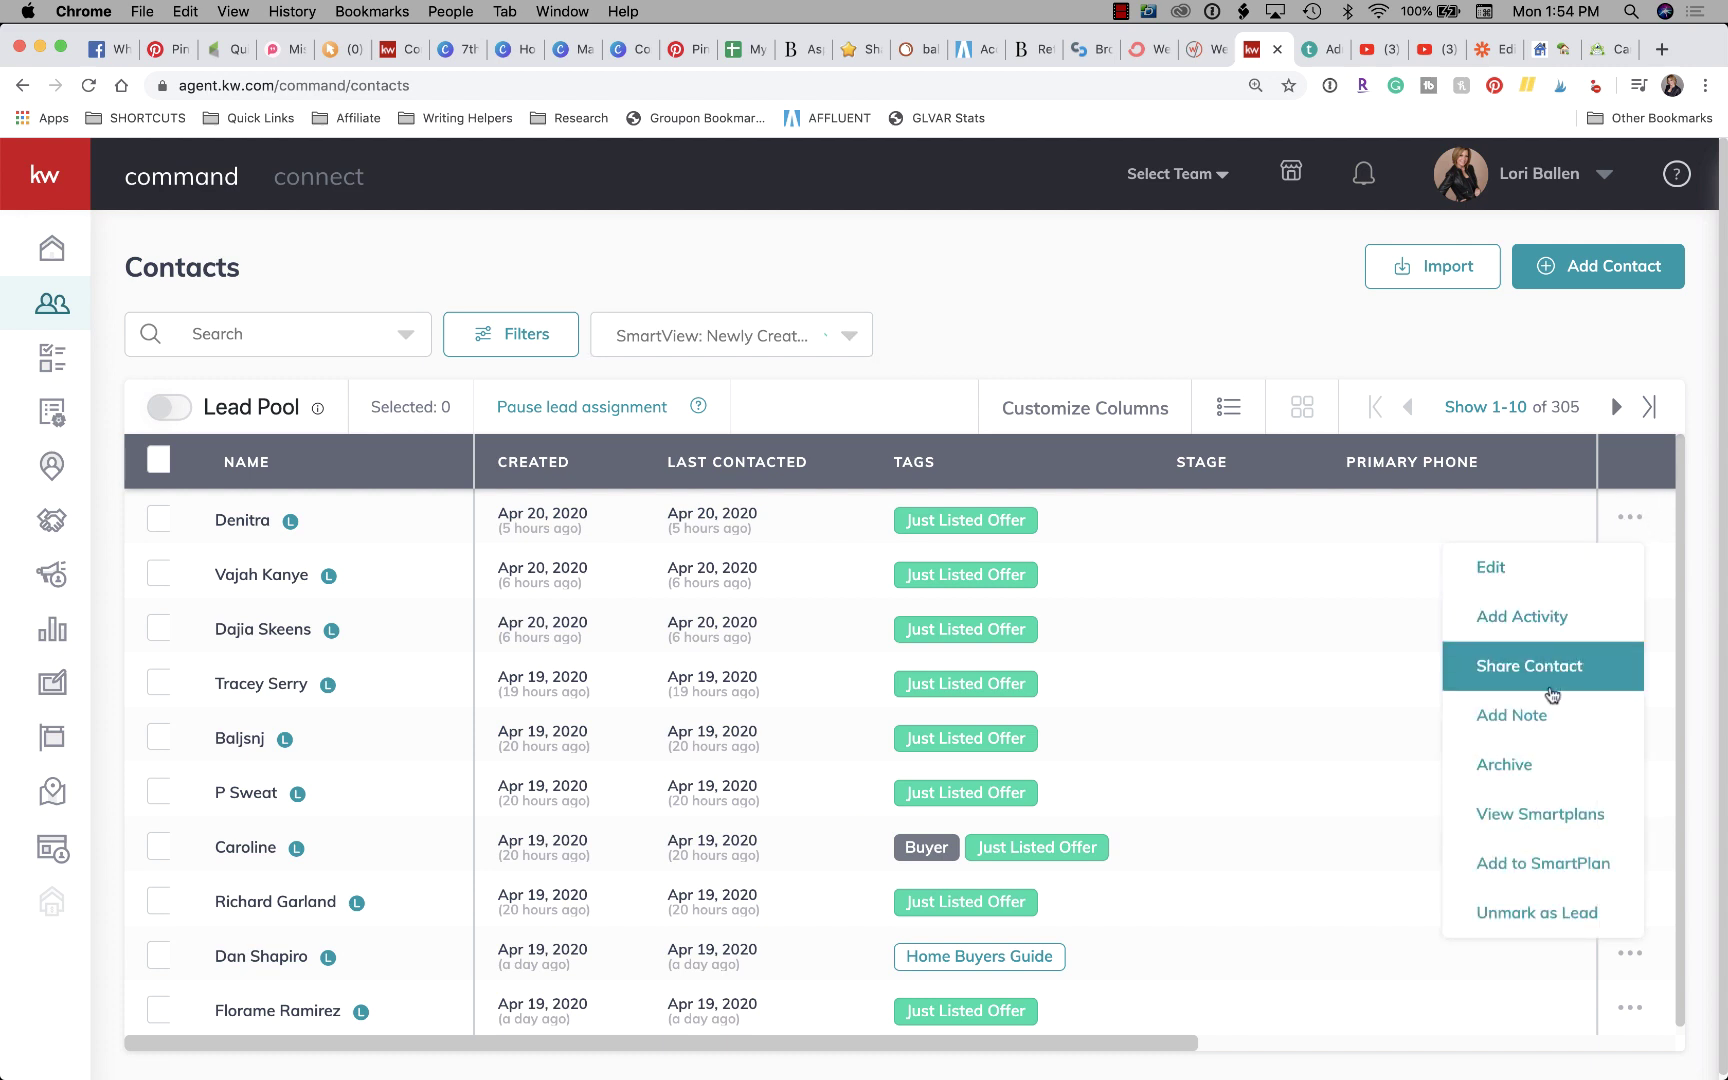
pyautogui.scroll(-1, 1540, 716)
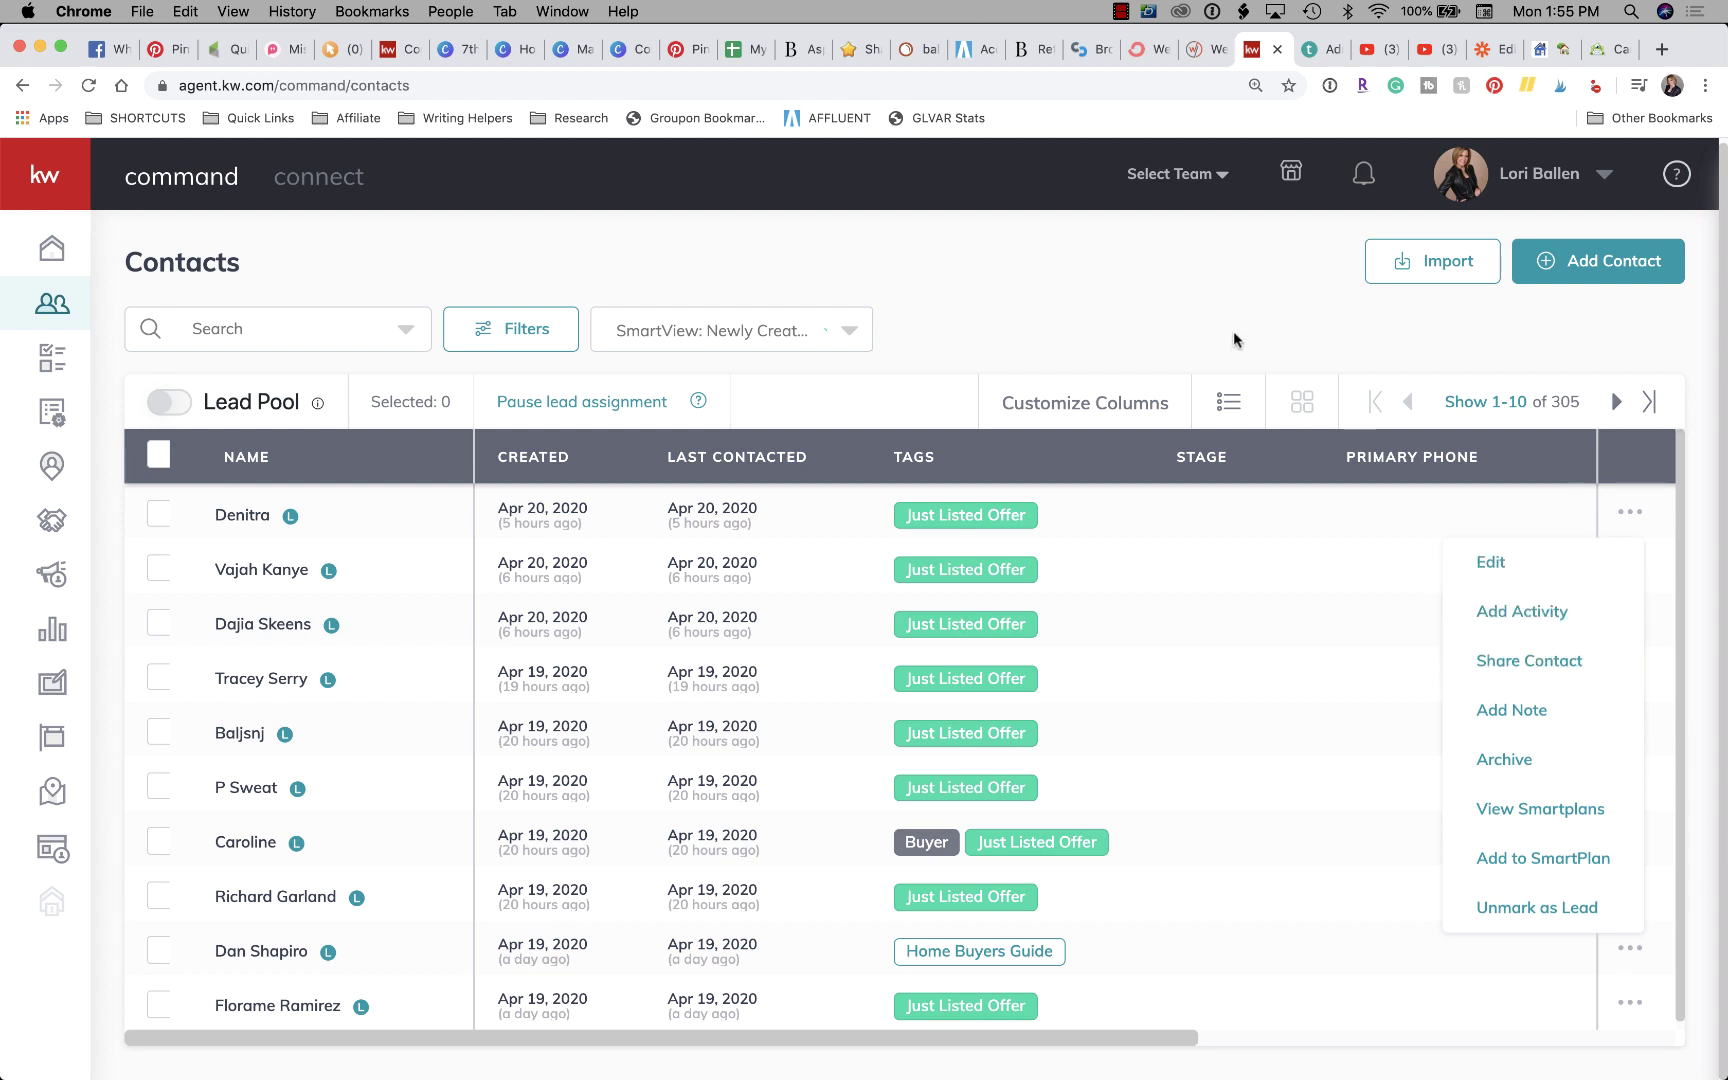
pyautogui.click(1205, 305)
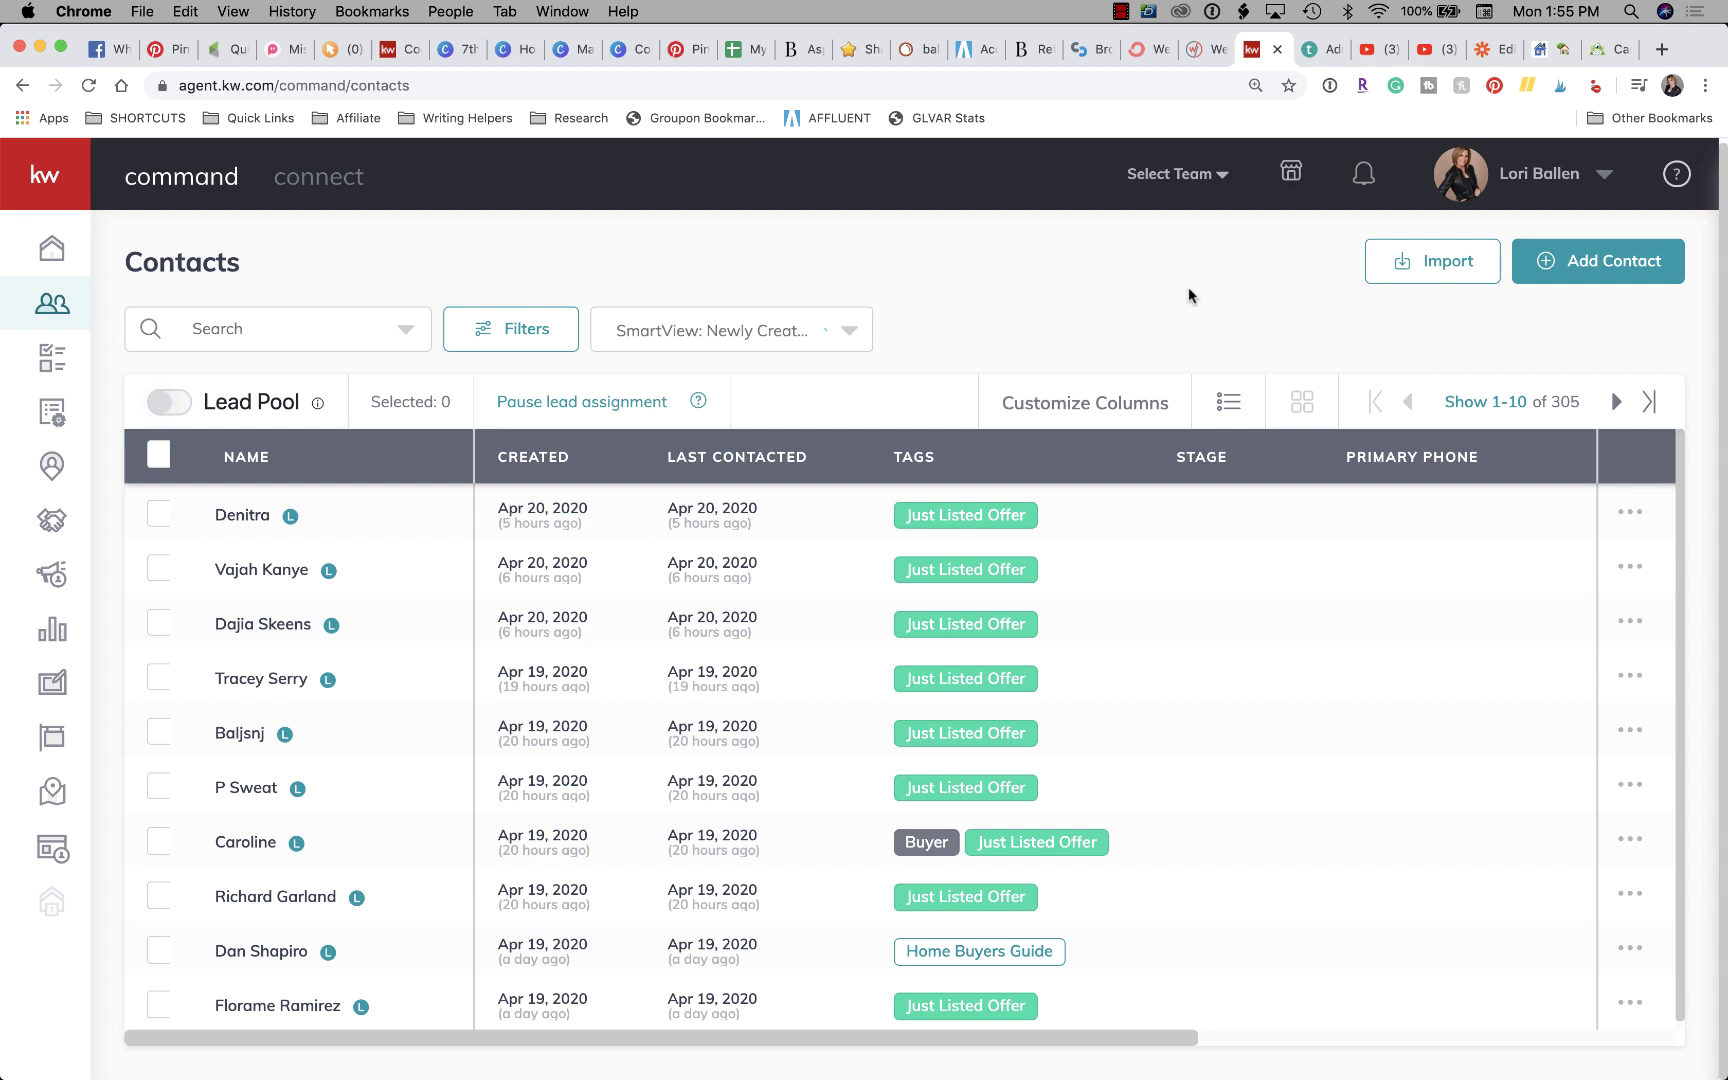
pyautogui.click(1120, 12)
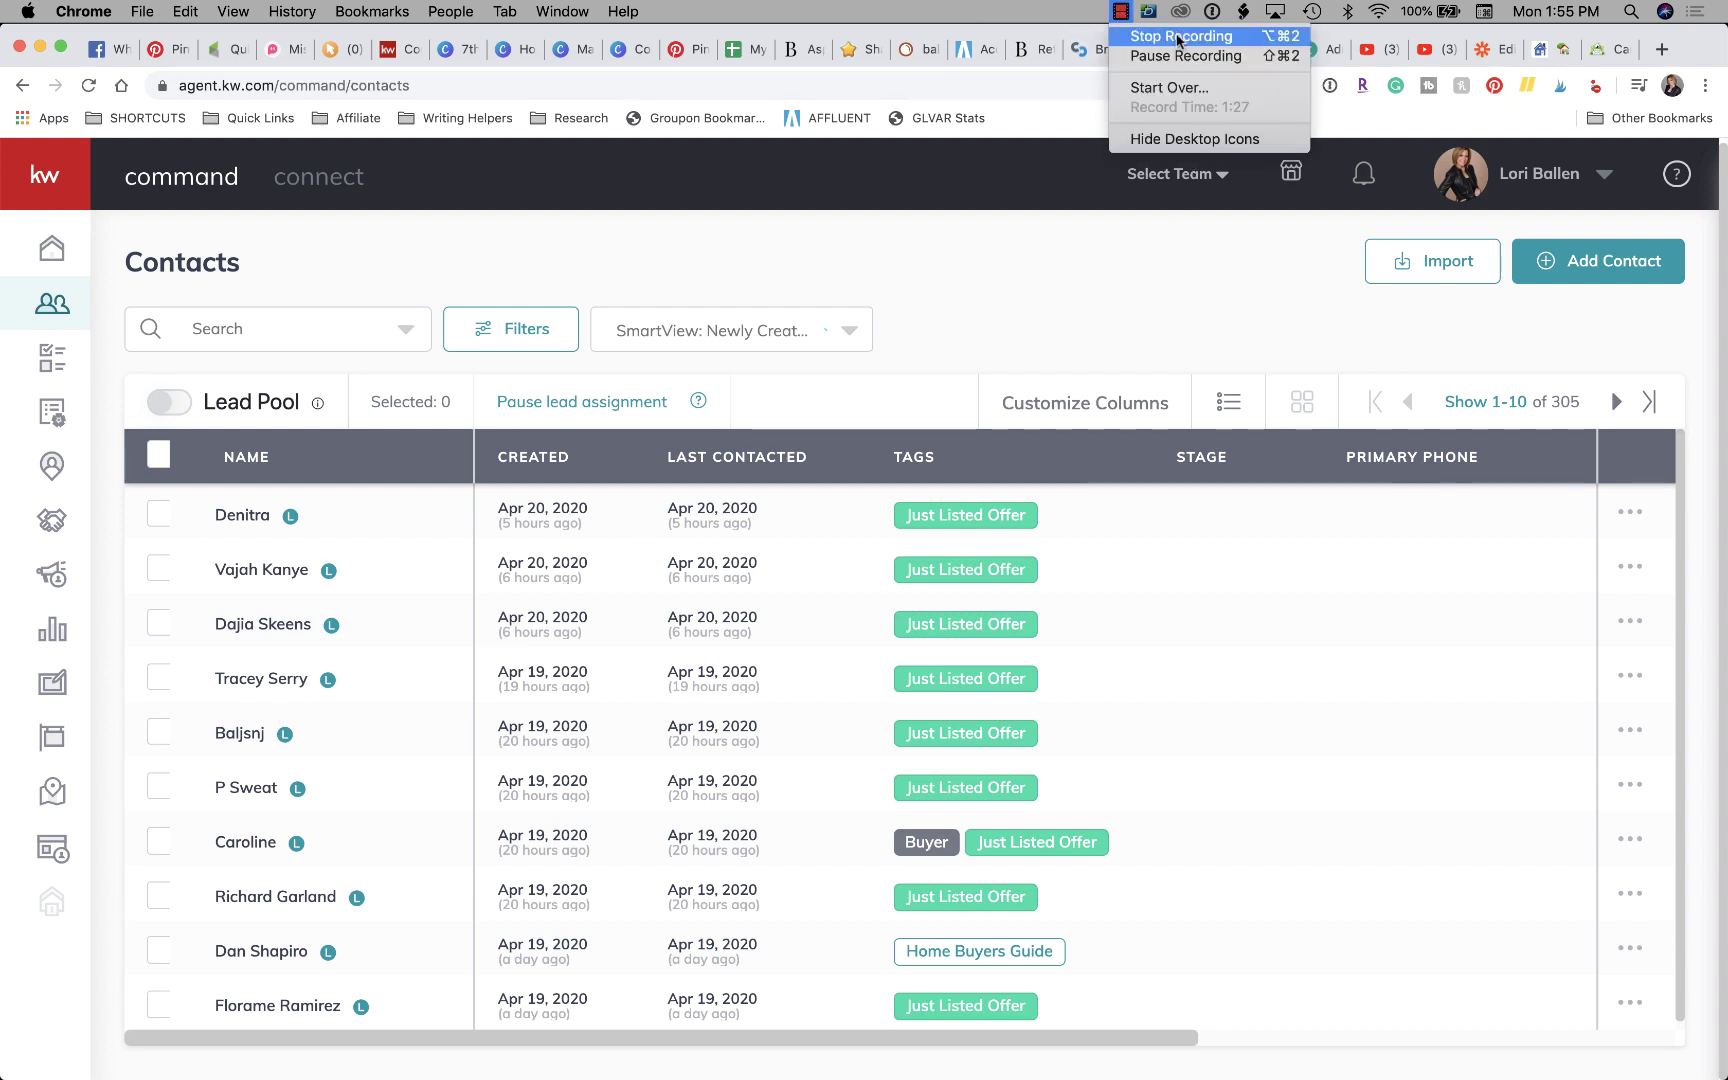